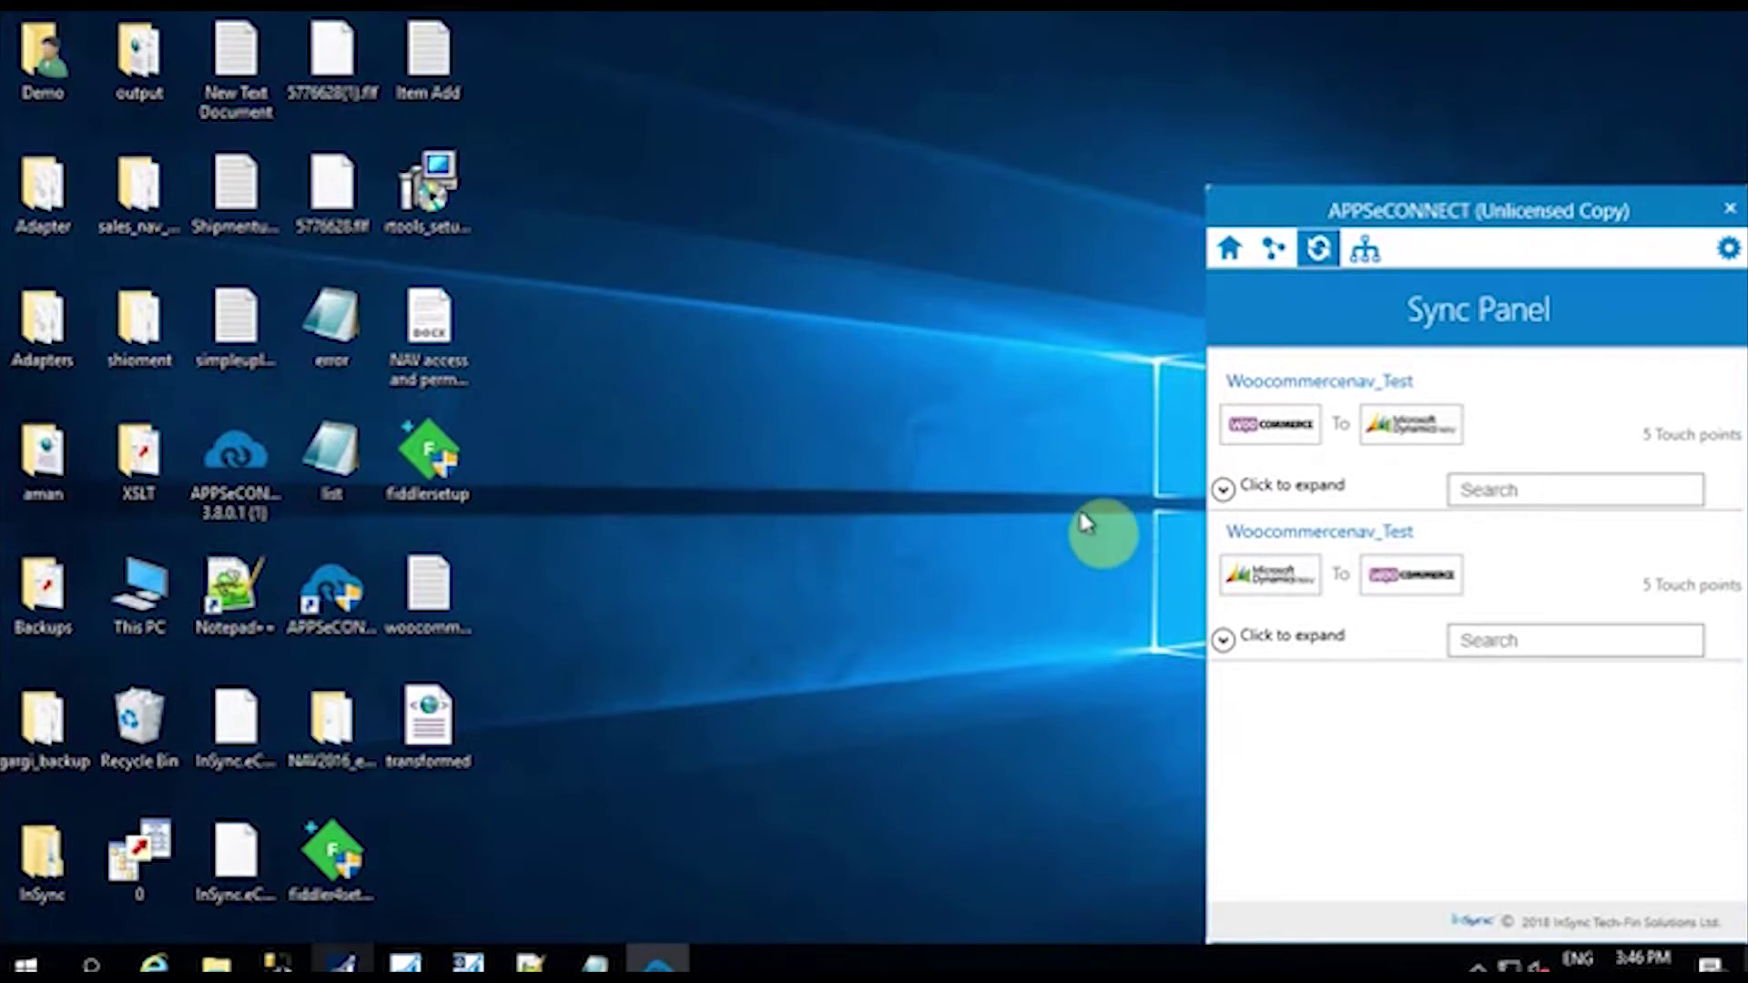
# Step: Switch from the APPSeCONNECT Sync Panel to the WordPress admin Dashboard in Chrome
pyautogui.click(1127, 29)
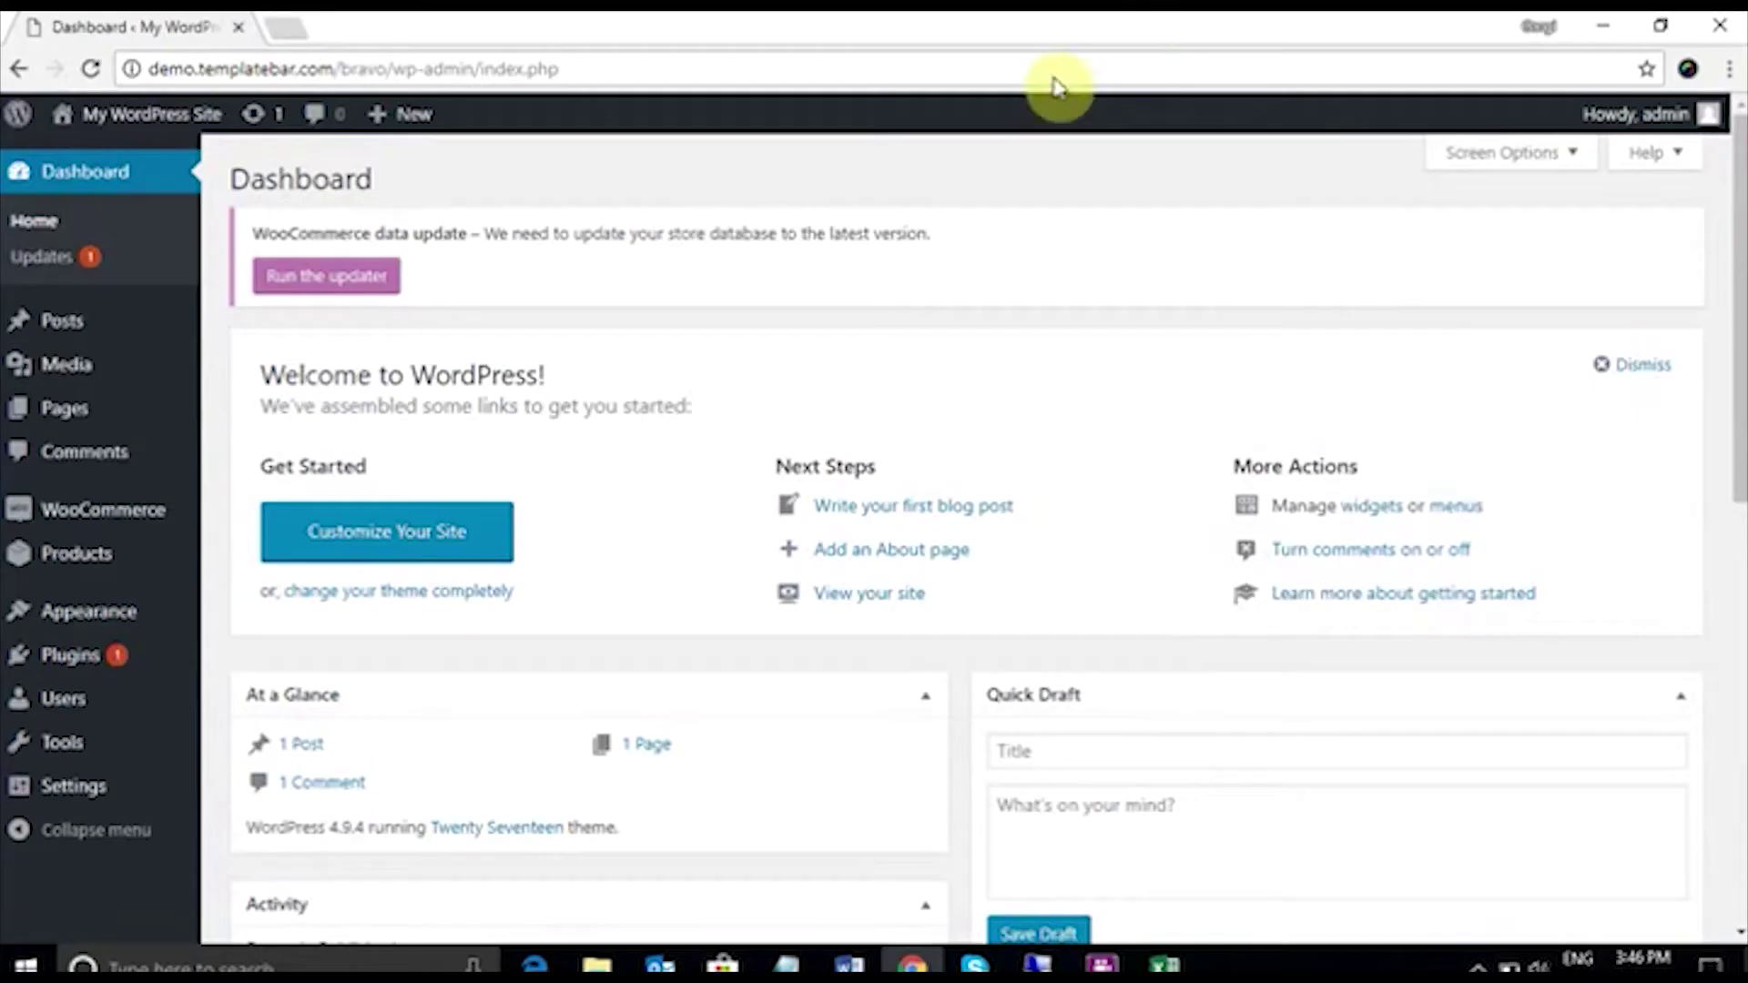
# Step: Start a new WordPress user from All Users and enter the customer's username
pyautogui.moveTo(132, 708)
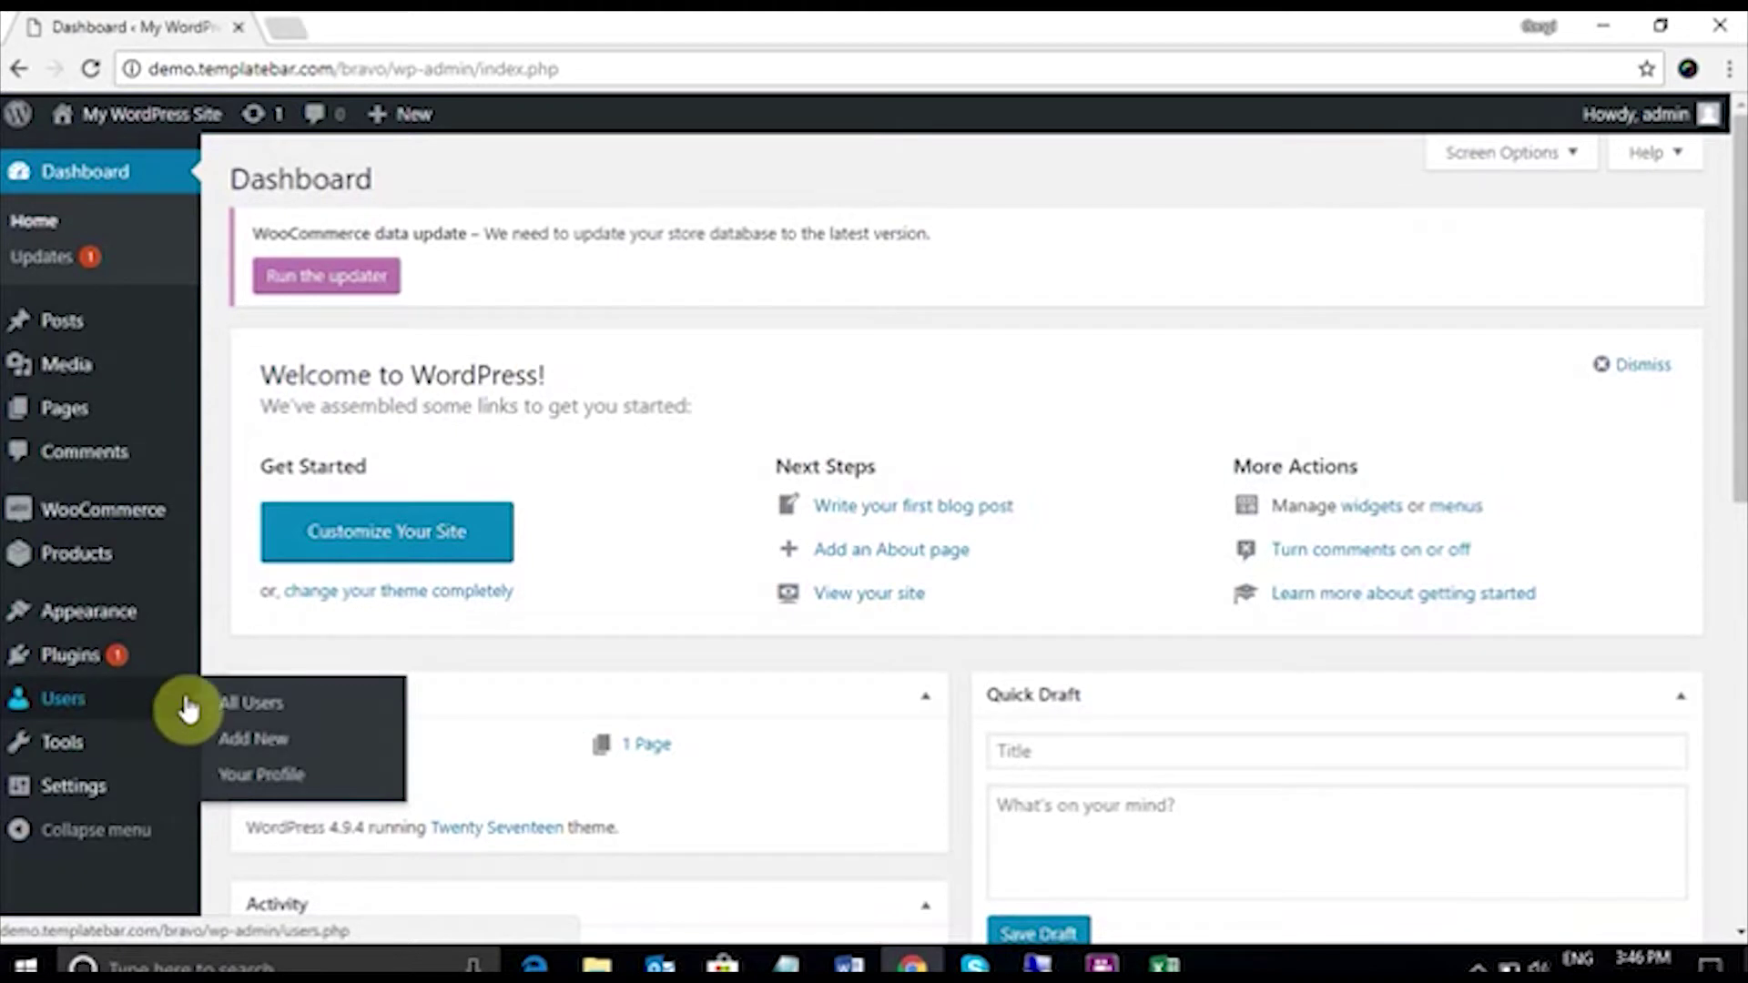
pyautogui.click(257, 699)
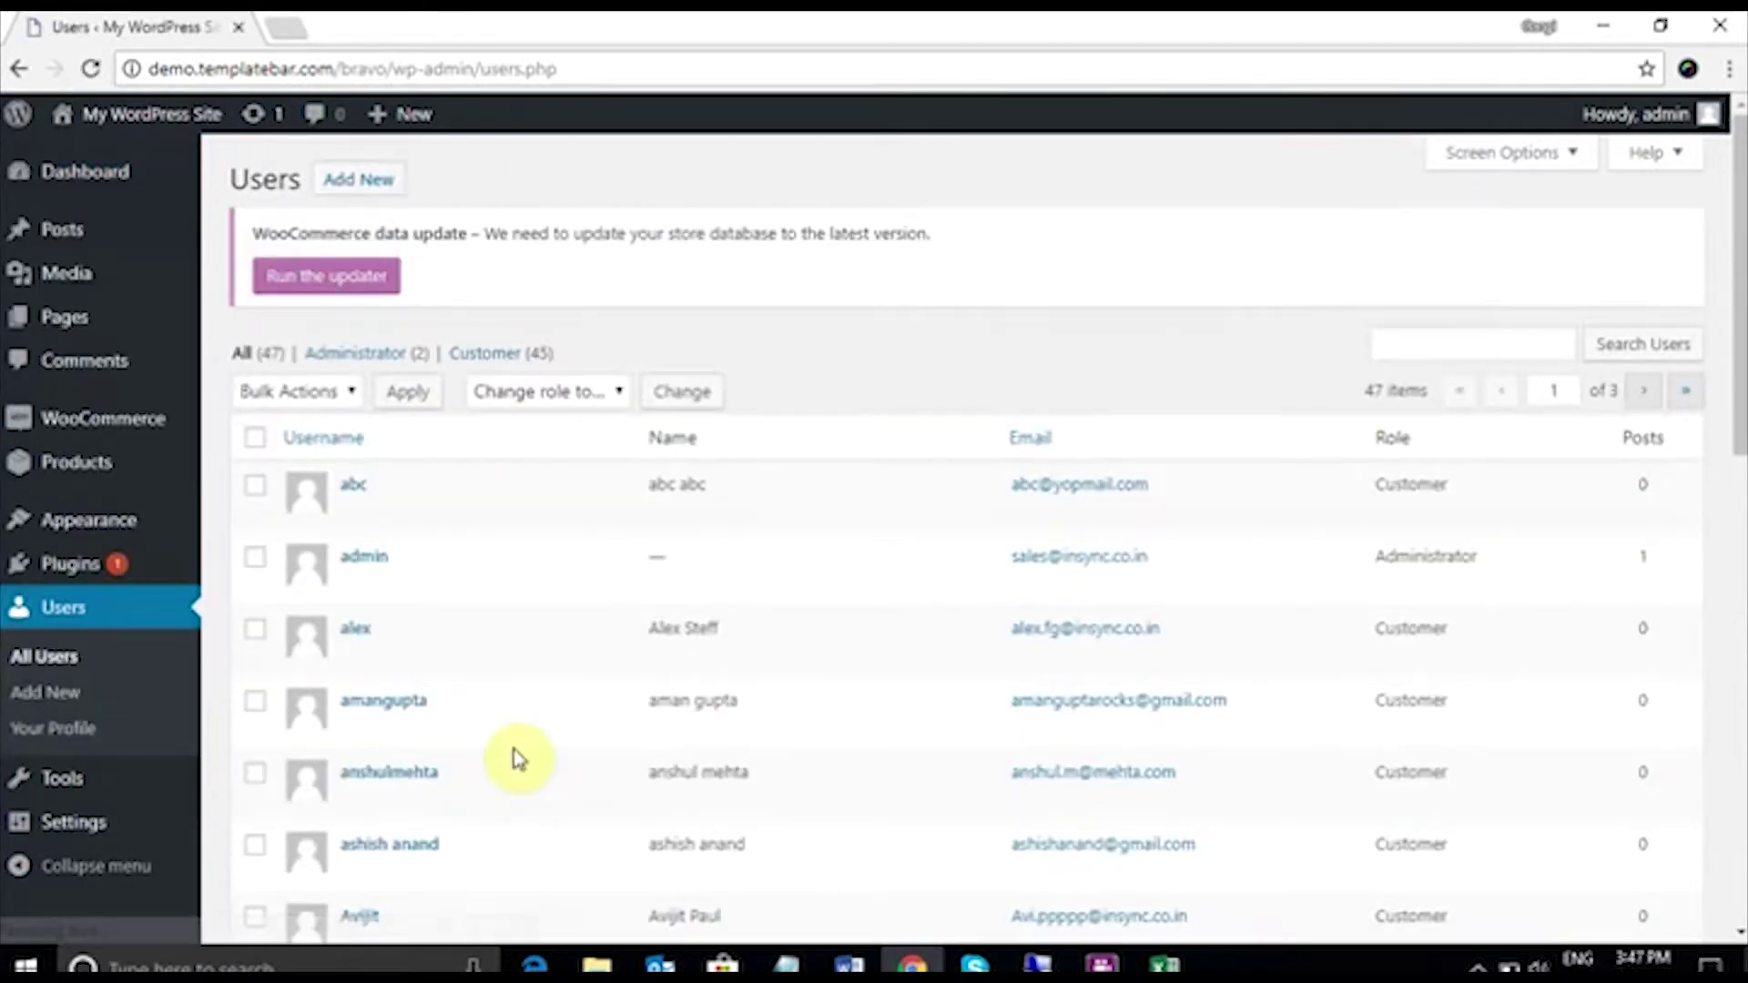
pyautogui.click(361, 182)
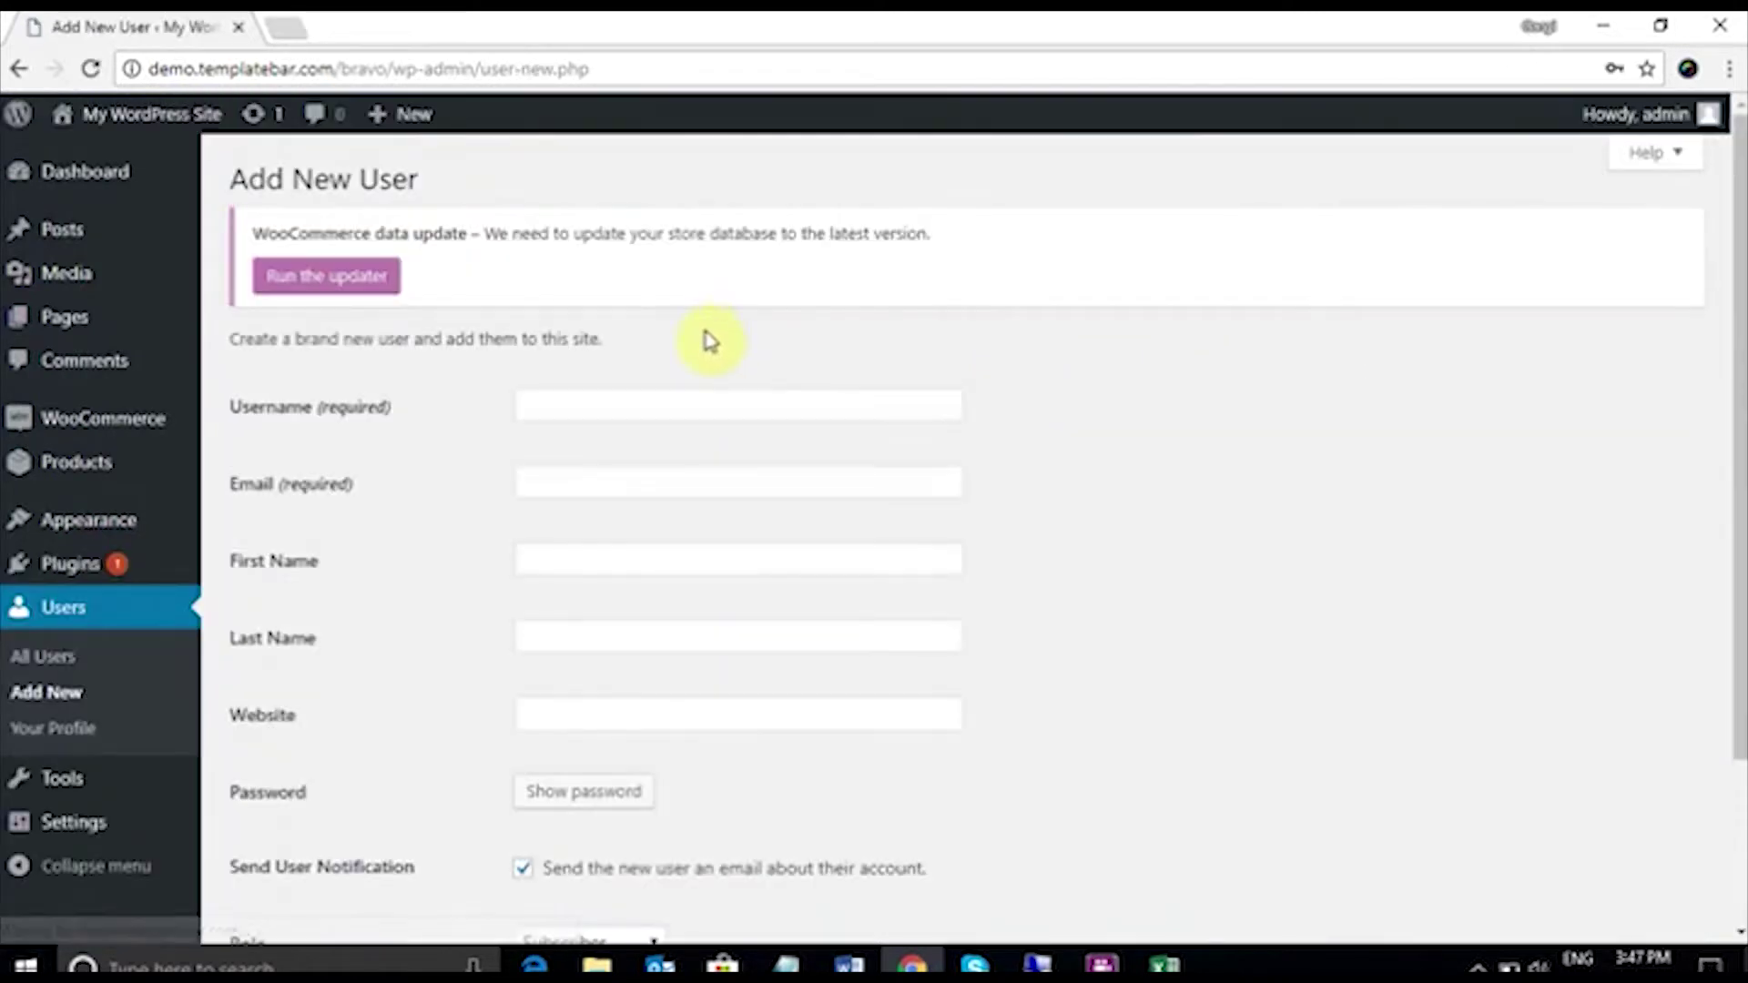
pyautogui.click(558, 402)
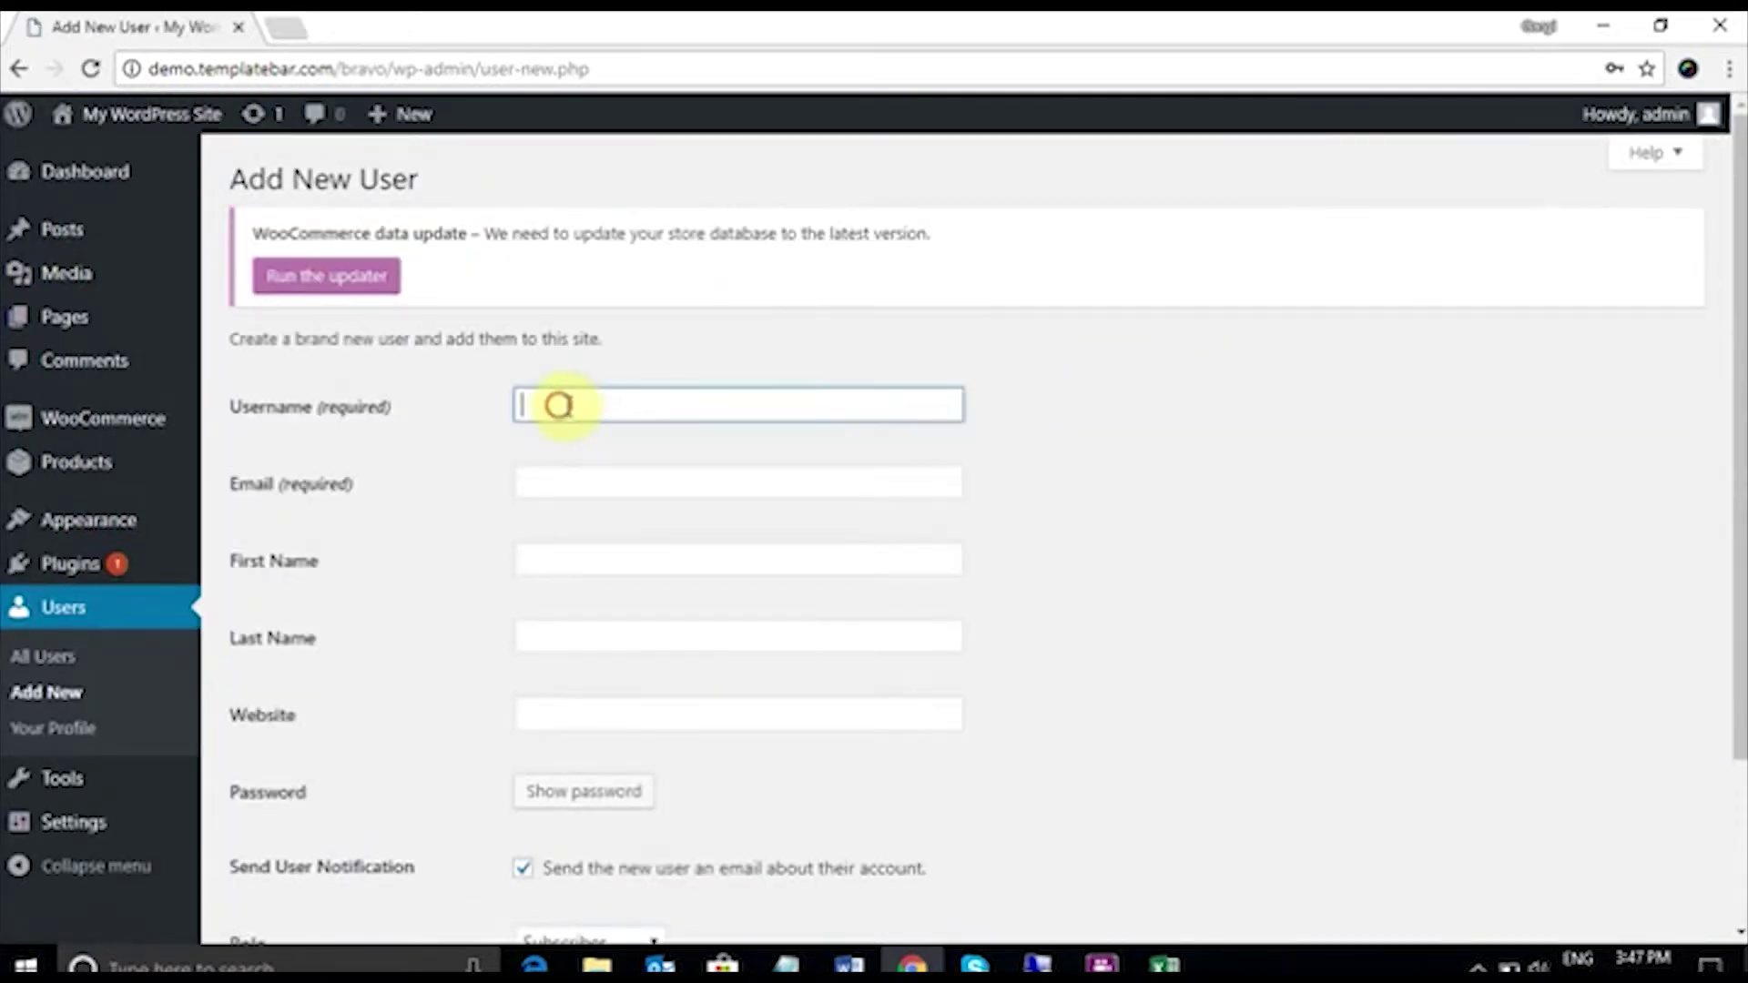
pyautogui.write('Ca')
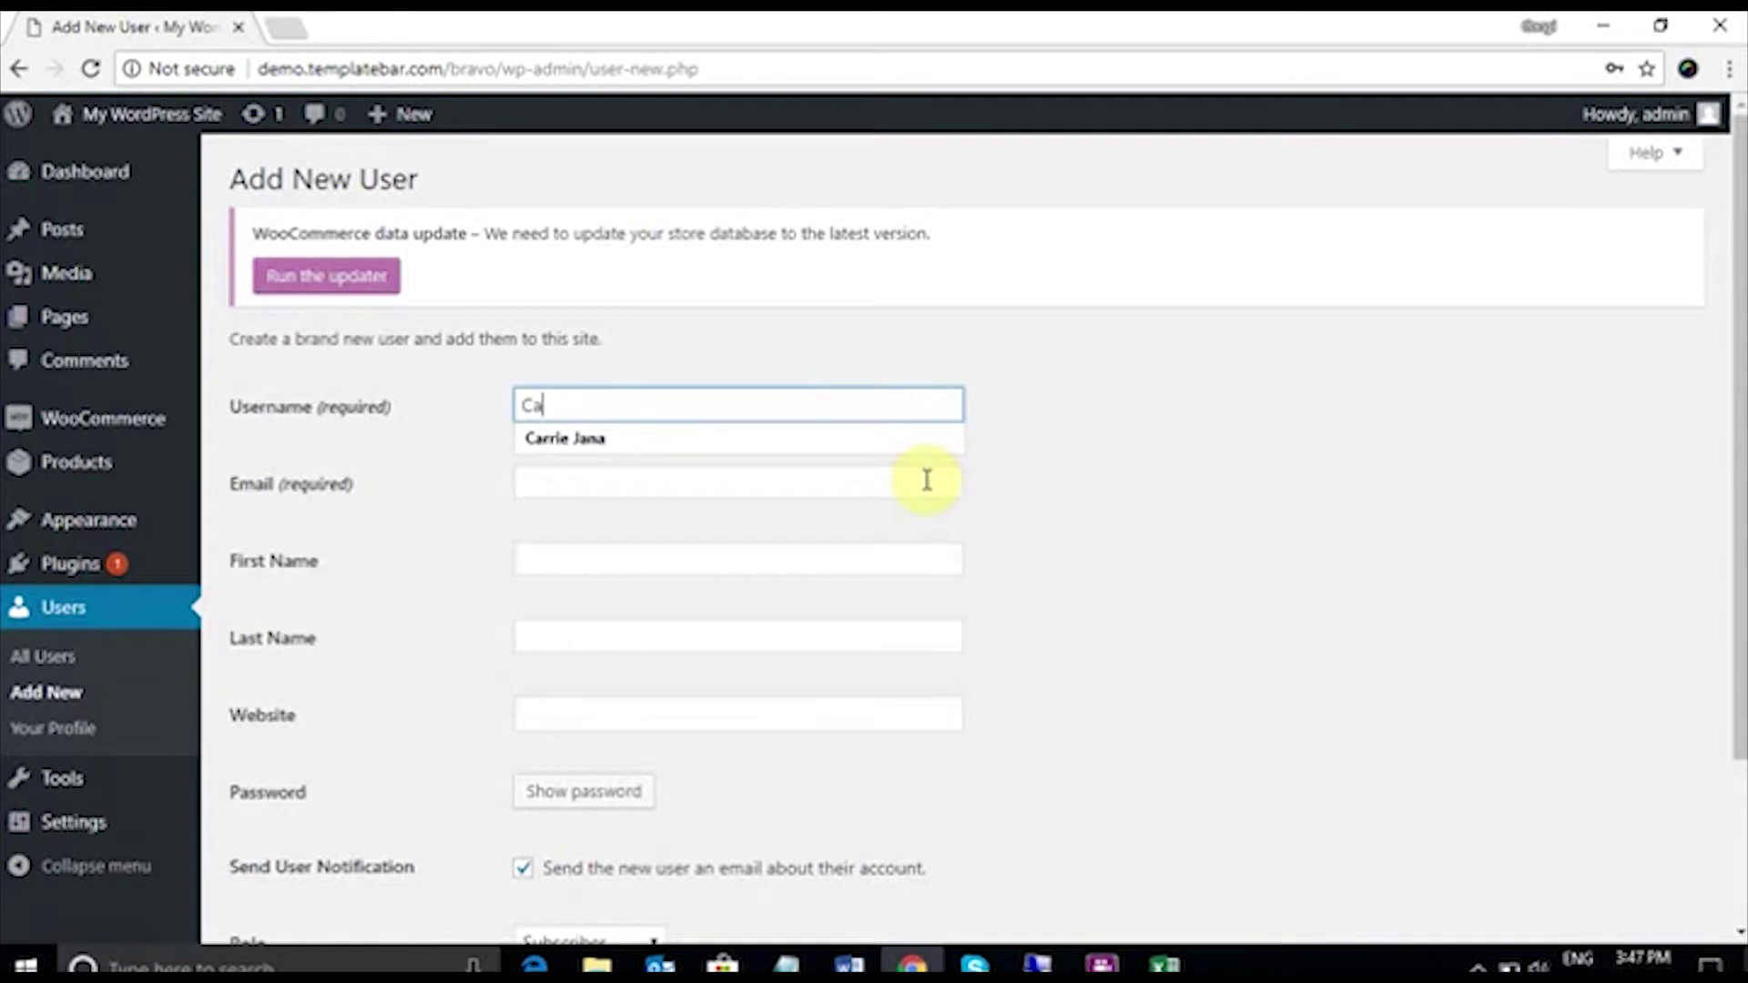
pyautogui.press('BackSpace')
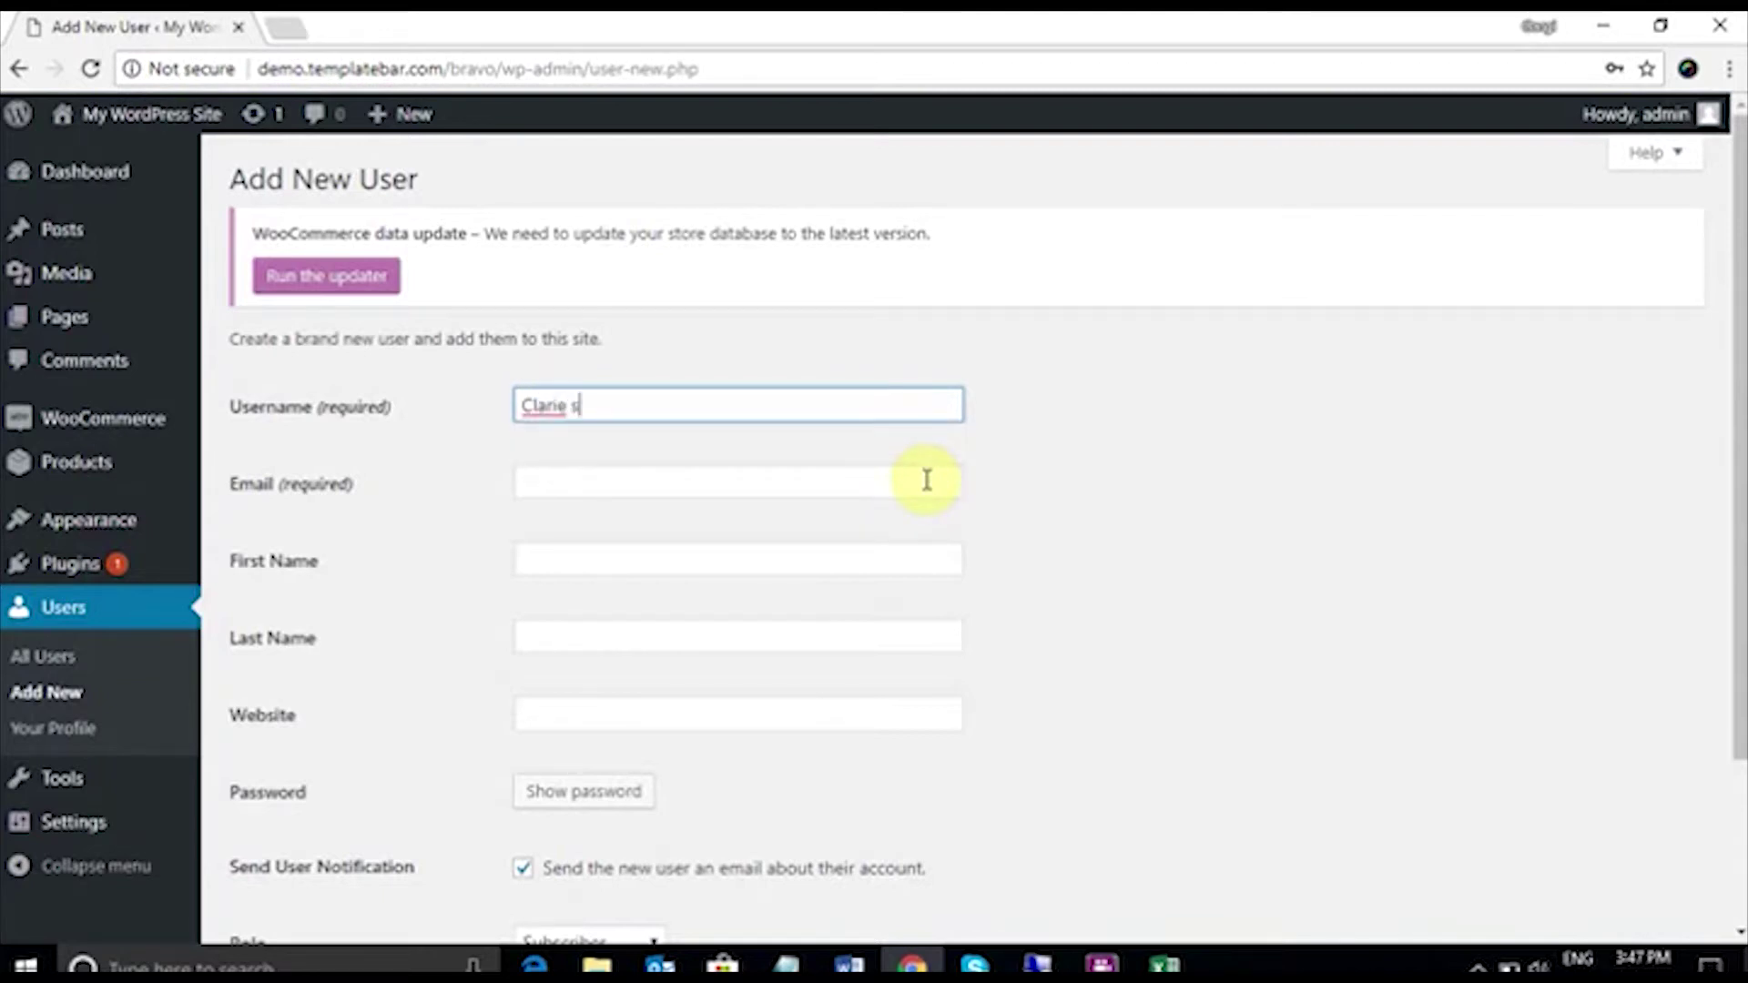
# Step: Fill in the new user's e-mail address, first name and last name
pyautogui.click(699, 478)
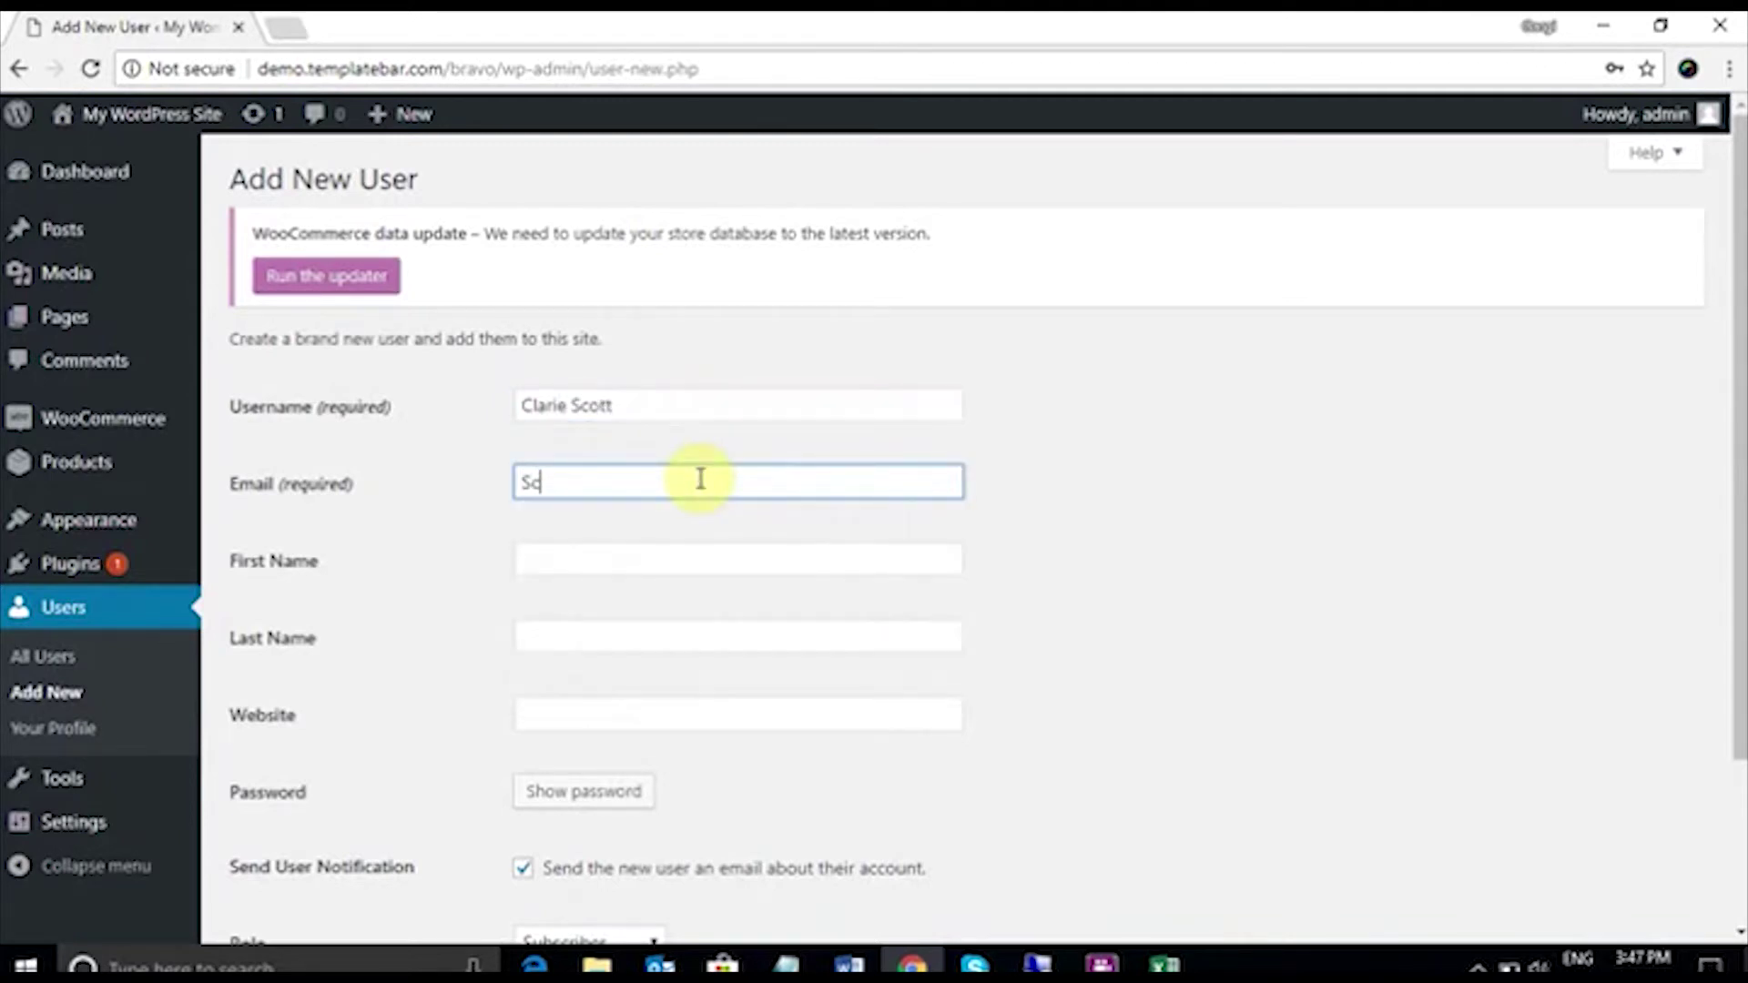
pyautogui.click(643, 551)
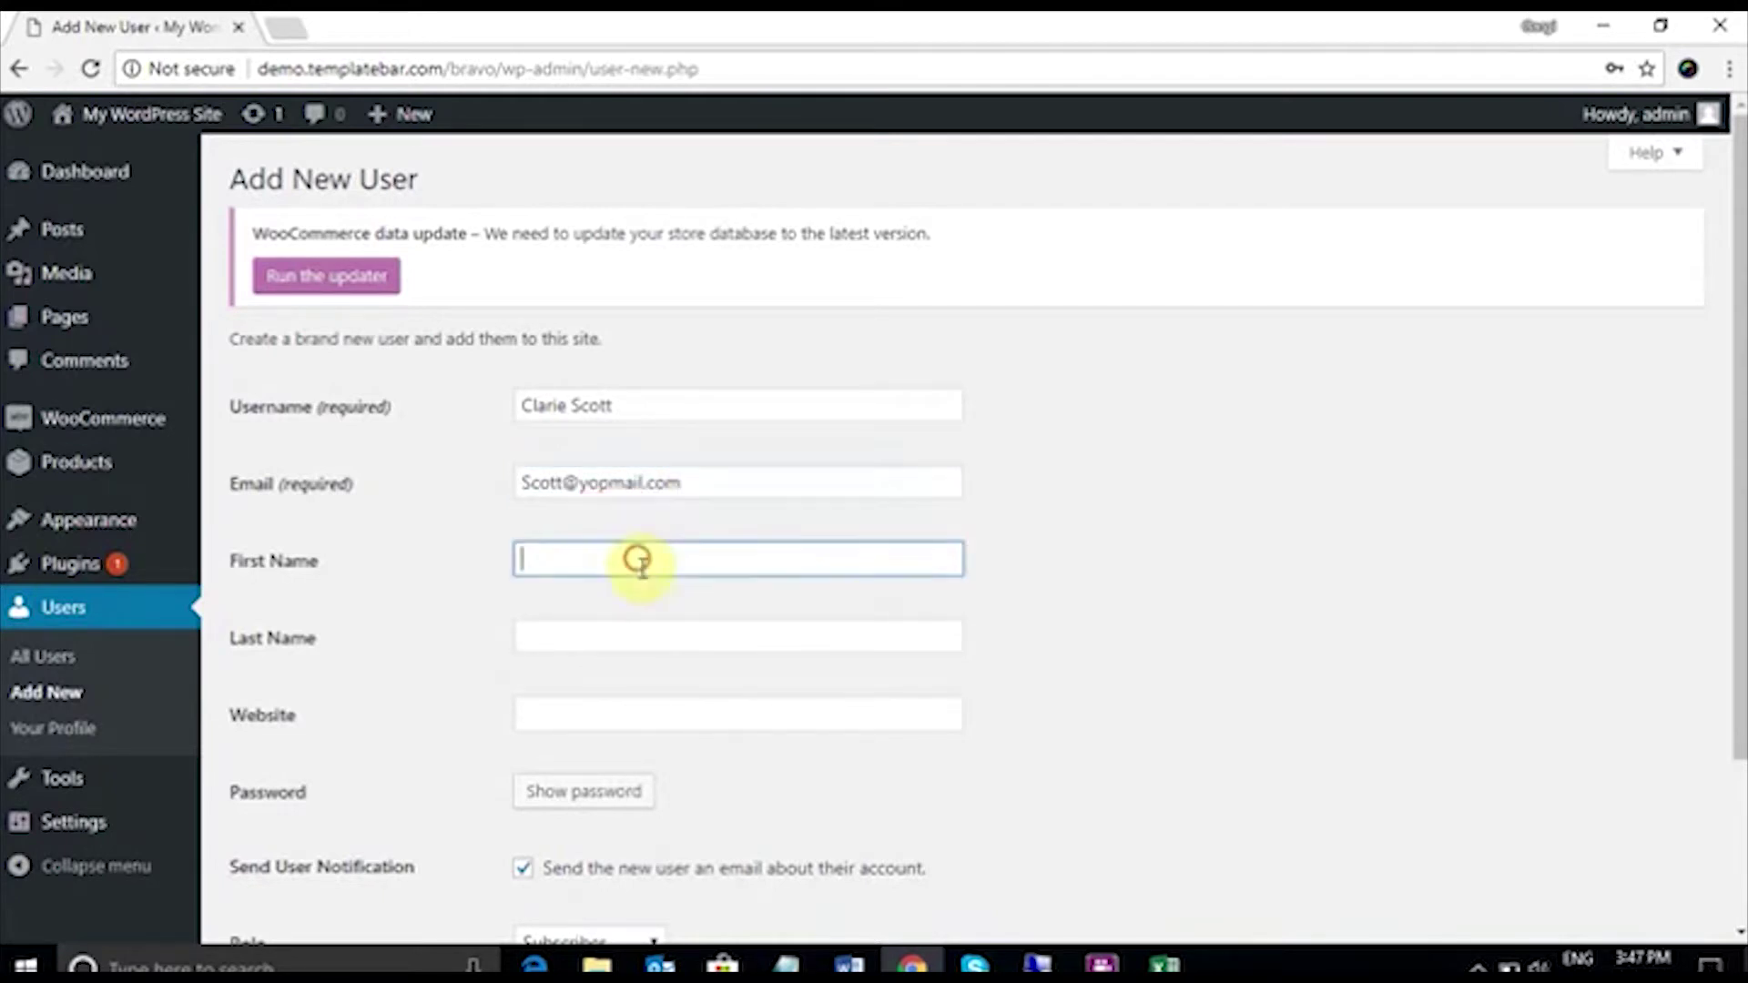
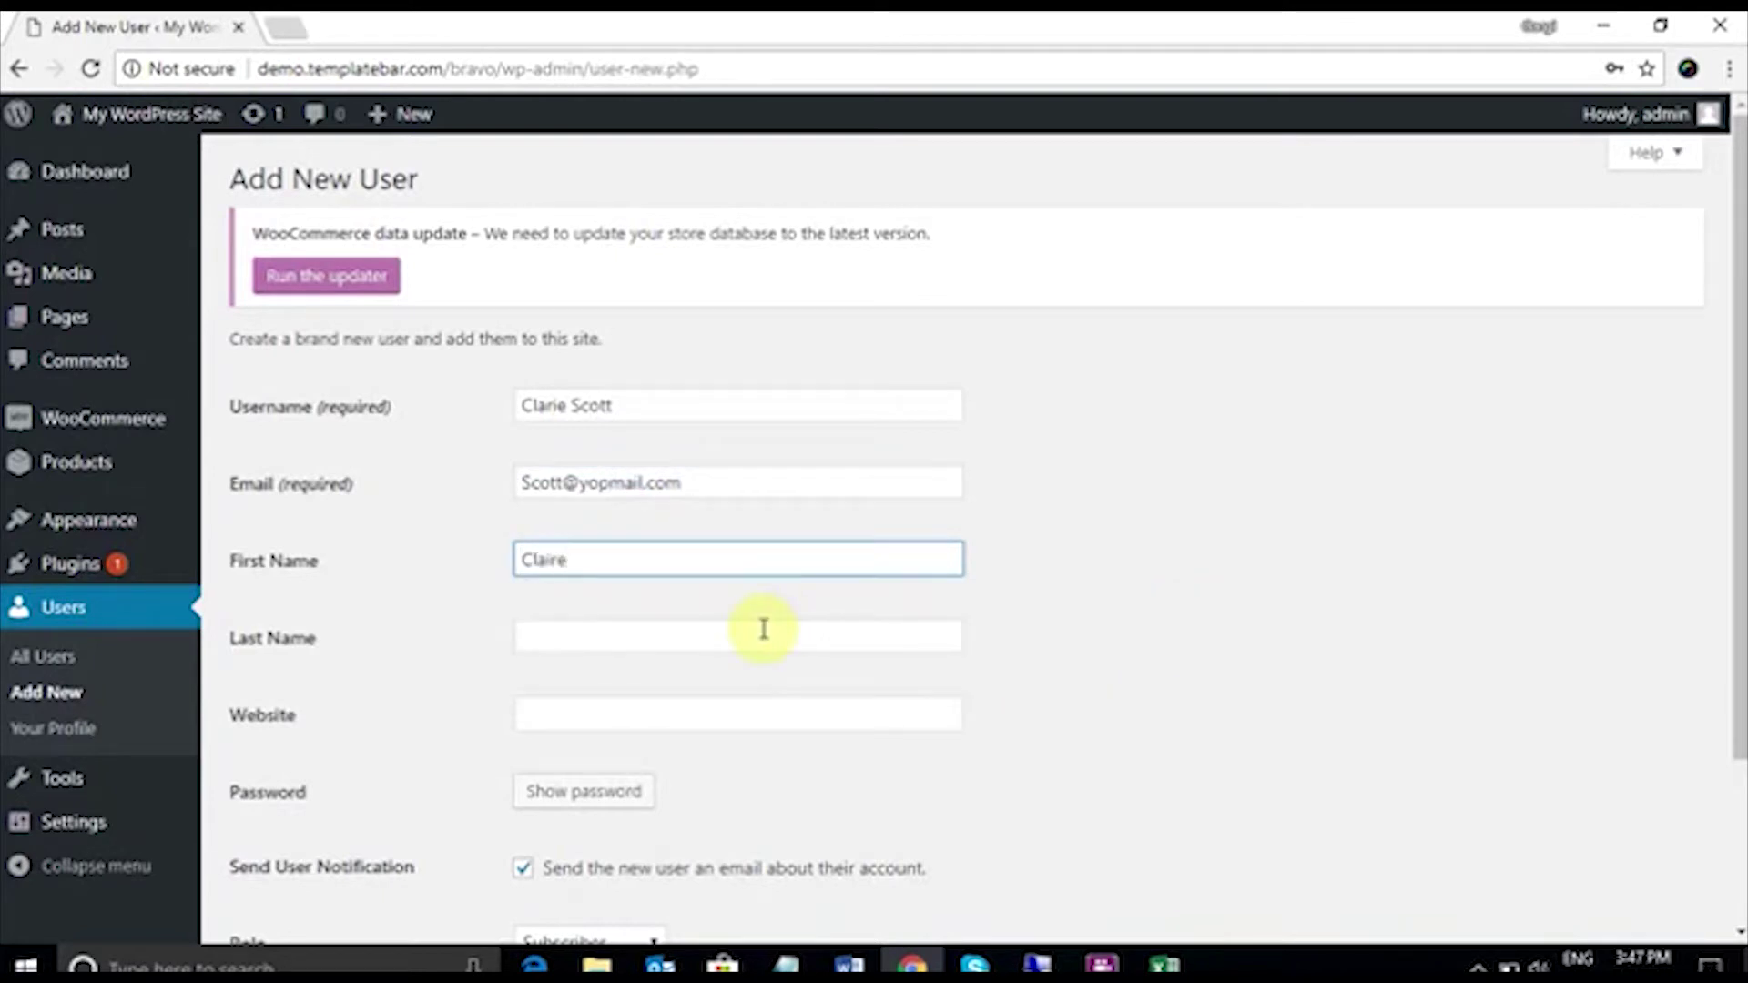
pyautogui.click(760, 638)
# Step: Give the new user the Customer role and create the account
pyautogui.scroll(-2, 789, 784)
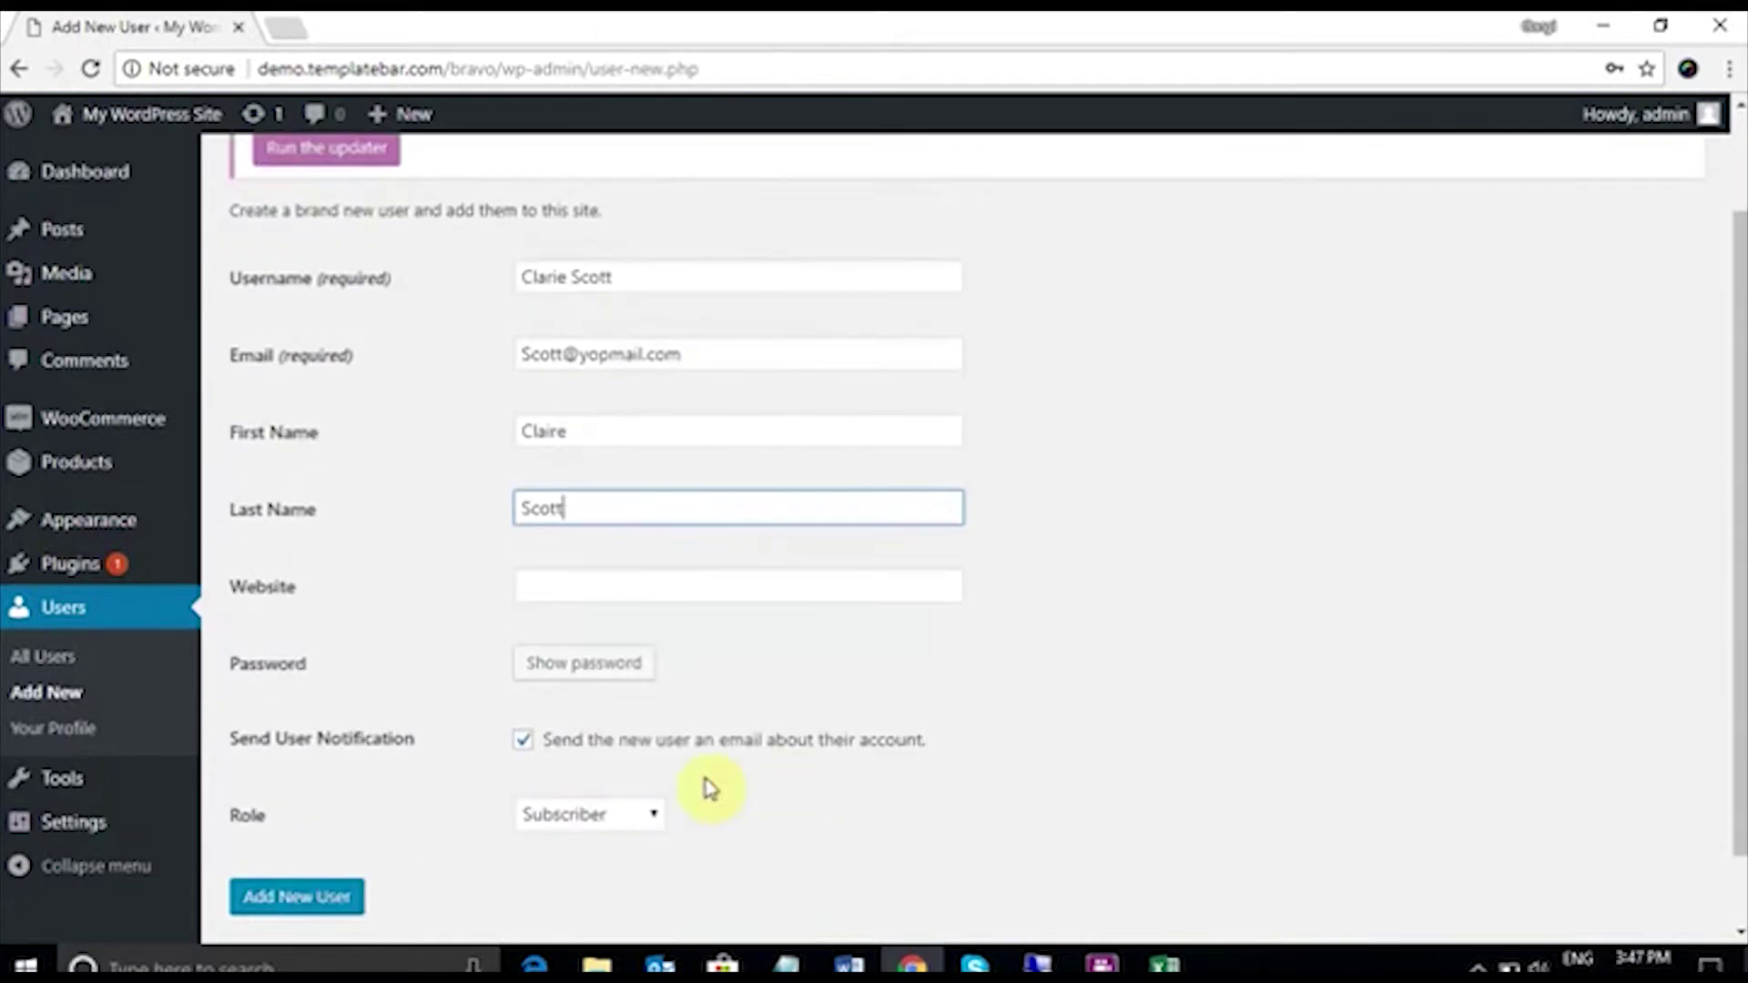
pyautogui.click(640, 815)
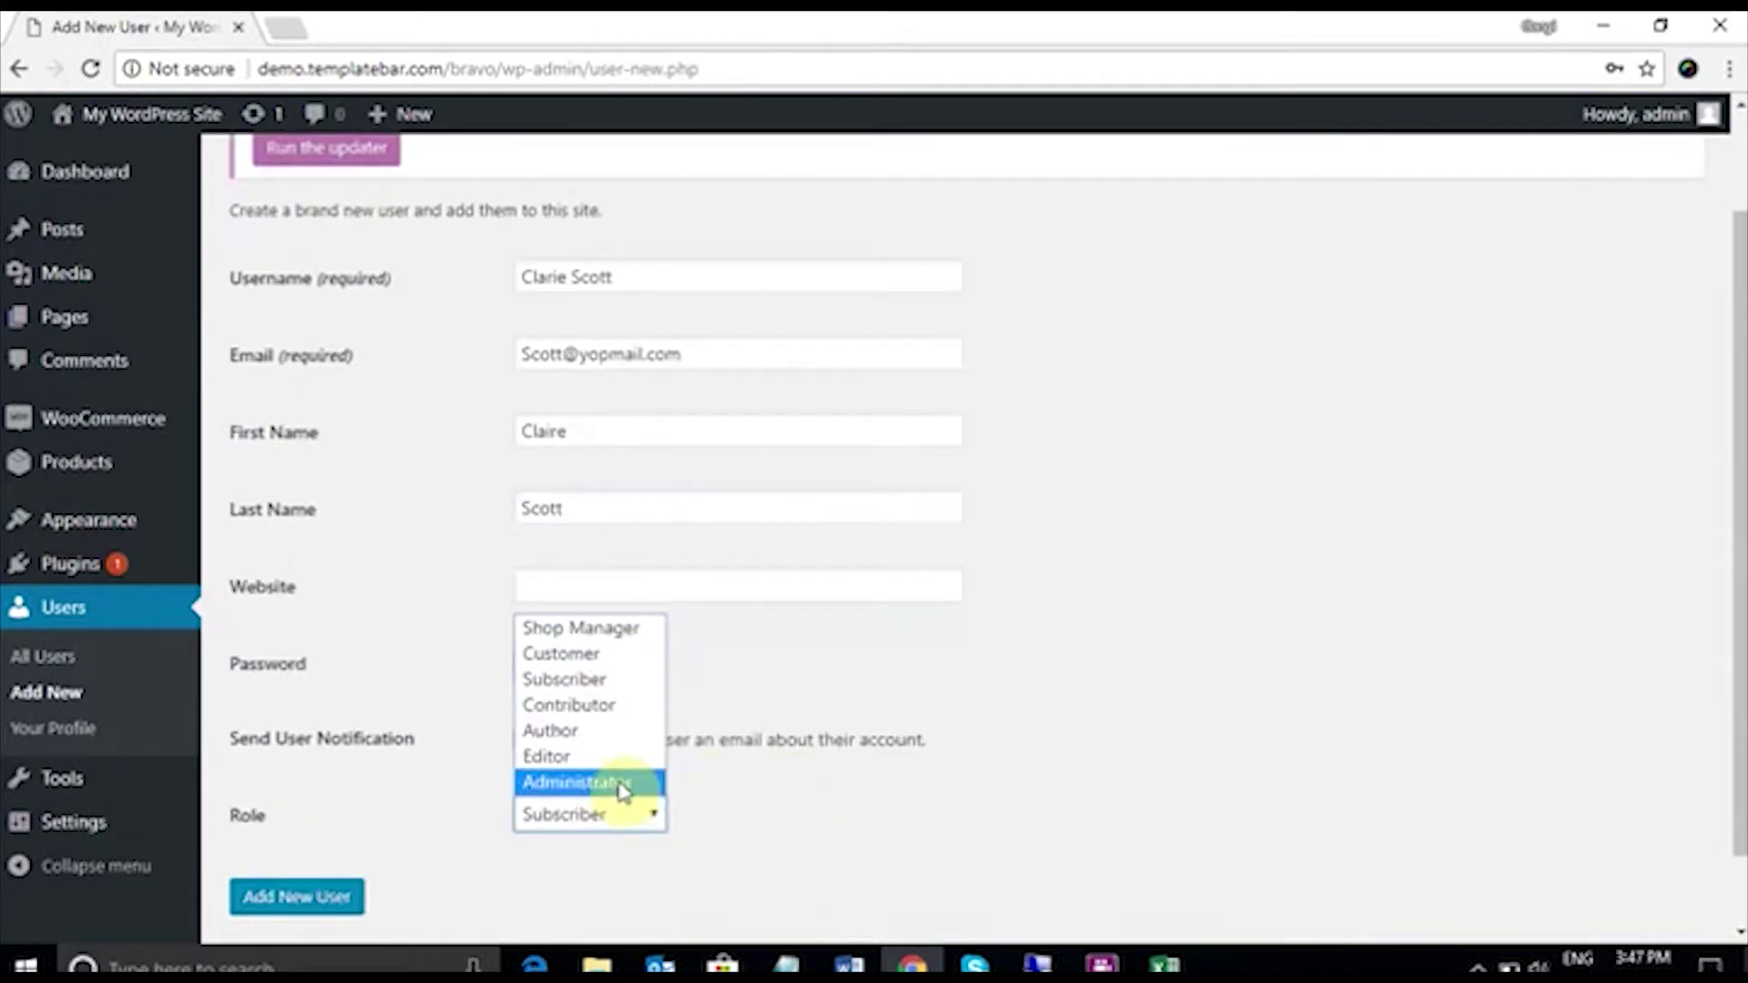
pyautogui.click(582, 653)
pyautogui.click(346, 894)
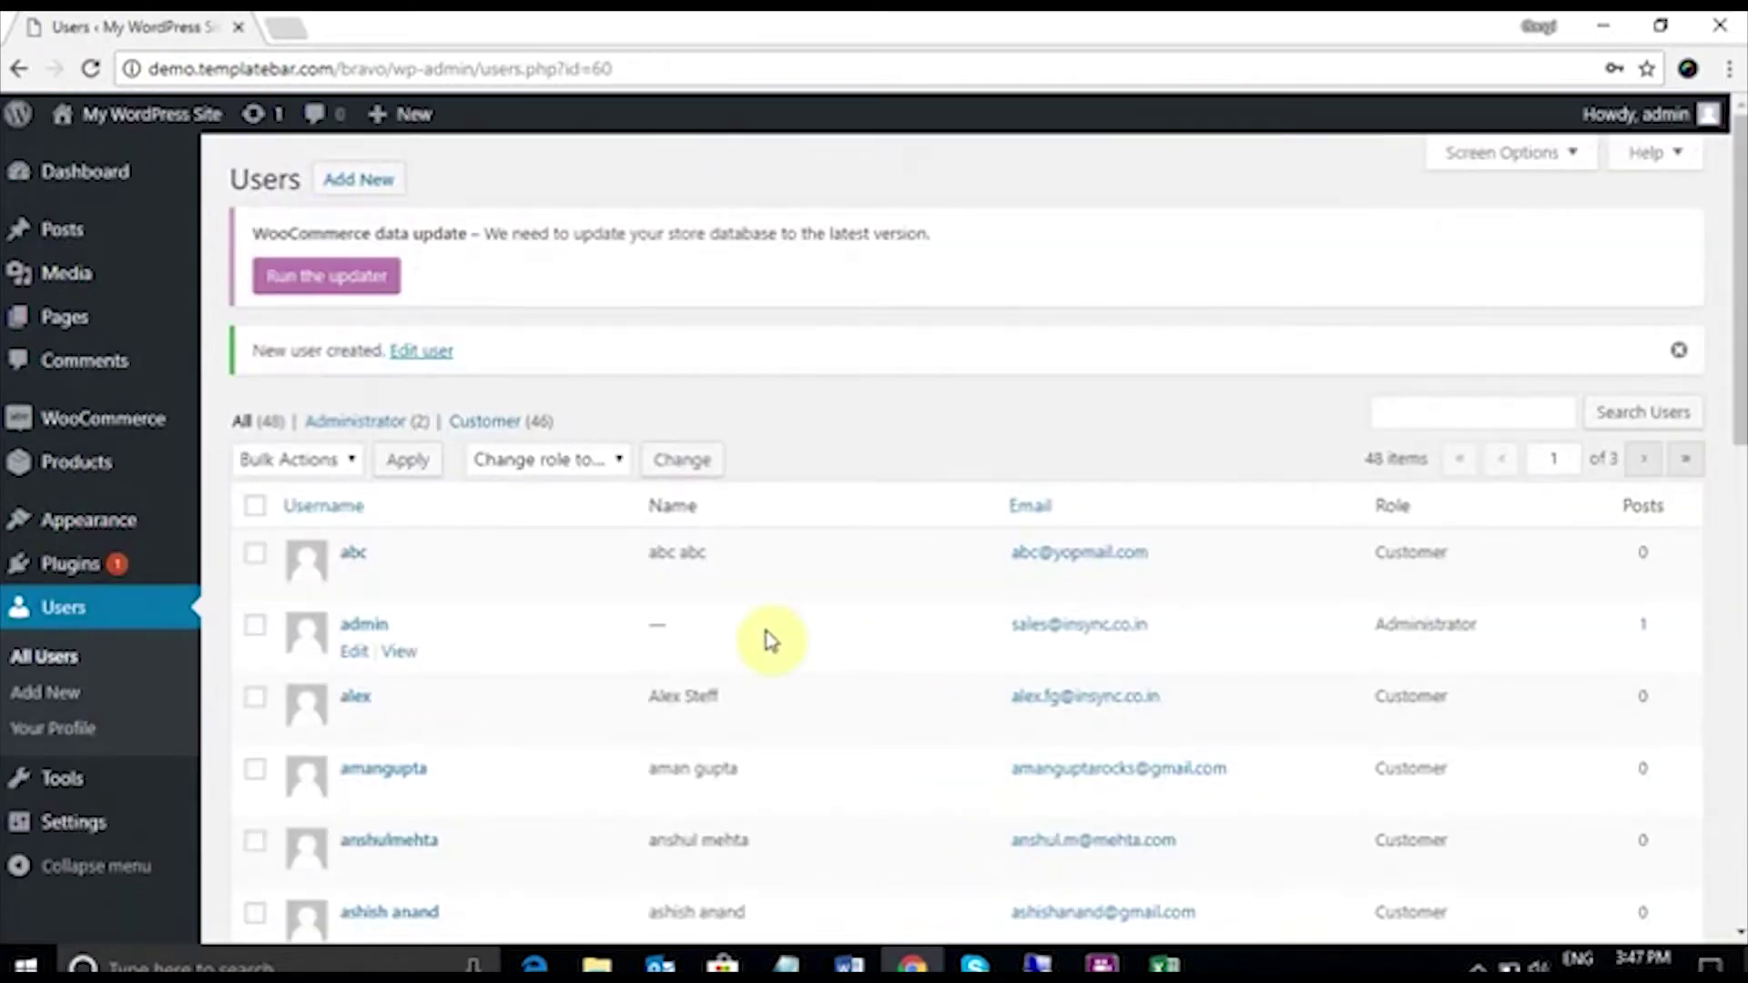
# Step: Search the users list for the new customer and open their profile
pyautogui.click(1396, 402)
pyautogui.write('claire')
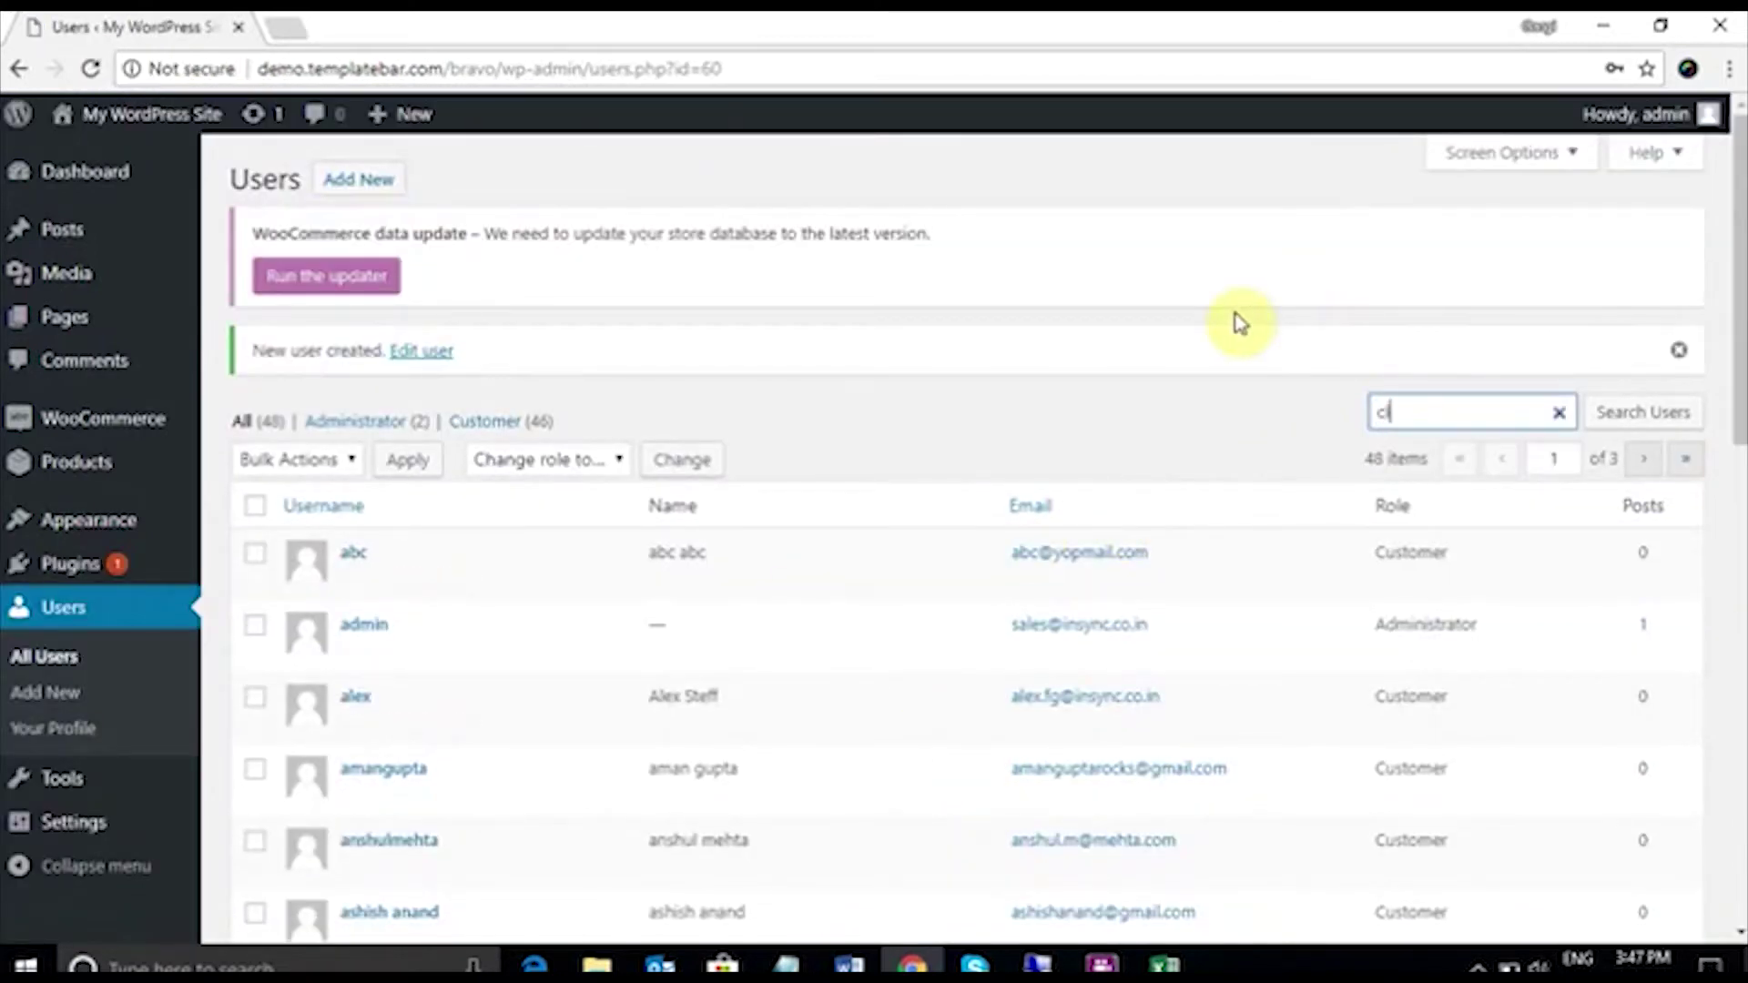
pyautogui.press('Return')
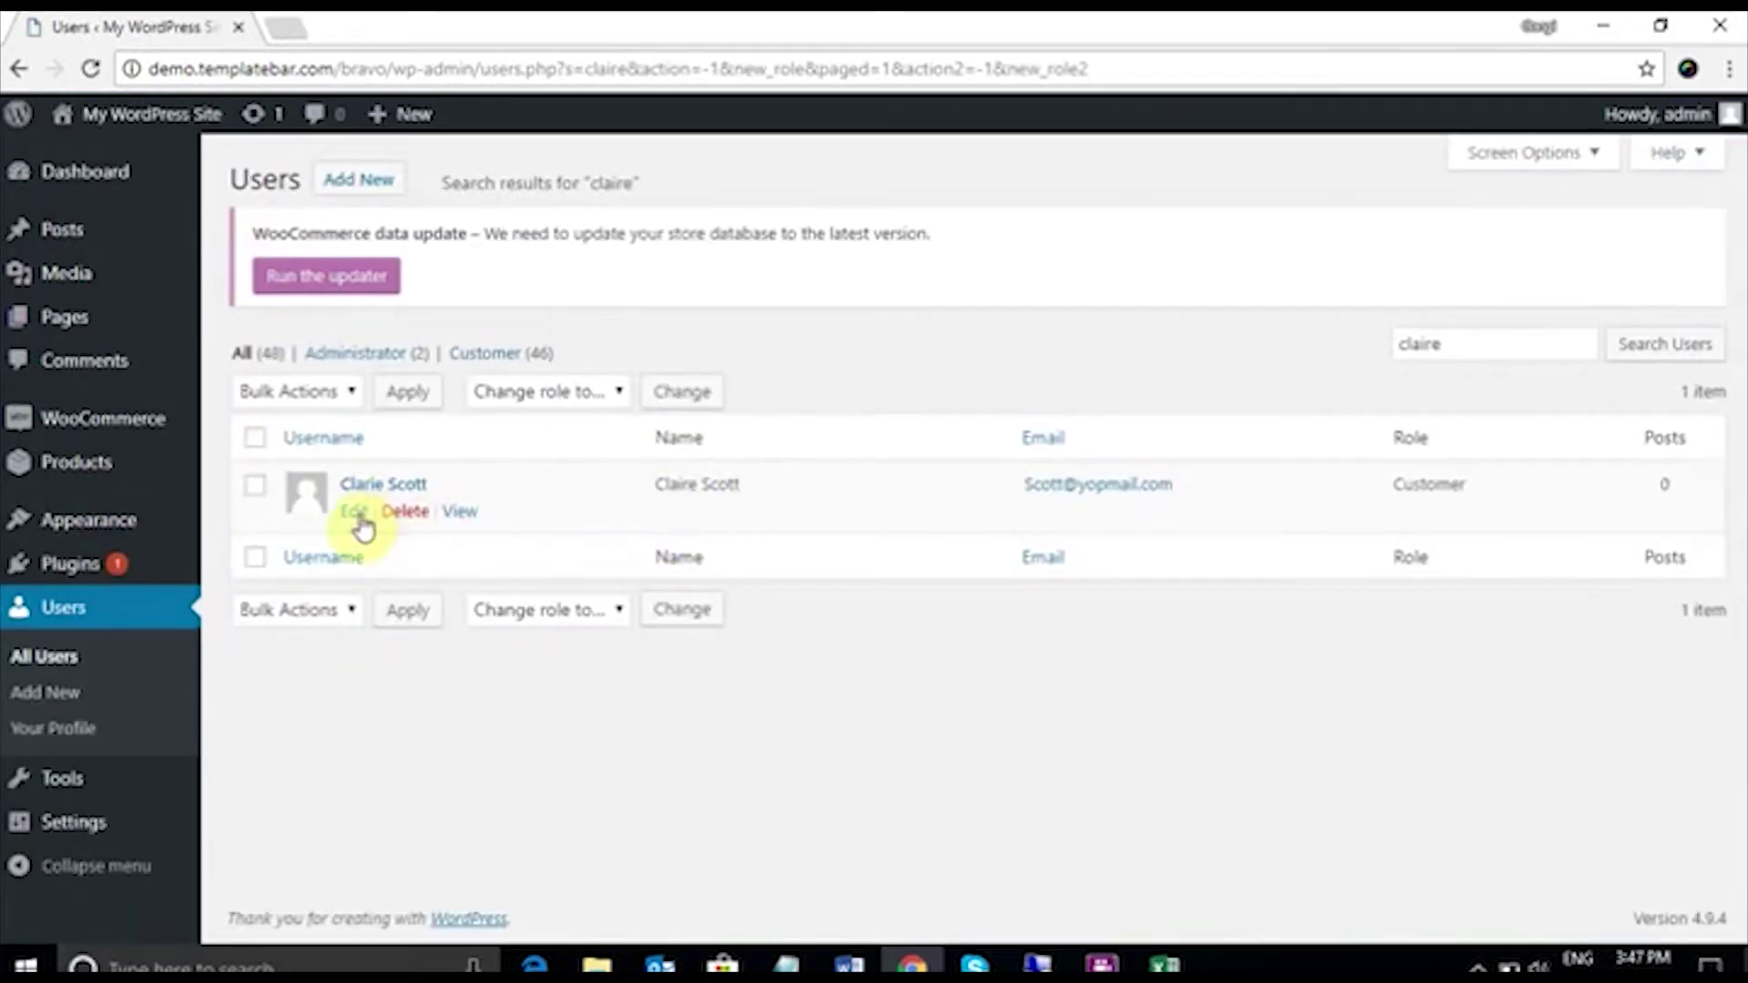
pyautogui.click(355, 512)
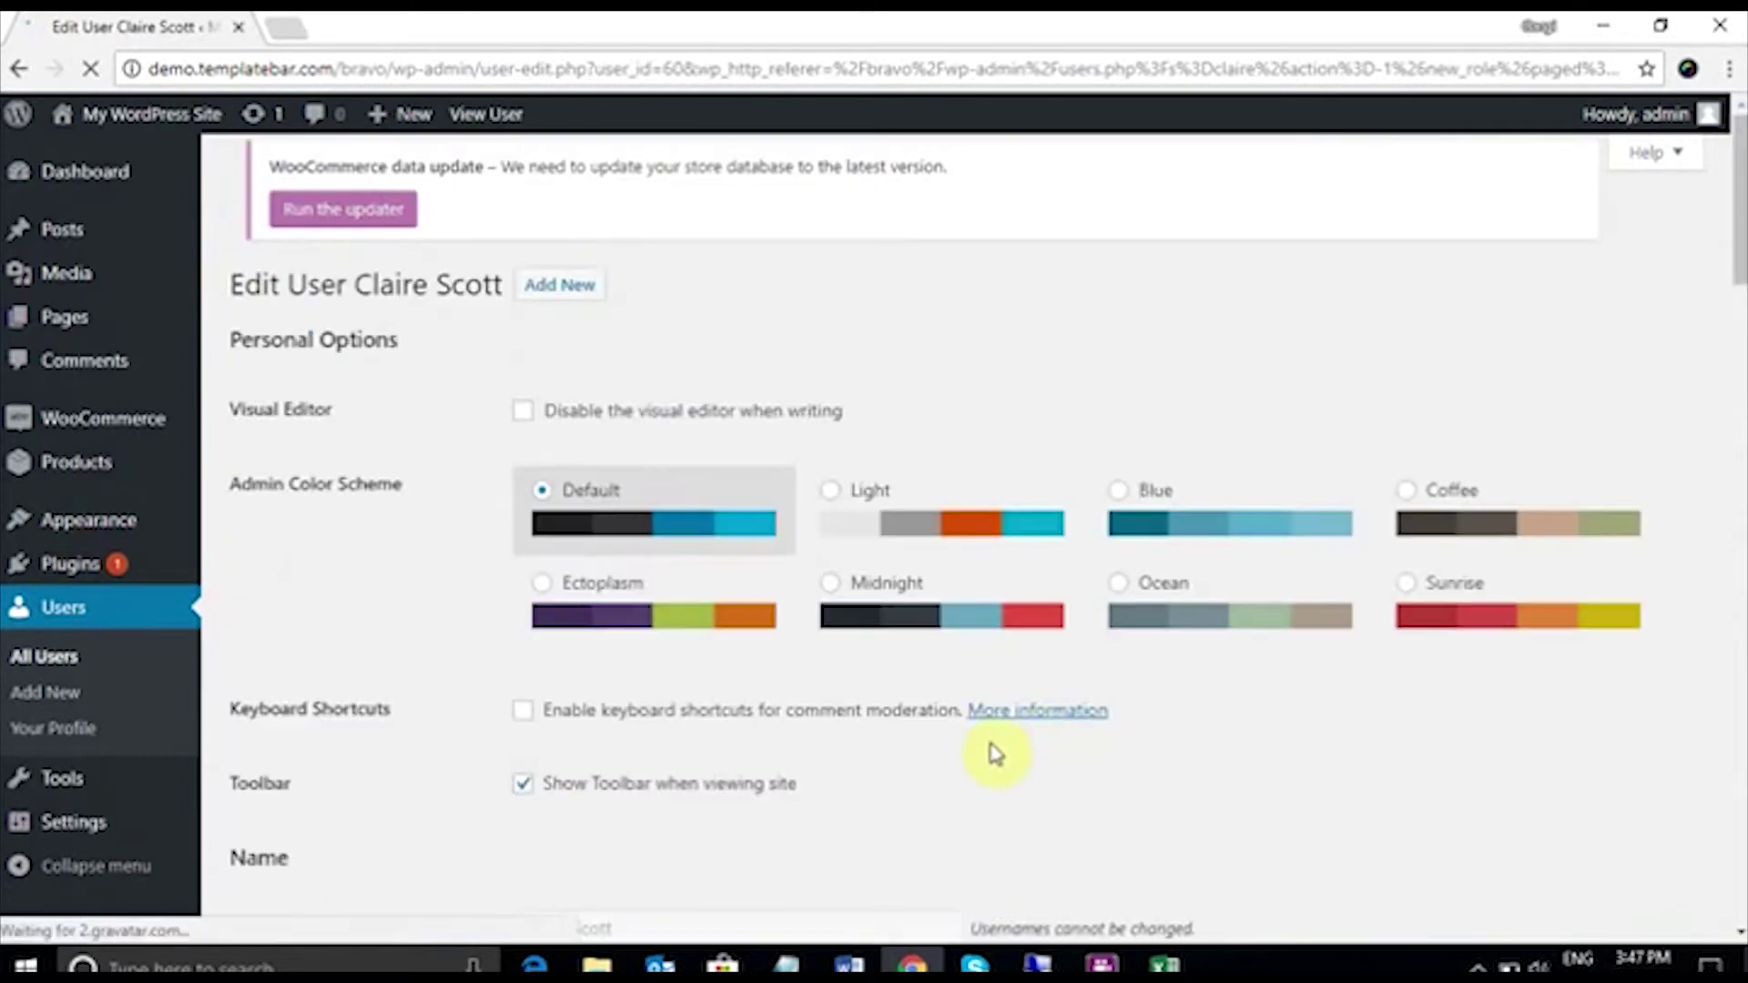
# Step: Fill the customer's billing address from a saved address entry
pyautogui.scroll(-7, 830, 596)
pyautogui.scroll(-12, 830, 596)
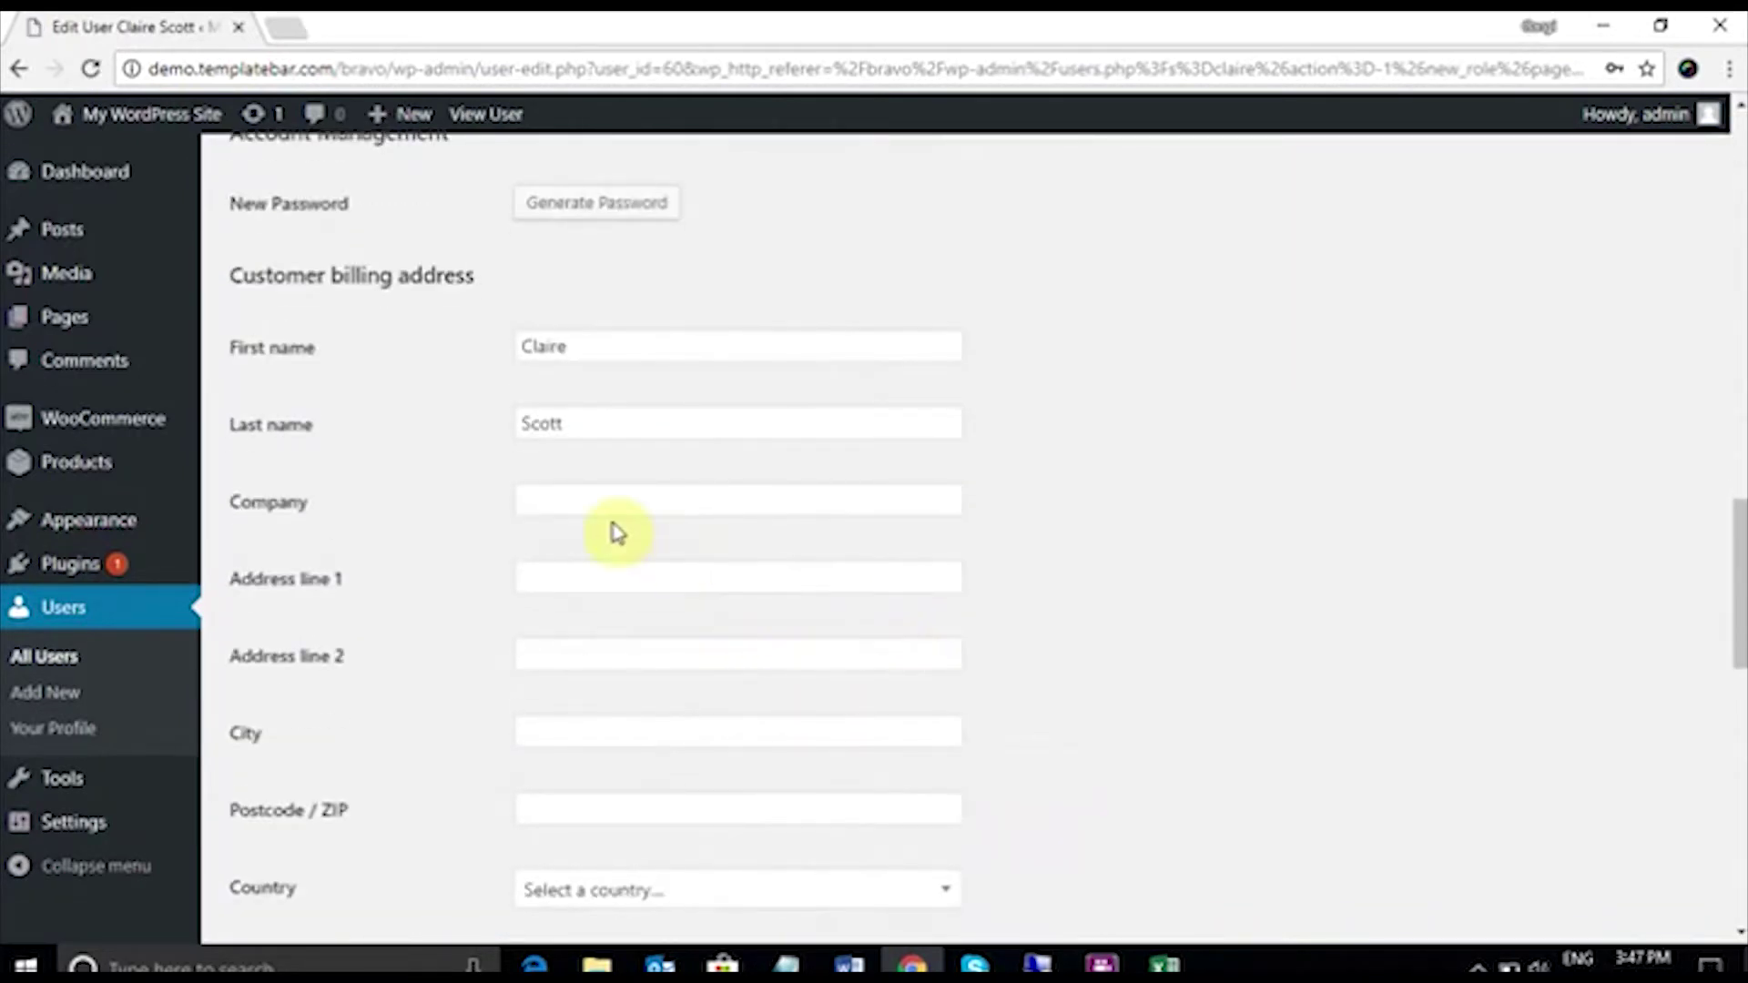
pyautogui.click(561, 507)
pyautogui.write('I')
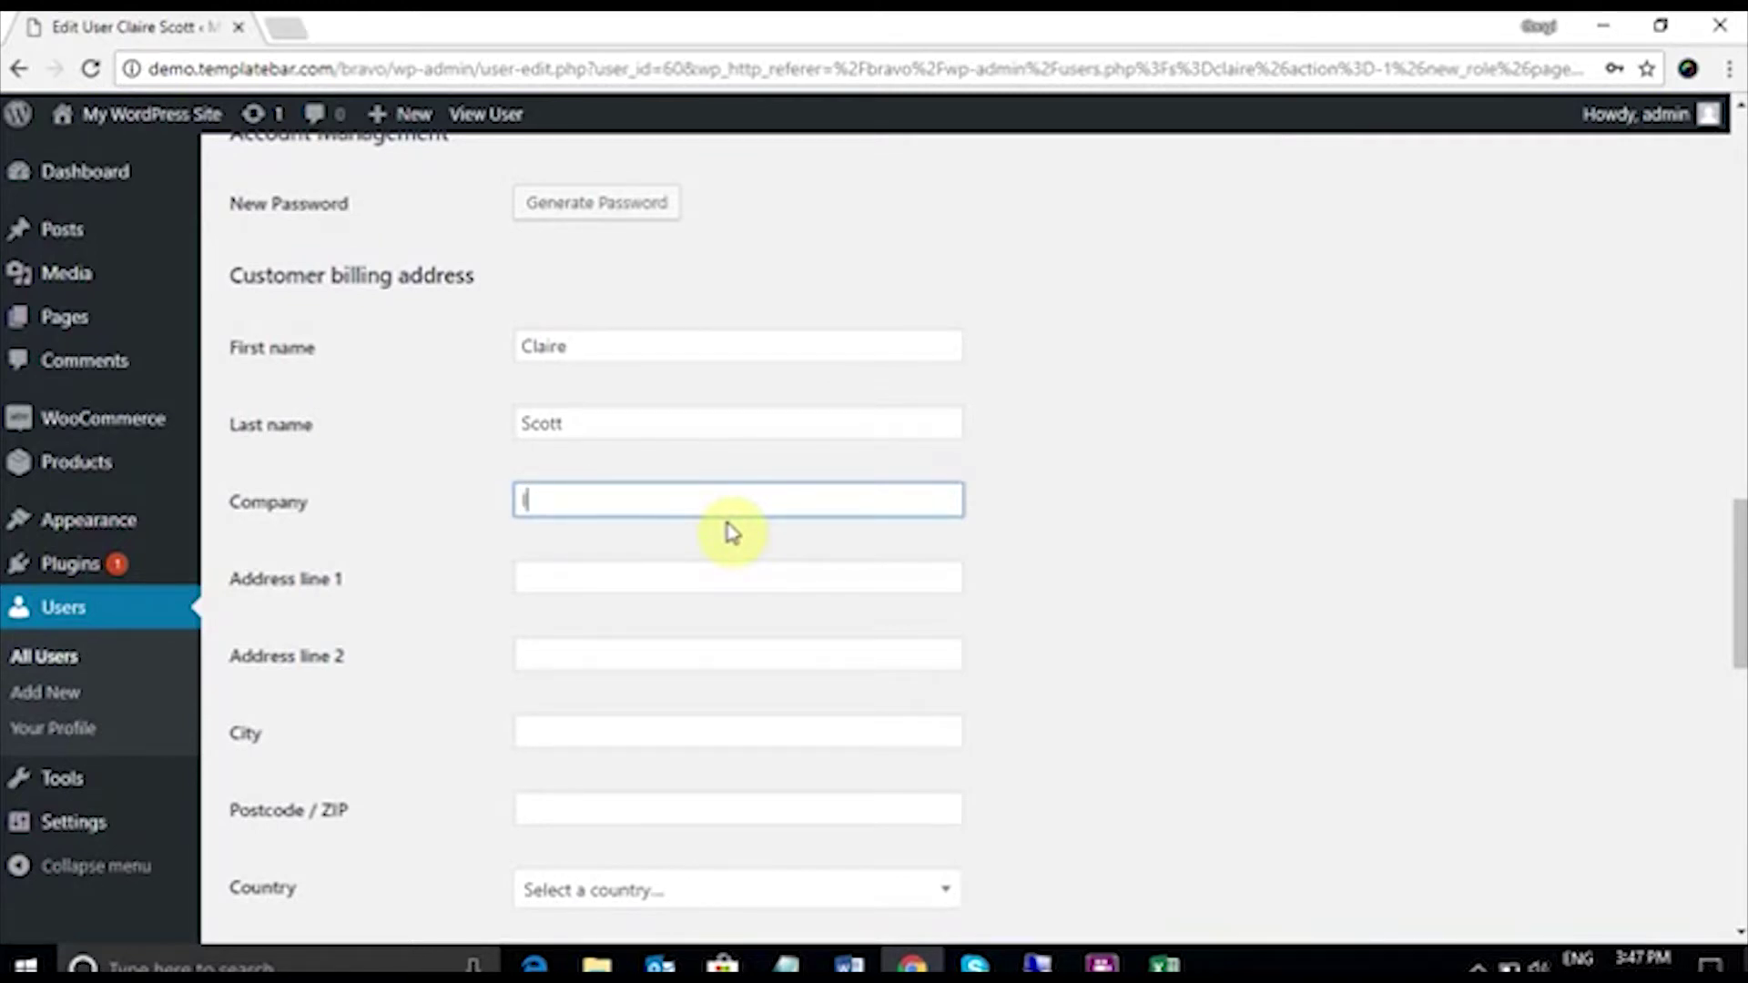
pyautogui.moveTo(729, 538)
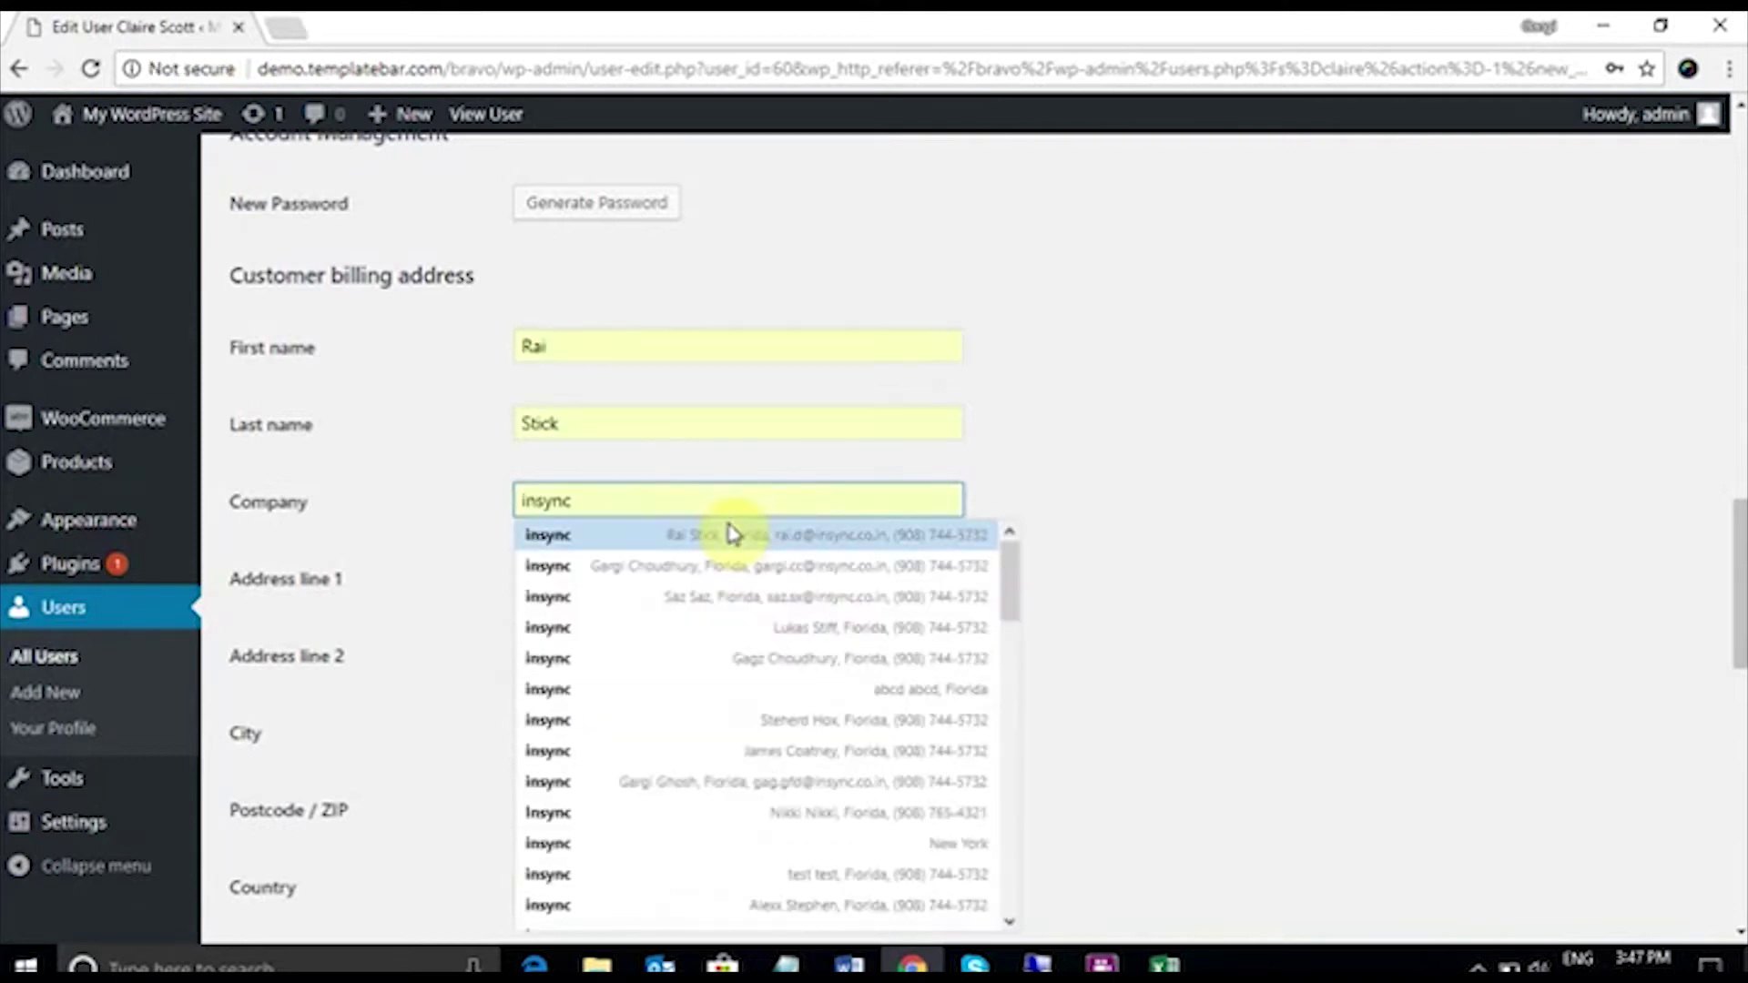
pyautogui.click(723, 545)
# Step: Correct the wrongly filled billing first and last name to the customer's name
pyautogui.doubleClick(574, 355)
pyautogui.press('BackSpace')
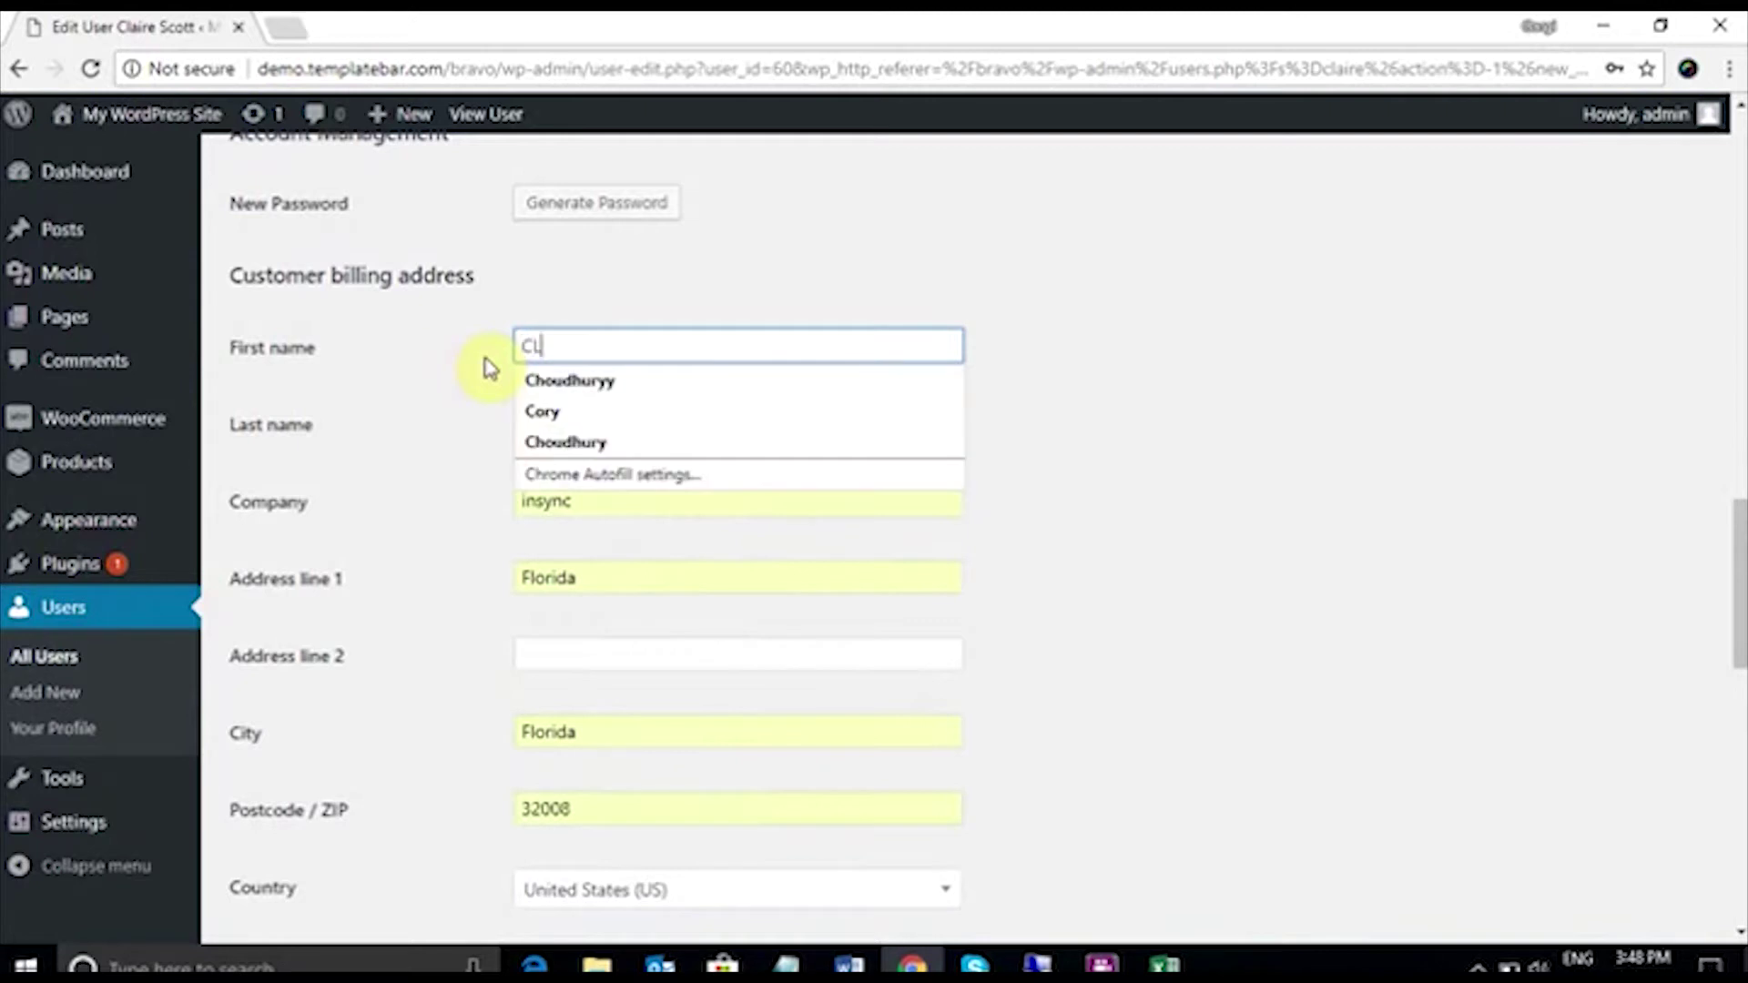
pyautogui.press('BackSpace')
pyautogui.press('BackSpace')
pyautogui.press('BackSpace')
pyautogui.press('BackSpace')
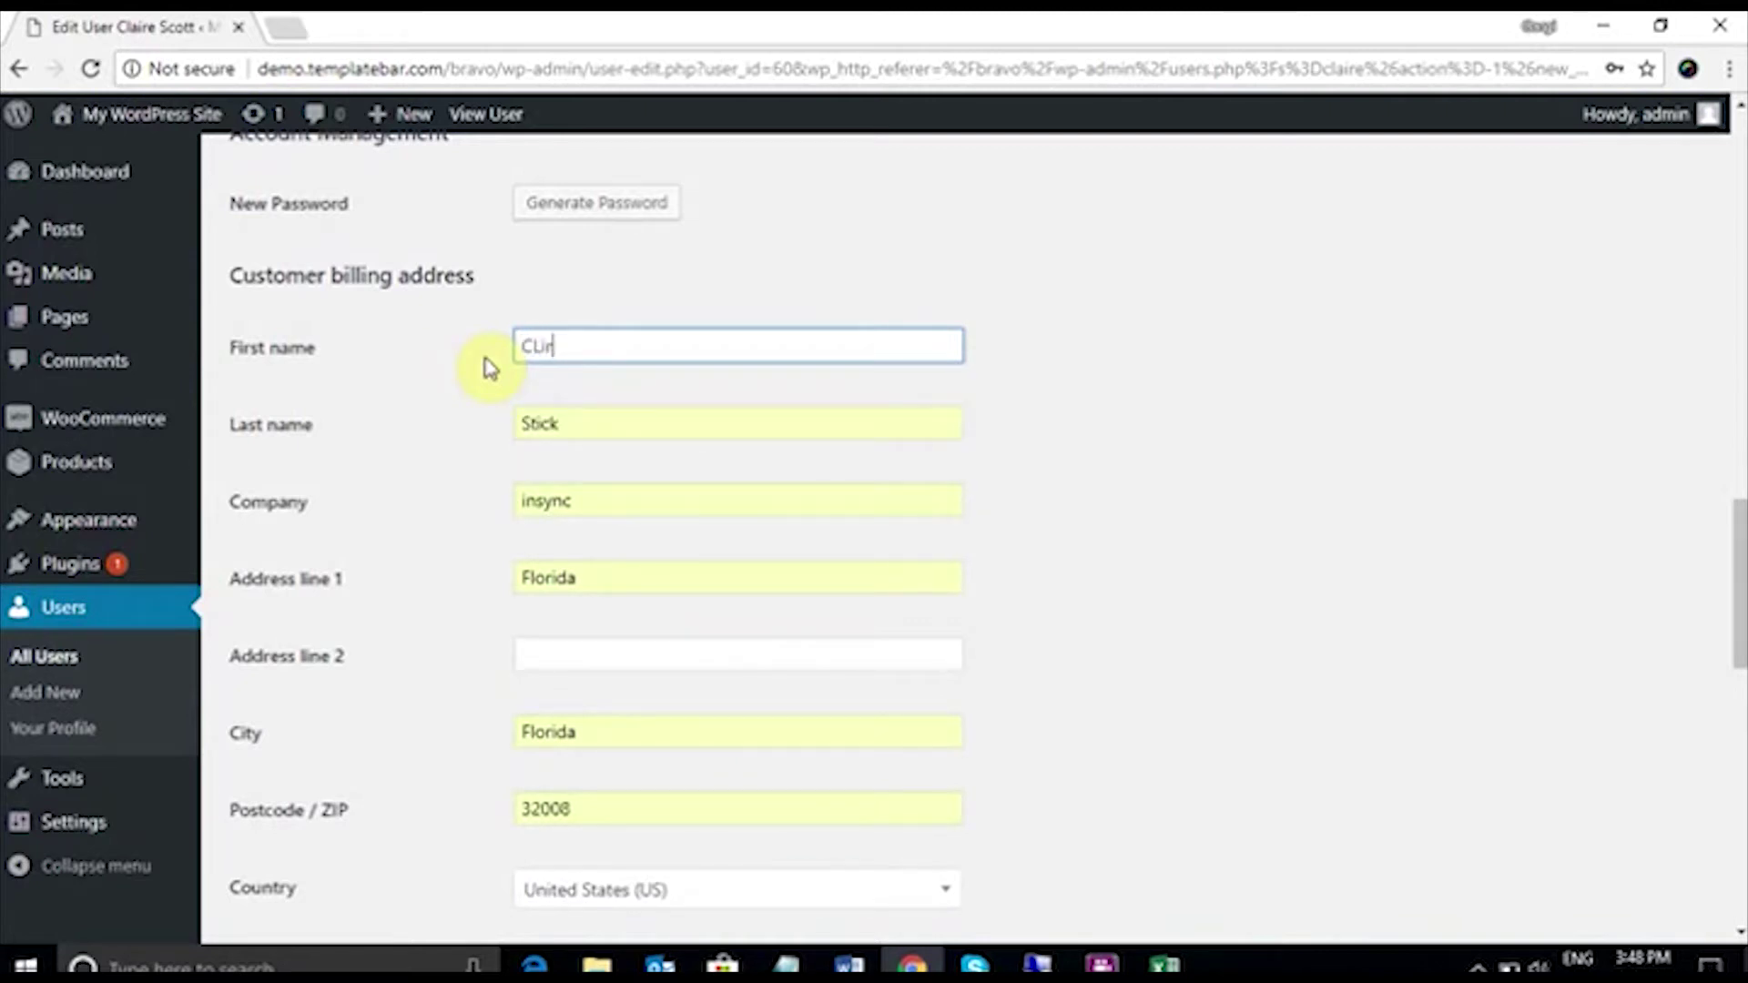
pyautogui.click(574, 419)
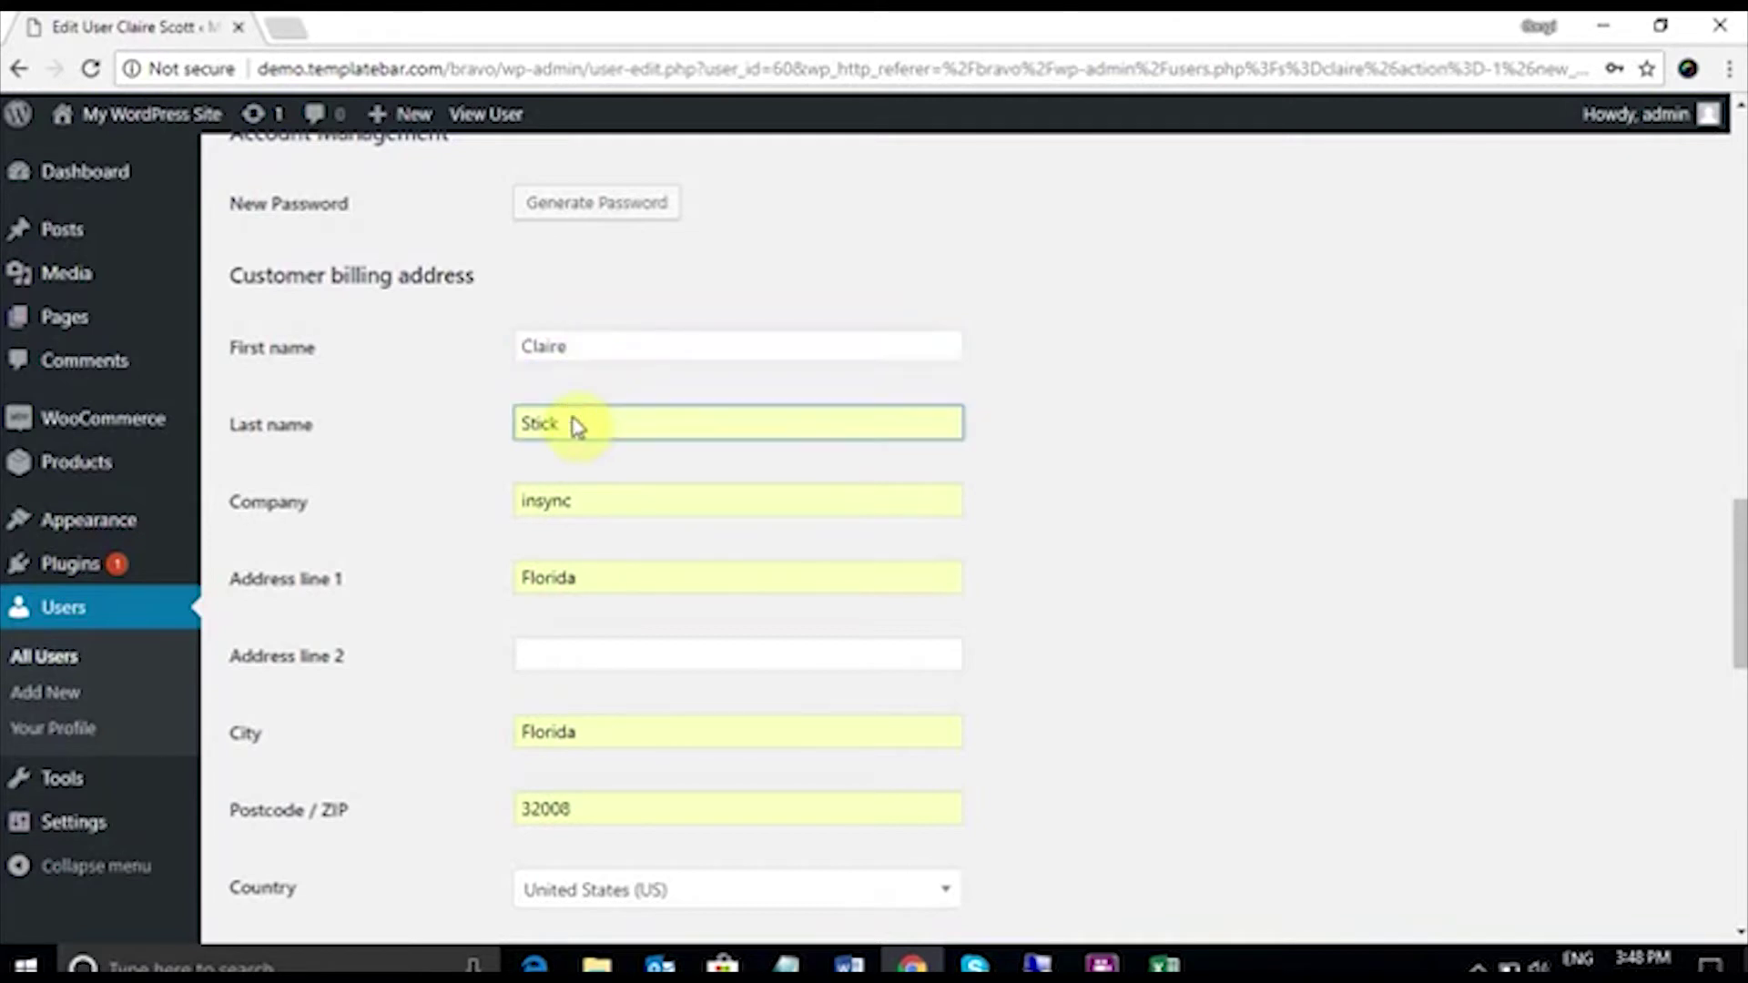
pyautogui.press('BackSpace')
pyautogui.press('BackSpace')
pyautogui.press('BackSpace')
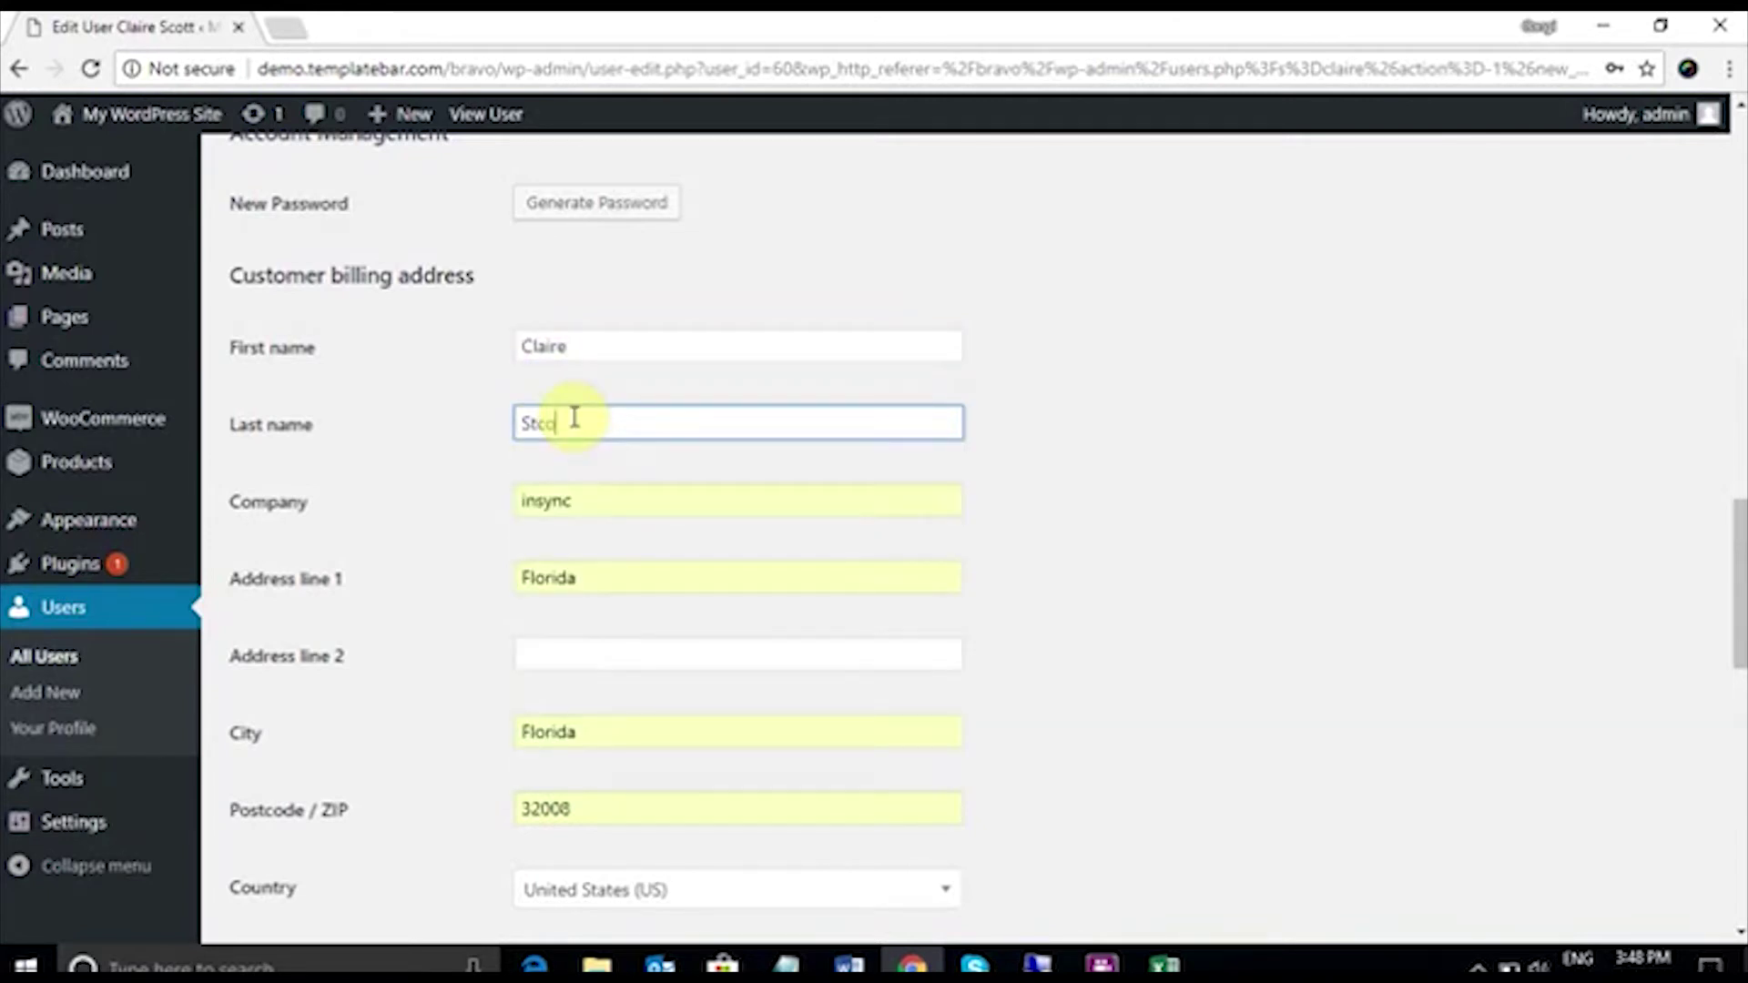
pyautogui.press('BackSpace')
pyautogui.press('BackSpace')
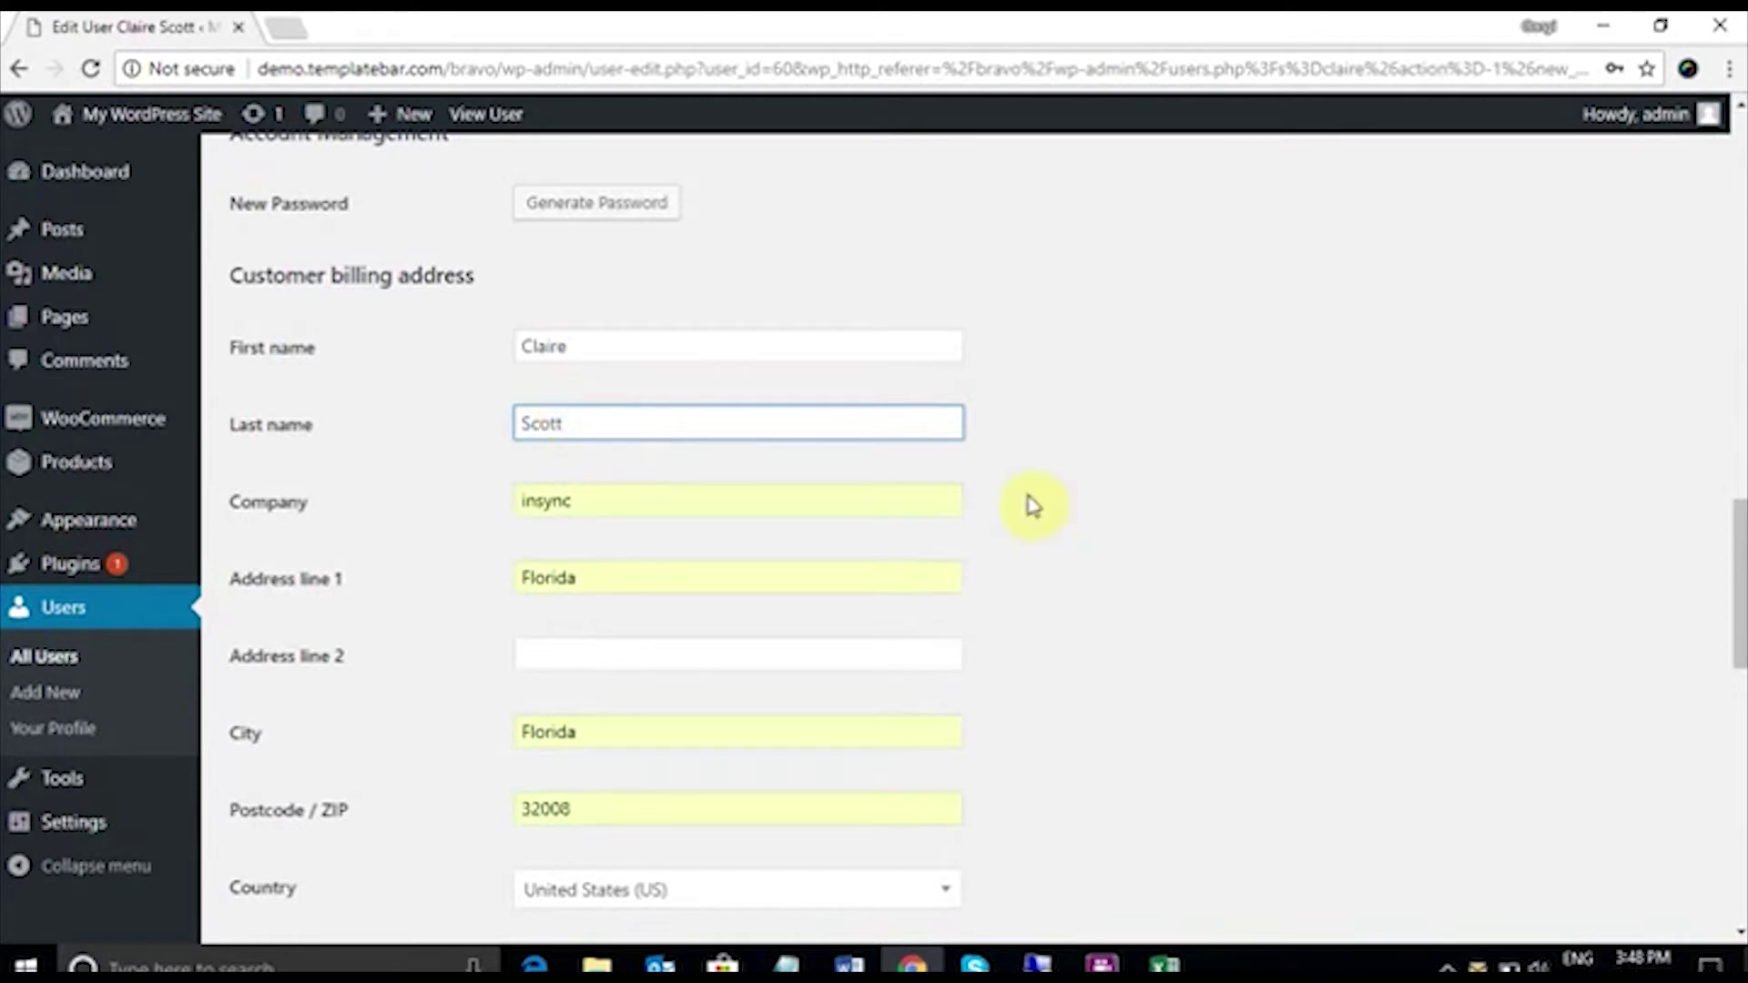
pyautogui.click(1056, 515)
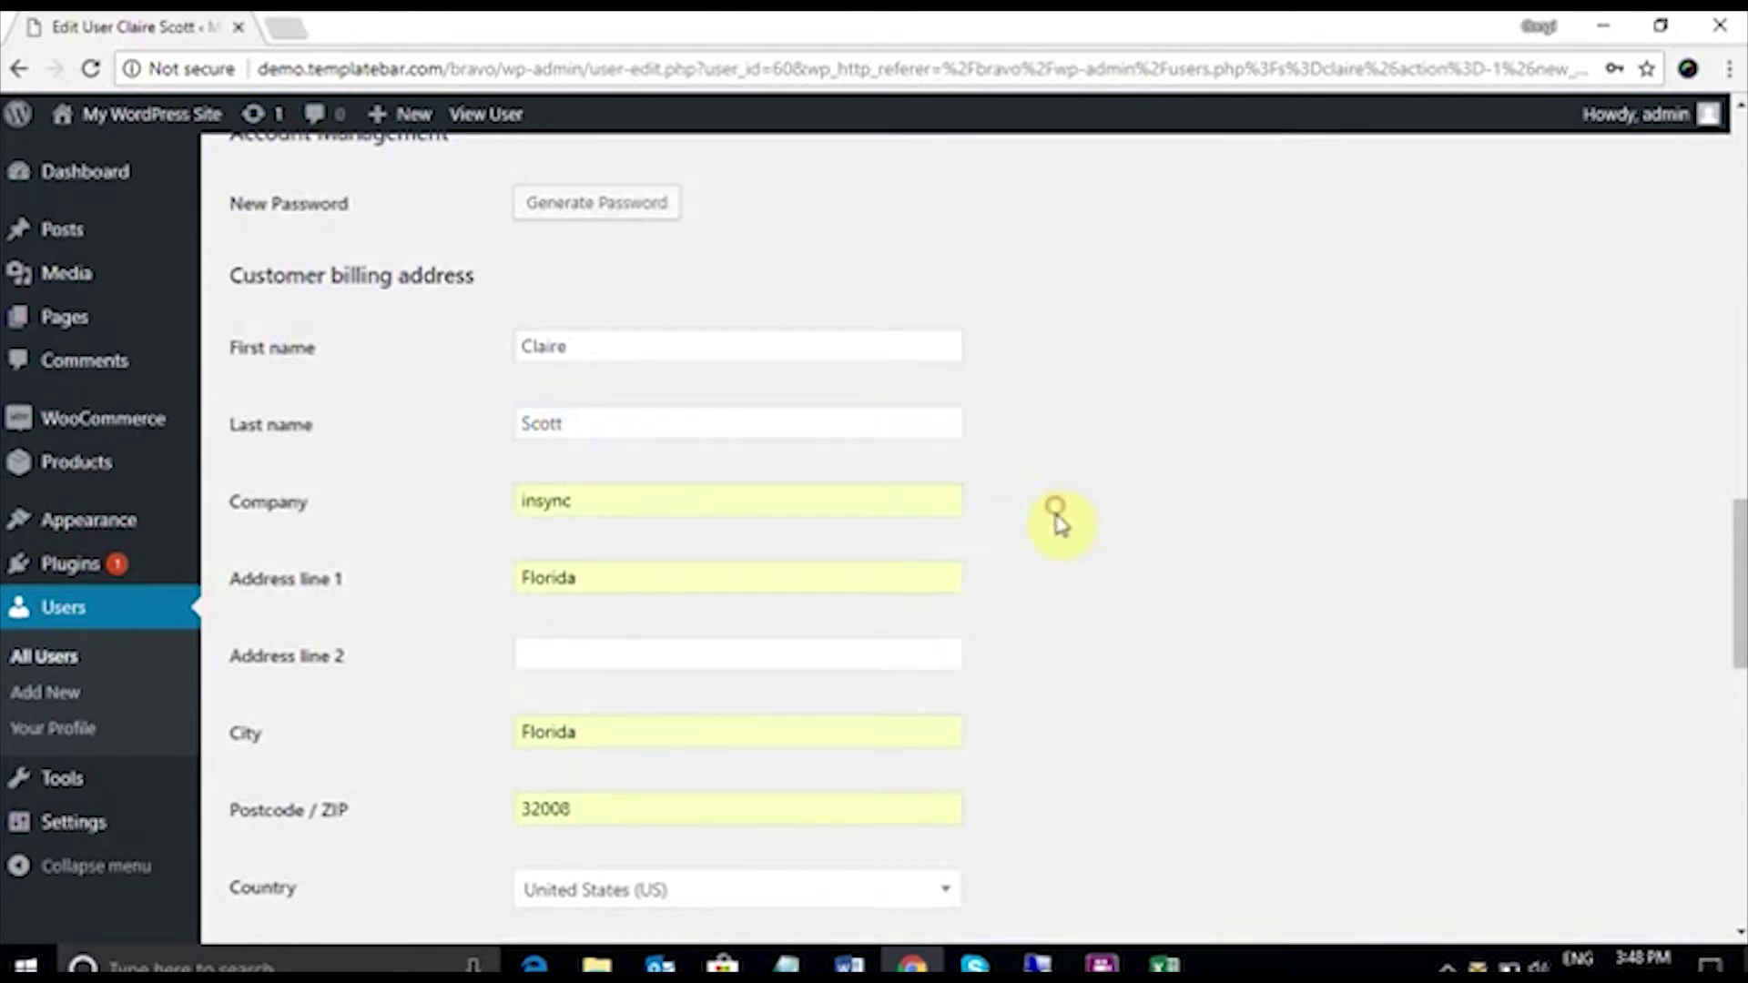
# Step: Dismiss the registration notice and set the billing state to Florida
pyautogui.scroll(-2, 1113, 569)
pyautogui.scroll(2, 1112, 569)
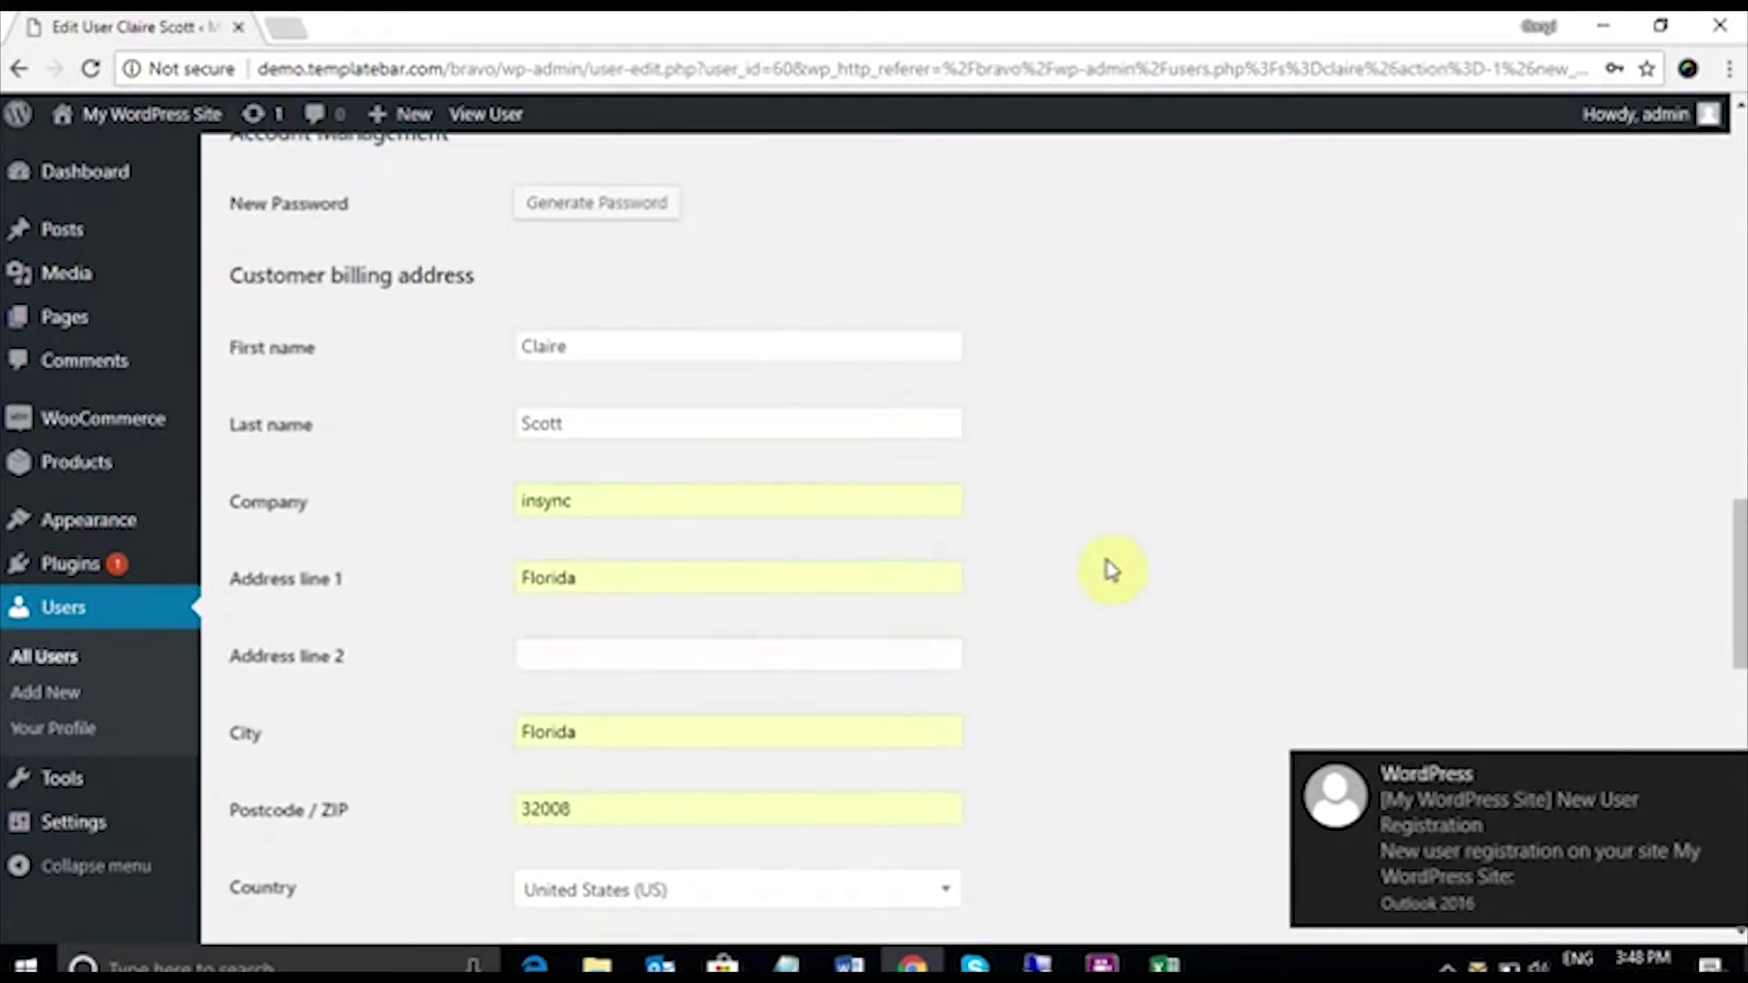
pyautogui.click(1729, 775)
pyautogui.scroll(-6, 1038, 430)
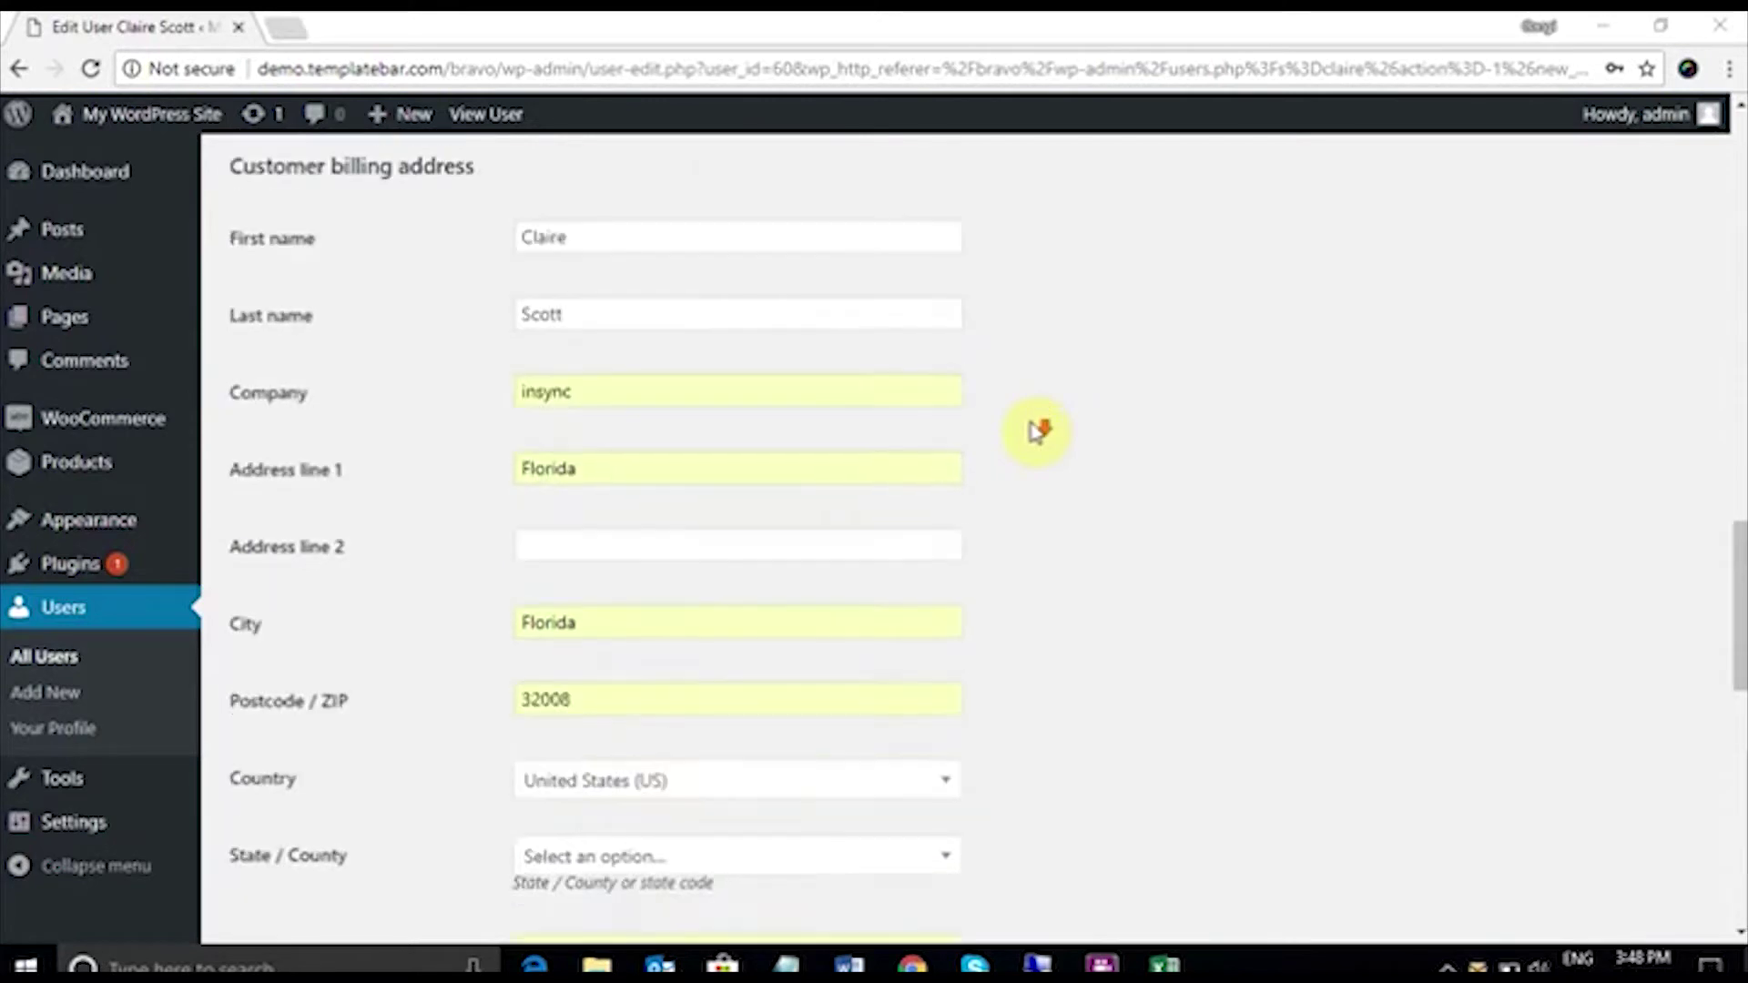
pyautogui.scroll(-2, 1035, 432)
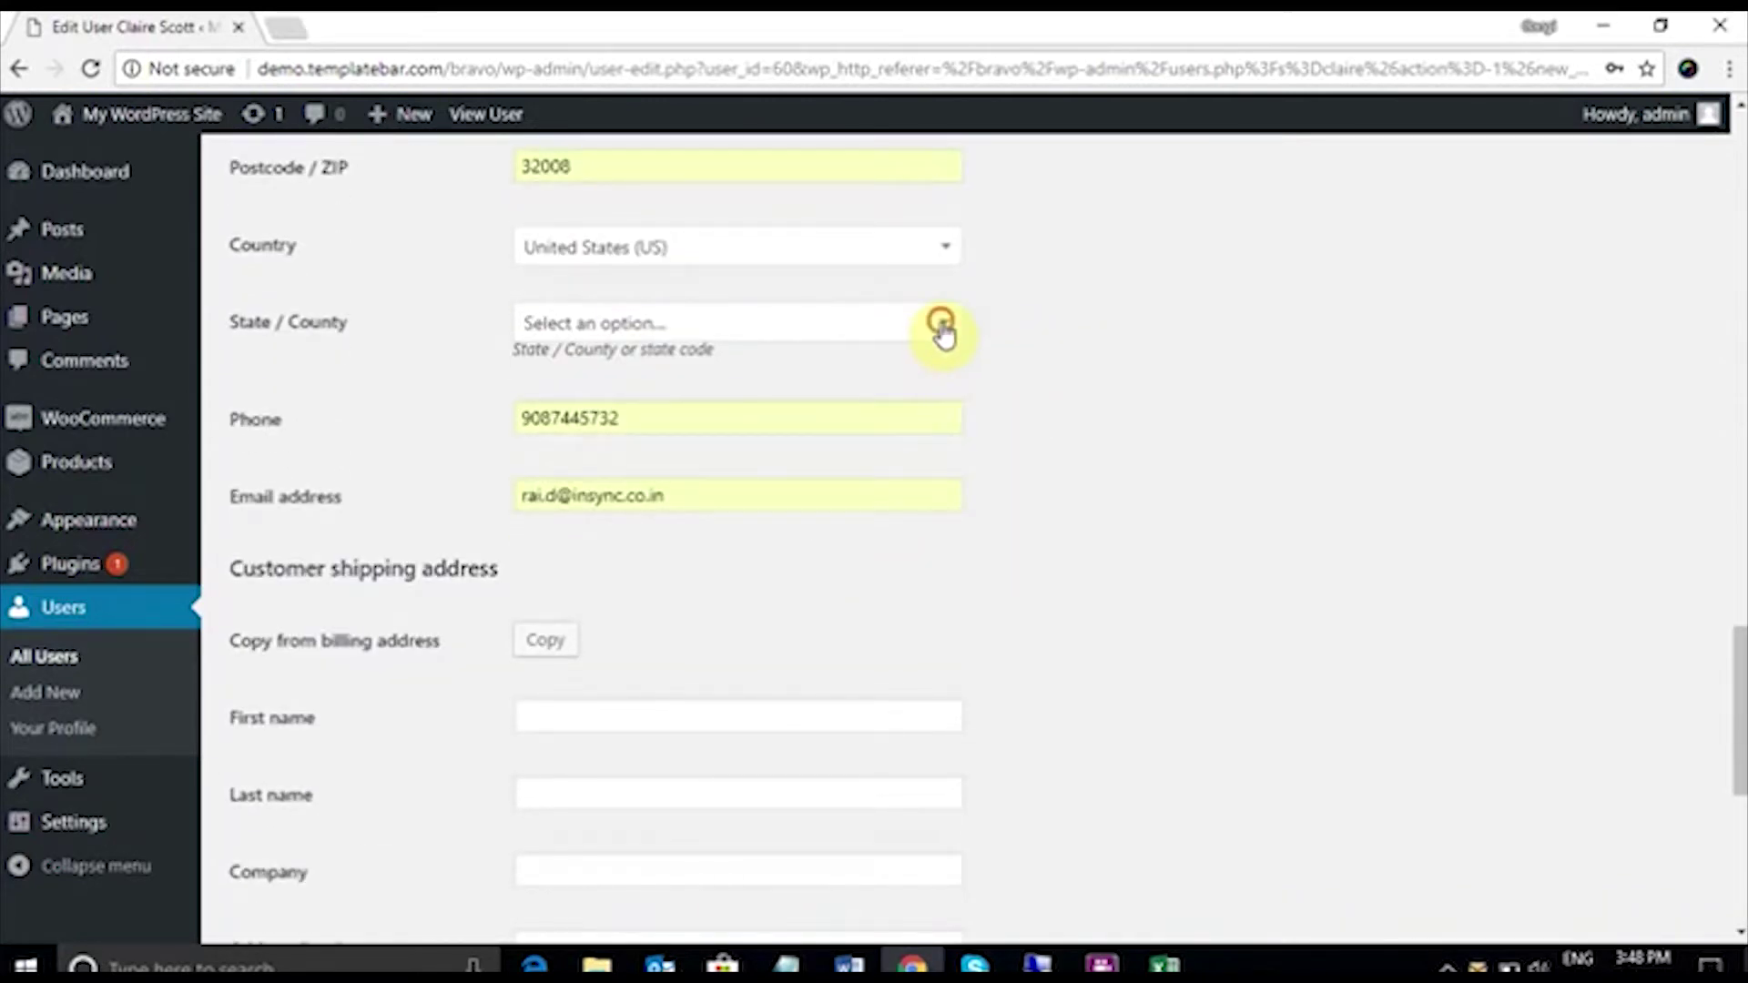
pyautogui.click(941, 326)
pyautogui.write('flo')
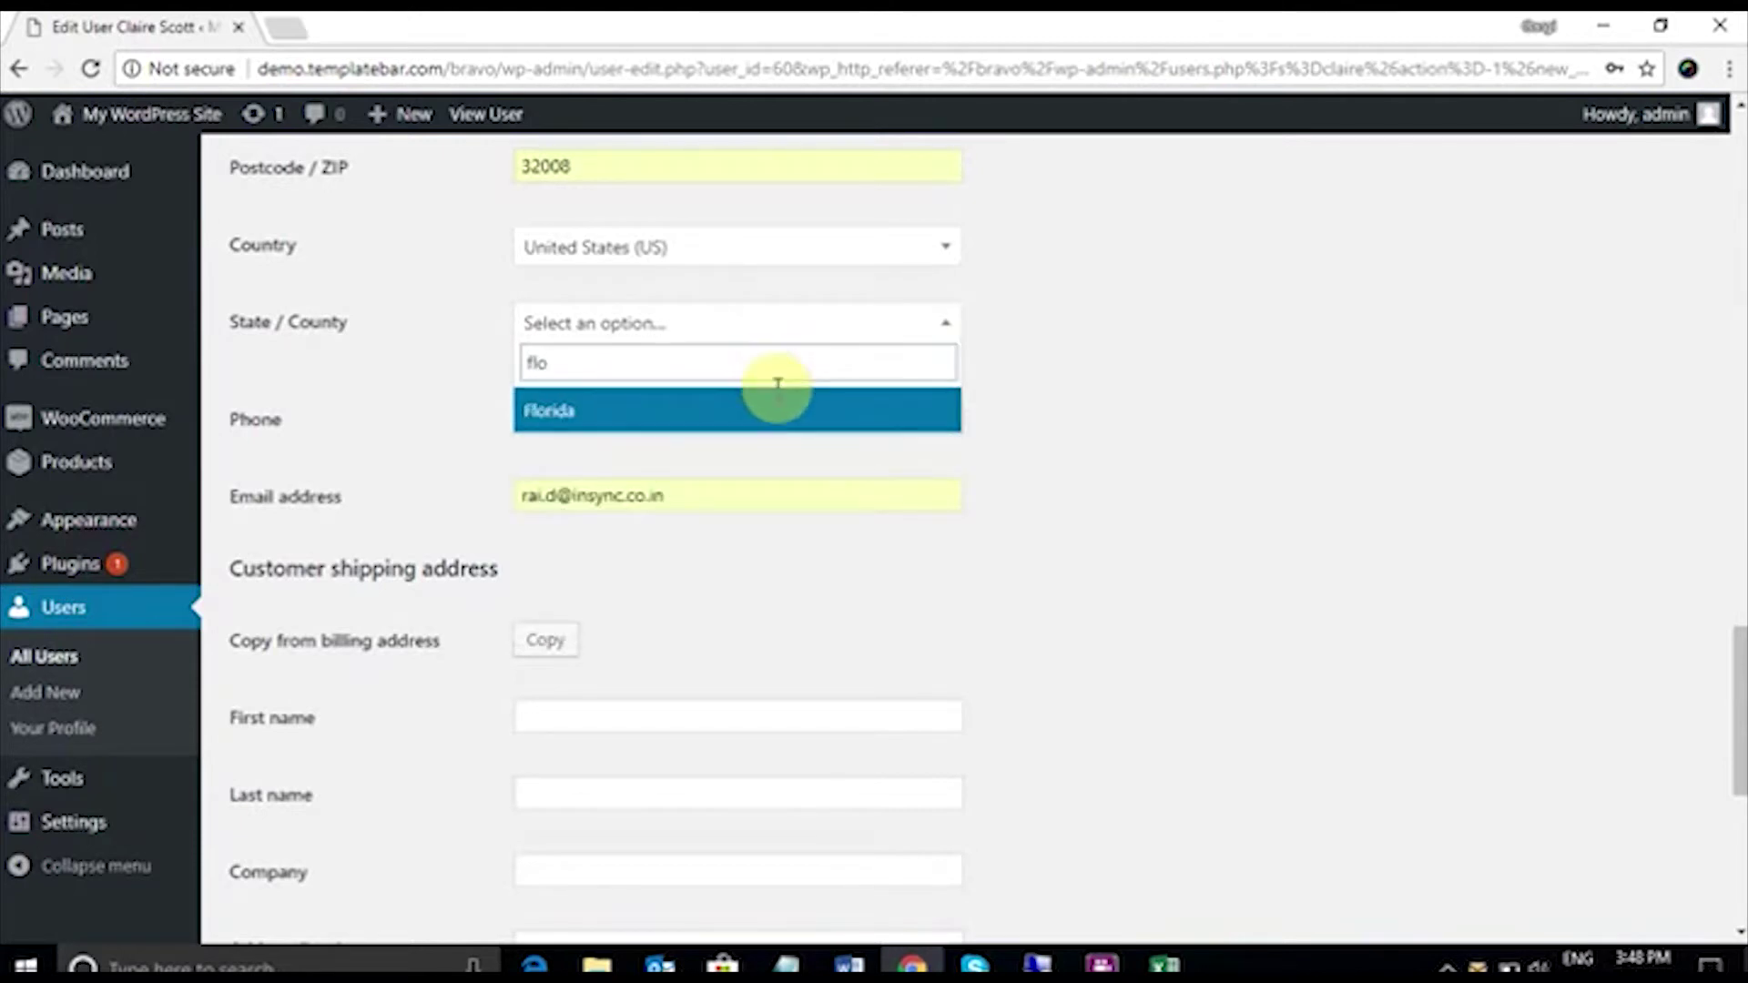
pyautogui.click(775, 407)
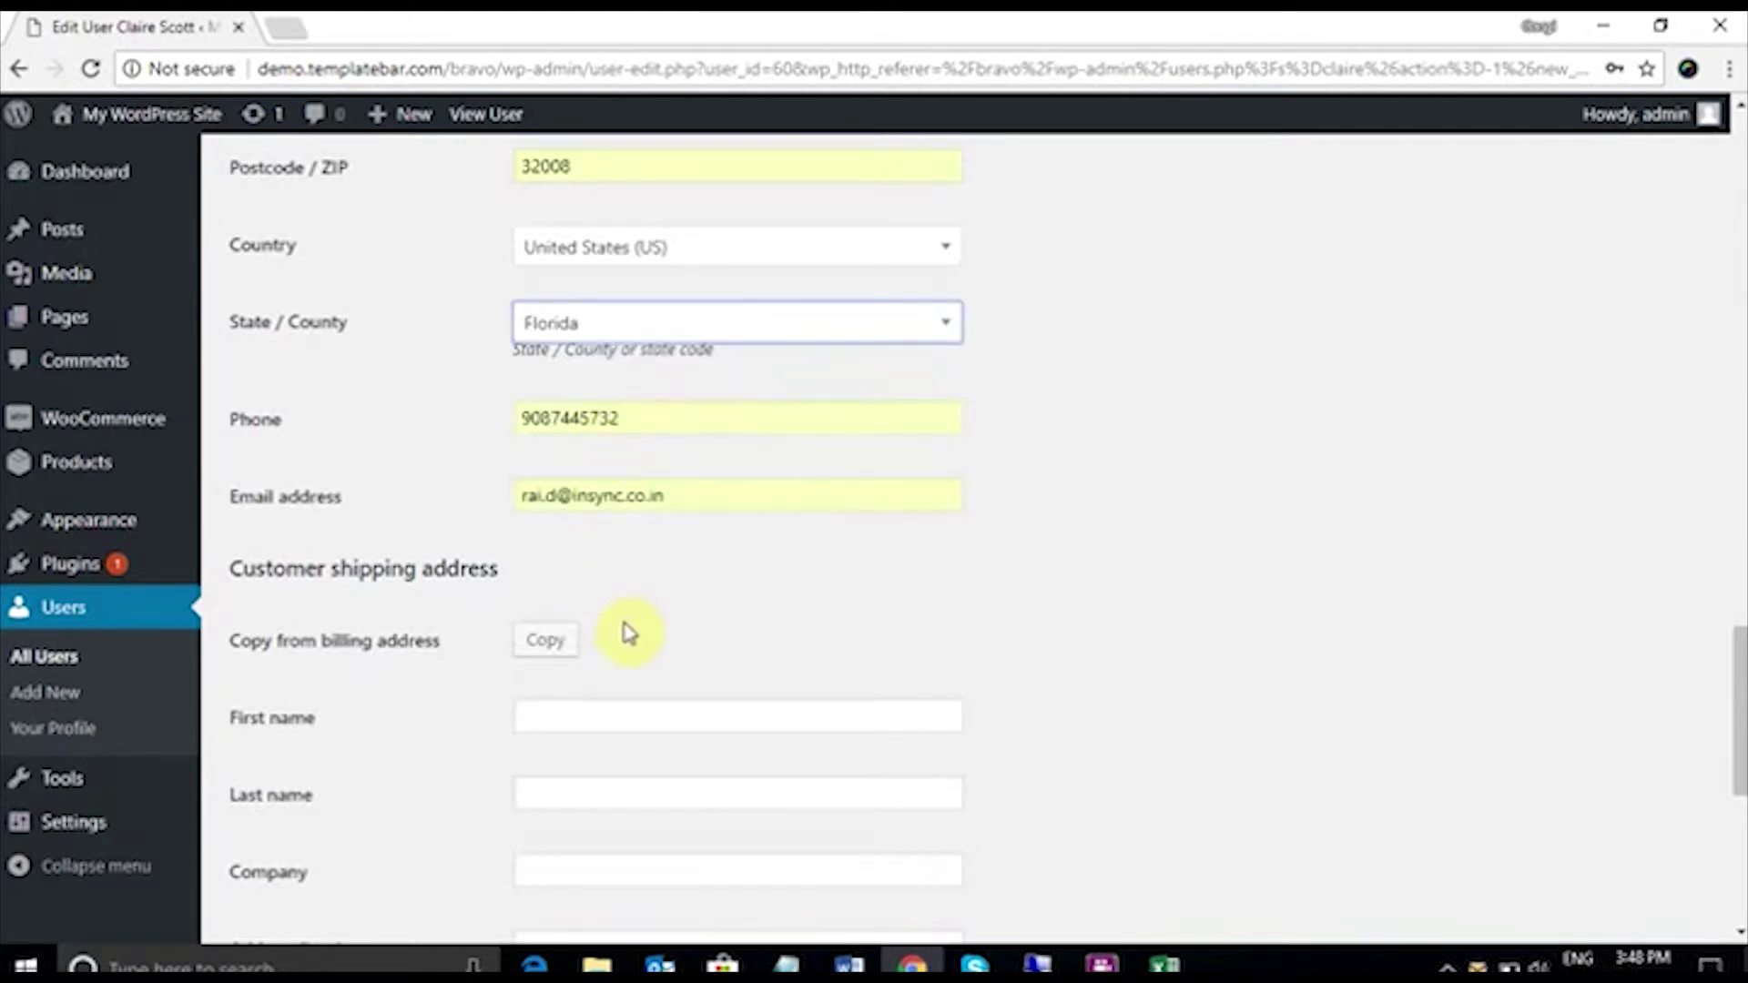
# Step: Copy the billing address into the shipping address and update the user
pyautogui.scroll(-2, 617, 642)
pyautogui.click(557, 516)
pyautogui.scroll(-3, 1045, 596)
pyautogui.scroll(-3, 1044, 596)
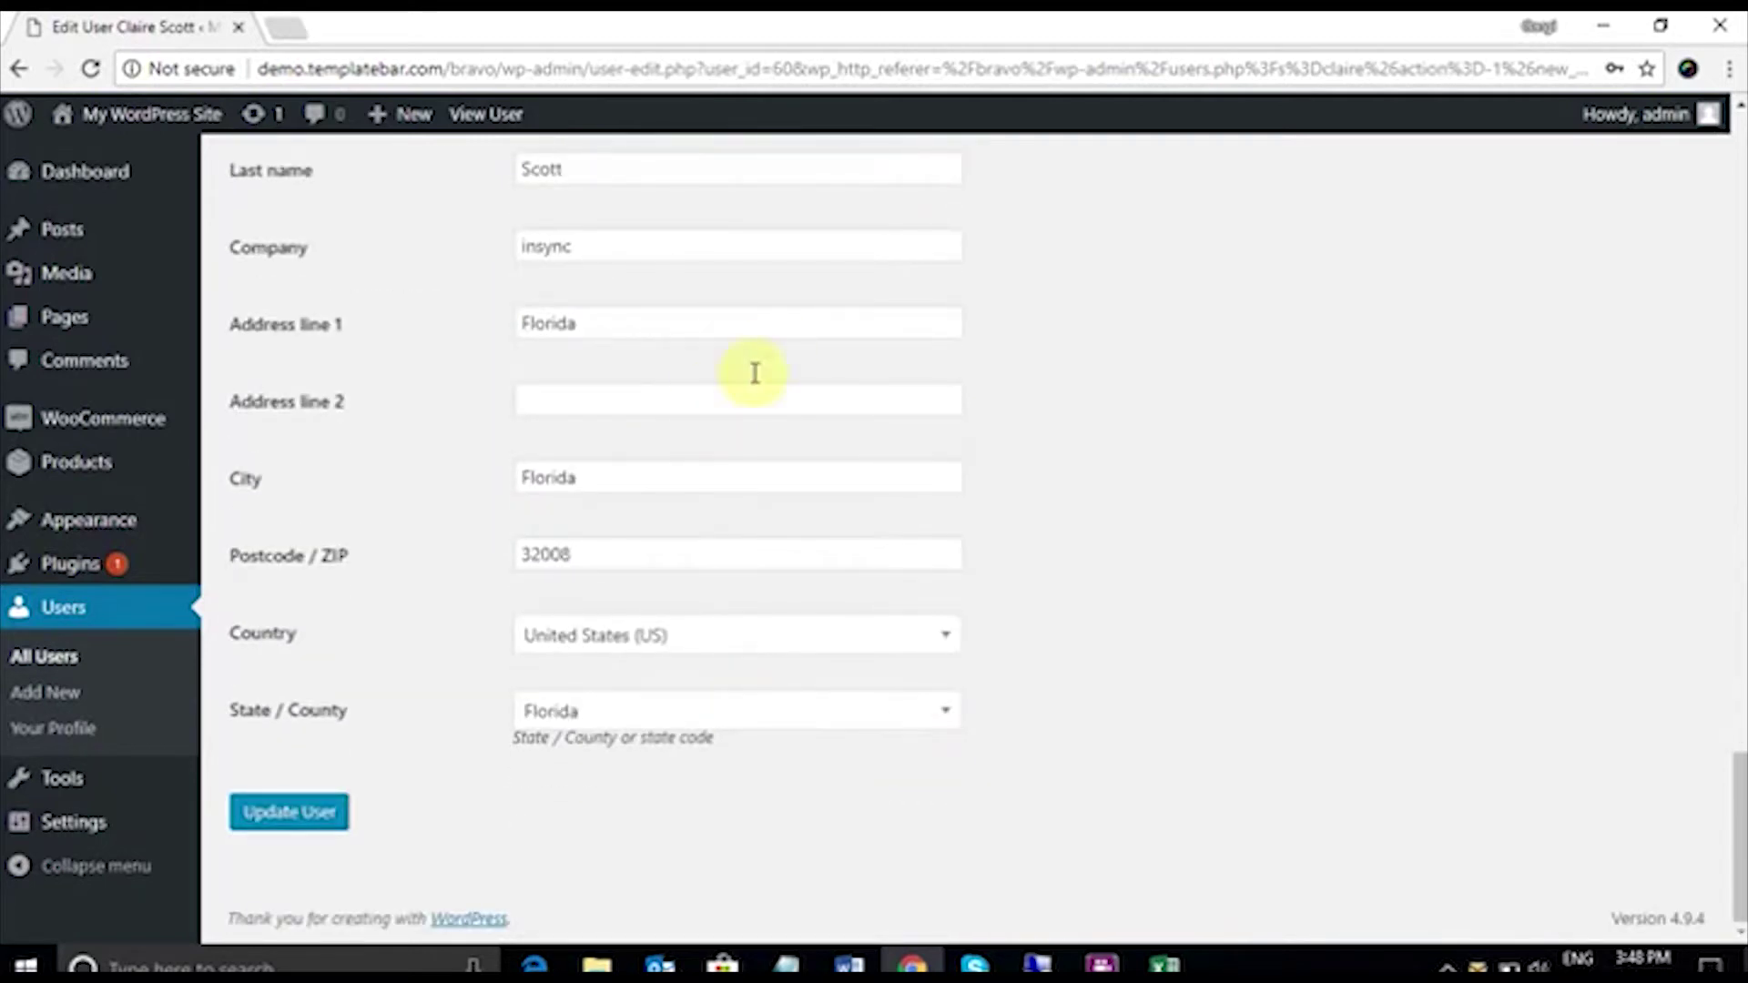
pyautogui.scroll(1, 845, 528)
pyautogui.scroll(-2, 838, 537)
pyautogui.click(338, 812)
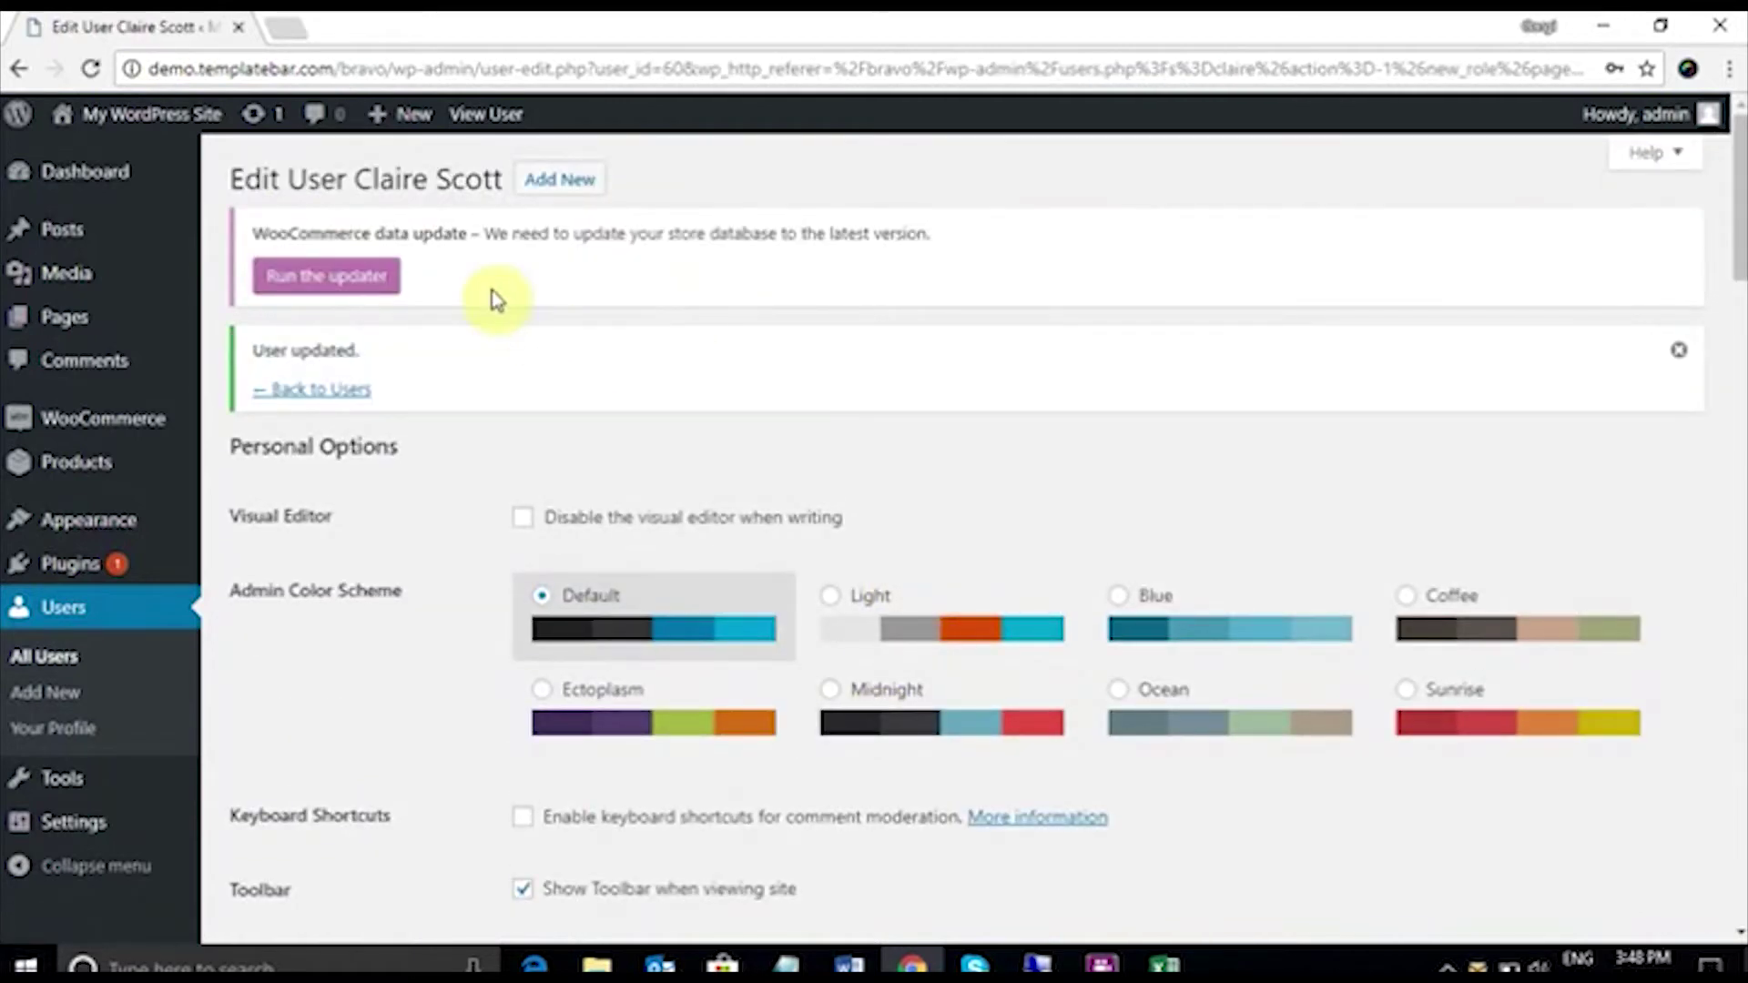
# Step: Search All Users again for the customer, then return to the remote desktop
pyautogui.click(102, 656)
pyautogui.click(1377, 341)
pyautogui.write('claire')
pyautogui.press('Return')
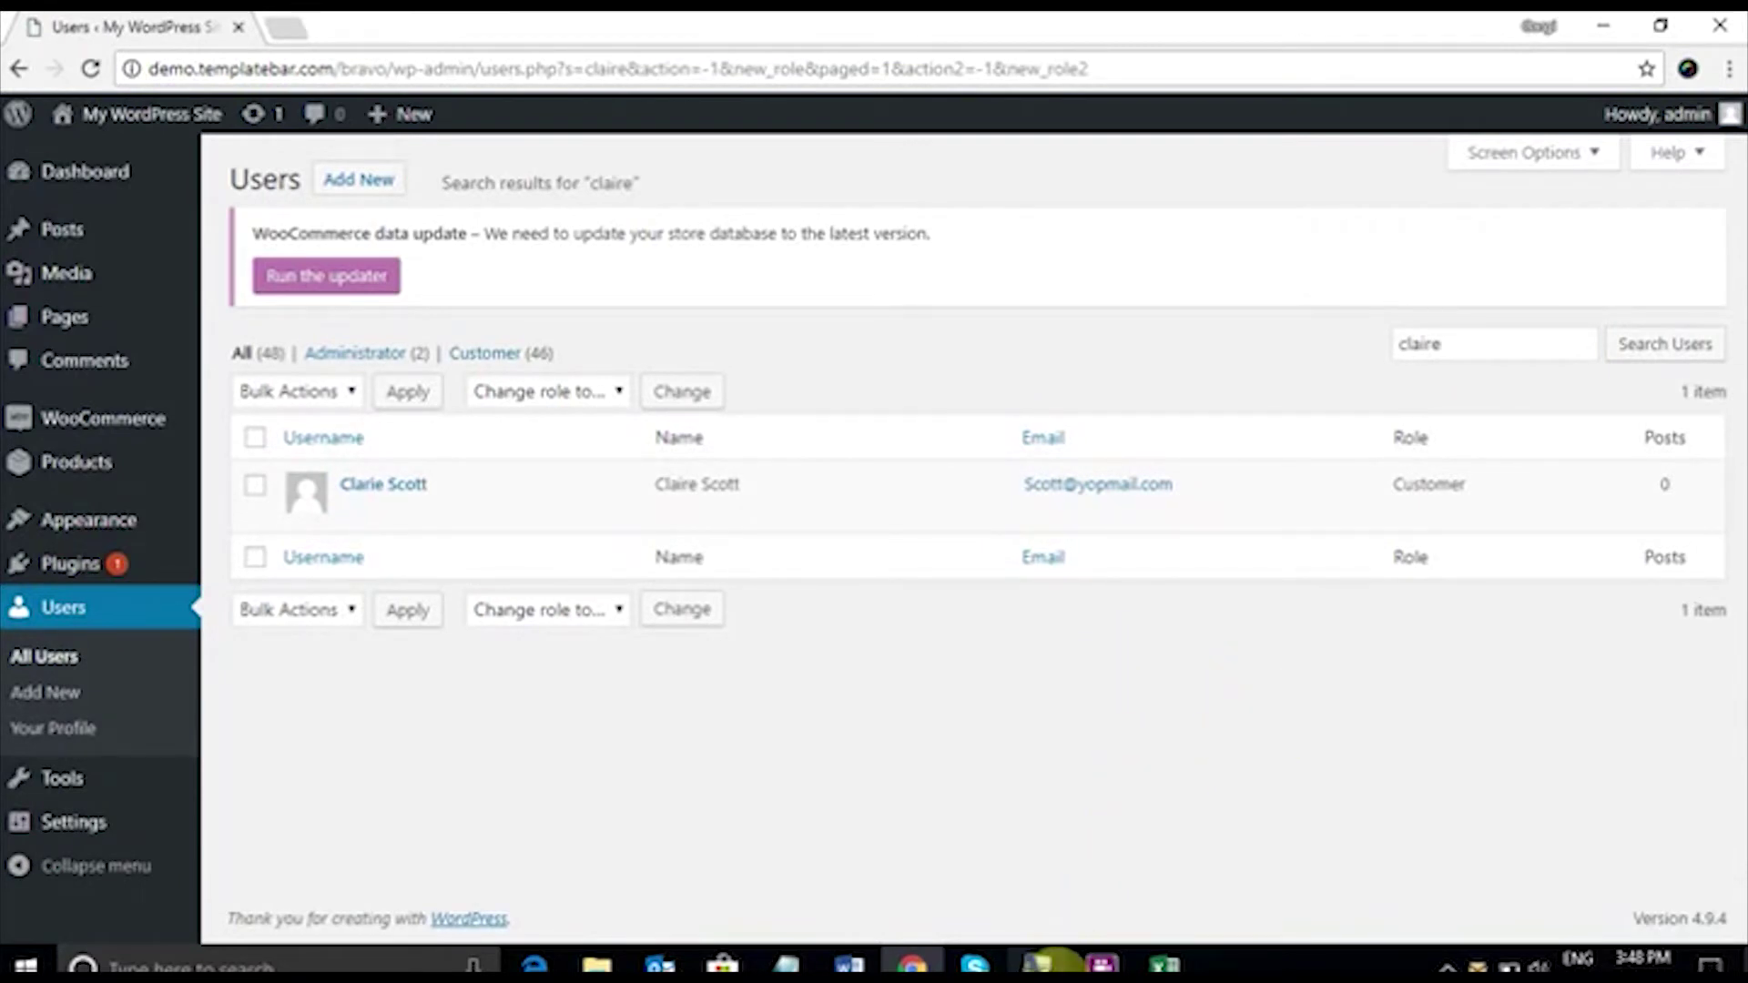
pyautogui.moveTo(1037, 963)
pyautogui.click(1172, 894)
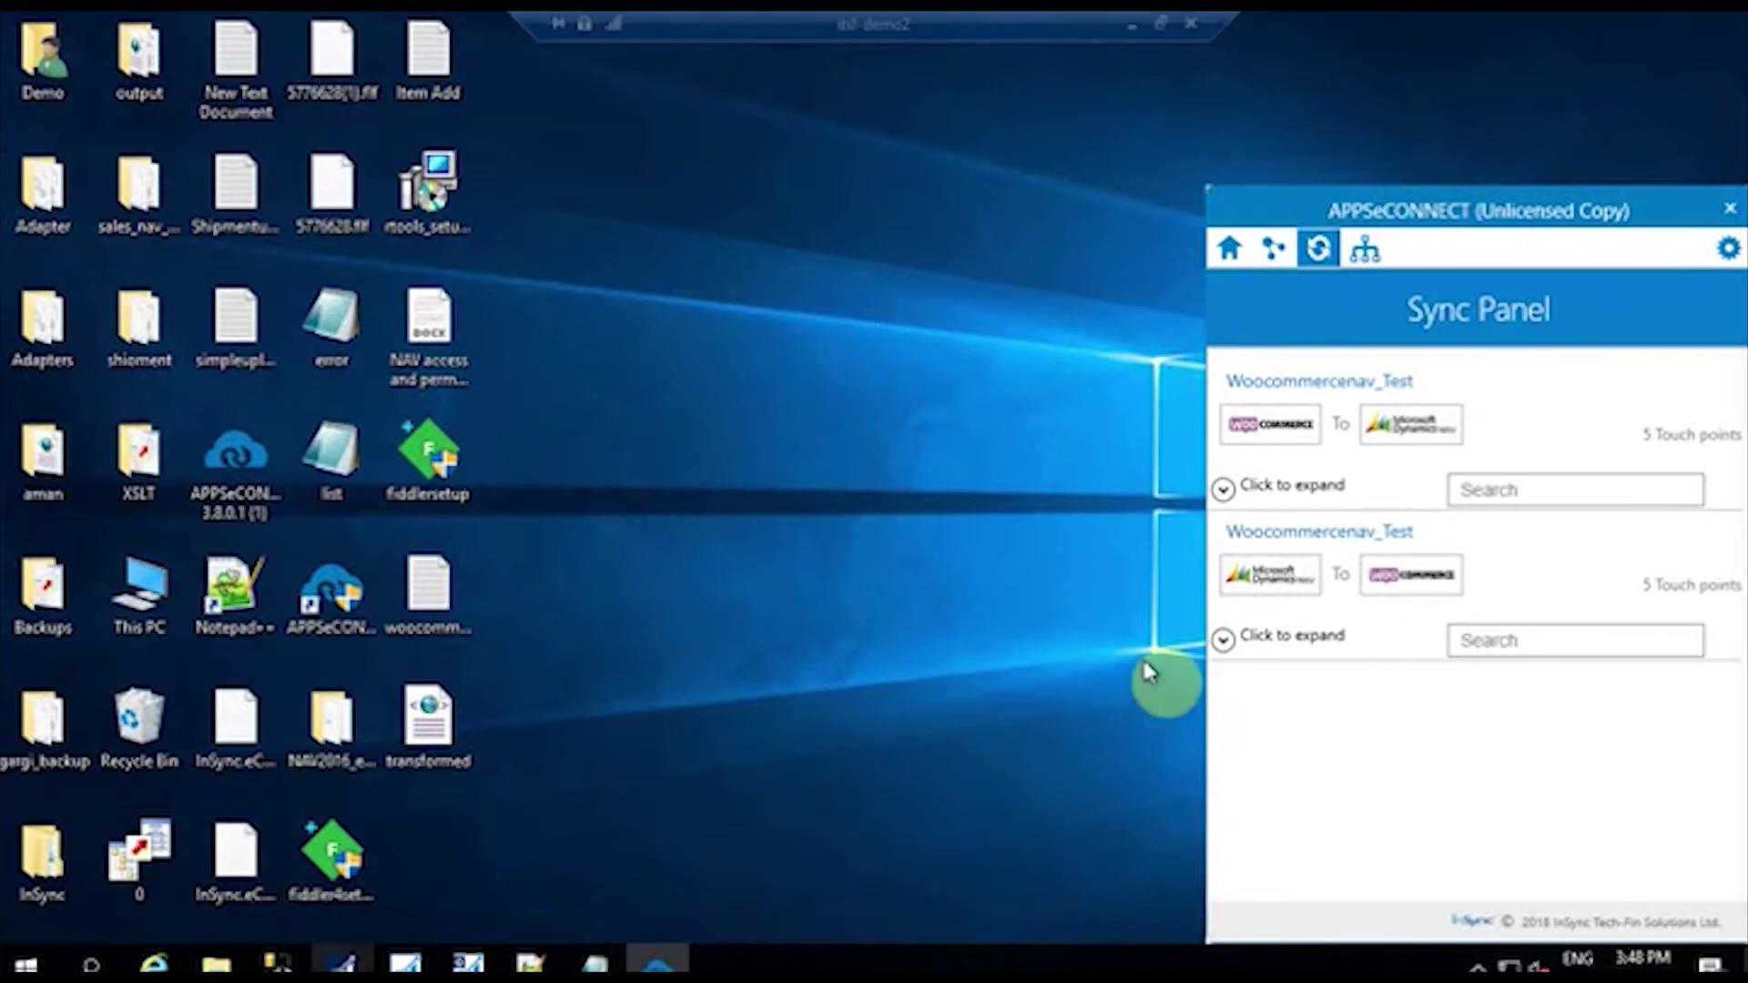
# Step: Run Customer Add on the Woocommercenav_Test connection and switch to the NAV Customers list
pyautogui.click(1223, 489)
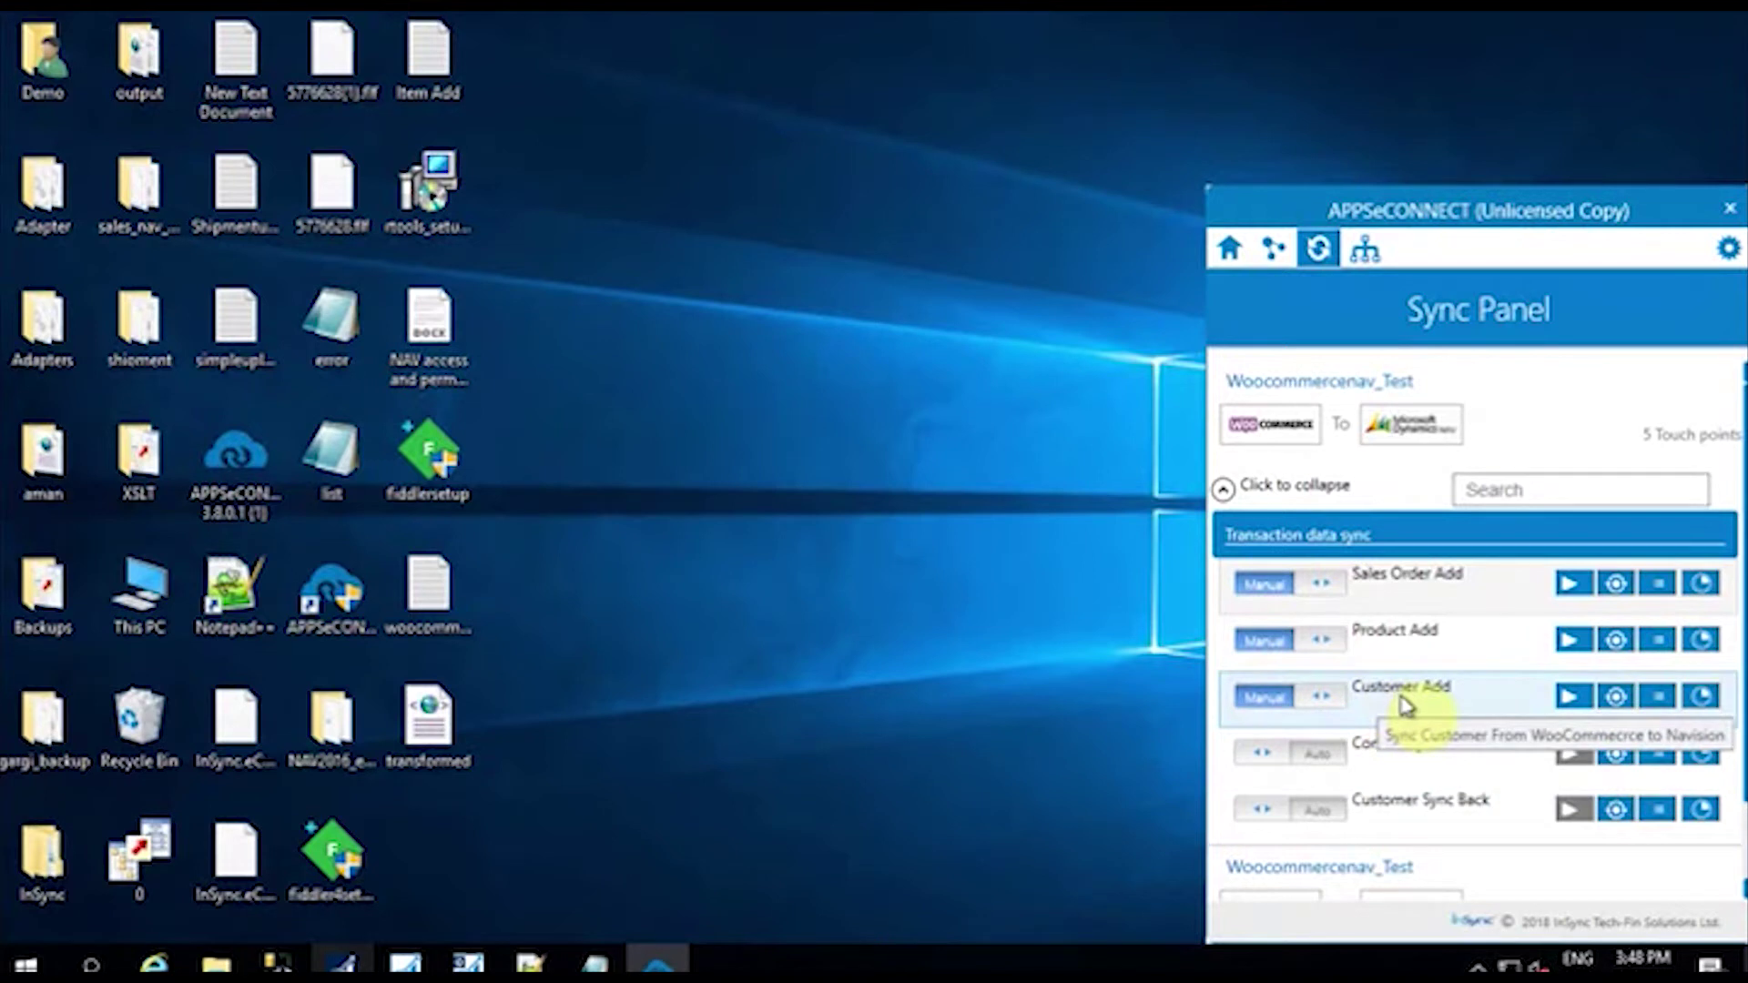
pyautogui.click(1568, 696)
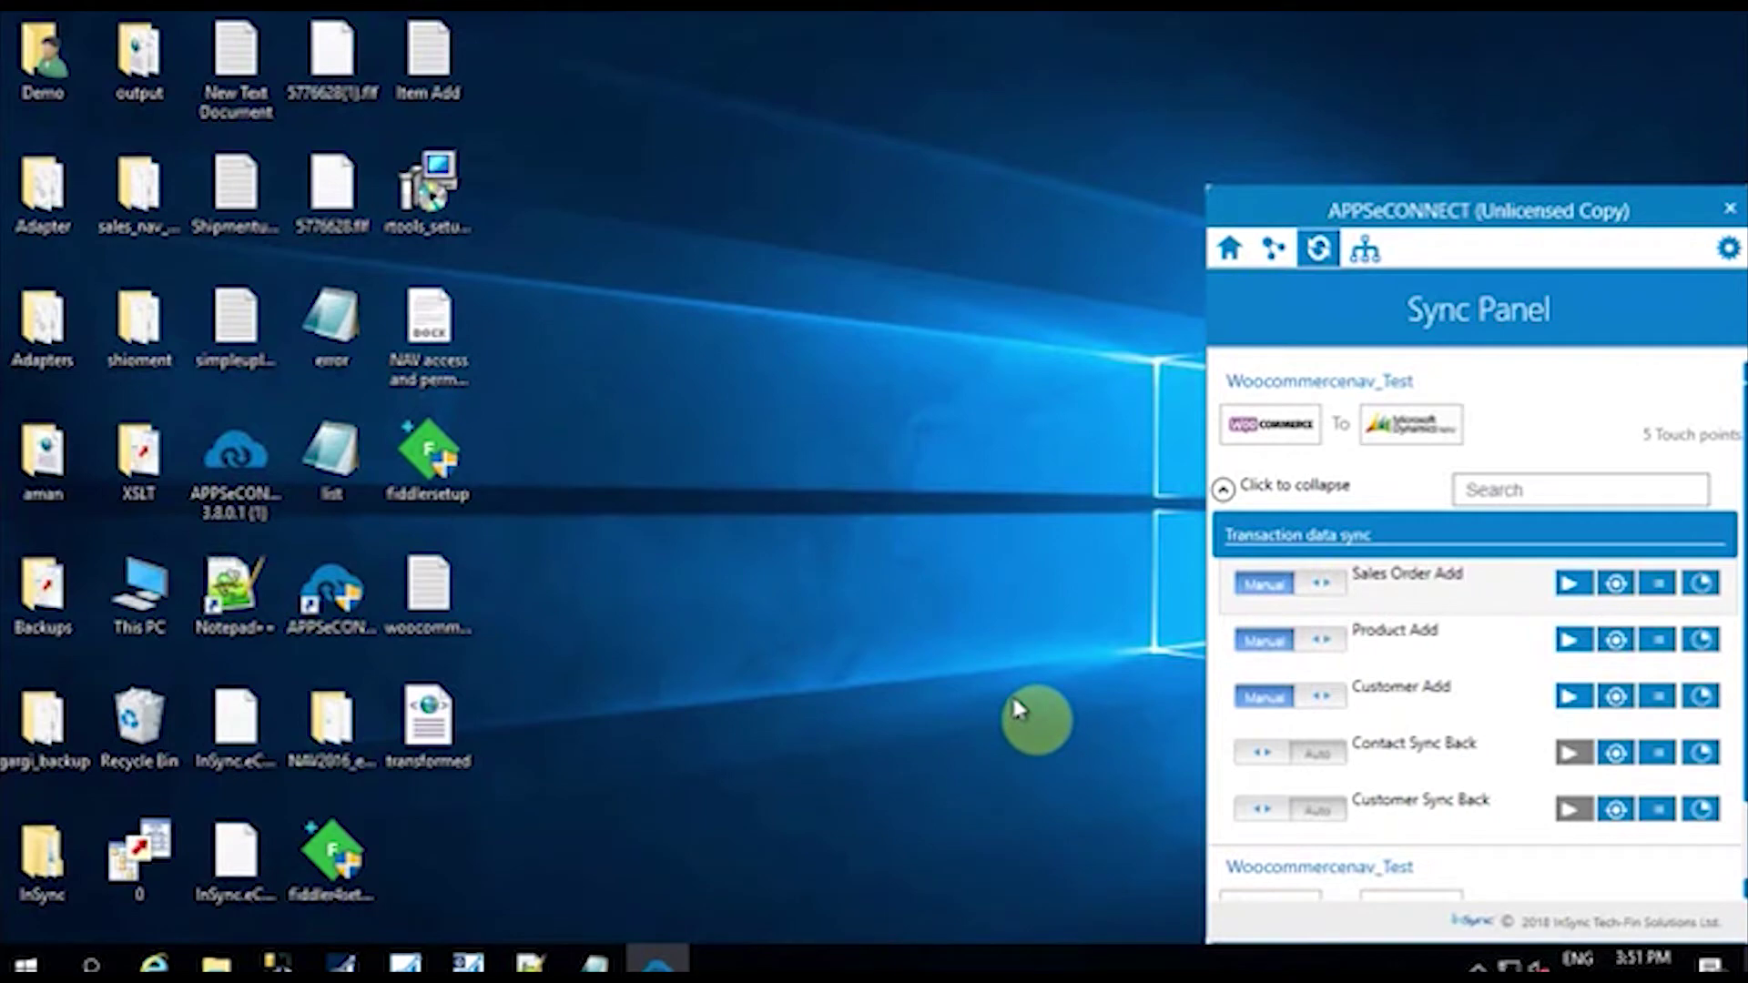
pyautogui.click(355, 963)
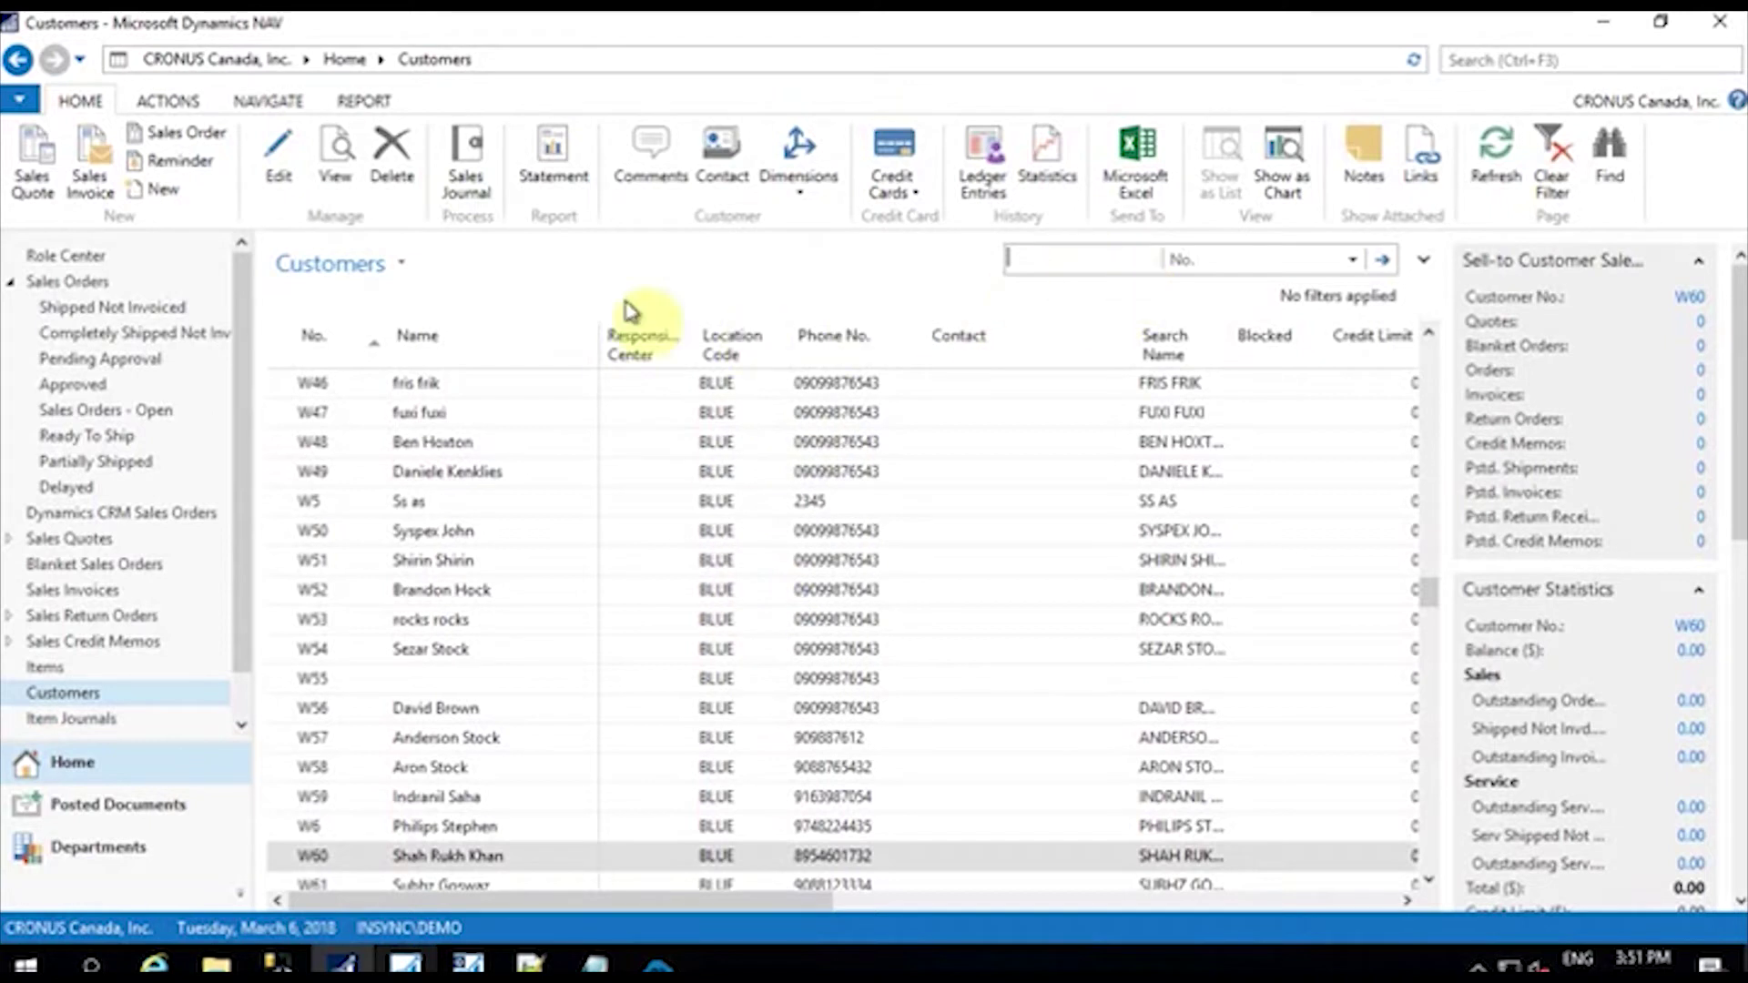
# Step: Filter the NAV Customers list by Name to find the synced customer, then go to Items
pyautogui.click(1300, 262)
pyautogui.click(1274, 316)
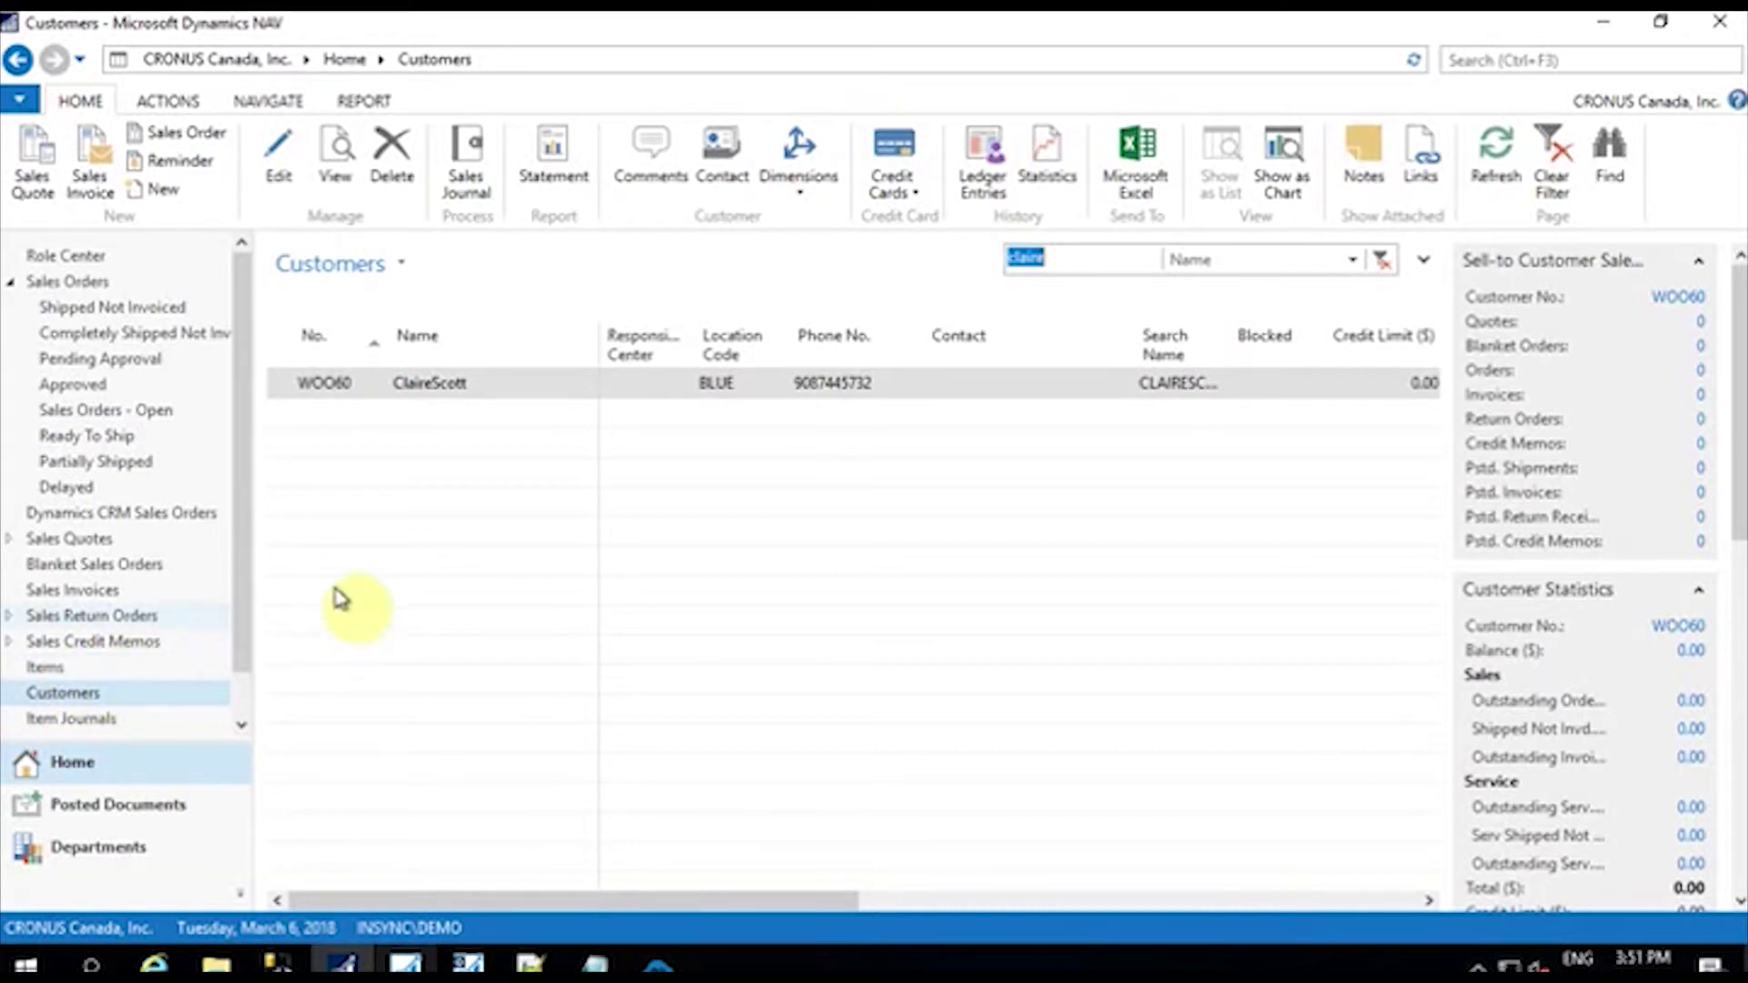
pyautogui.click(36, 672)
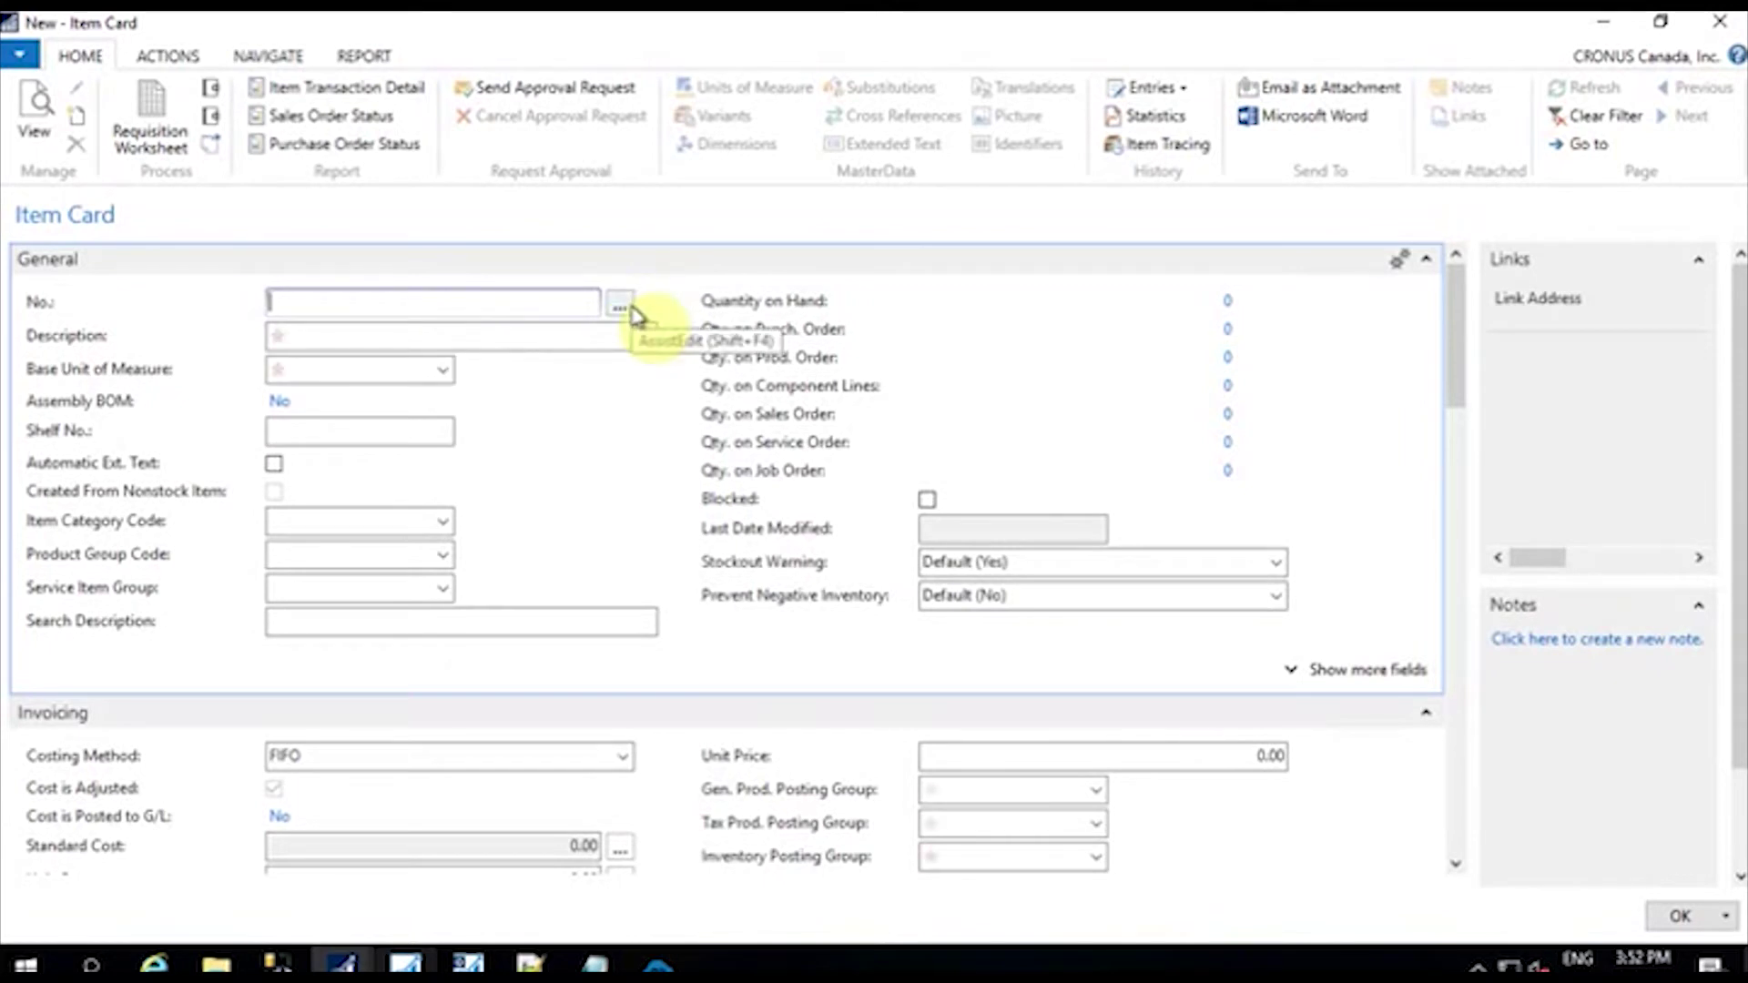
# Step: Number the new item from series ITEM4 and describe it as Stationary
pyautogui.click(629, 310)
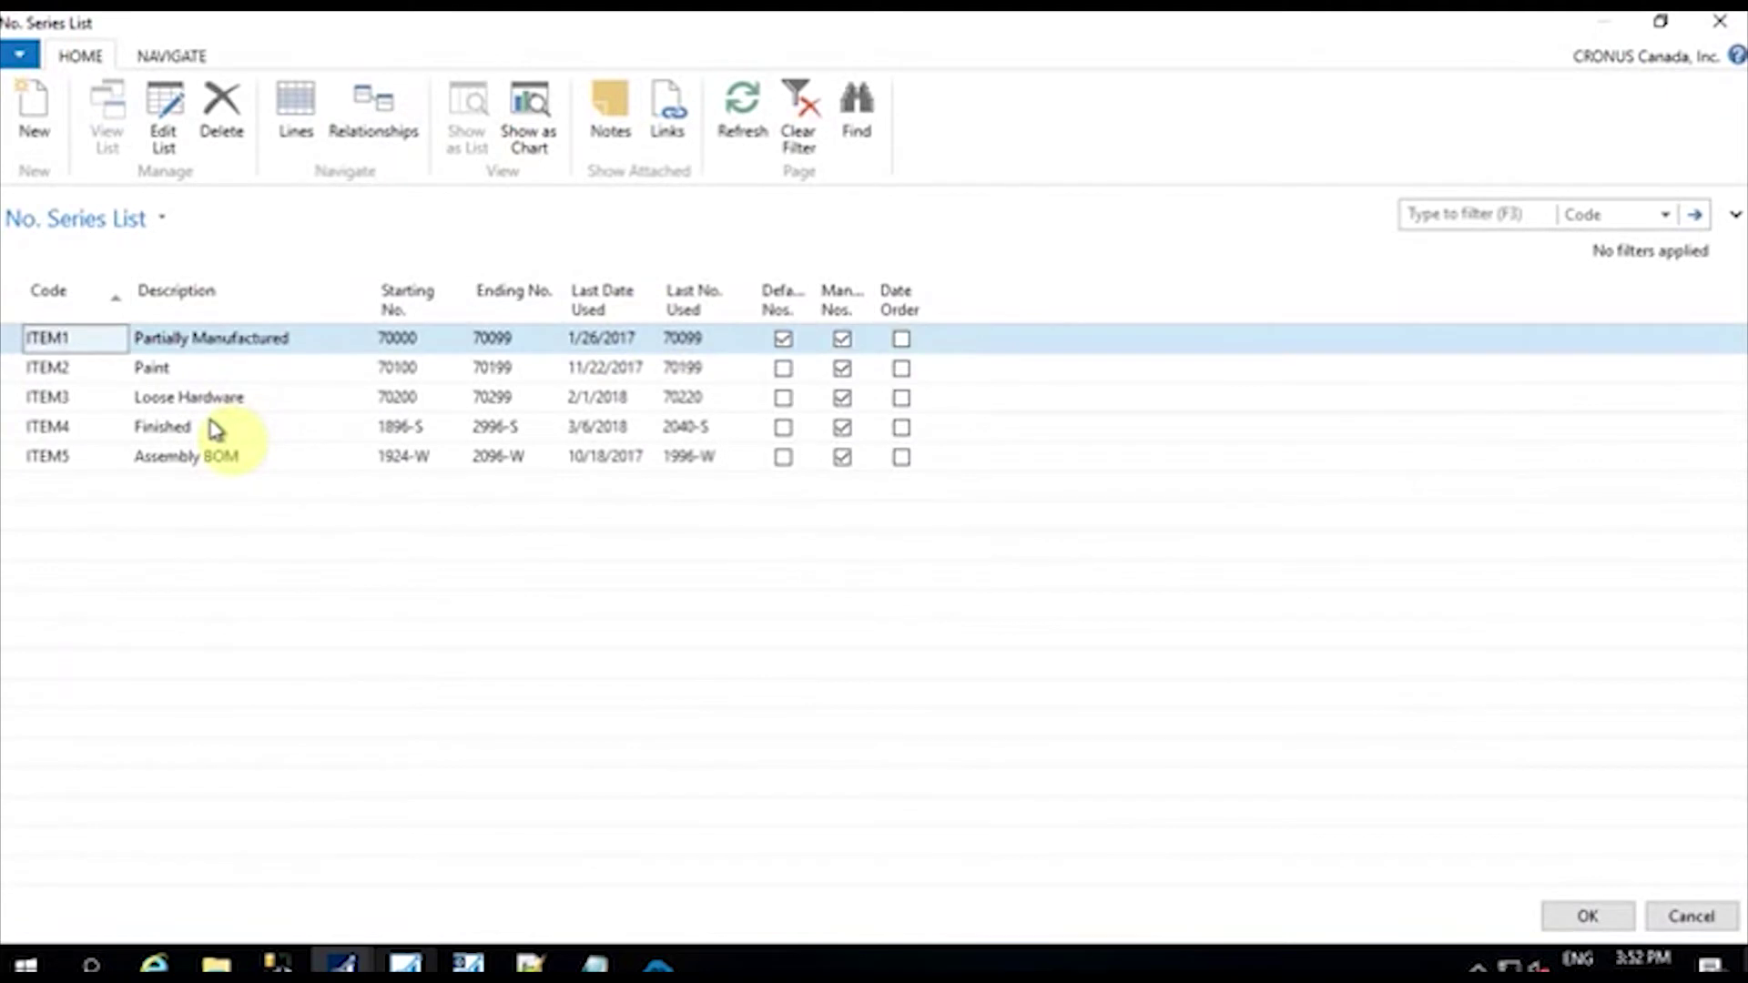
pyautogui.click(273, 435)
pyautogui.click(1572, 917)
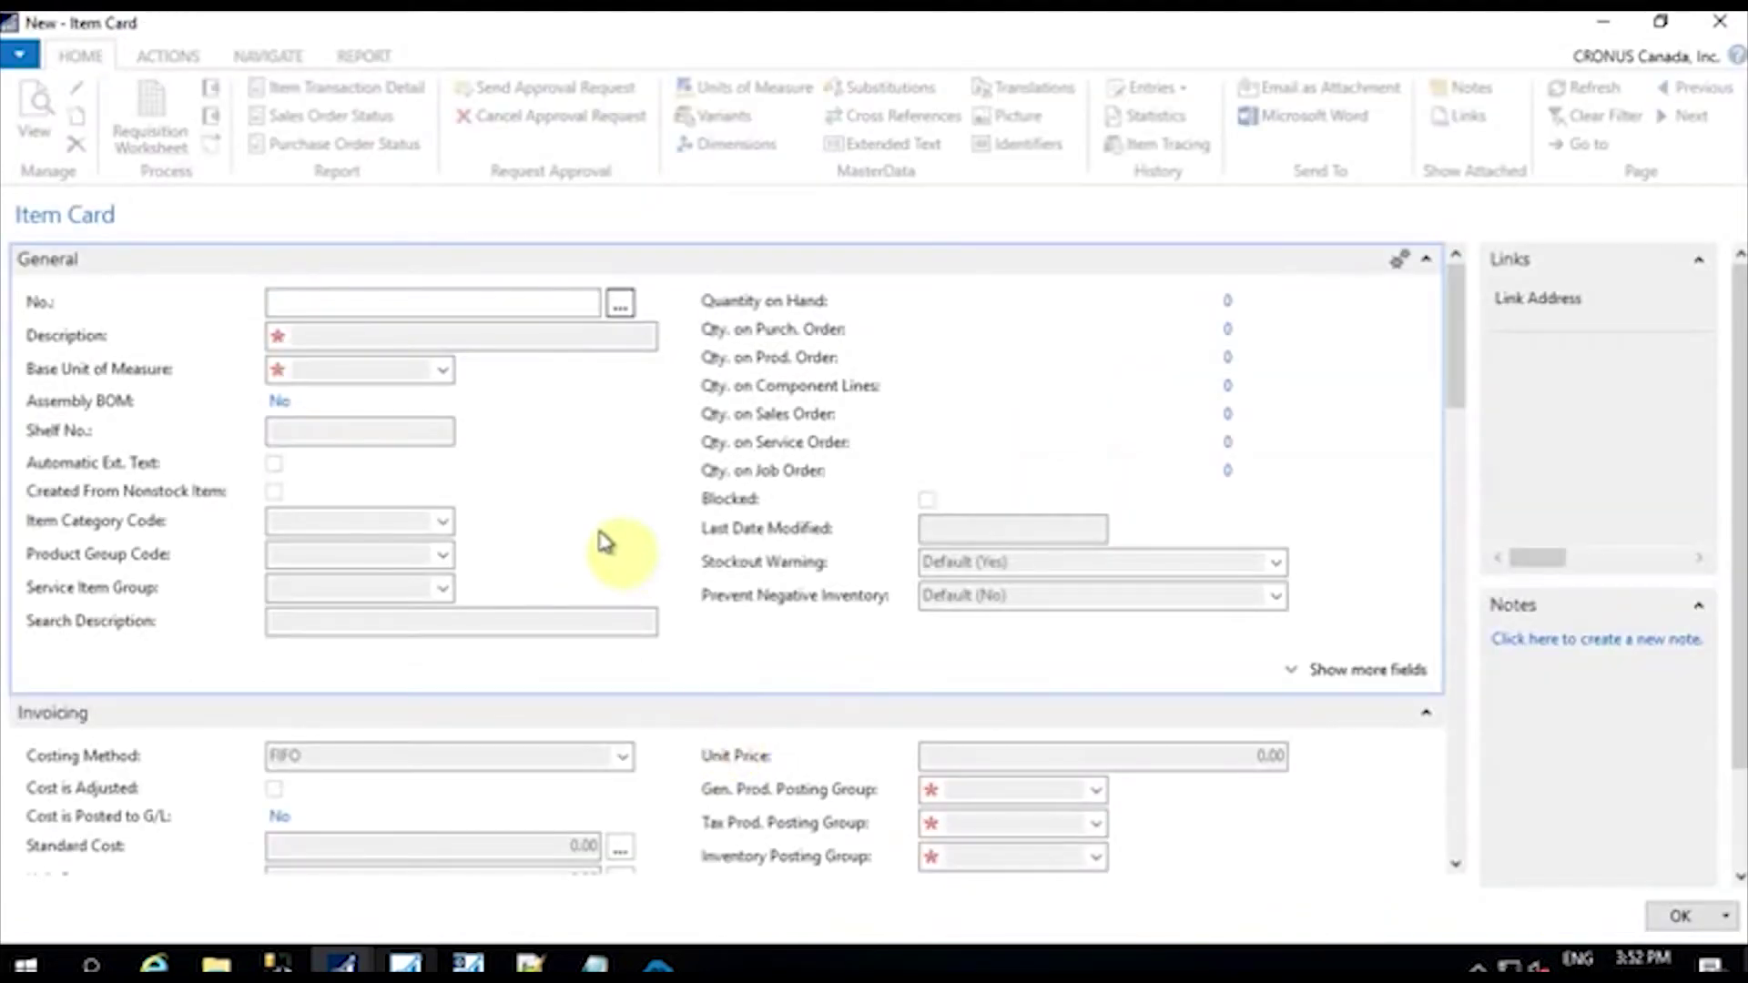
pyautogui.click(341, 335)
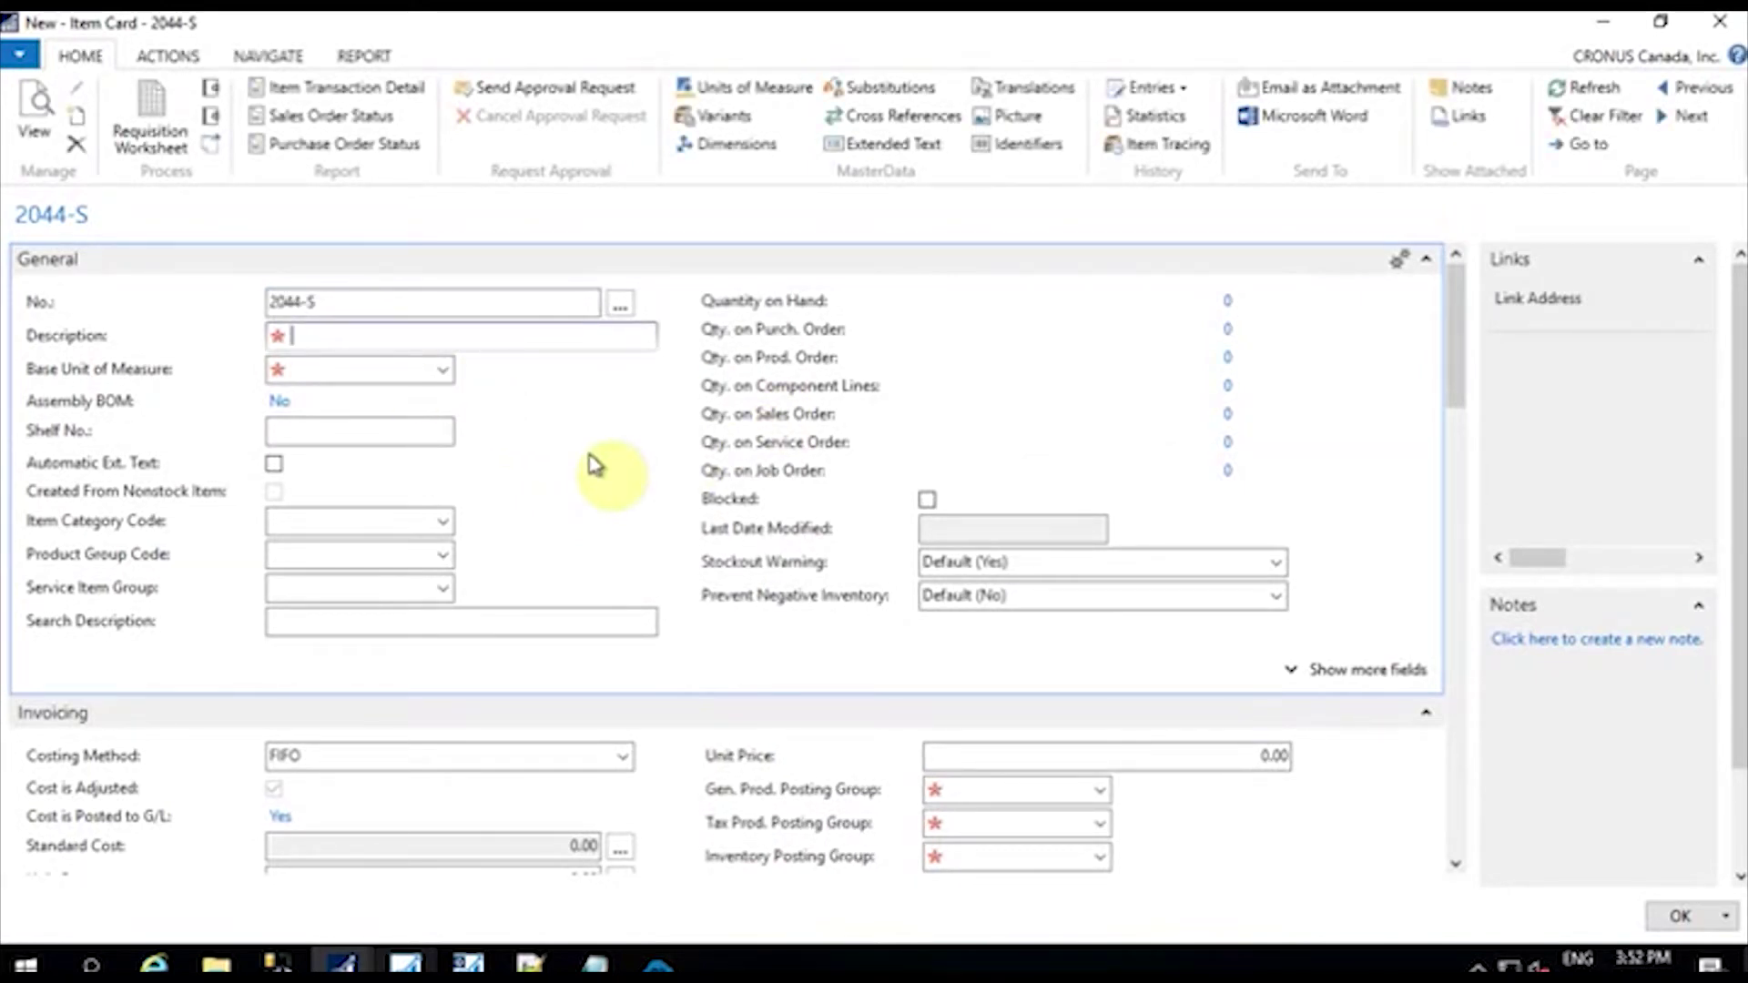
pyautogui.write('Stationary')
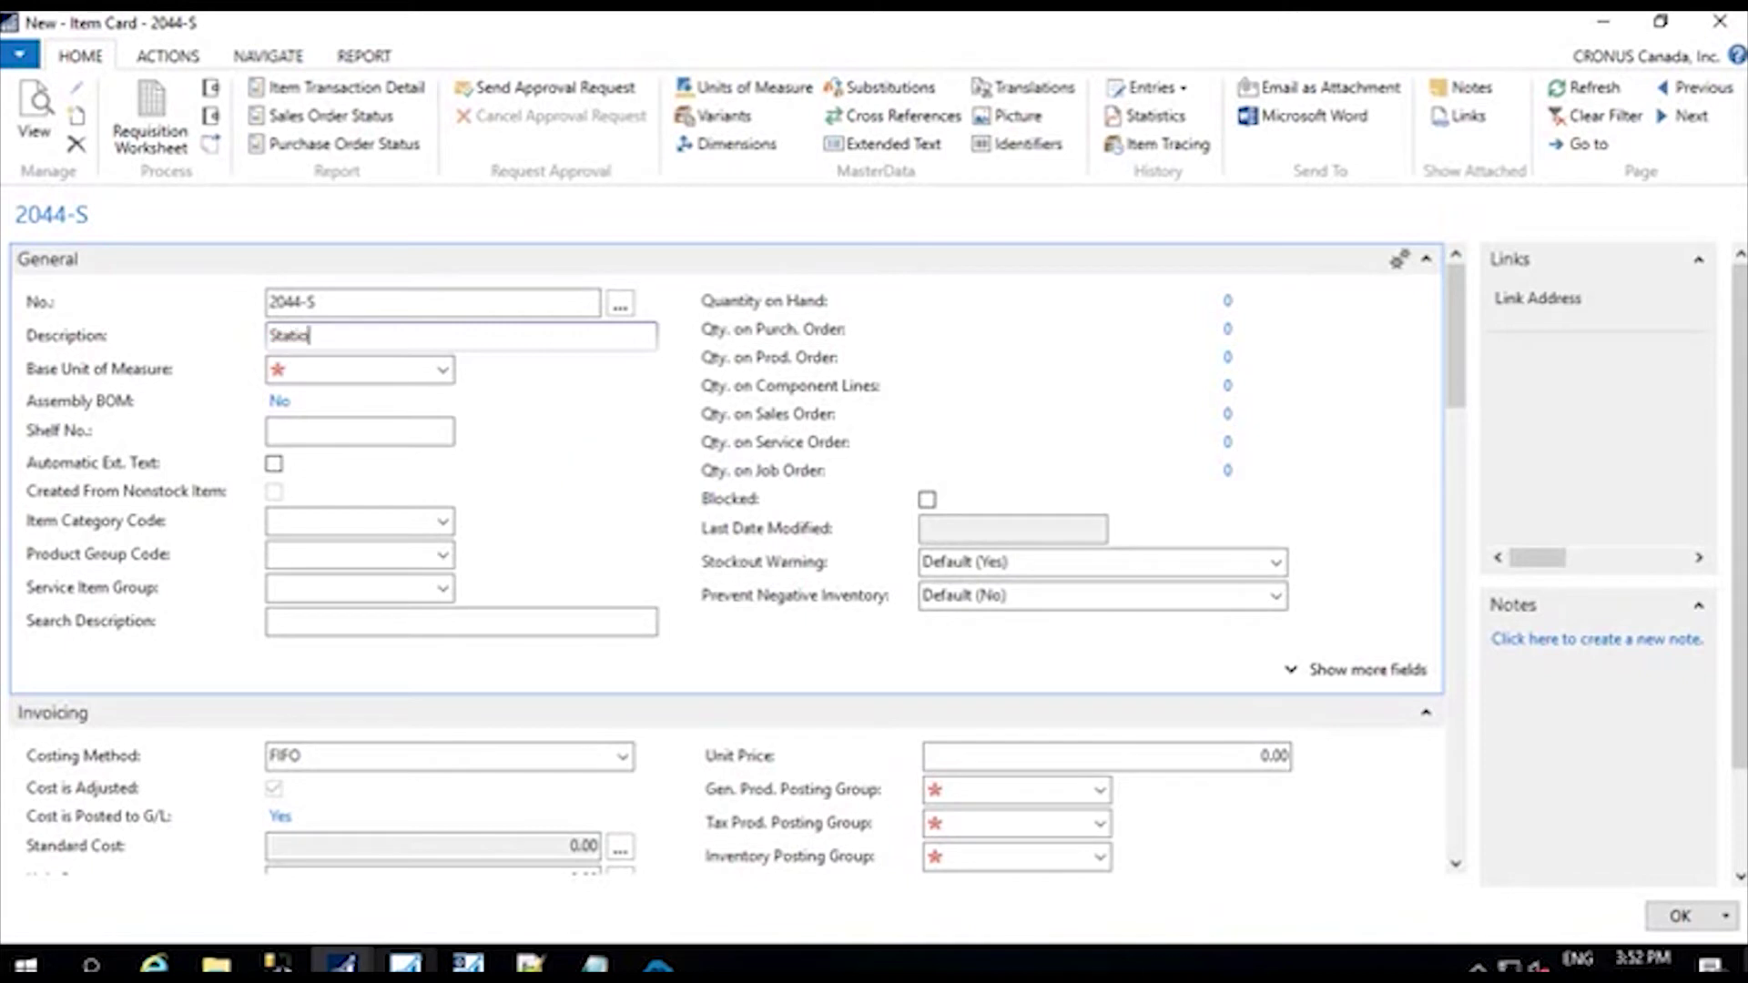
# Step: Set base unit KG, and Gen. and Tax Prod. Posting Groups to NO TAX
pyautogui.click(446, 370)
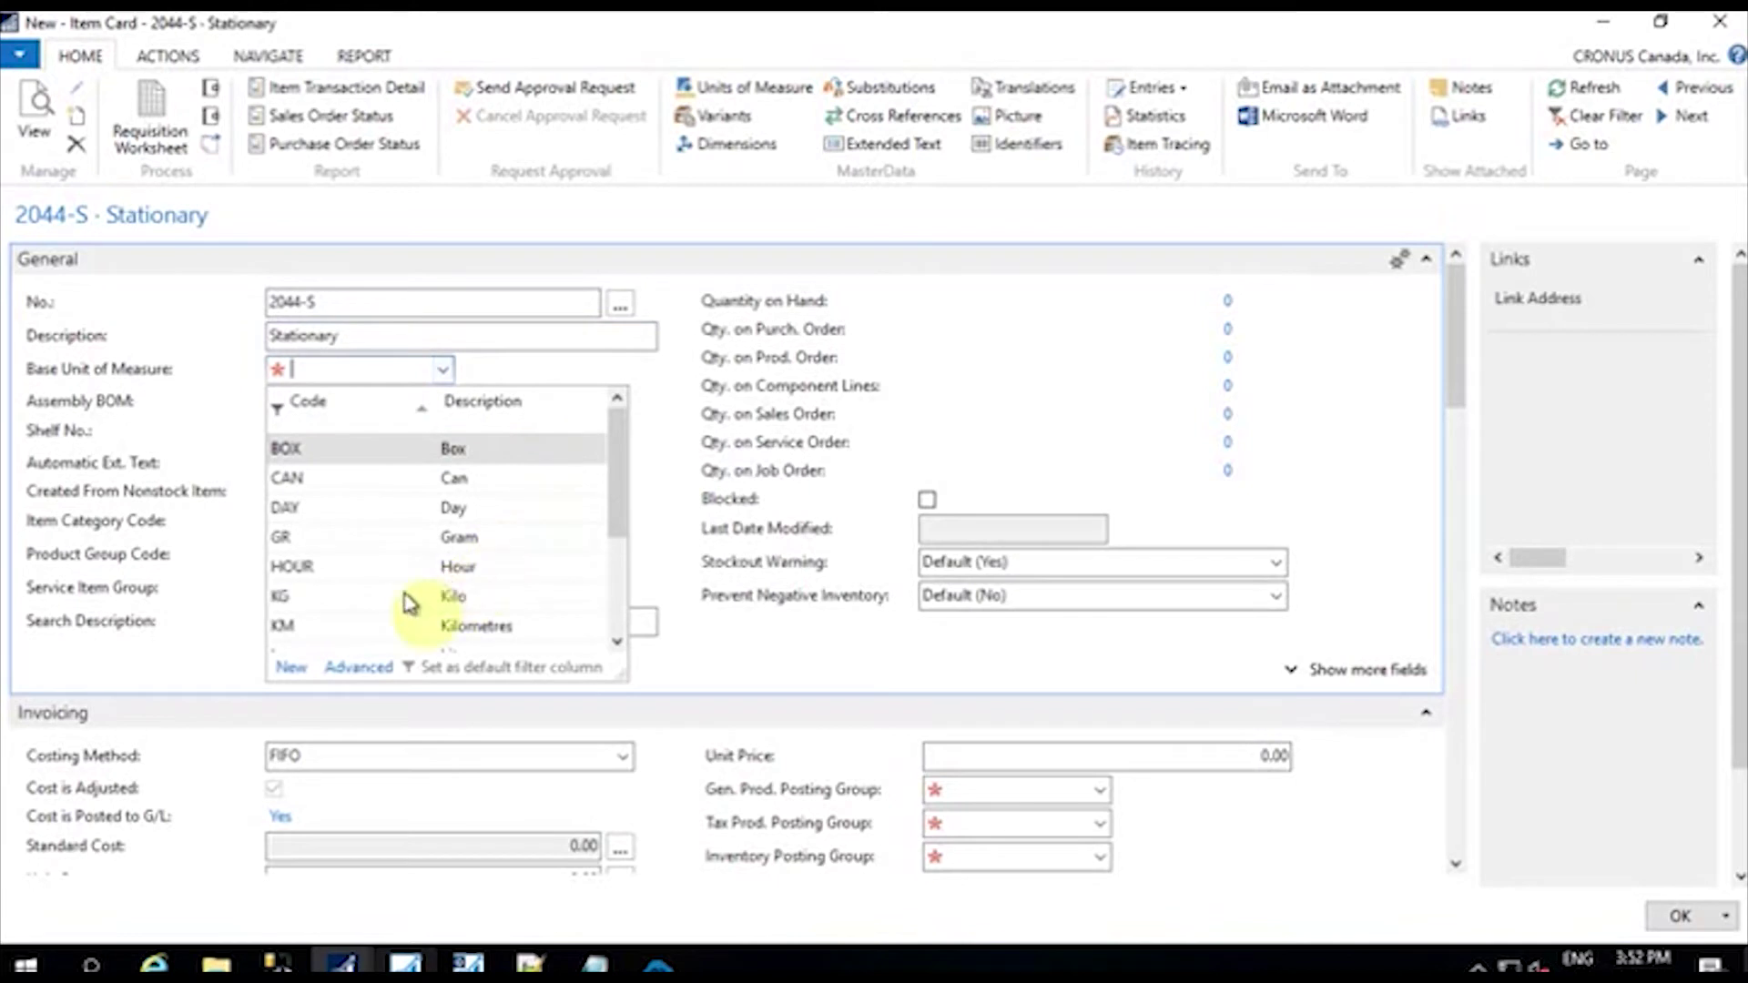
pyautogui.click(346, 596)
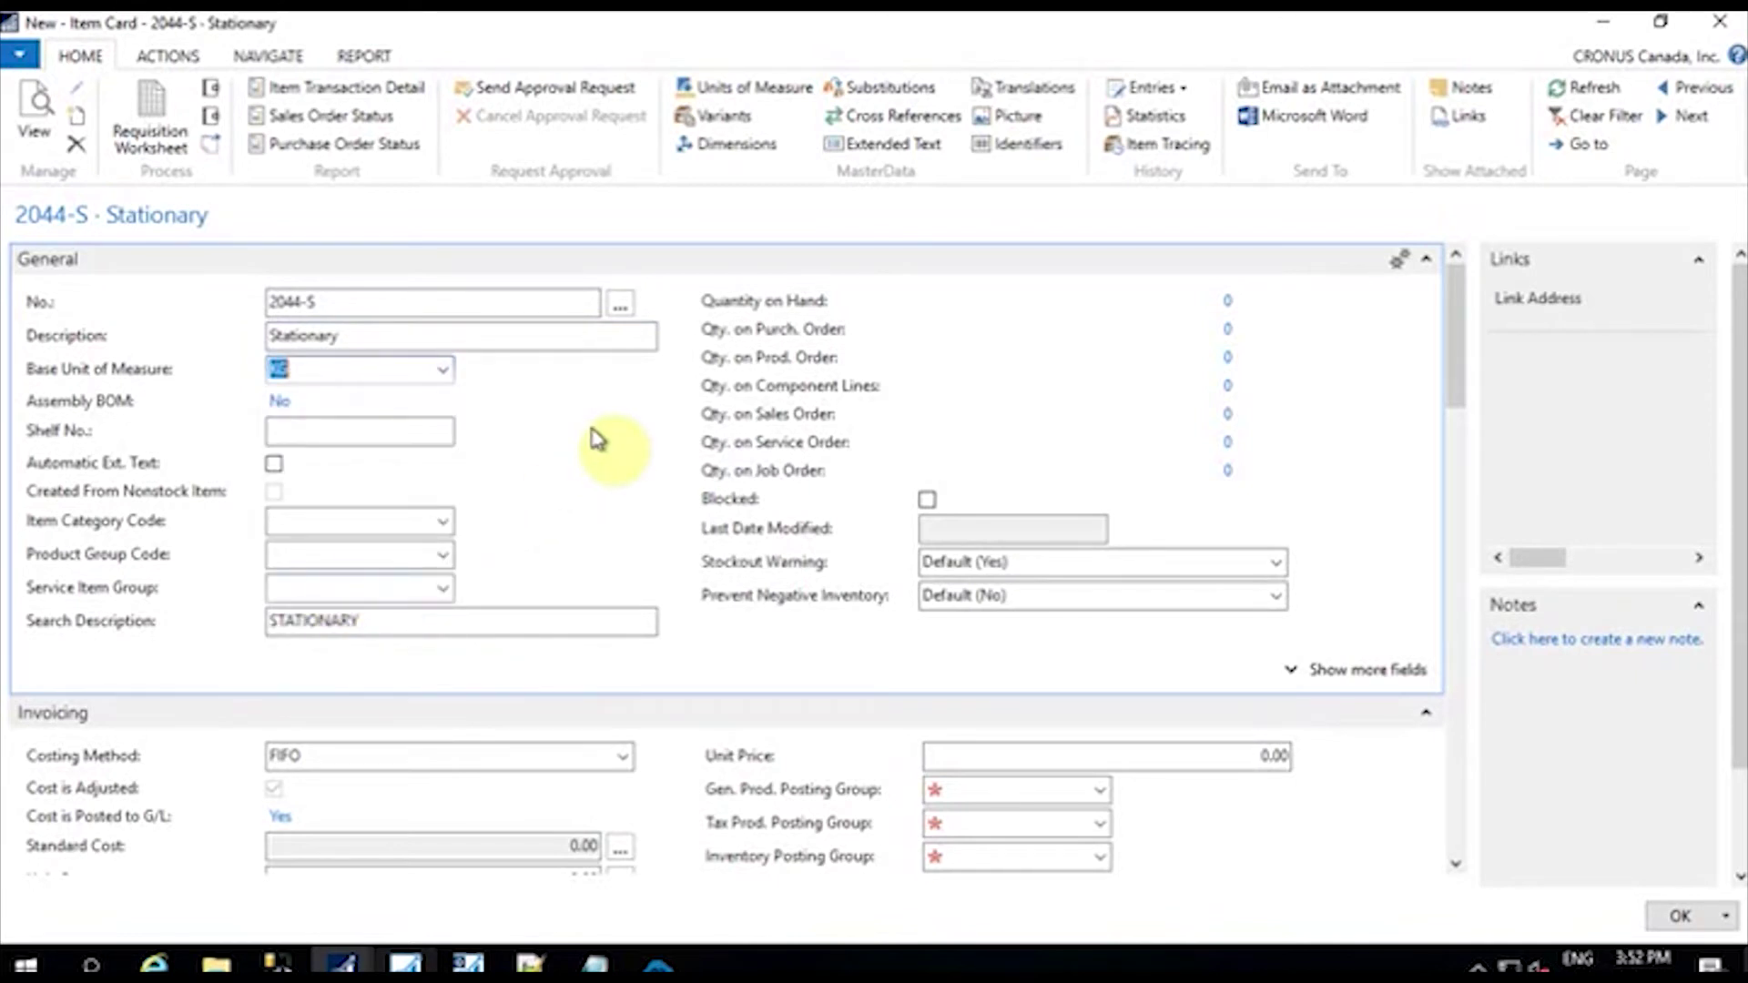
pyautogui.scroll(-3, 955, 573)
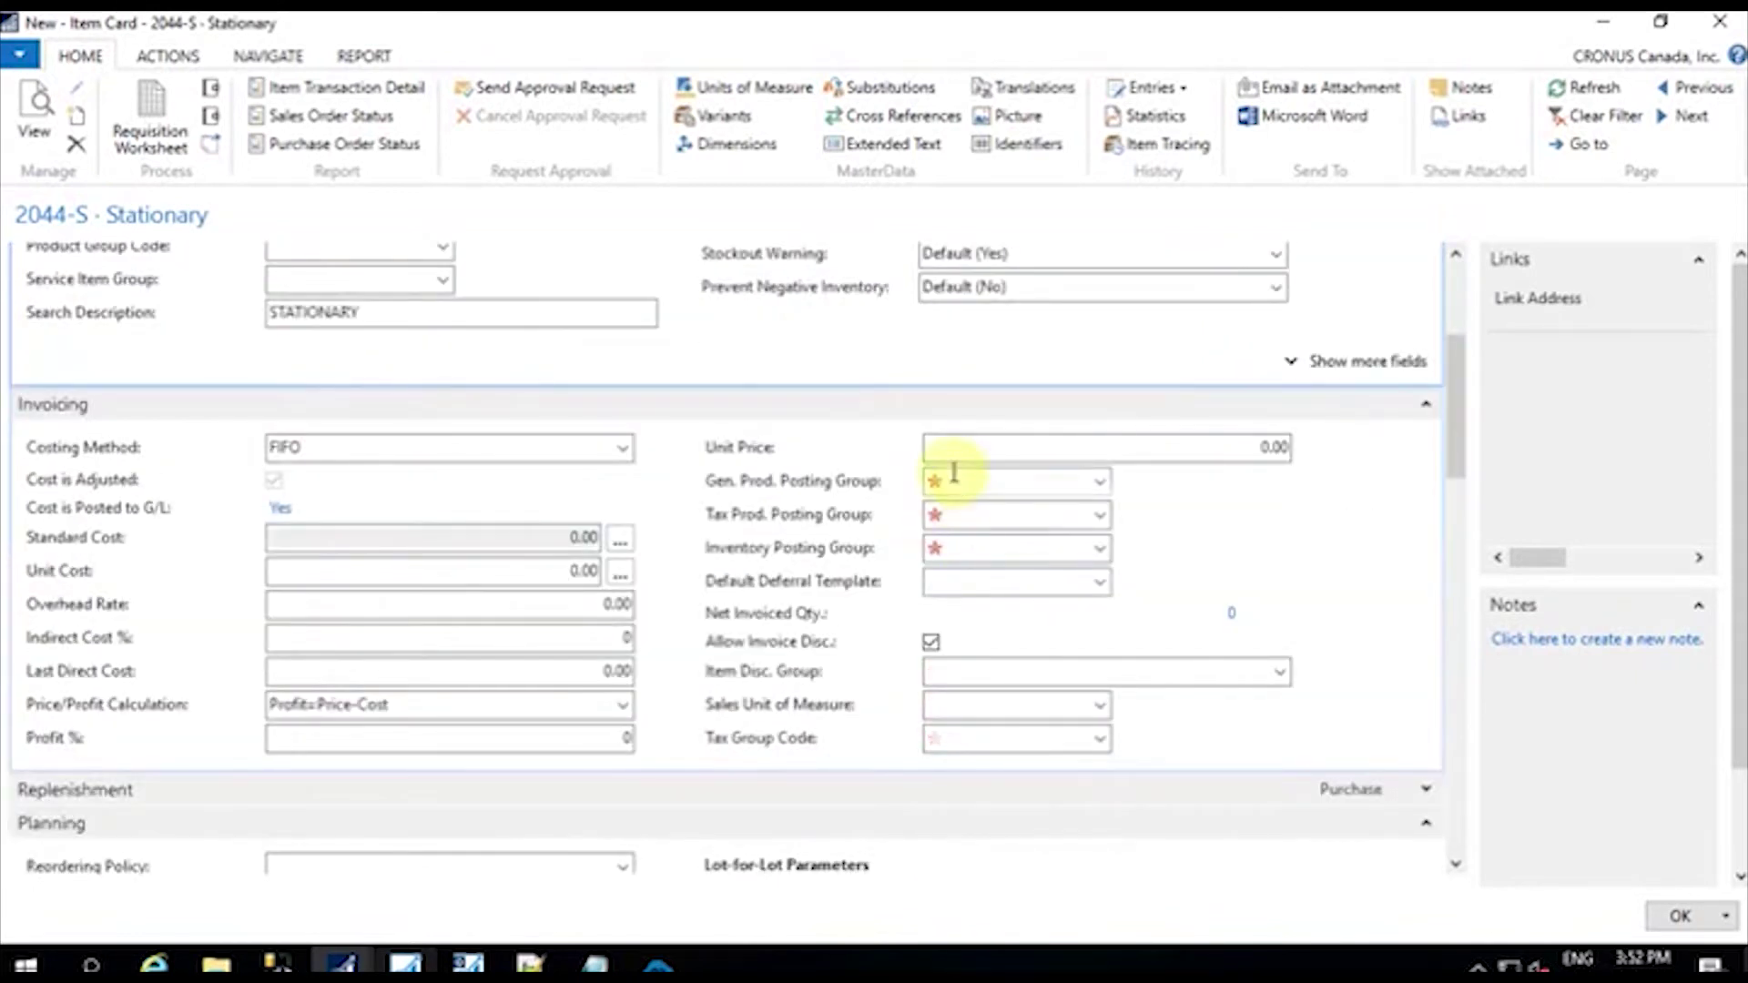
pyautogui.click(1097, 483)
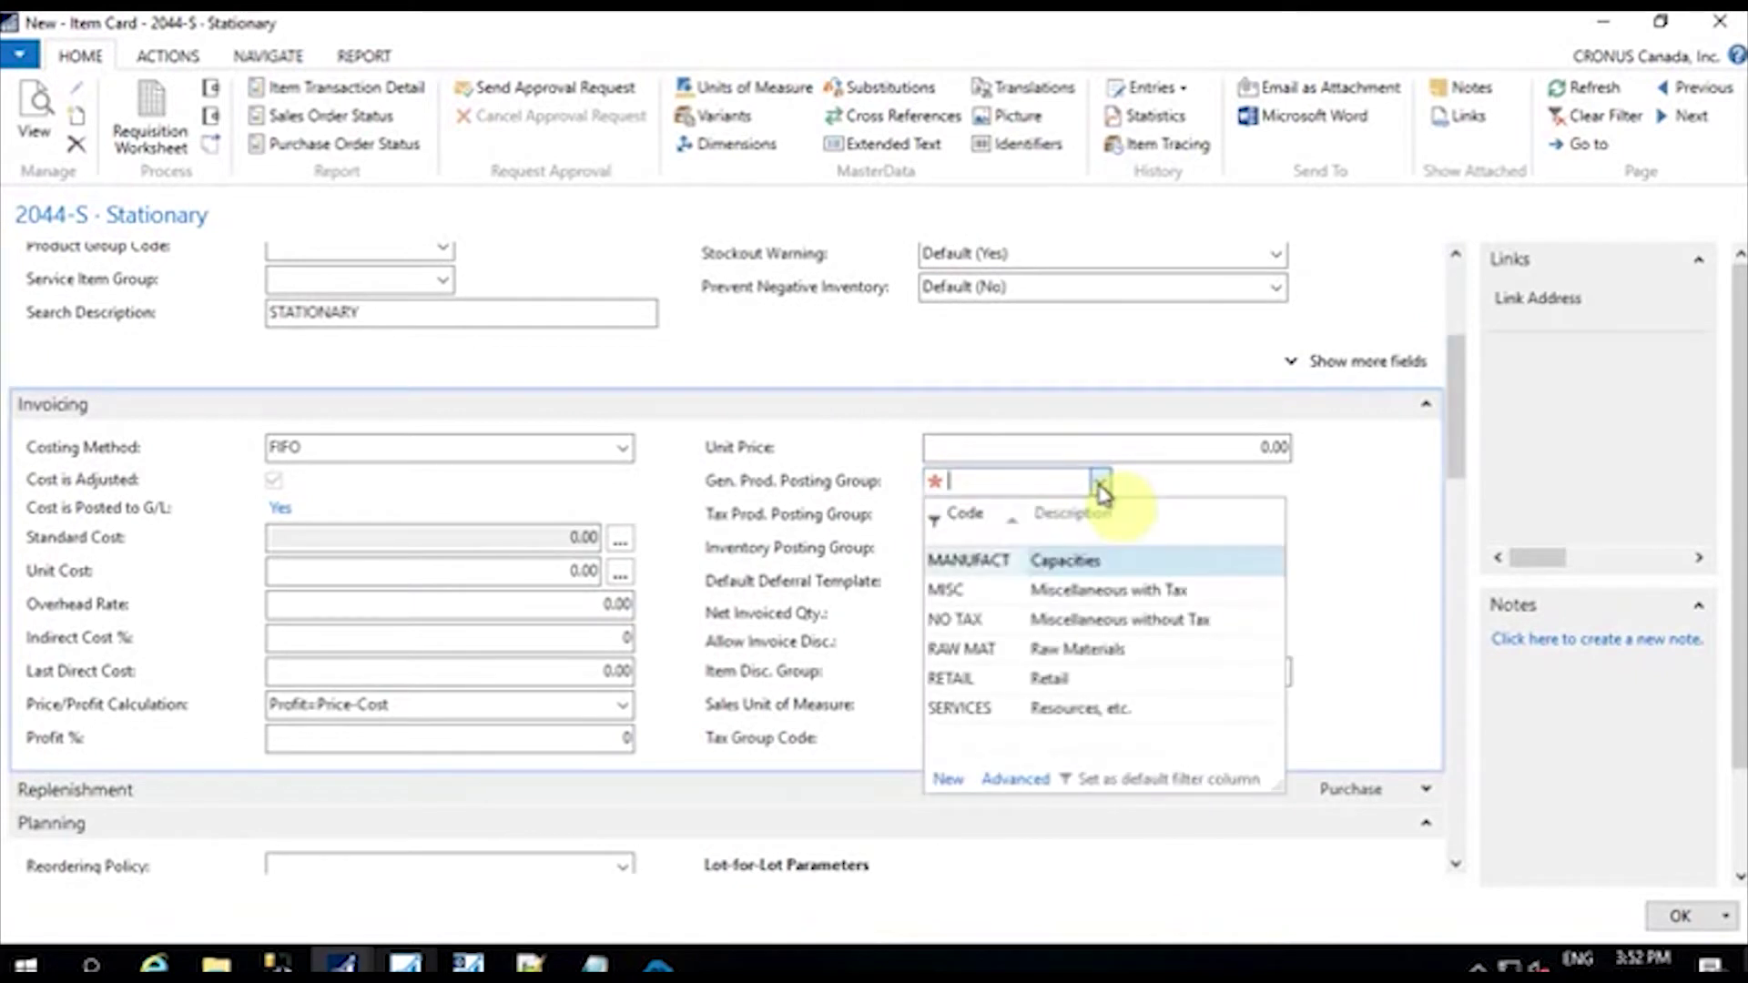
pyautogui.click(1077, 622)
pyautogui.click(1098, 515)
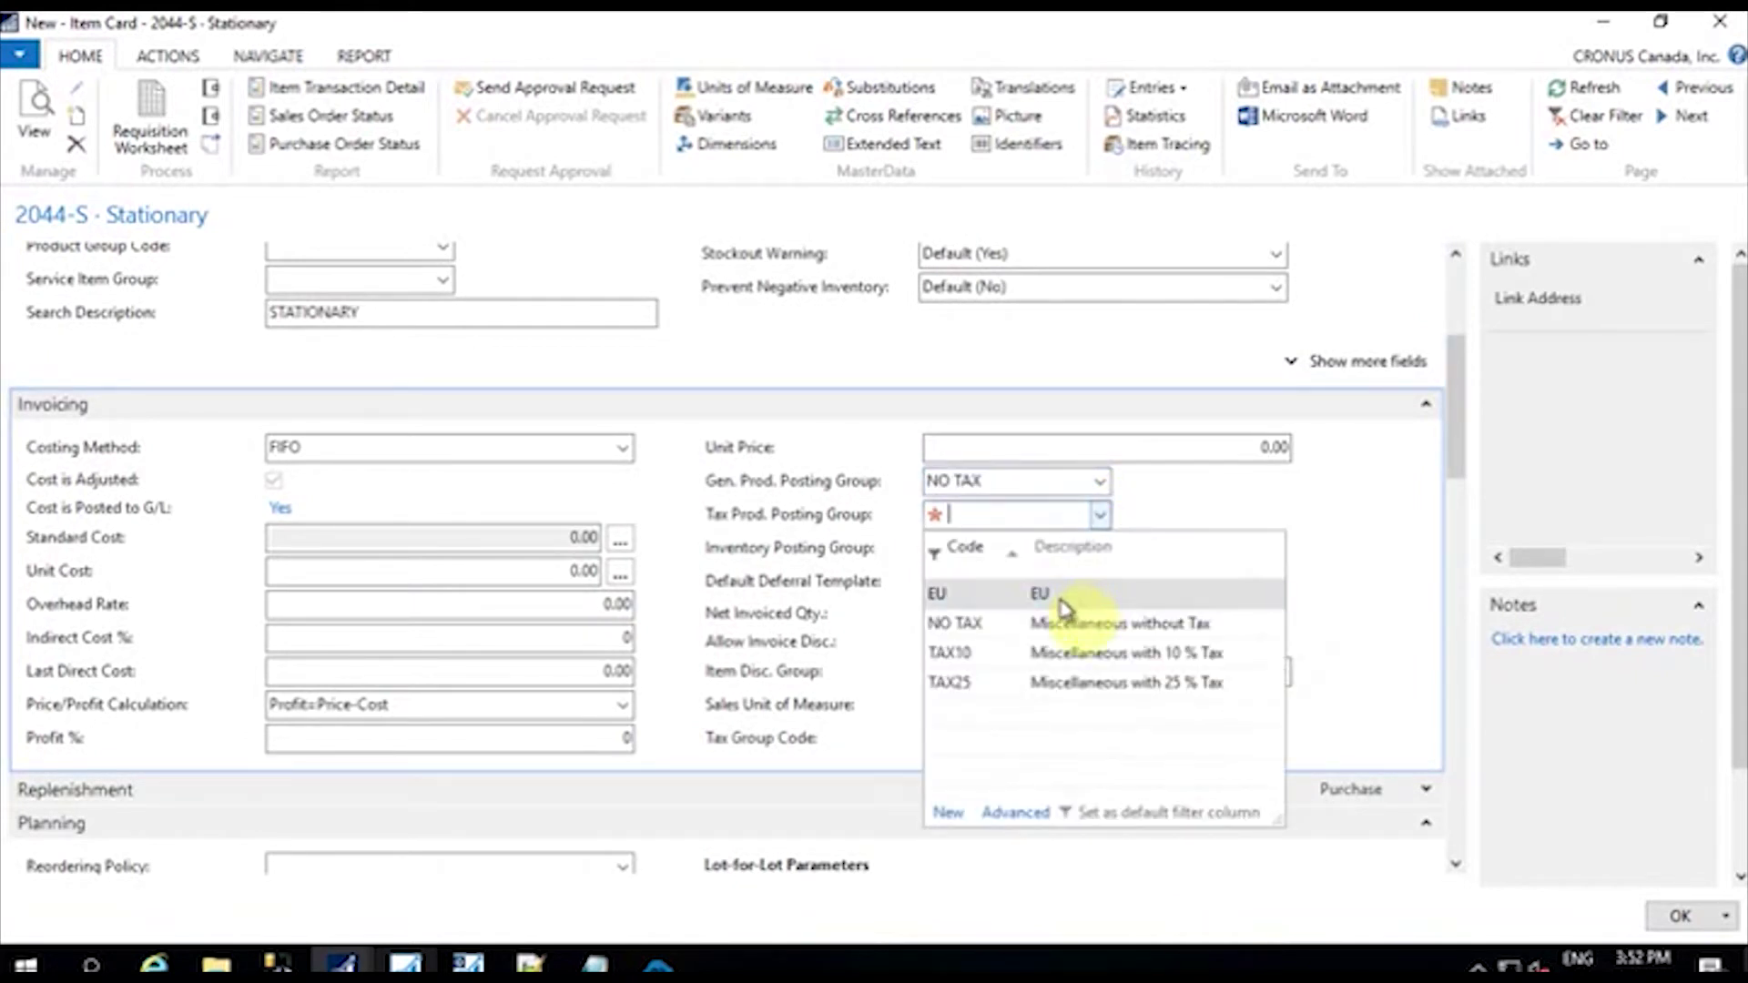
pyautogui.click(1070, 626)
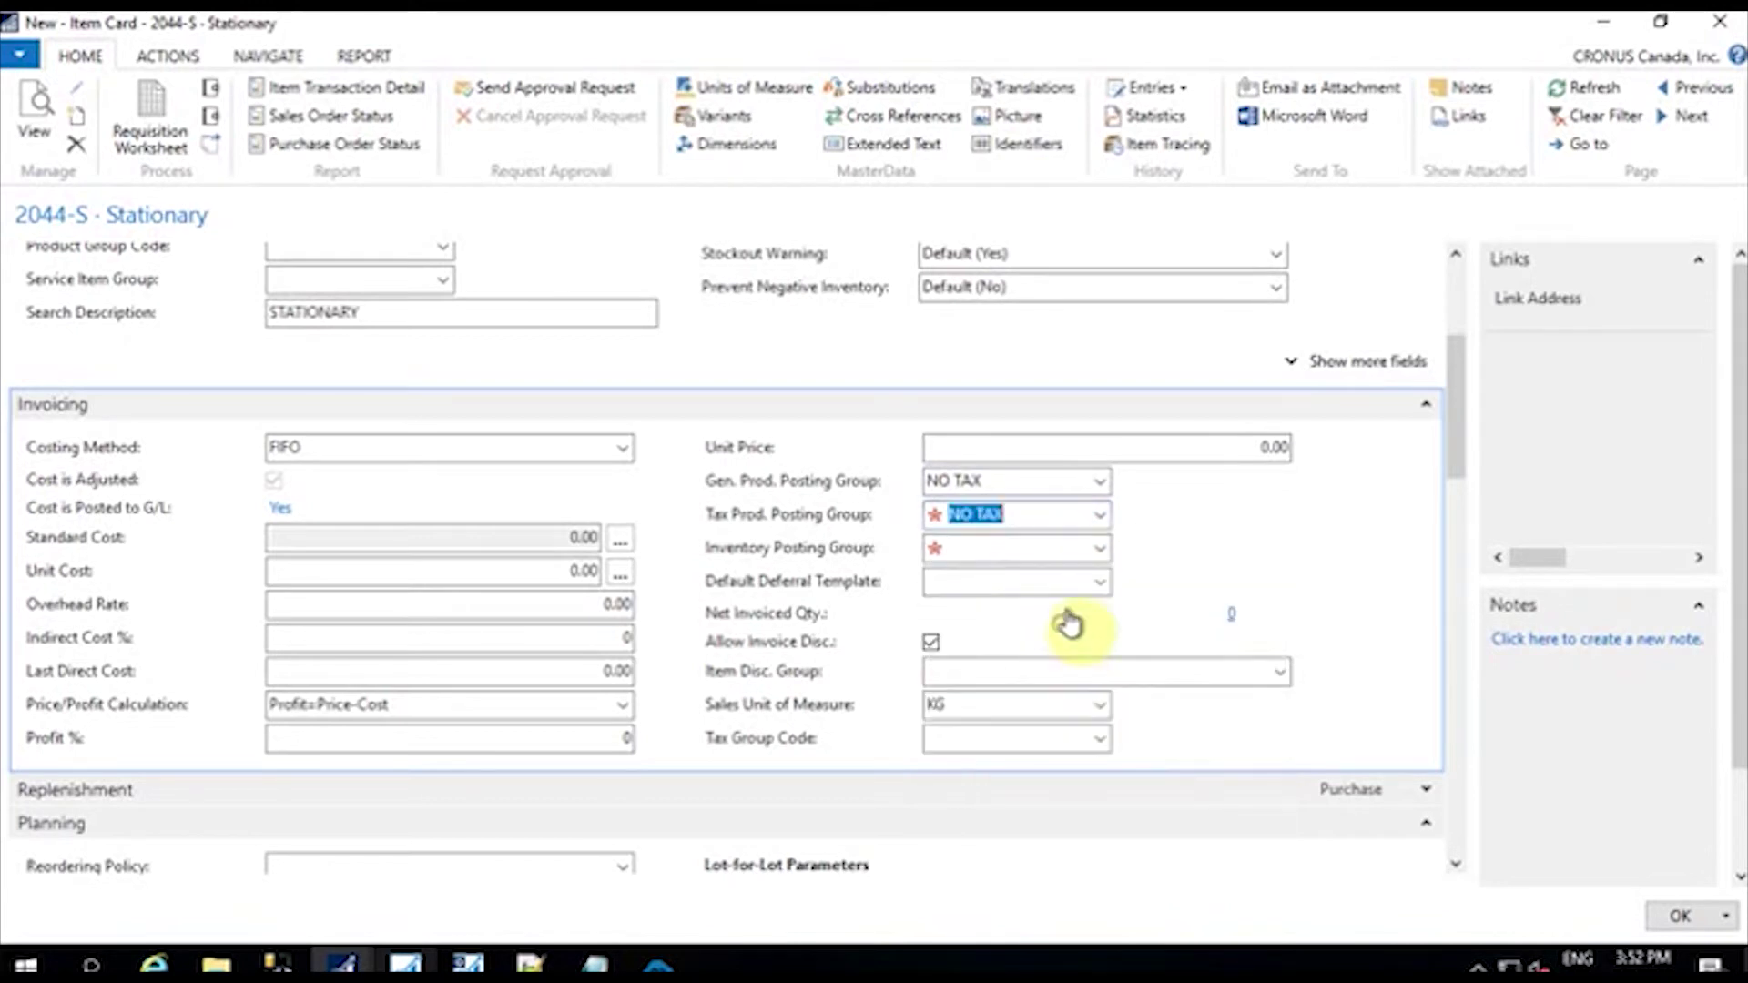
# Step: Set Inventory Posting Group FINISHED and Tax Group Code MATERIALS, and enter unit price 15
pyautogui.click(1100, 548)
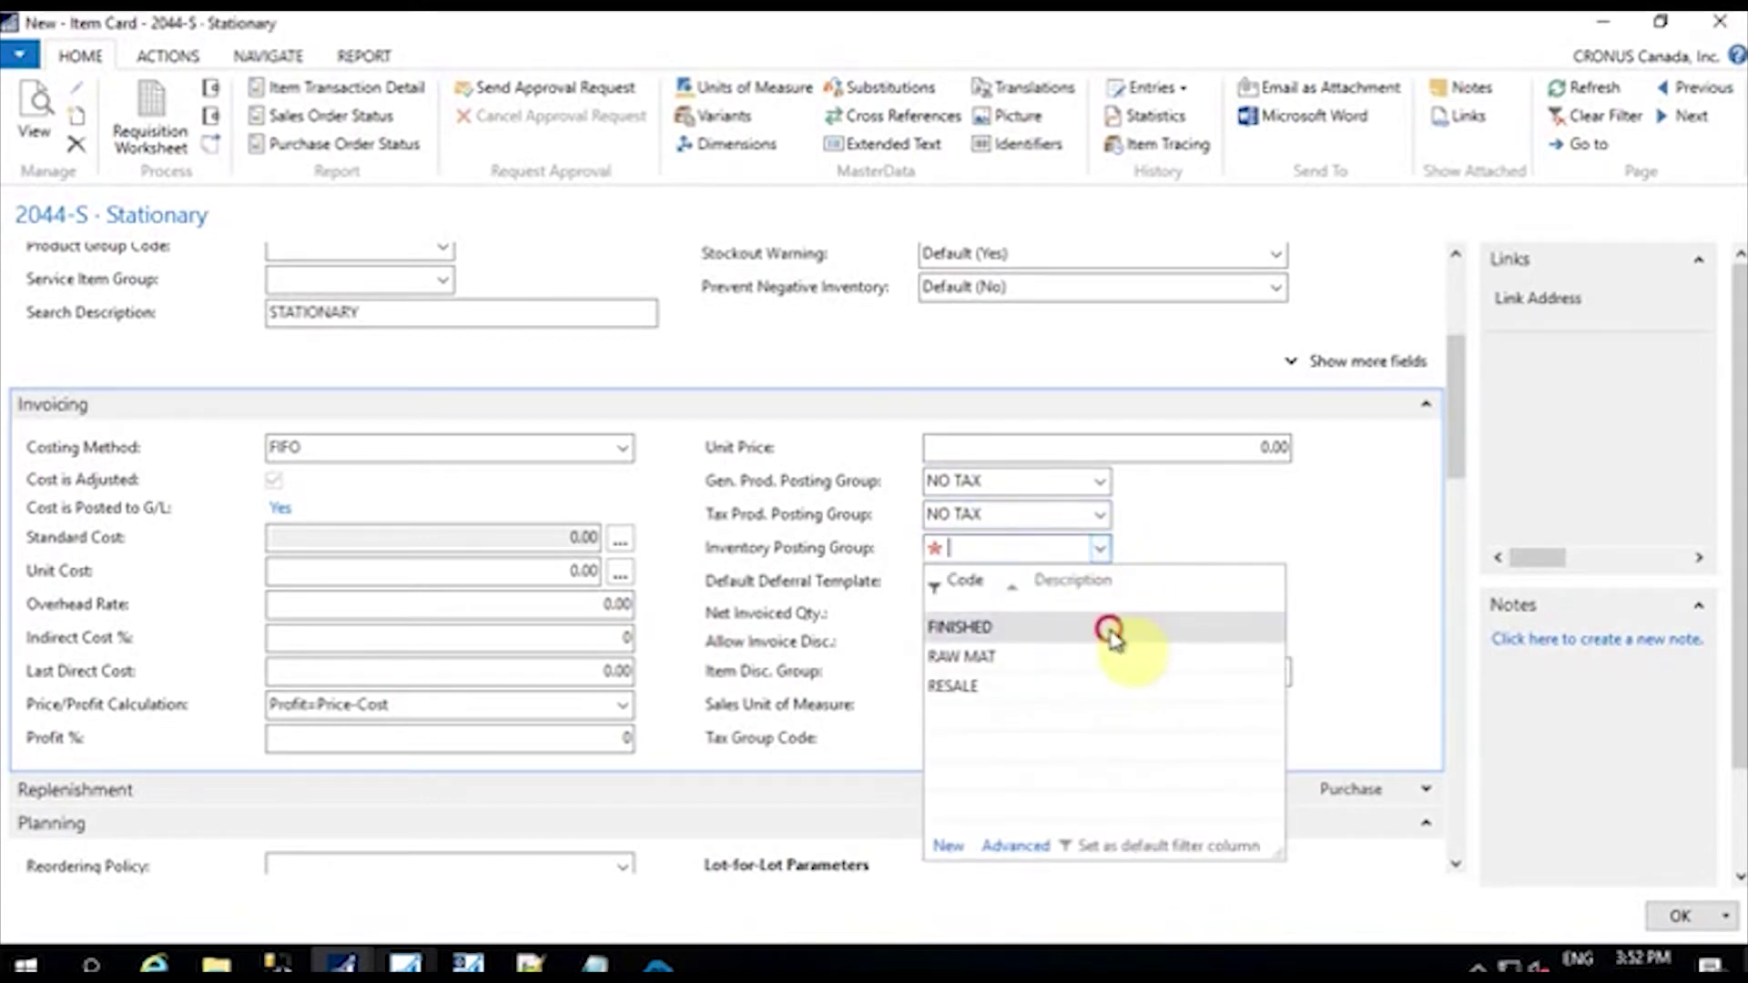
pyautogui.click(1111, 629)
pyautogui.click(1101, 737)
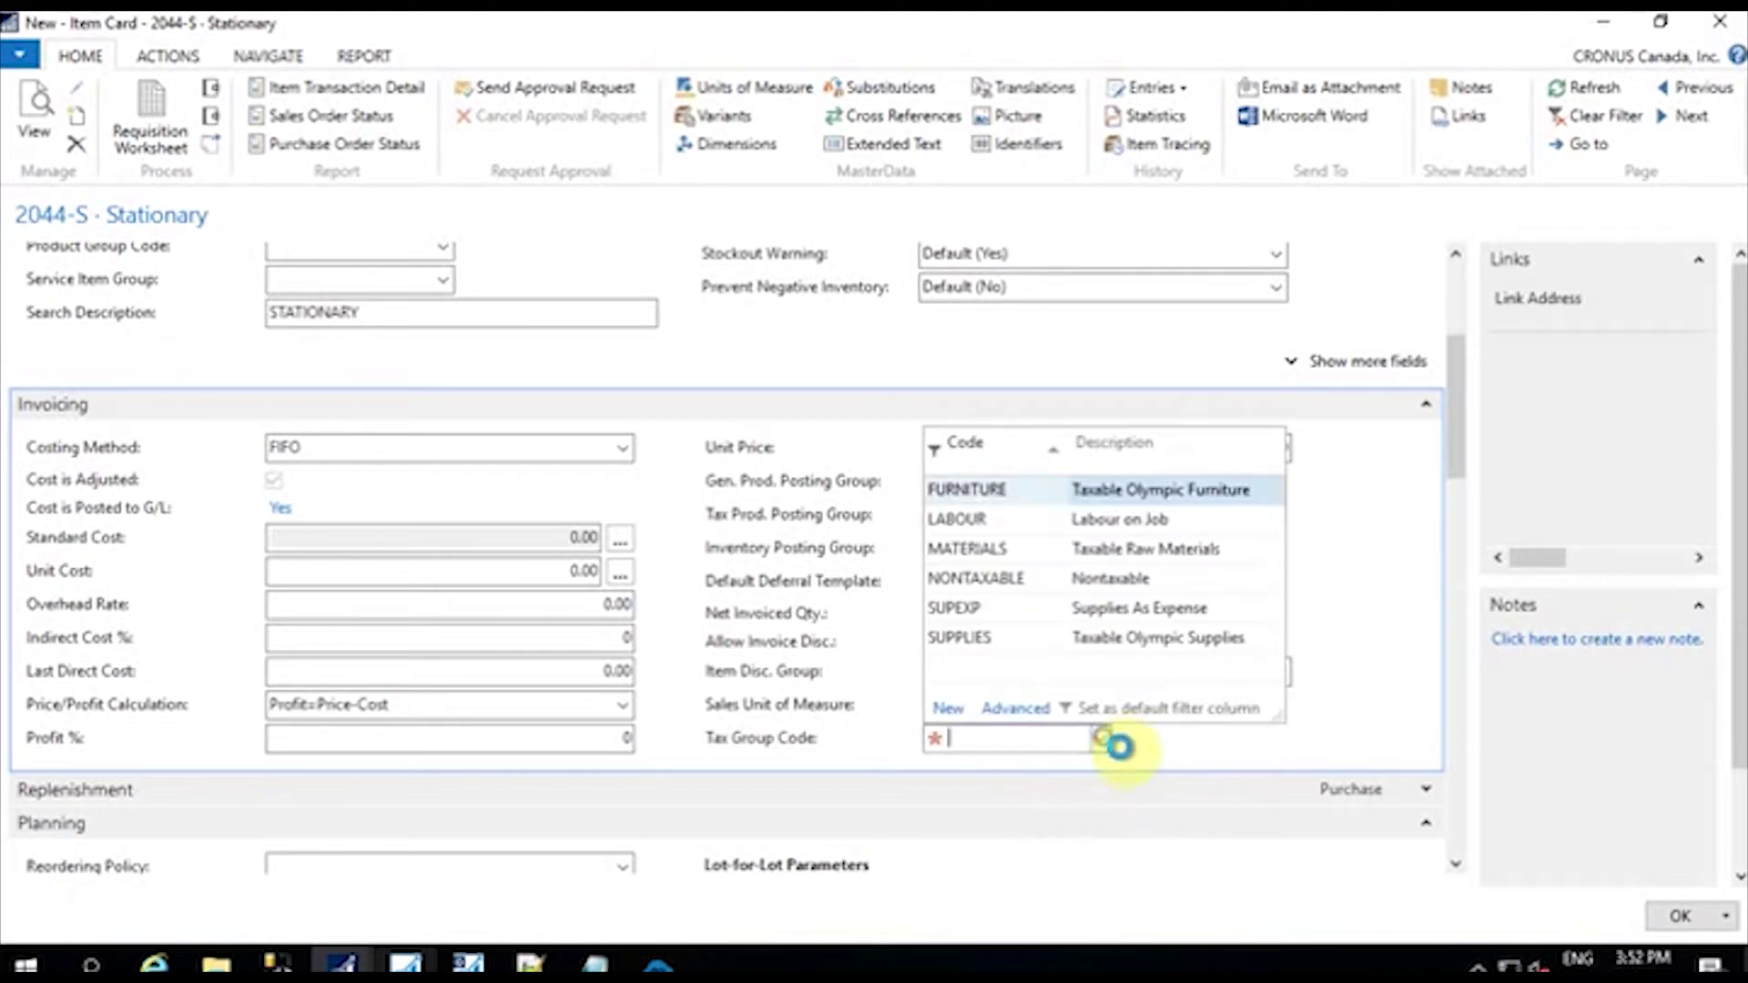
pyautogui.click(1072, 576)
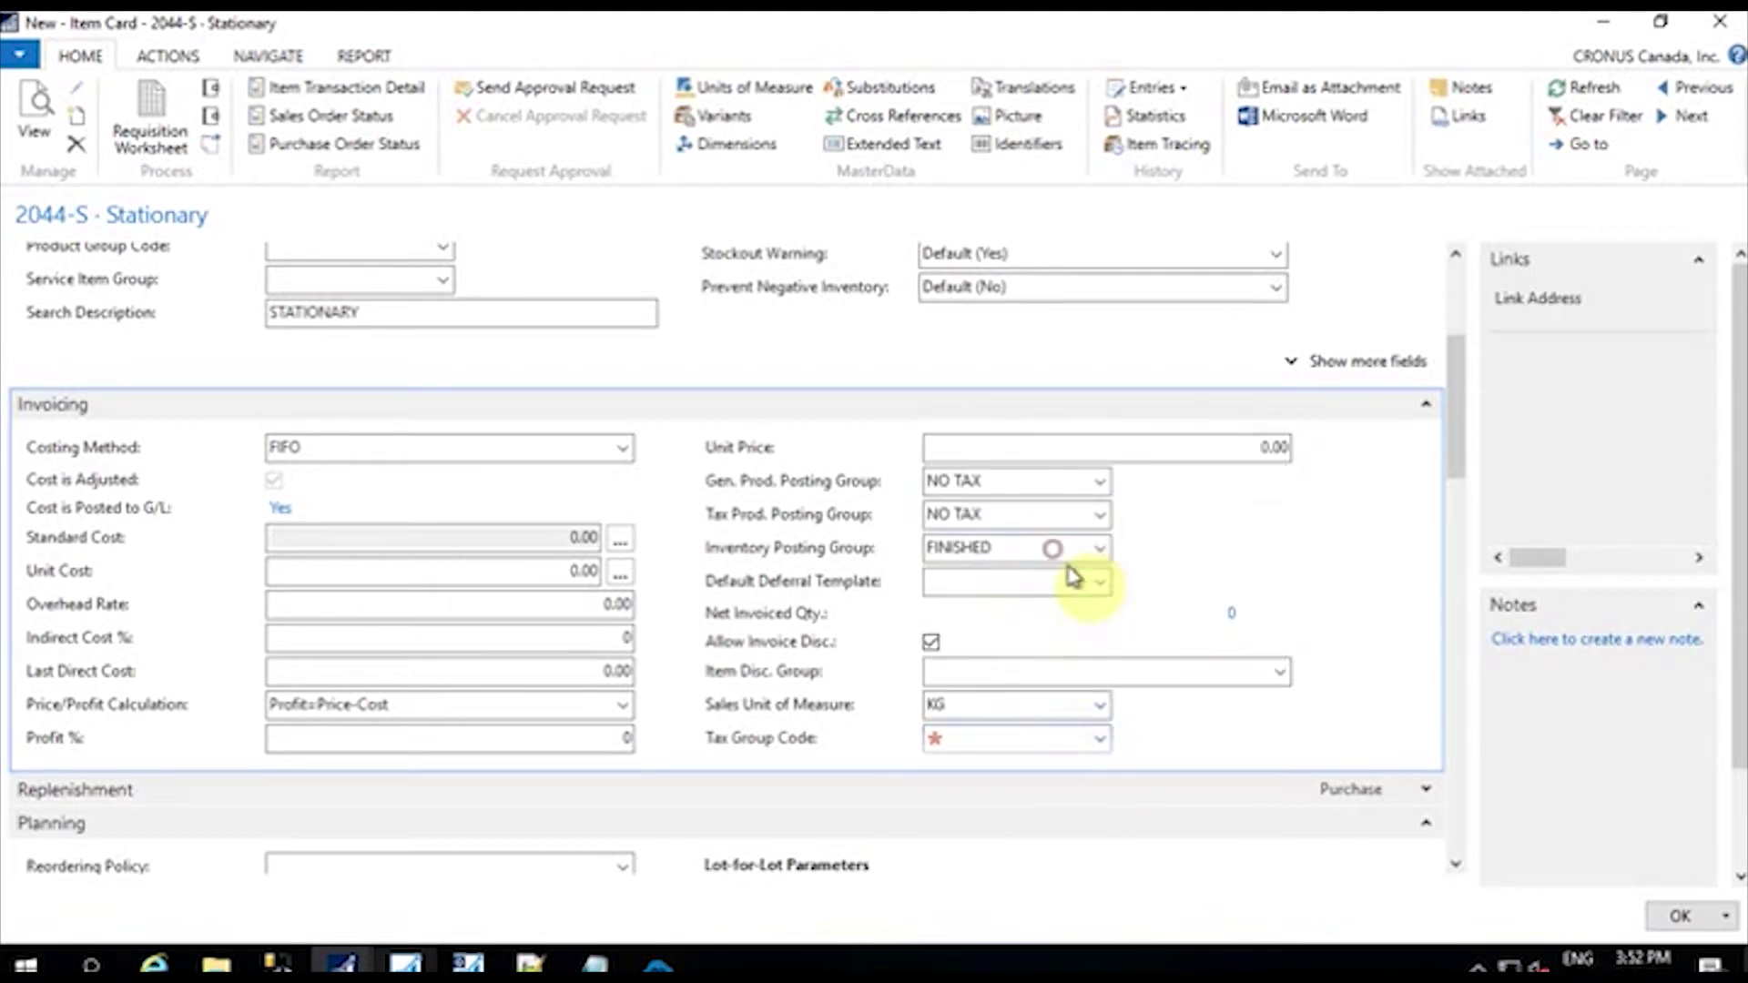
pyautogui.scroll(-3, 1180, 715)
pyautogui.scroll(3, 1176, 692)
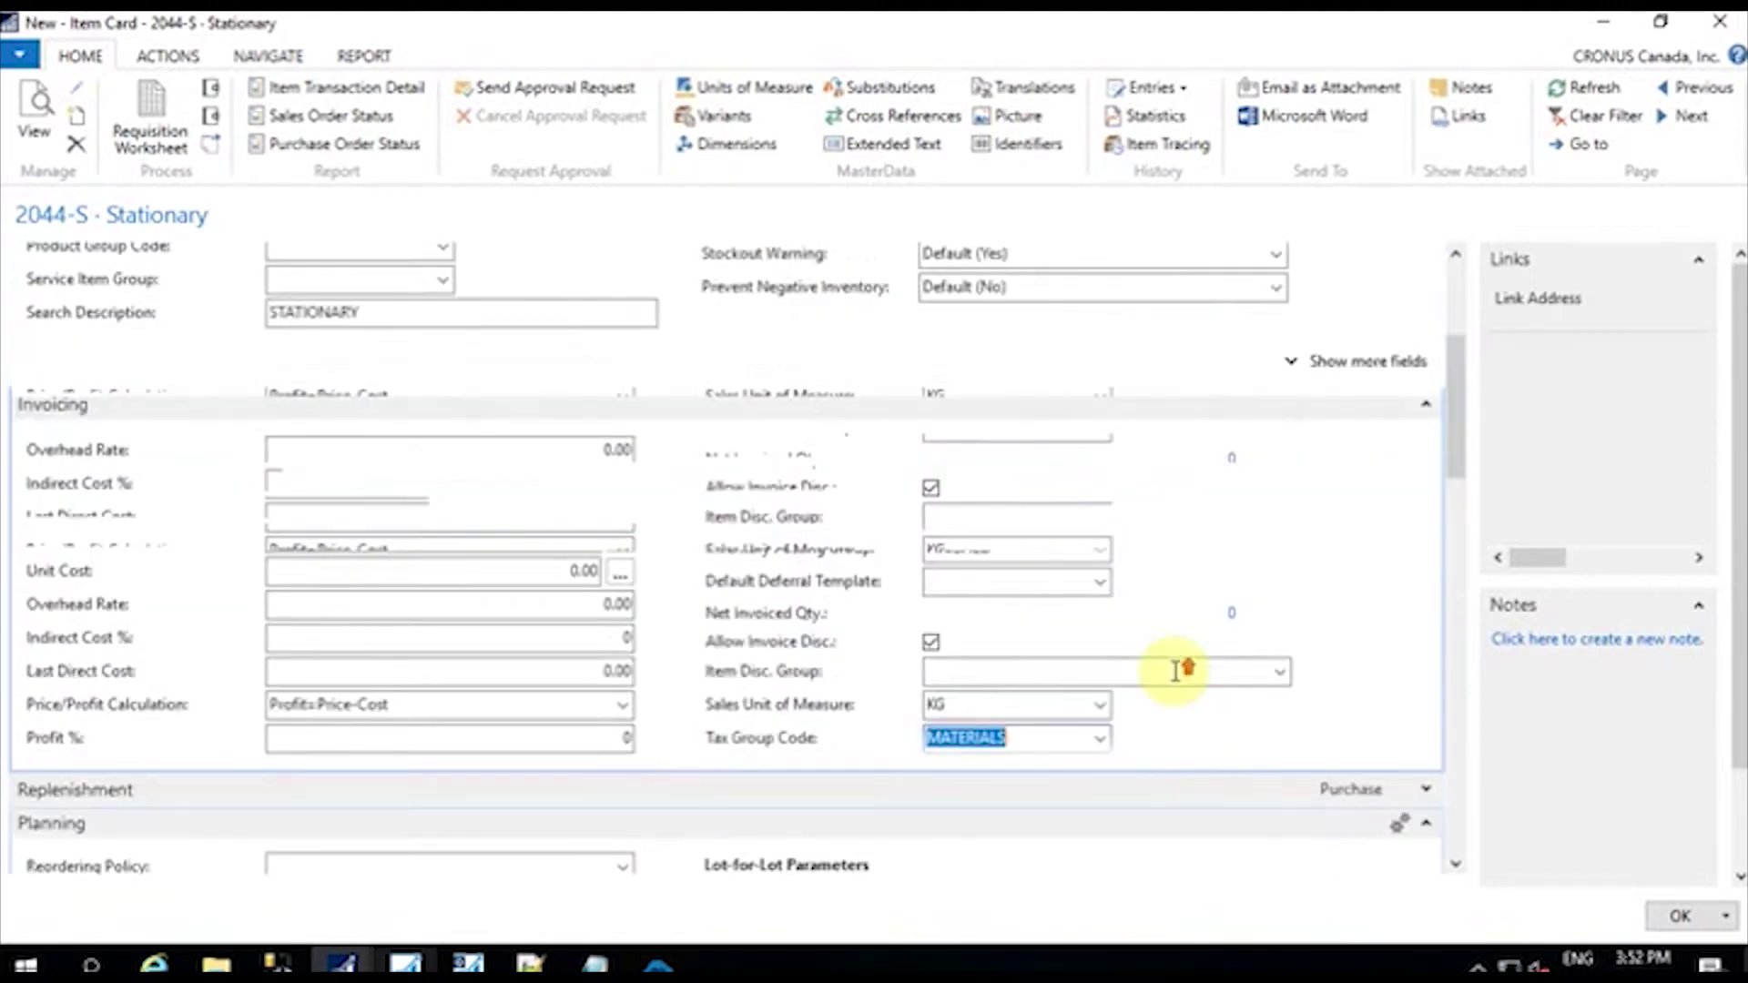
pyautogui.click(1278, 754)
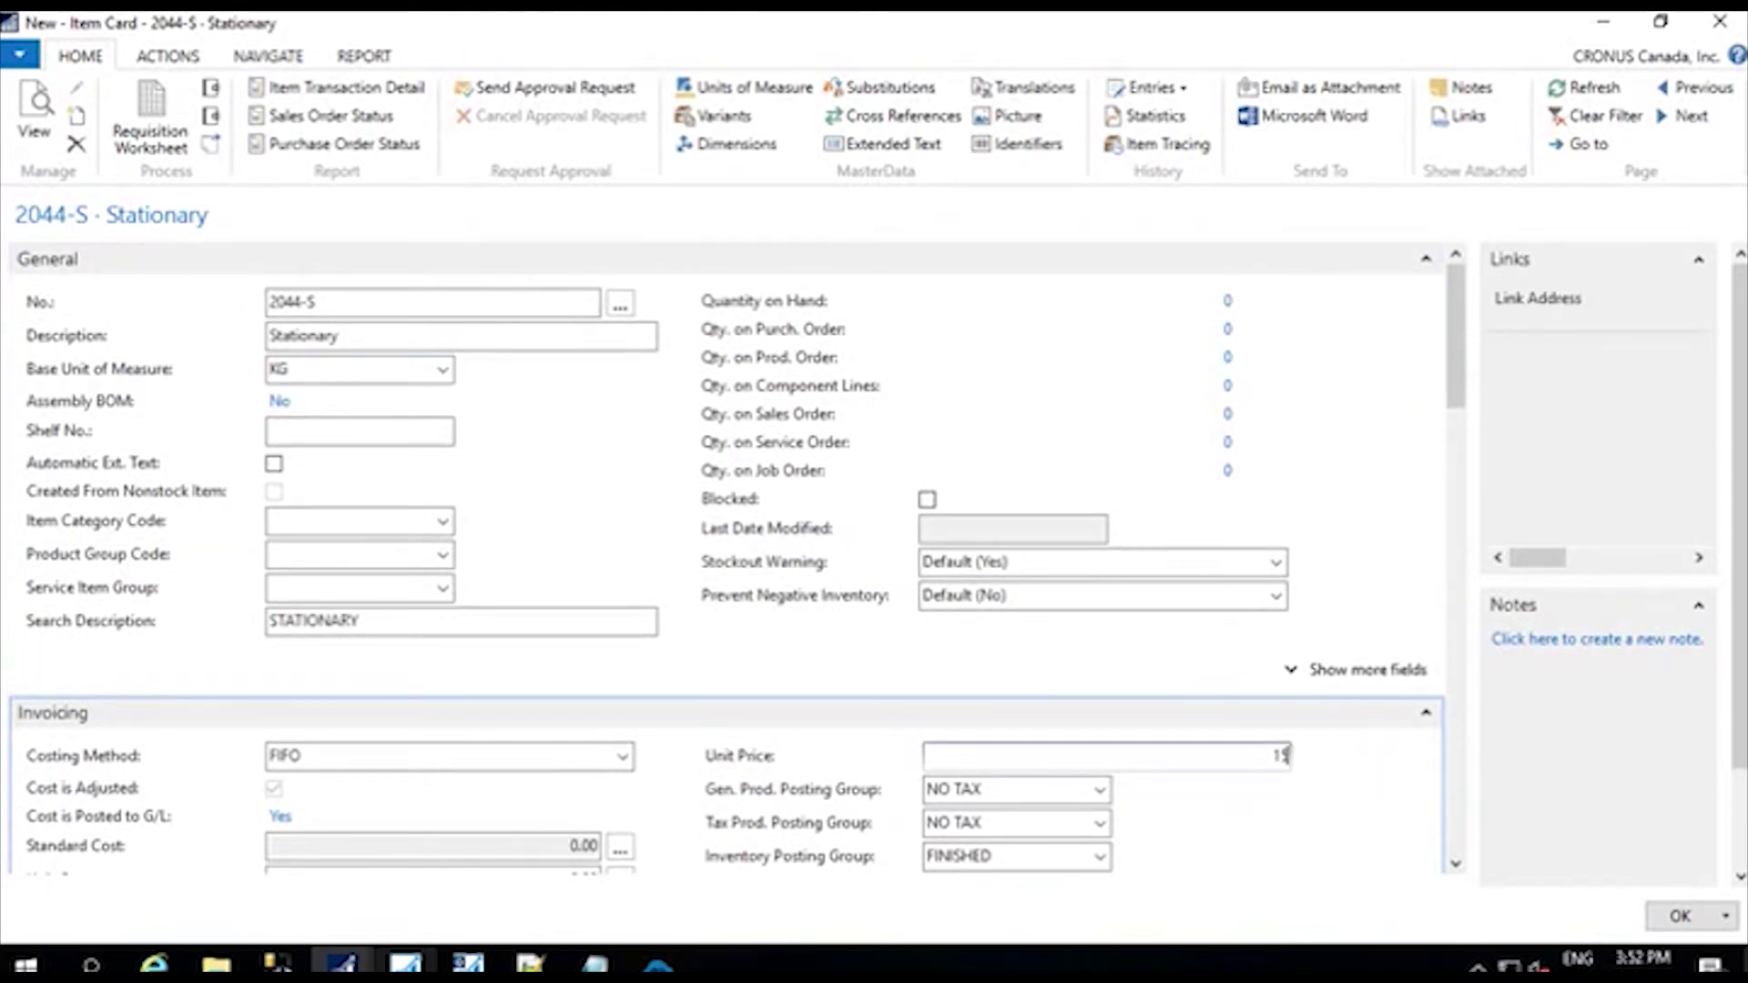
# Step: Turn on the item's web store, visibility and web item options
pyautogui.moveTo(1451, 449); pyautogui.dragTo(1467, 801)
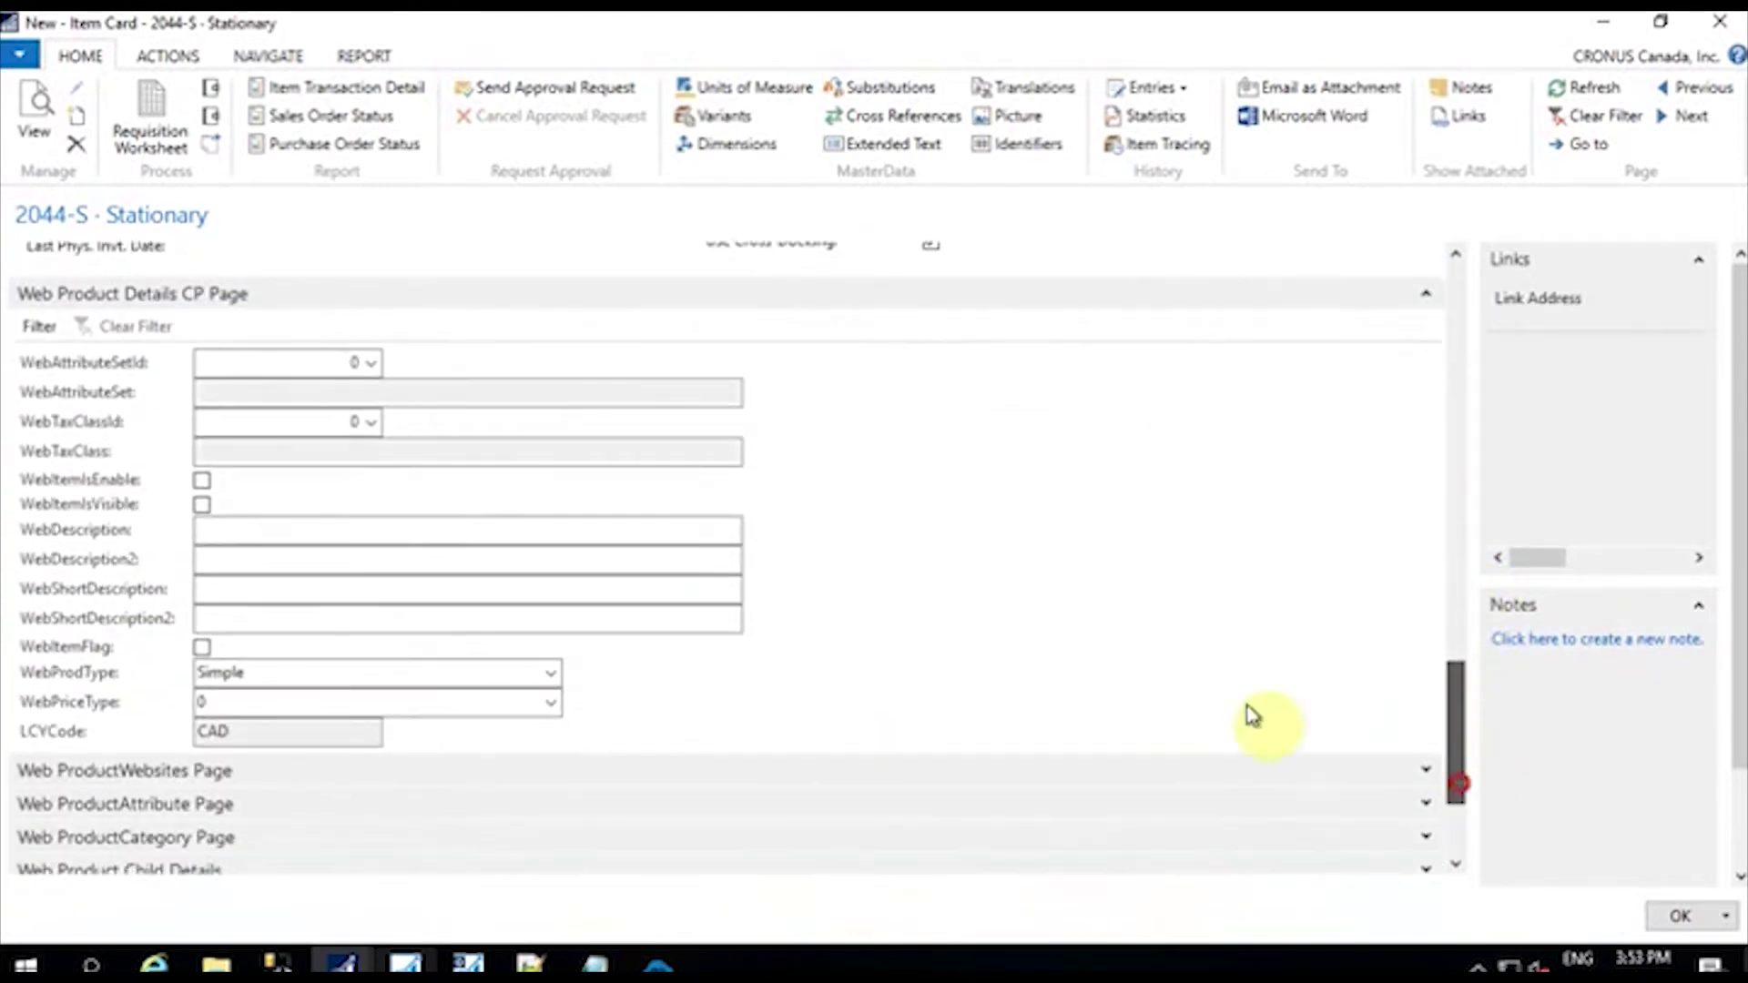
pyautogui.click(199, 479)
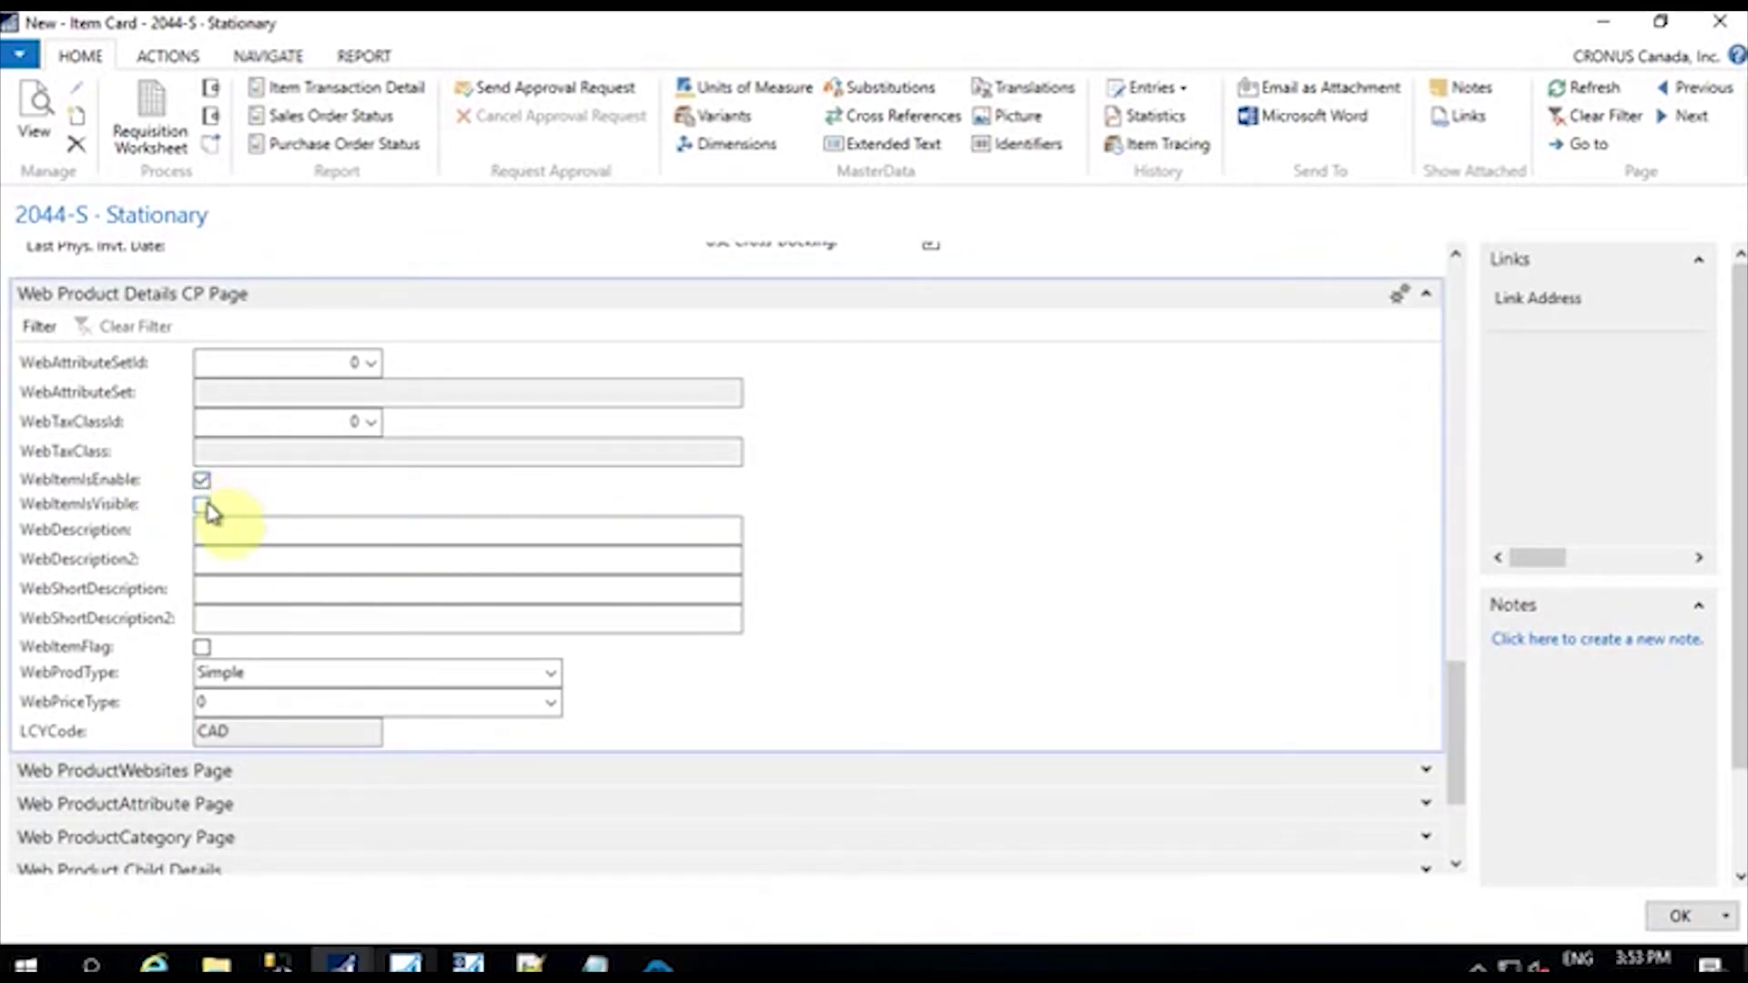
pyautogui.click(202, 503)
pyautogui.click(204, 645)
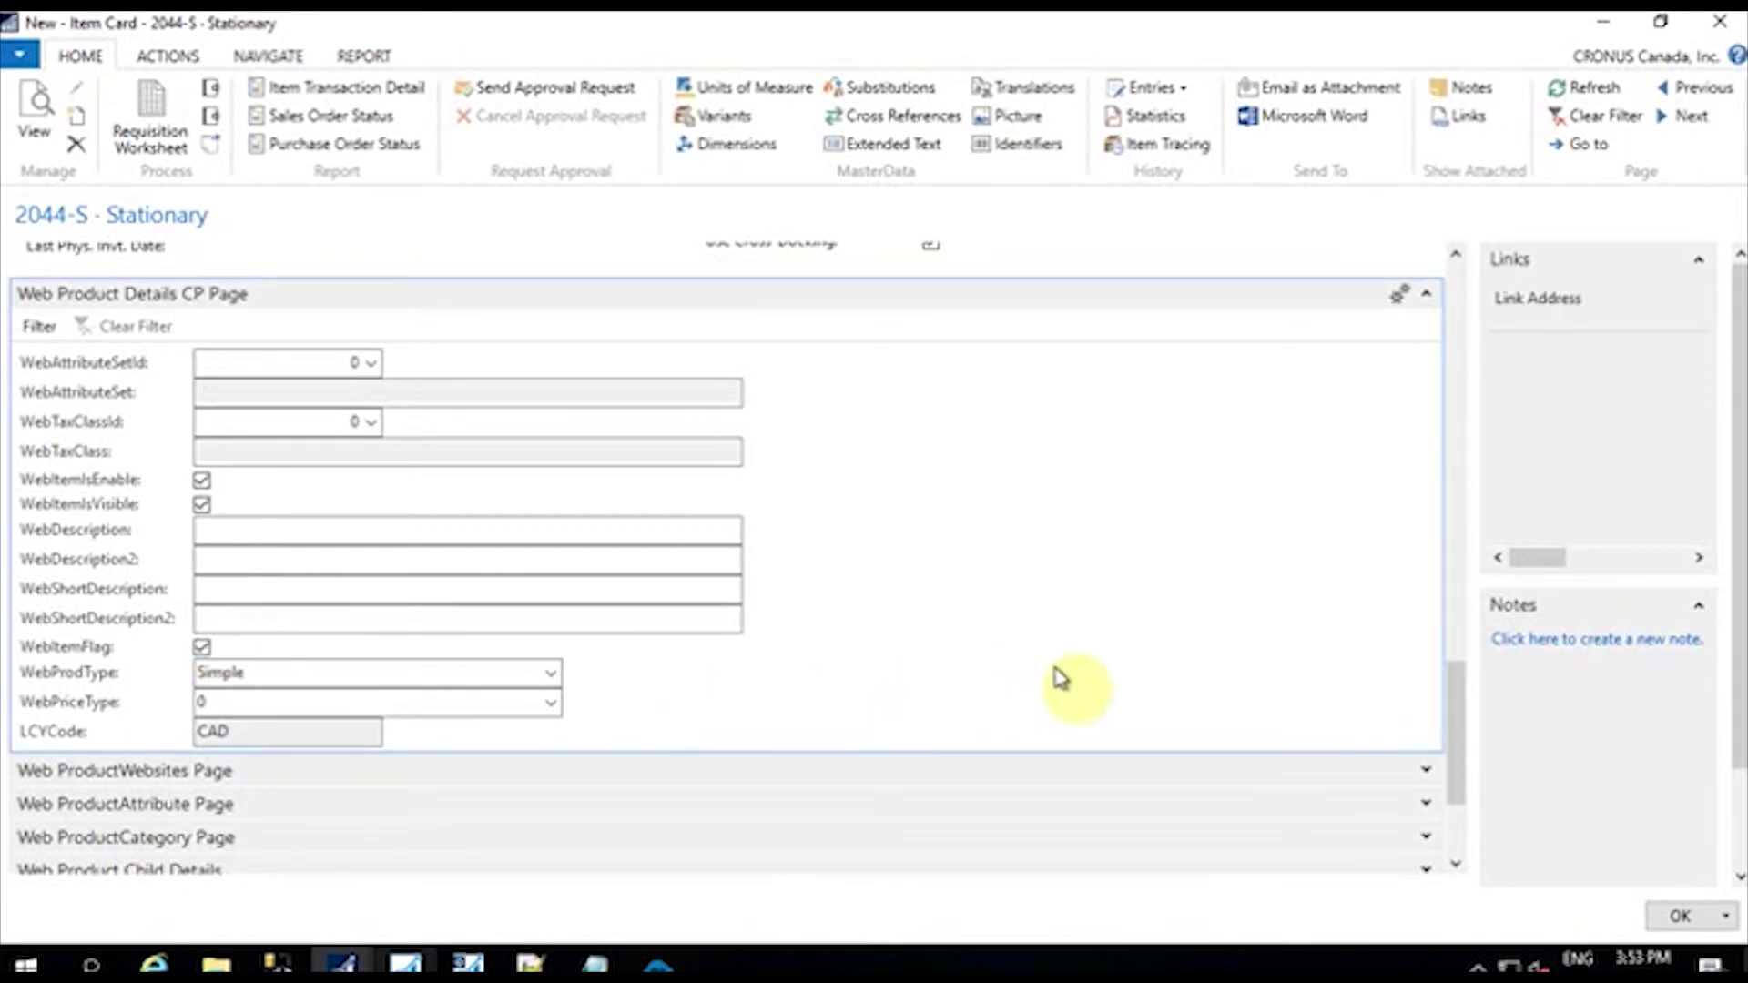
# Step: Link 2044-S to application 6 (WooCommerce) with WebItemFlag ticked, and save the card
pyautogui.moveTo(1456, 734); pyautogui.dragTo(1463, 807)
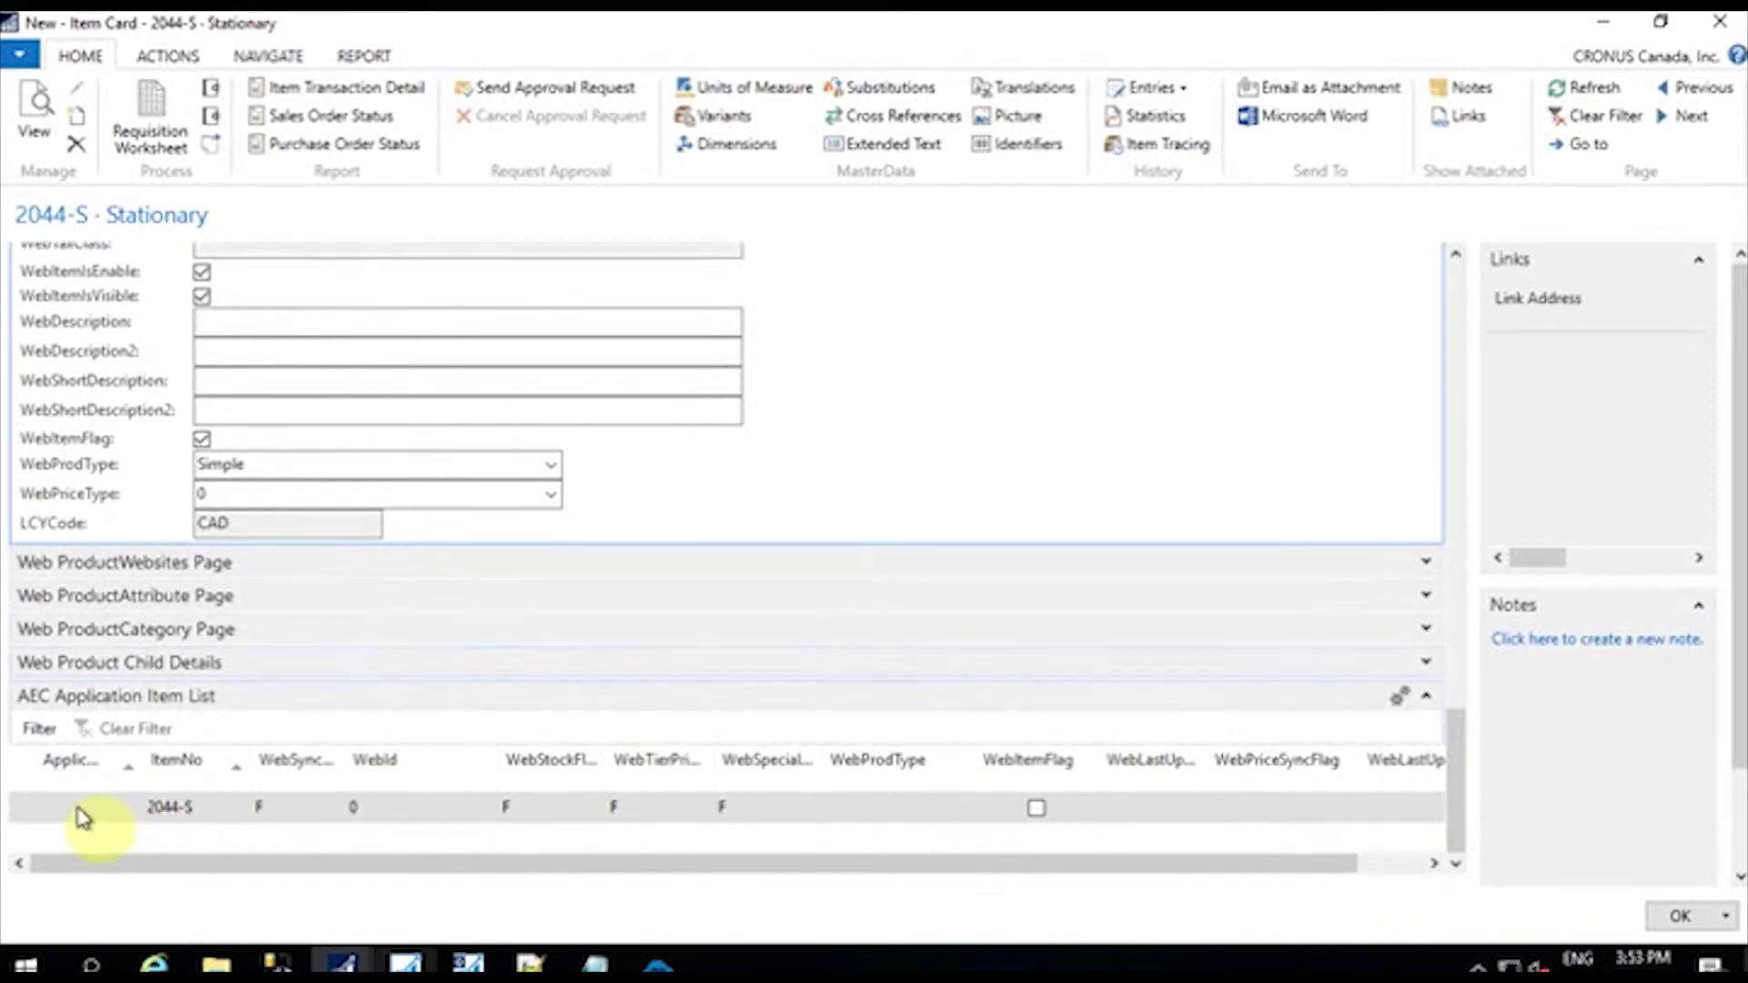
pyautogui.click(111, 807)
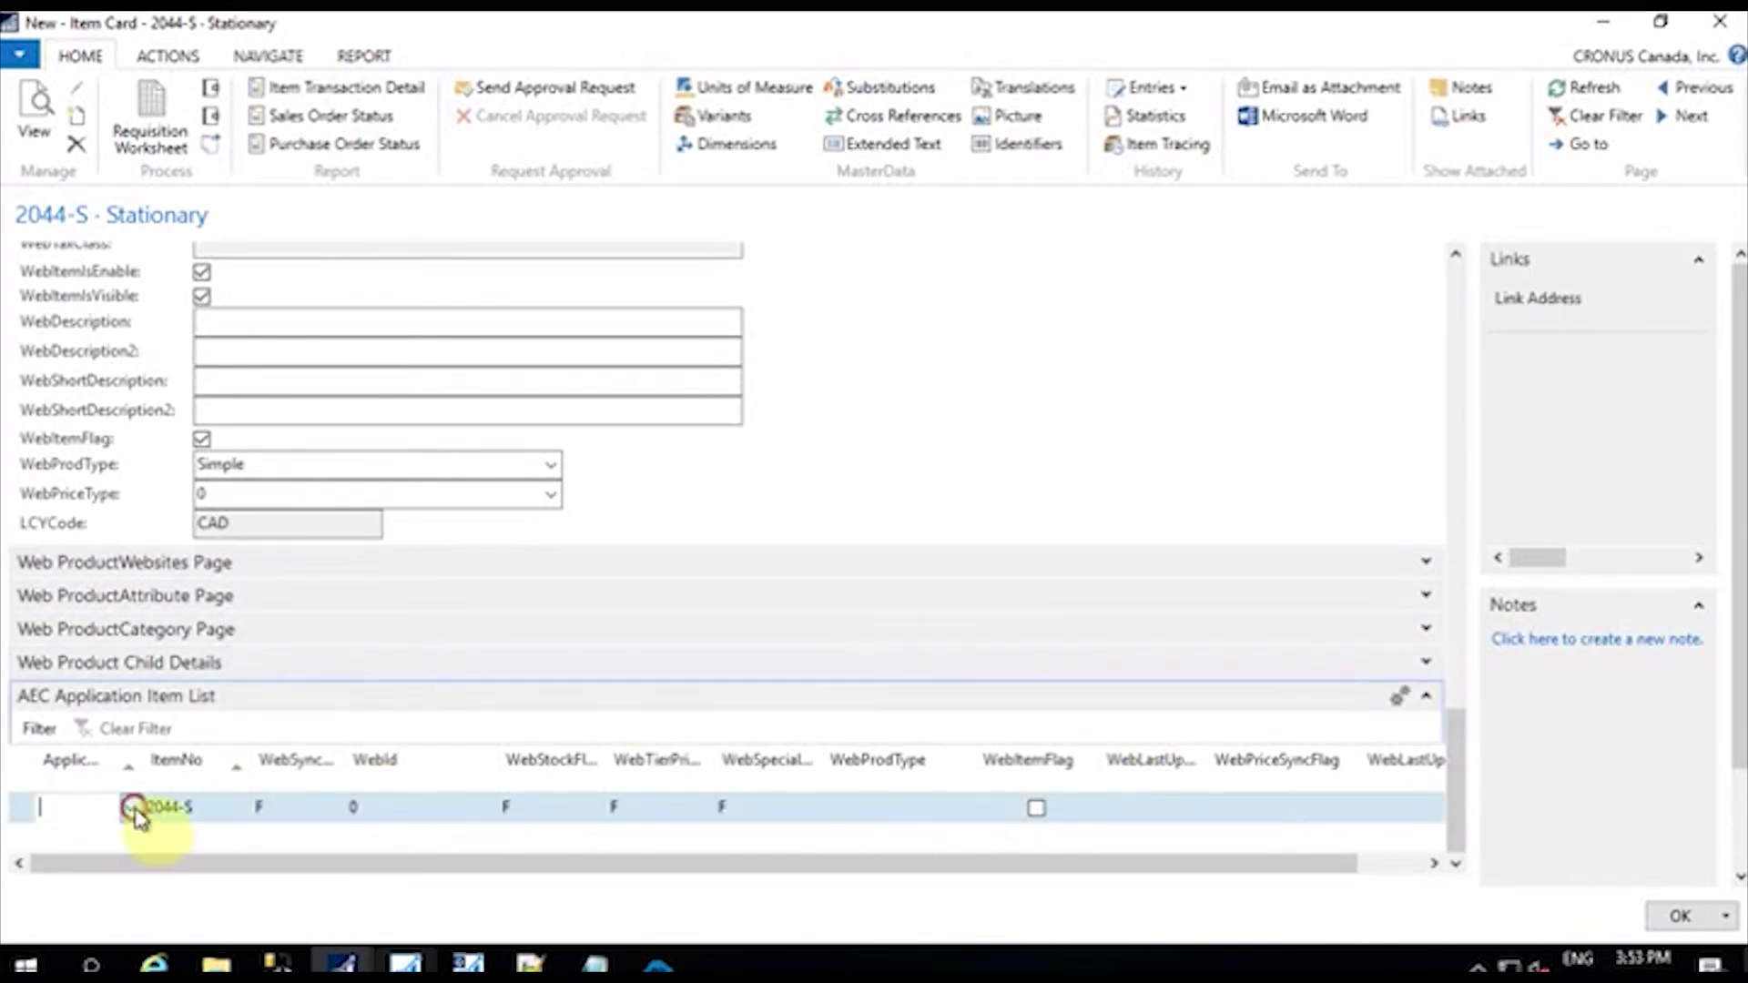
pyautogui.click(132, 808)
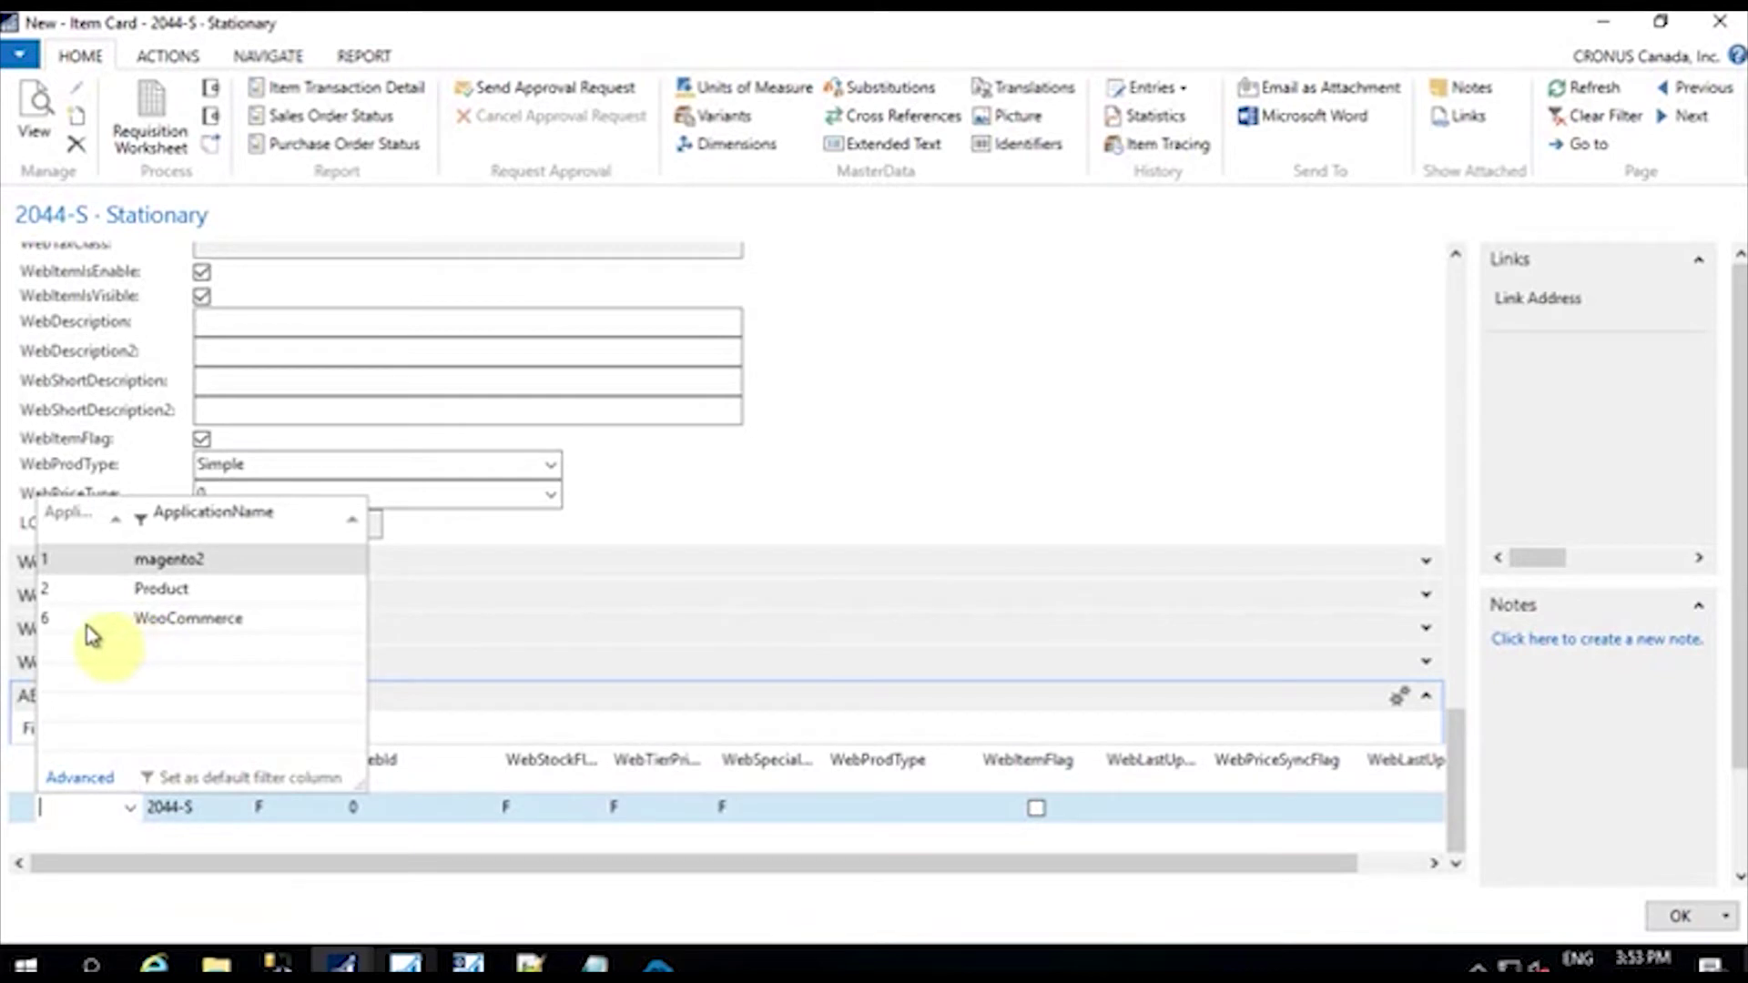
pyautogui.click(86, 592)
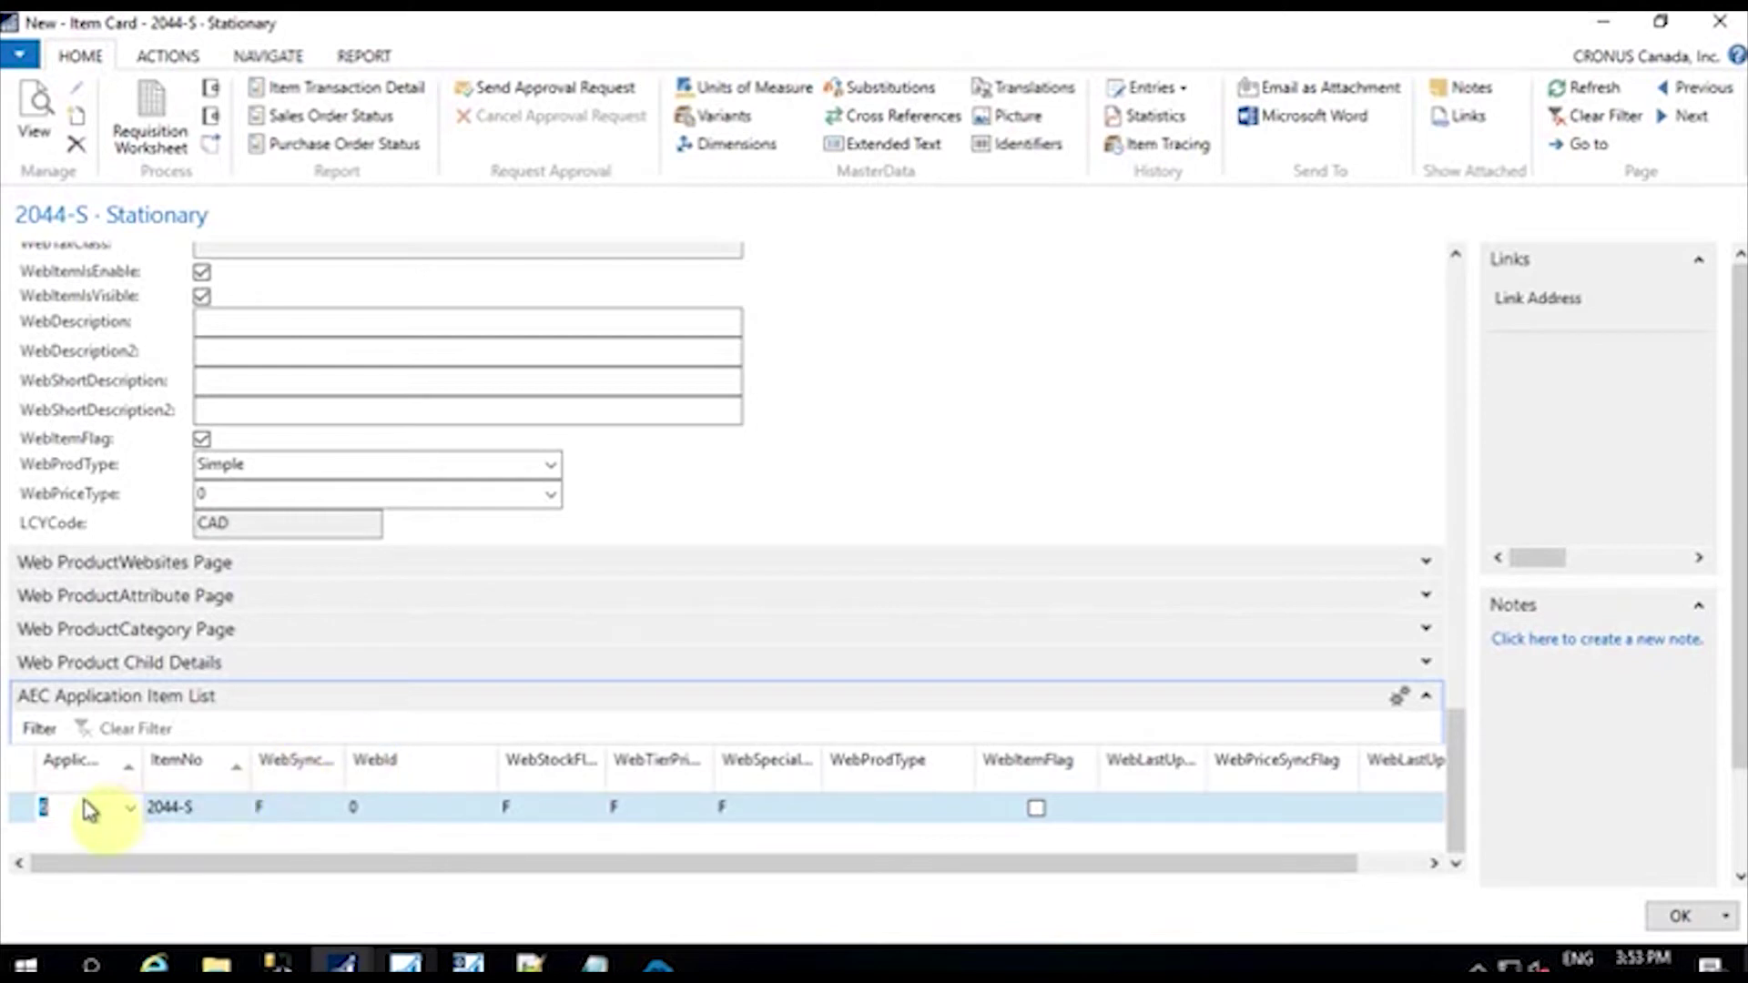
pyautogui.click(1036, 809)
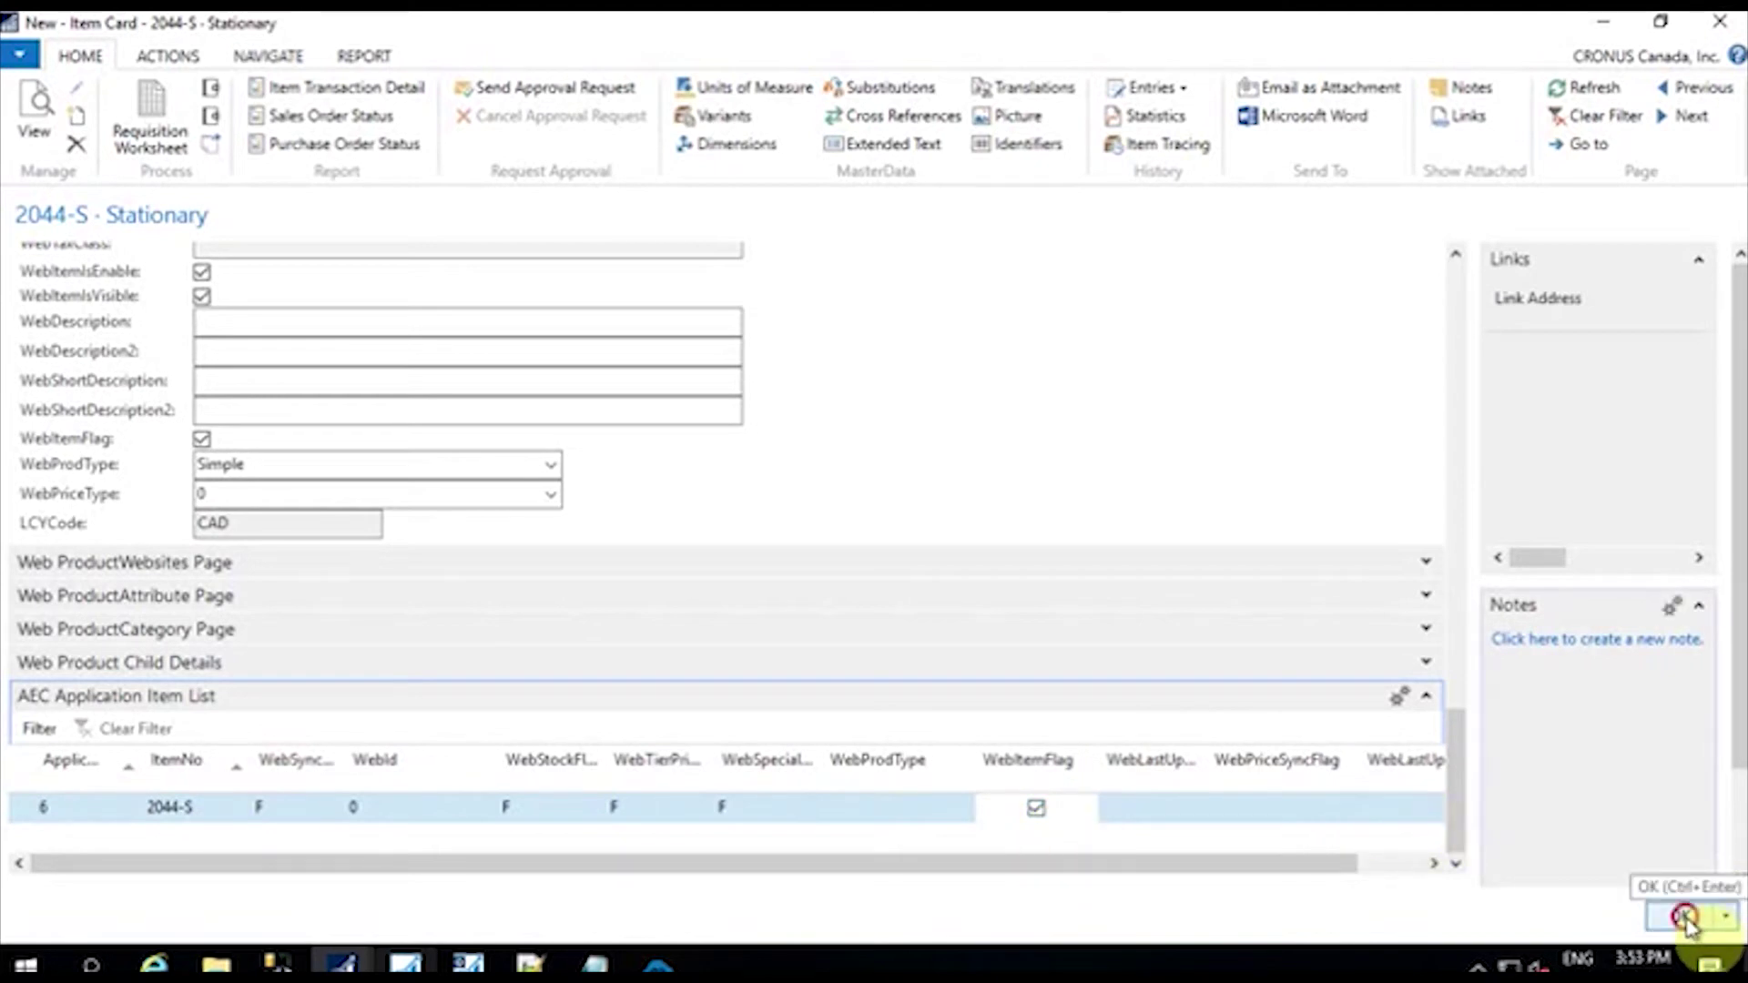
pyautogui.click(1683, 918)
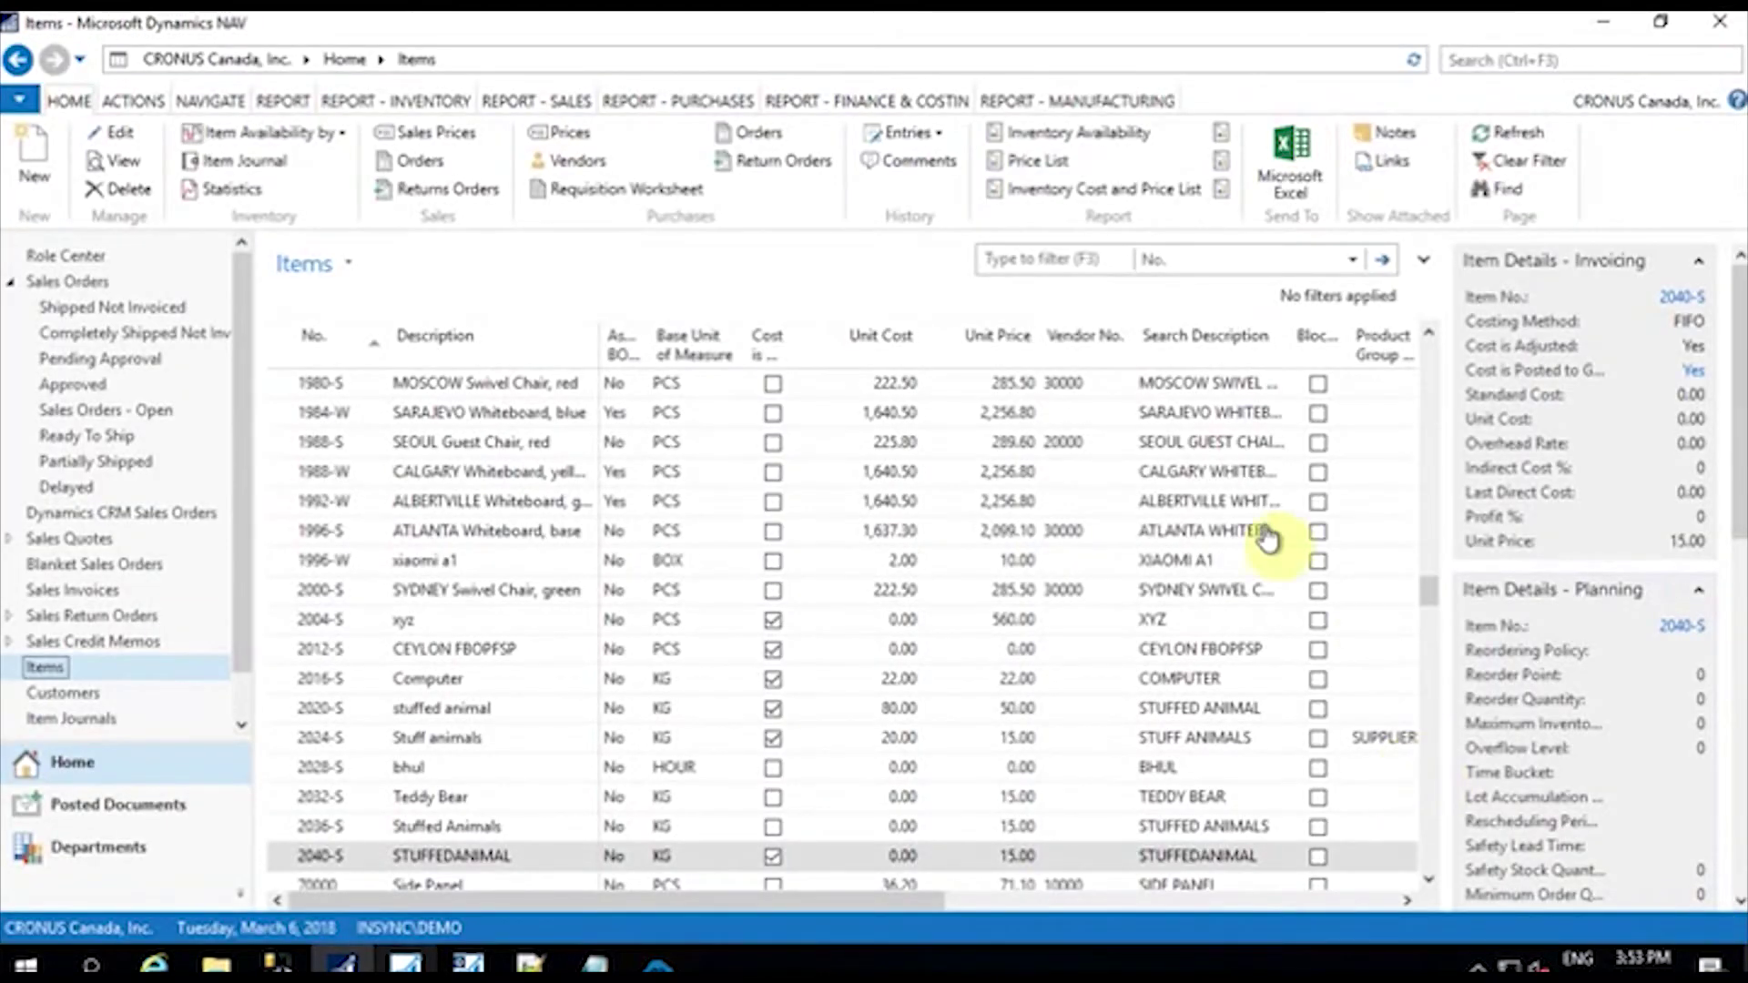
# Step: Filter the NAV Items list by Description for the Stationary item
pyautogui.click(1031, 255)
pyautogui.write('st')
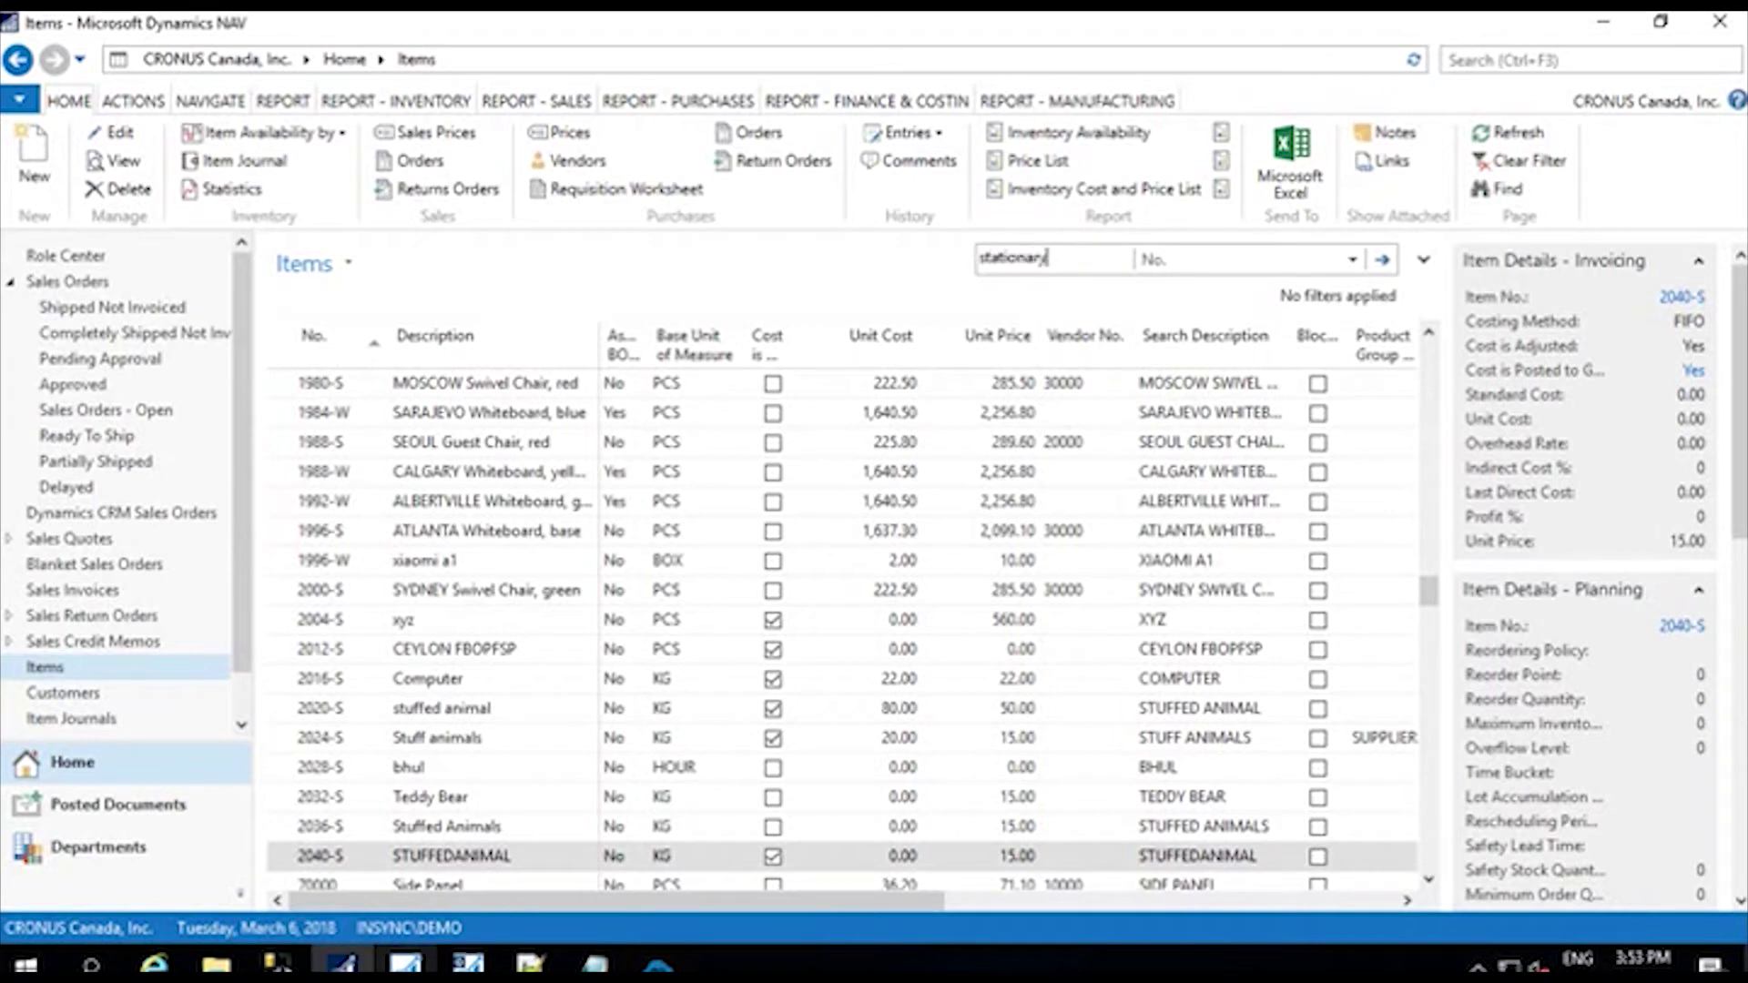
pyautogui.click(1352, 260)
pyautogui.click(1297, 320)
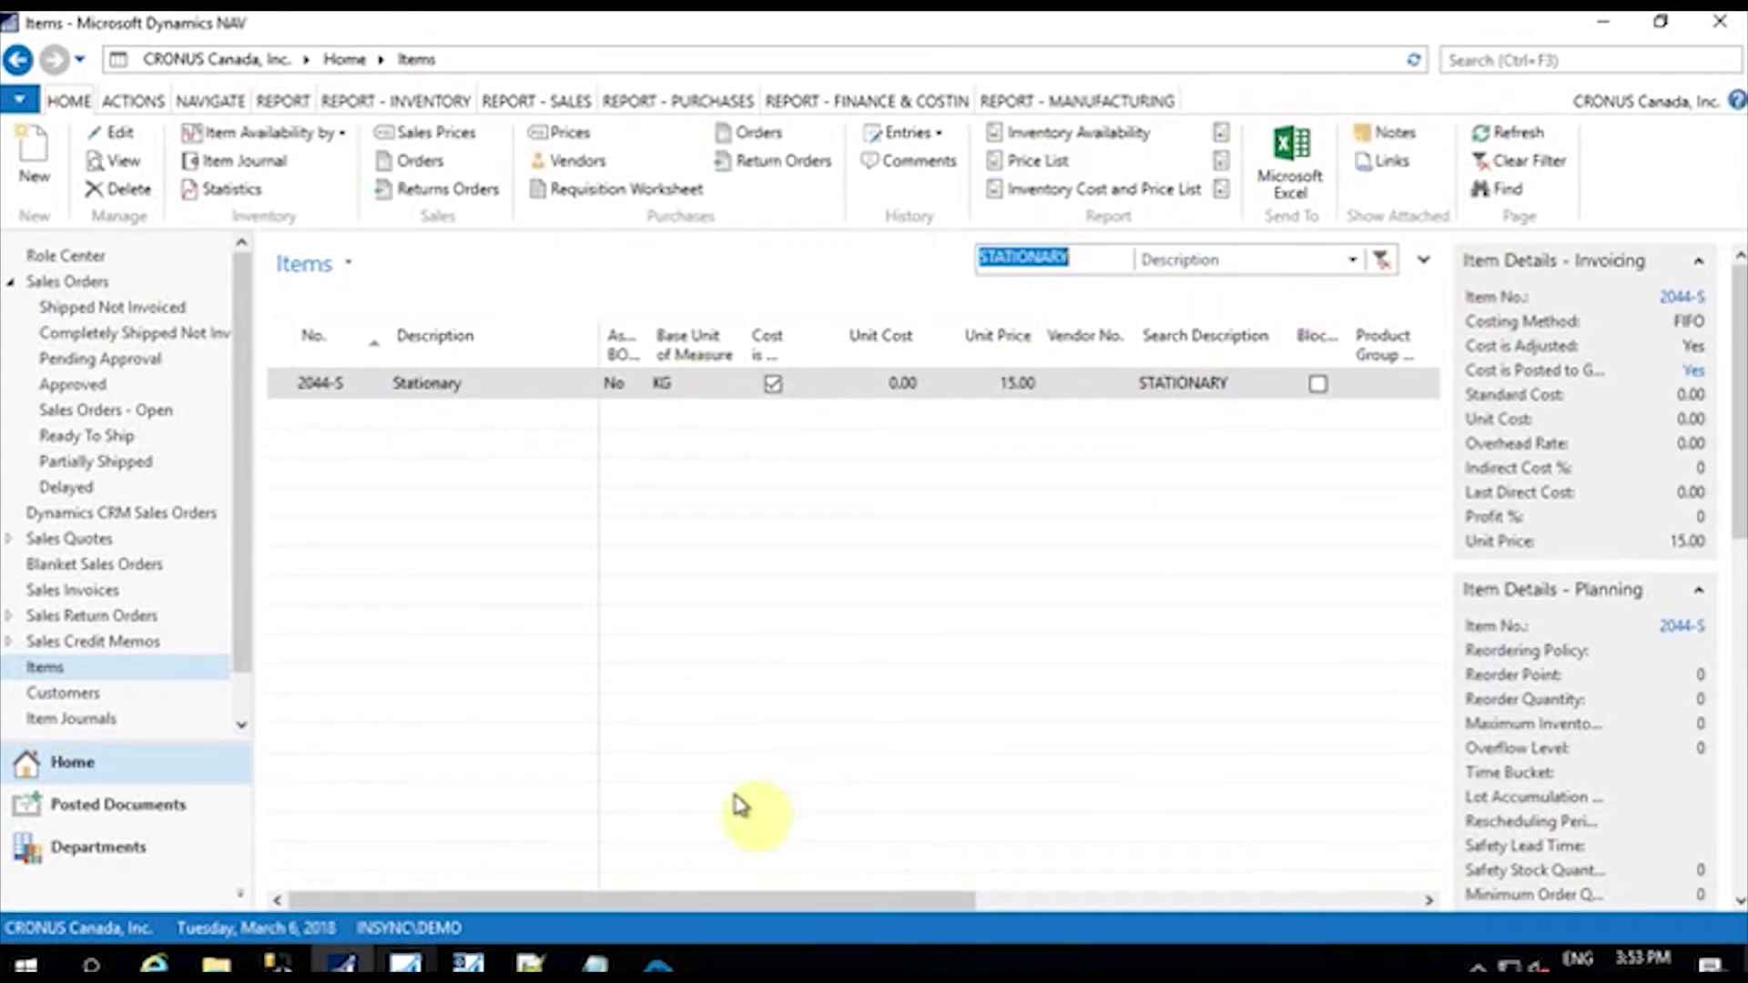
# Step: Run the Product Add sync in the APPSeCONNECT Sync Panel
pyautogui.click(657, 964)
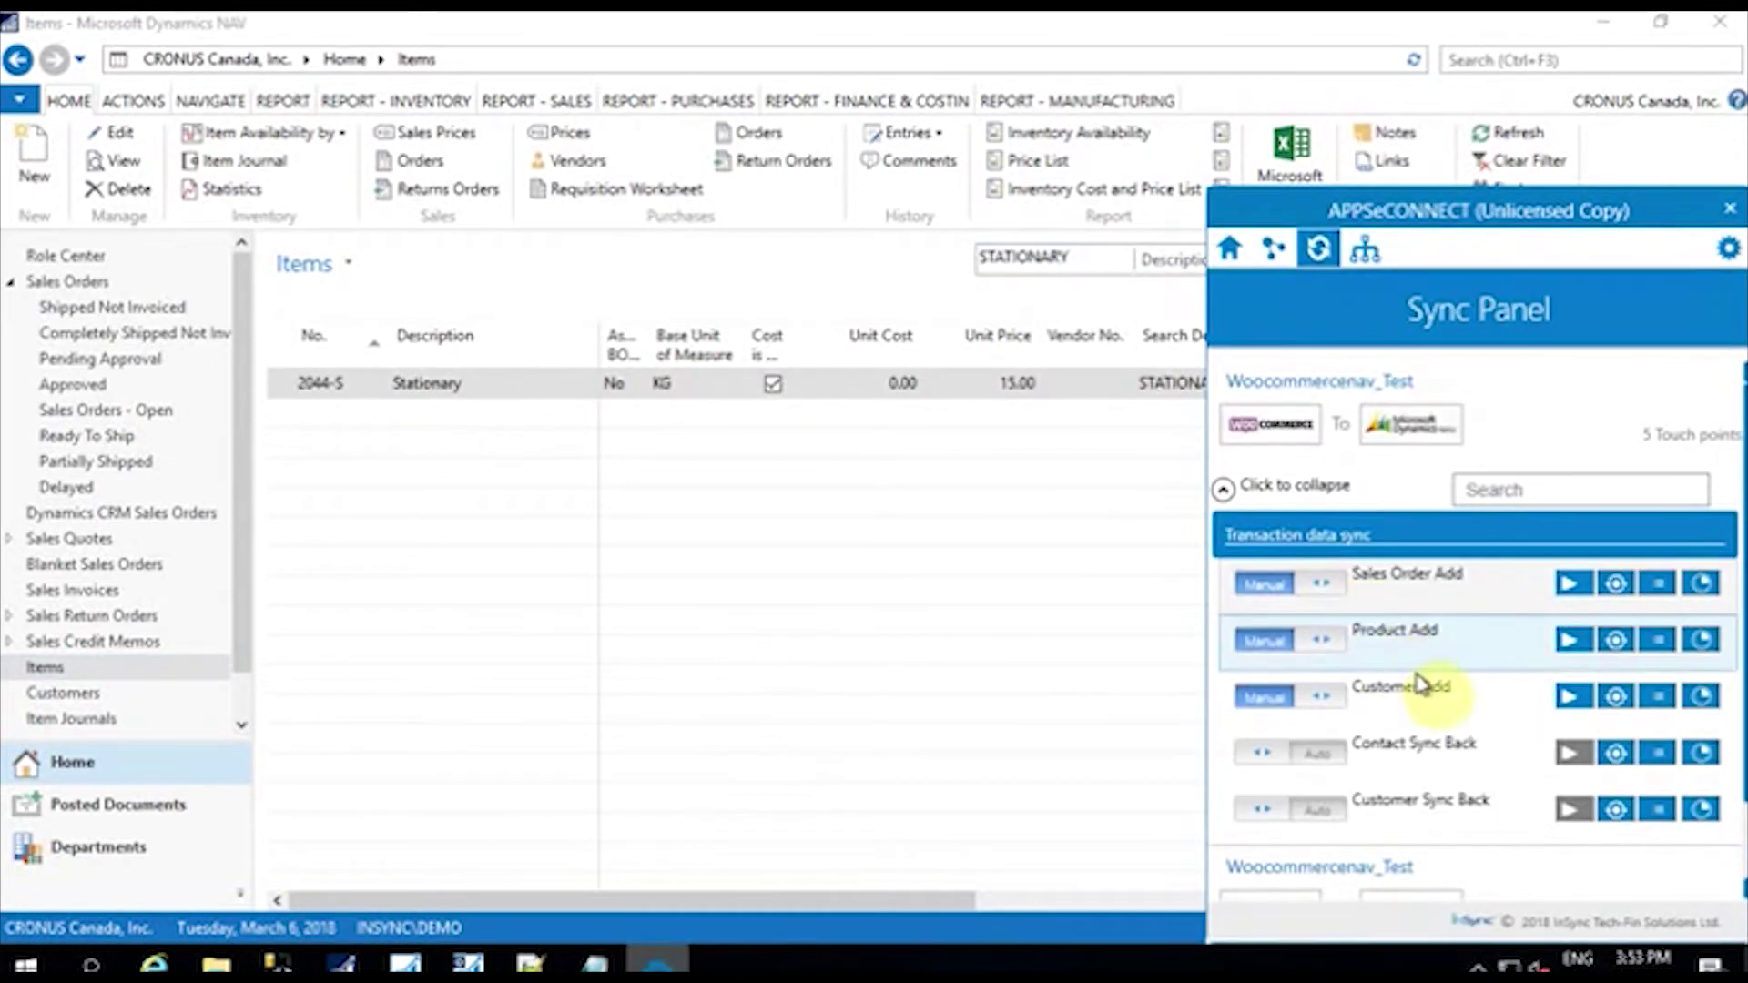
pyautogui.scroll(-1, 1451, 741)
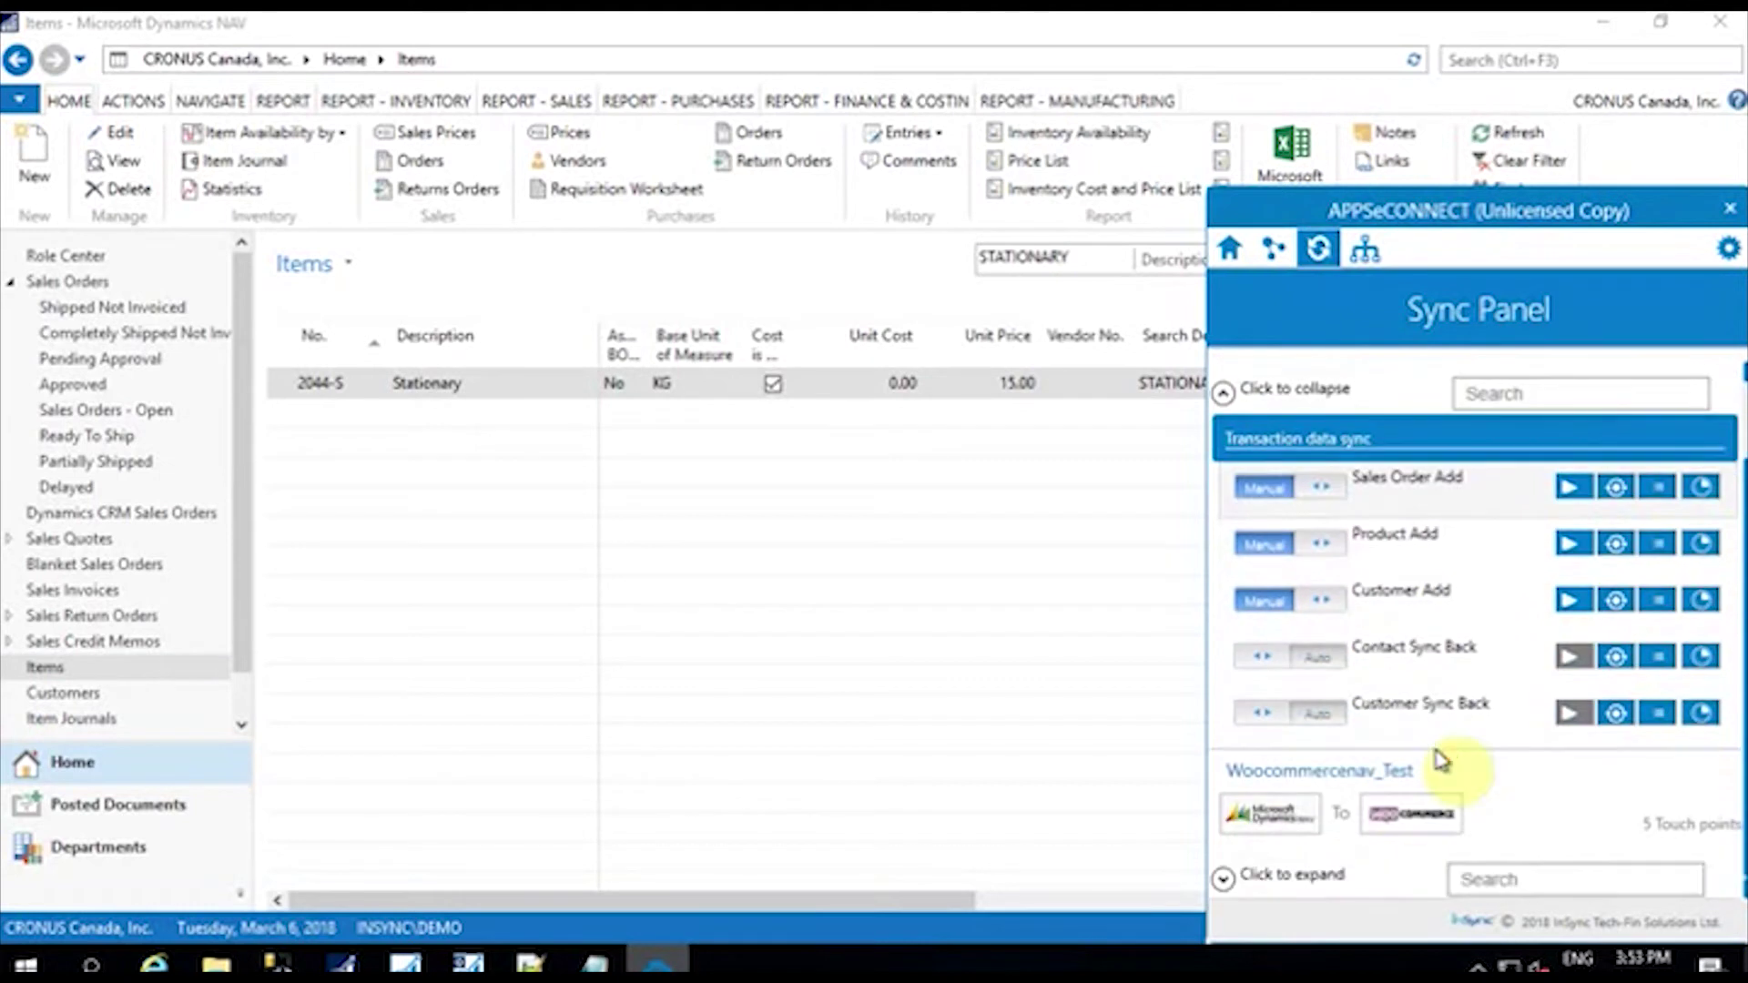
pyautogui.click(1229, 391)
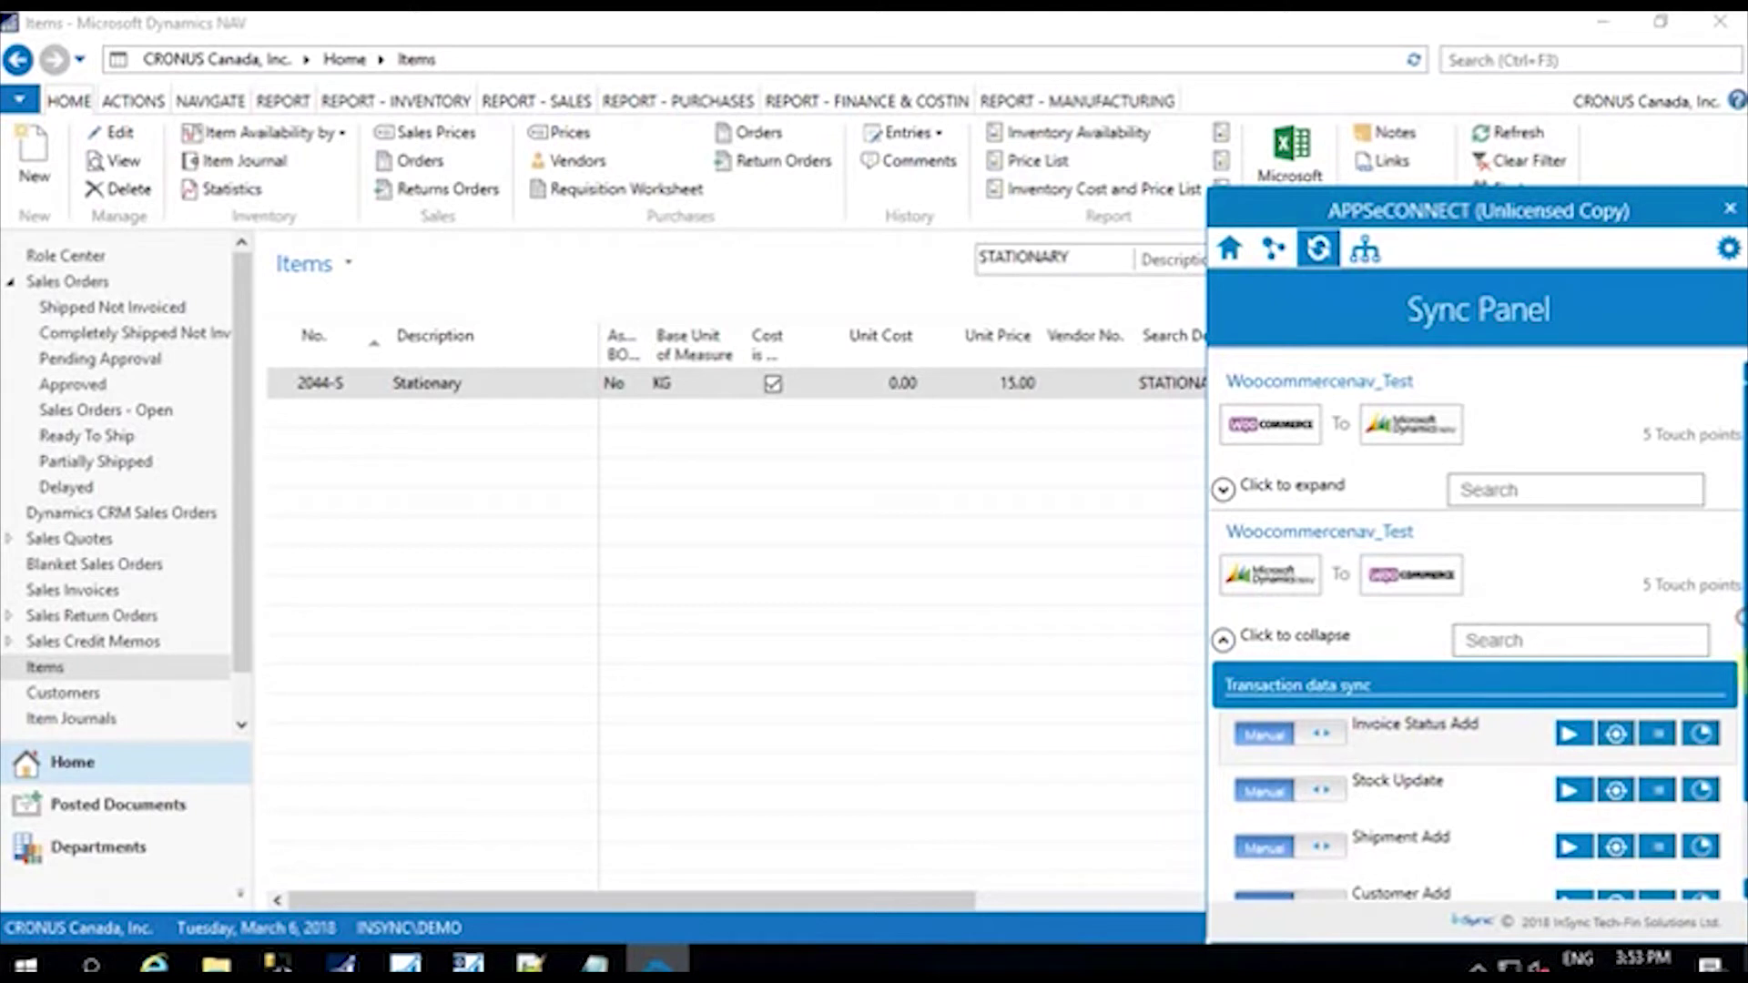
pyautogui.scroll(-1, 1438, 728)
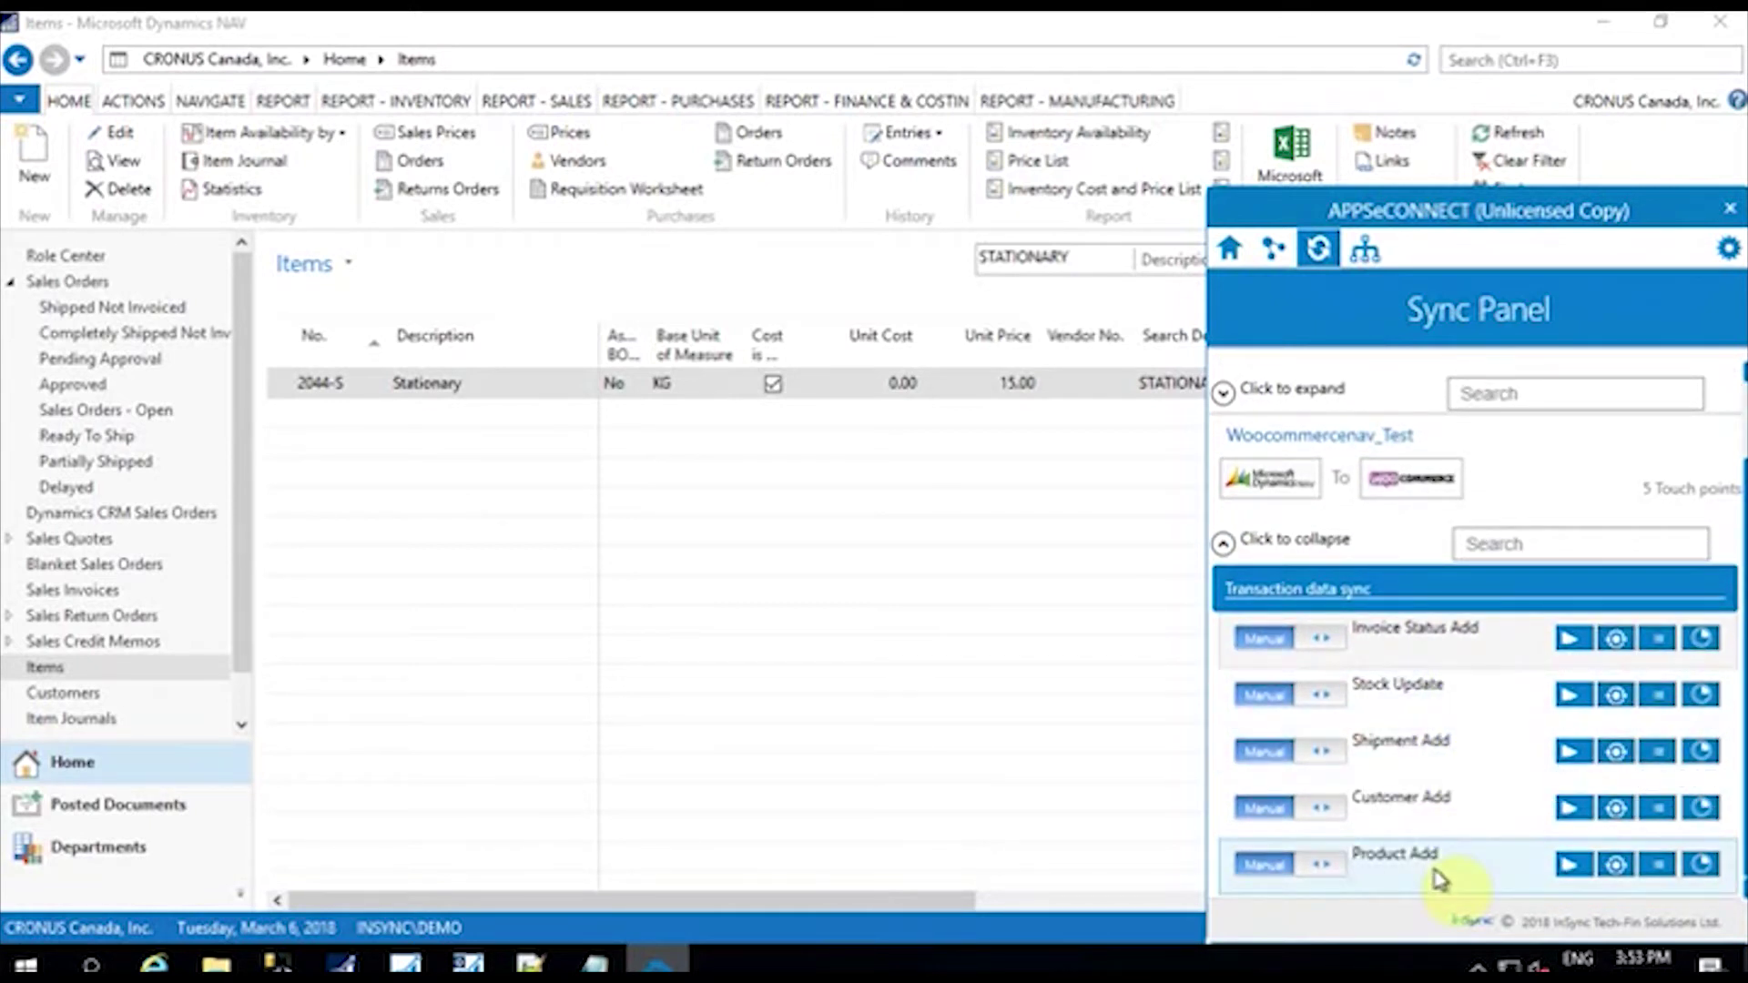
pyautogui.click(1571, 867)
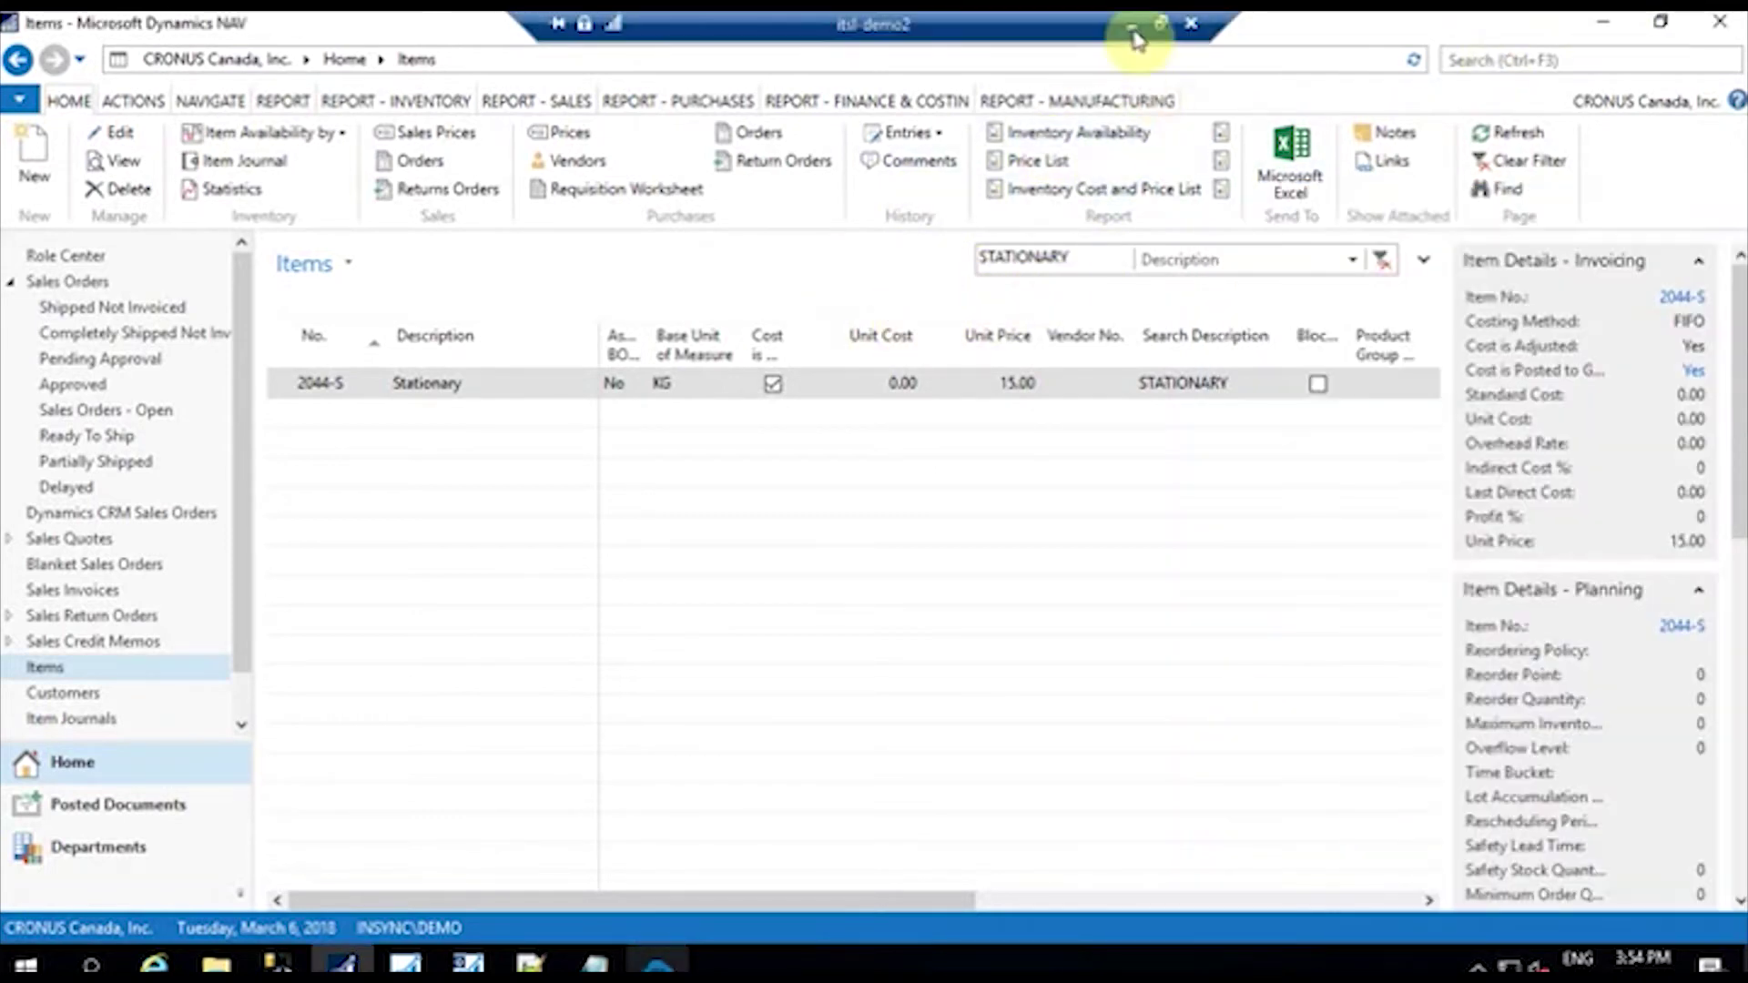
pyautogui.click(1132, 25)
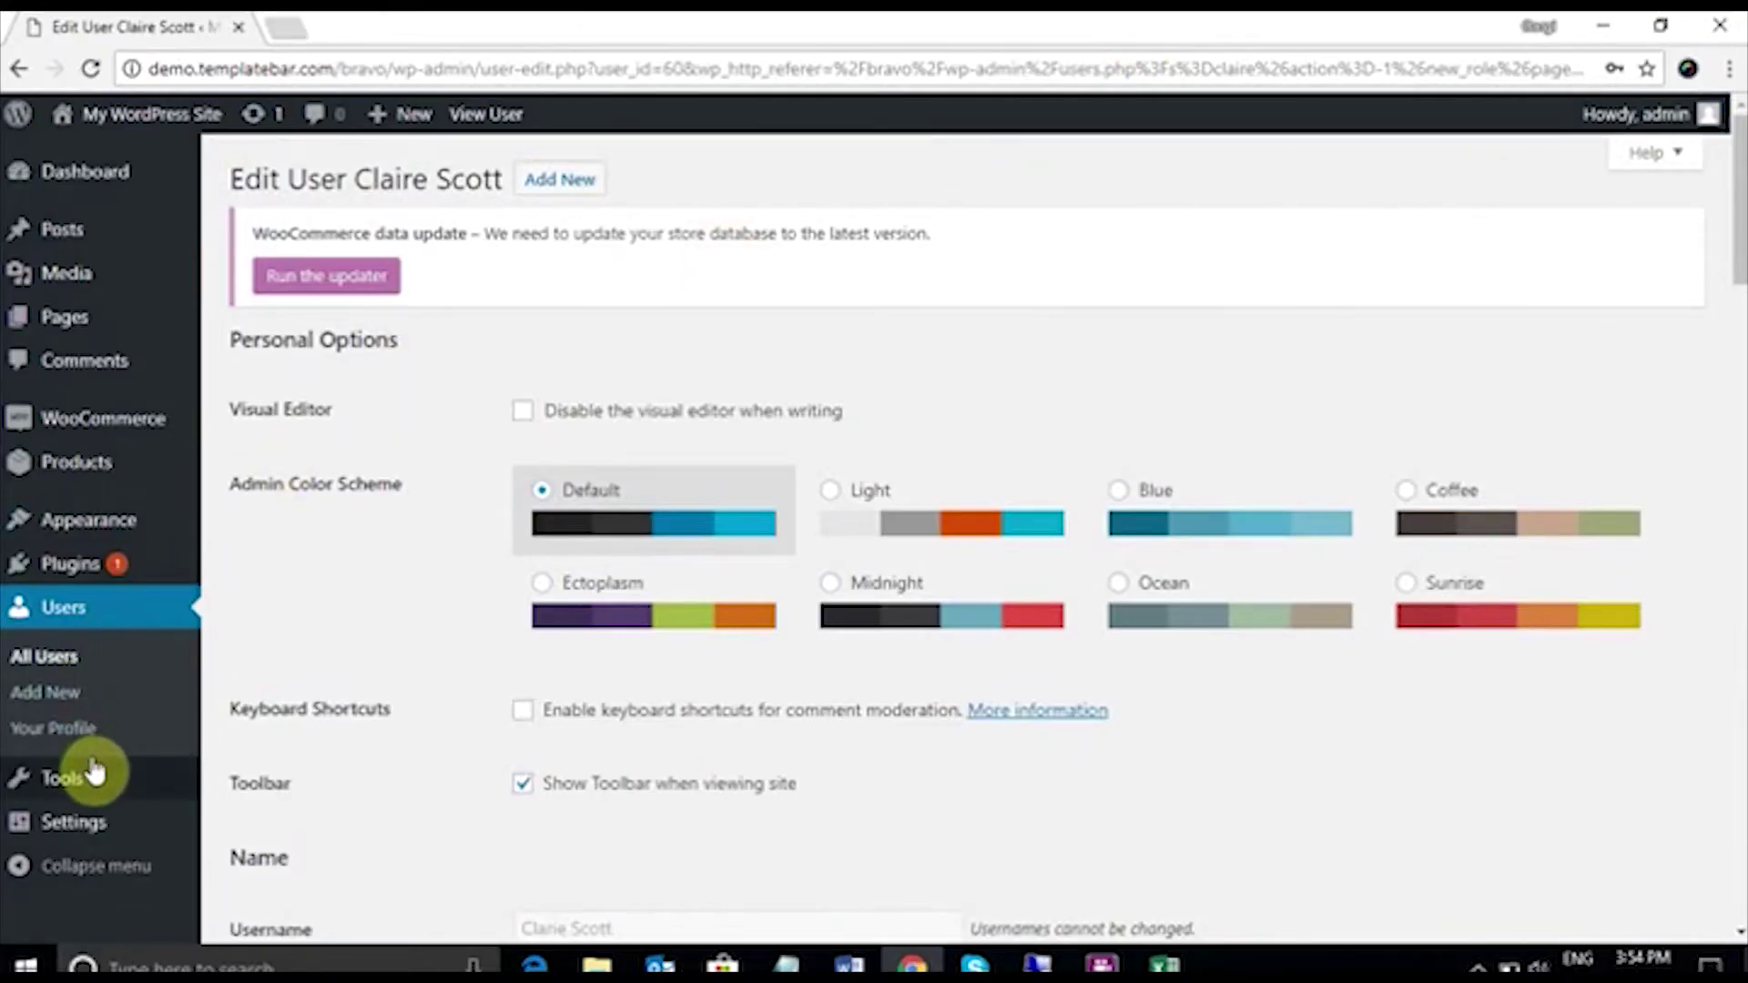
pyautogui.moveTo(110, 481)
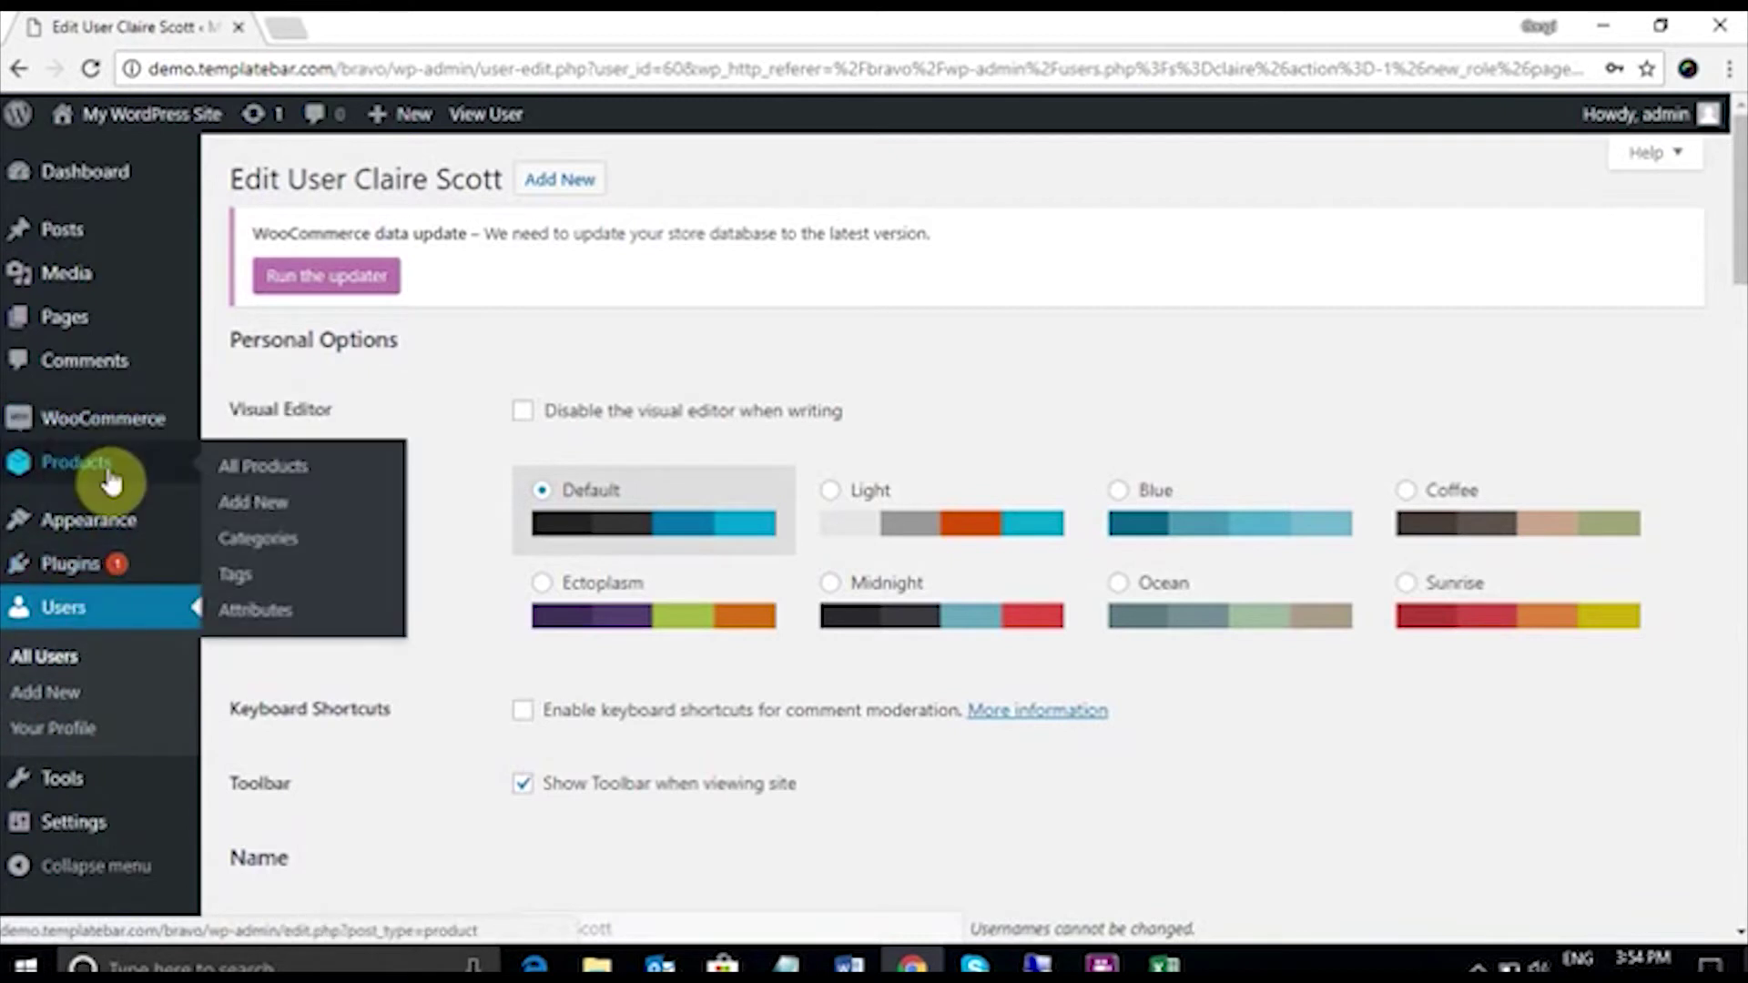
pyautogui.click(240, 464)
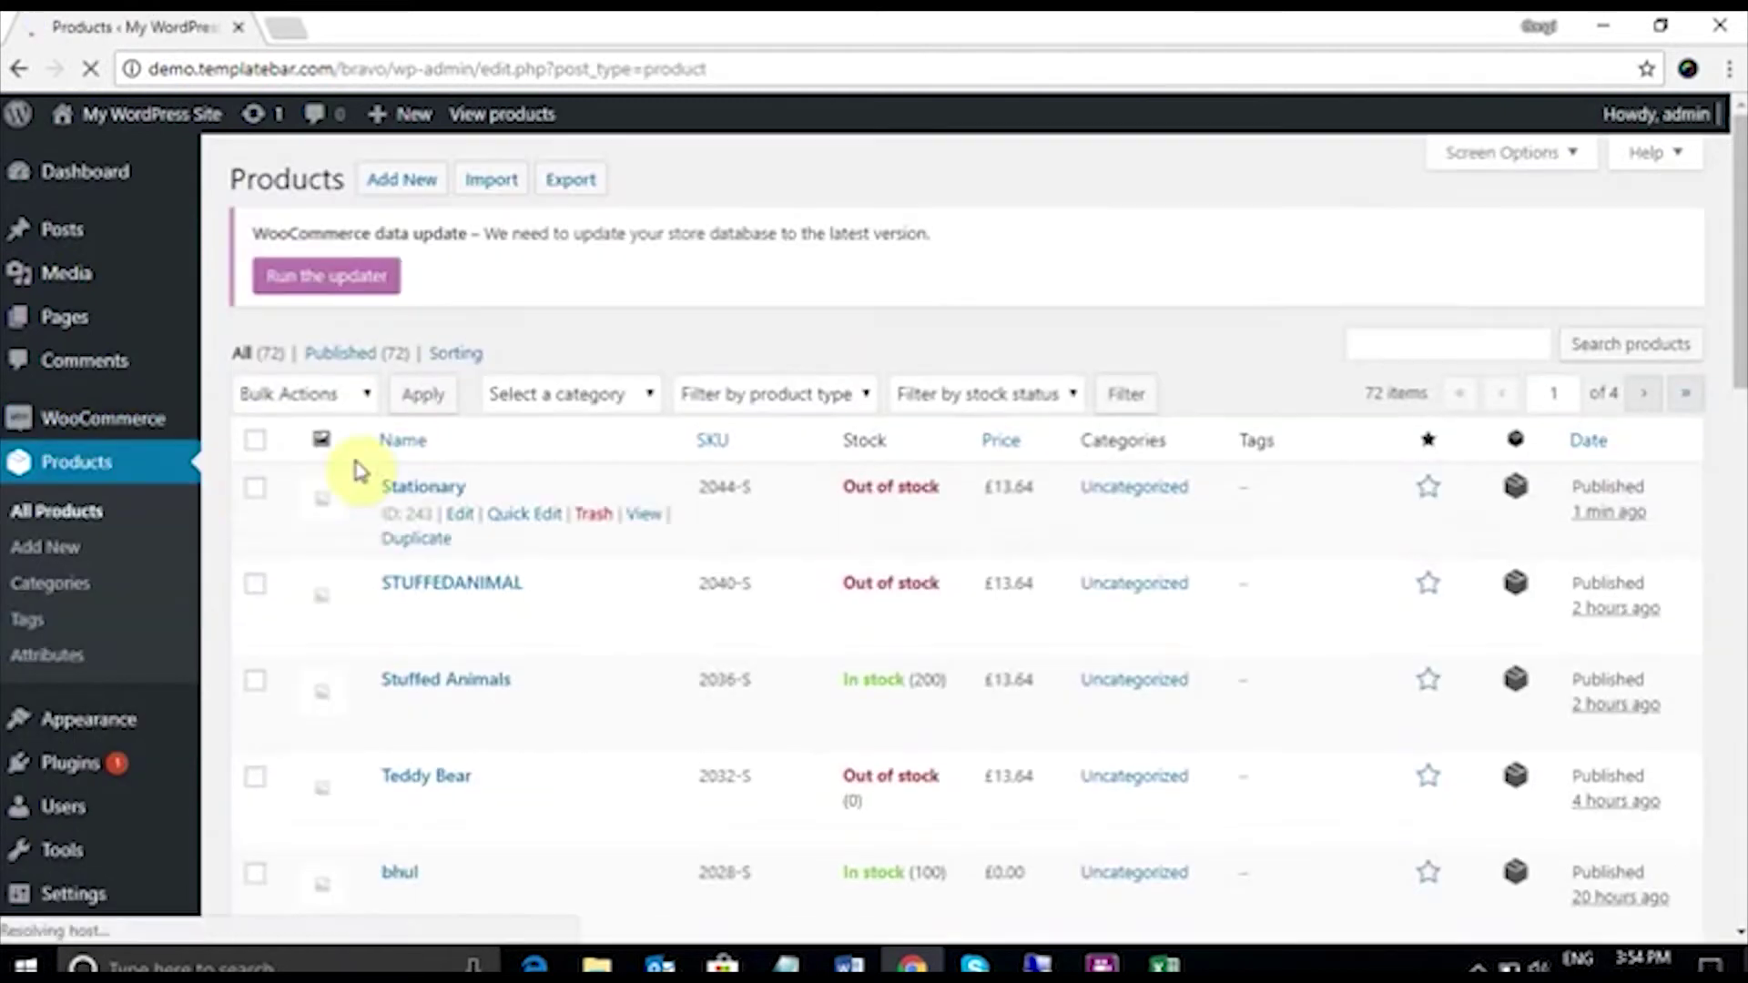
pyautogui.moveTo(398, 536)
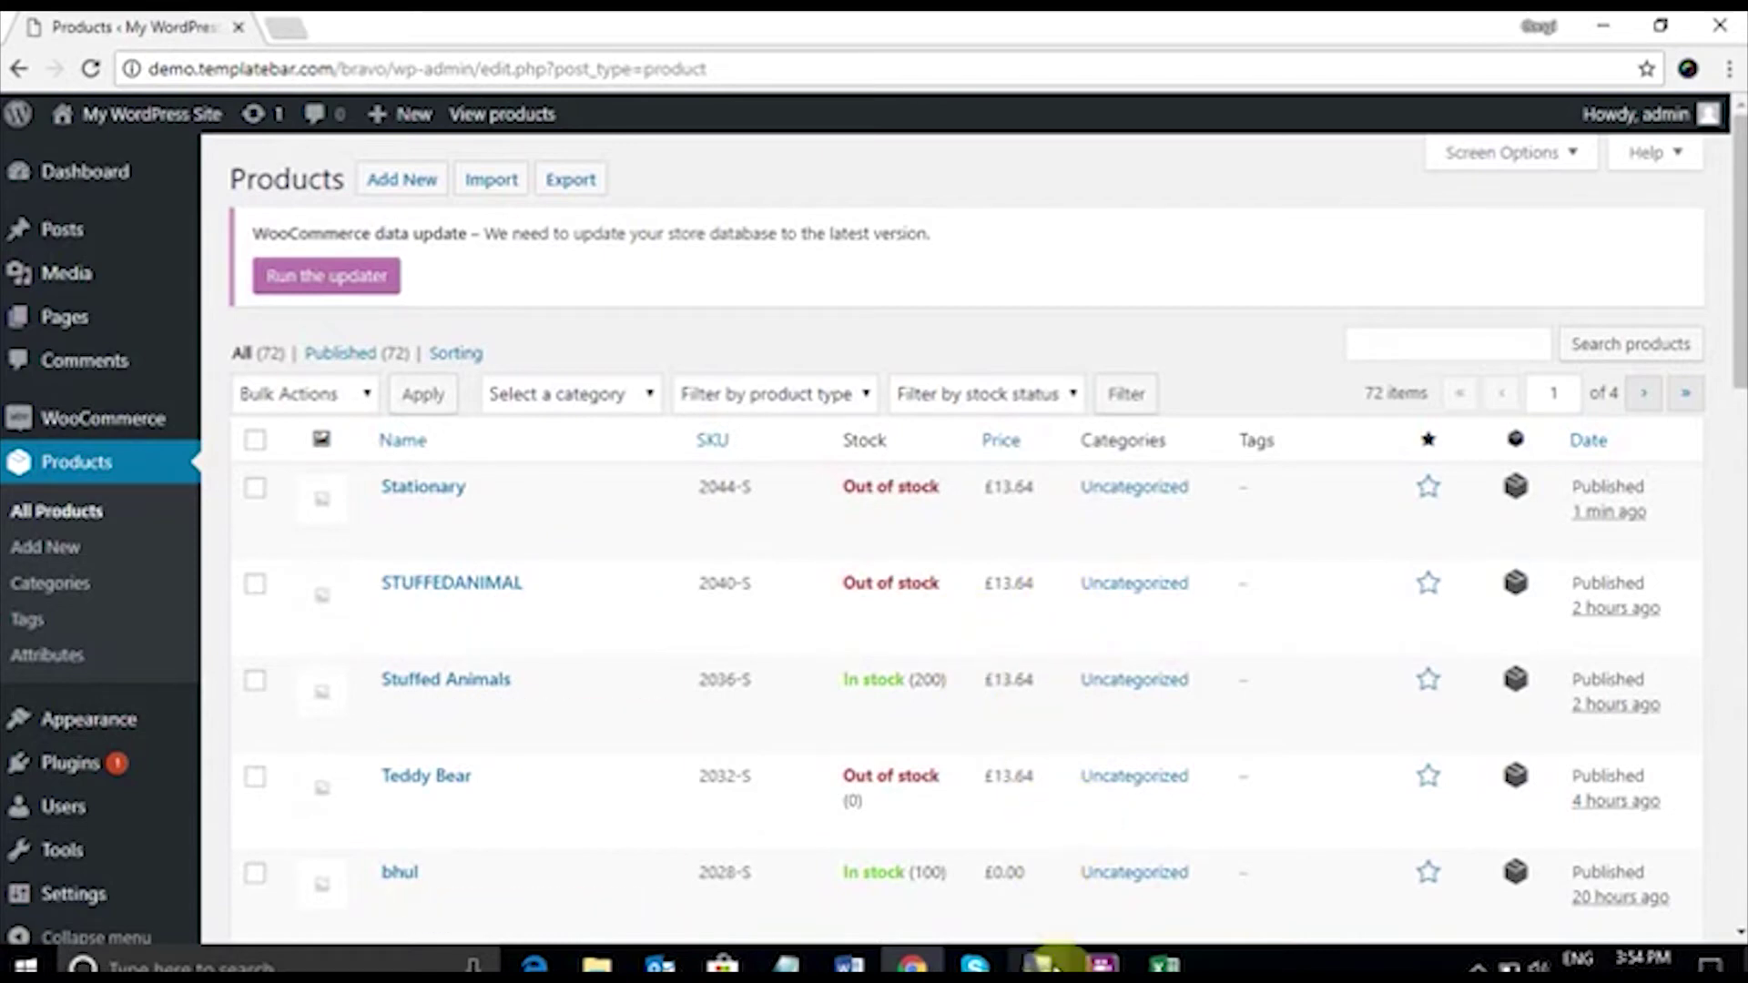
pyautogui.moveTo(1042, 963)
pyautogui.click(1121, 865)
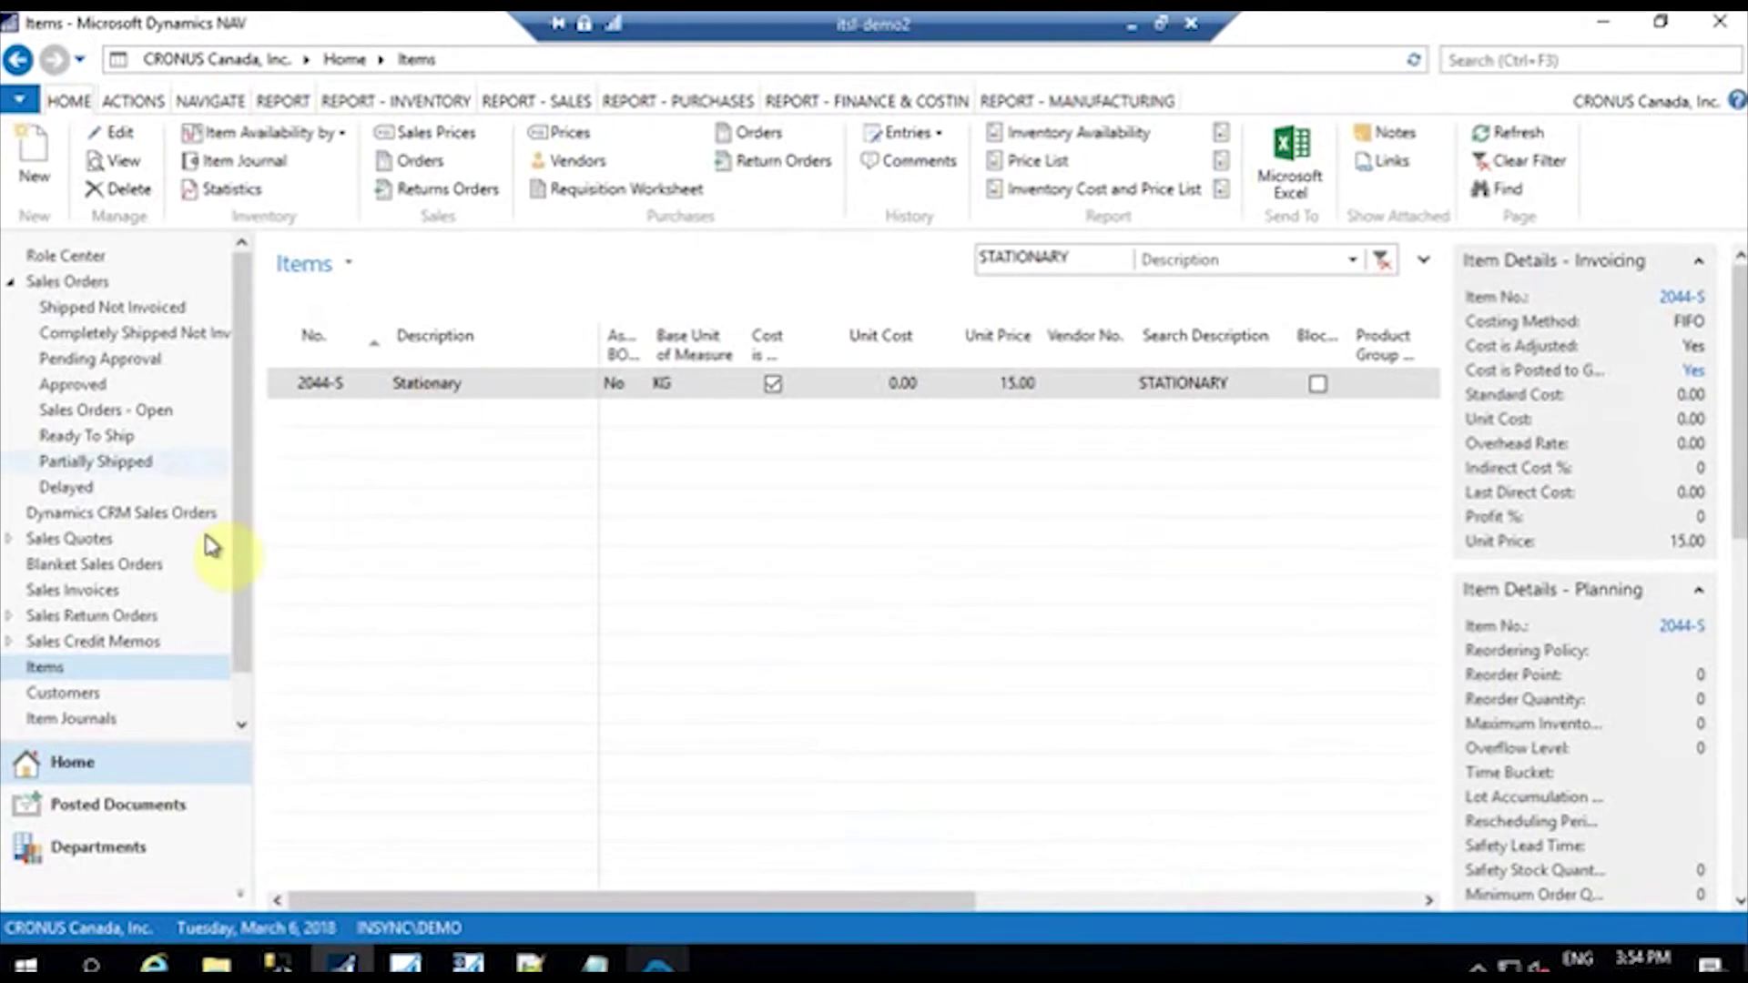
# Step: Open the 2044-S Stationary item card and launch its Item Journal
pyautogui.click(495, 387)
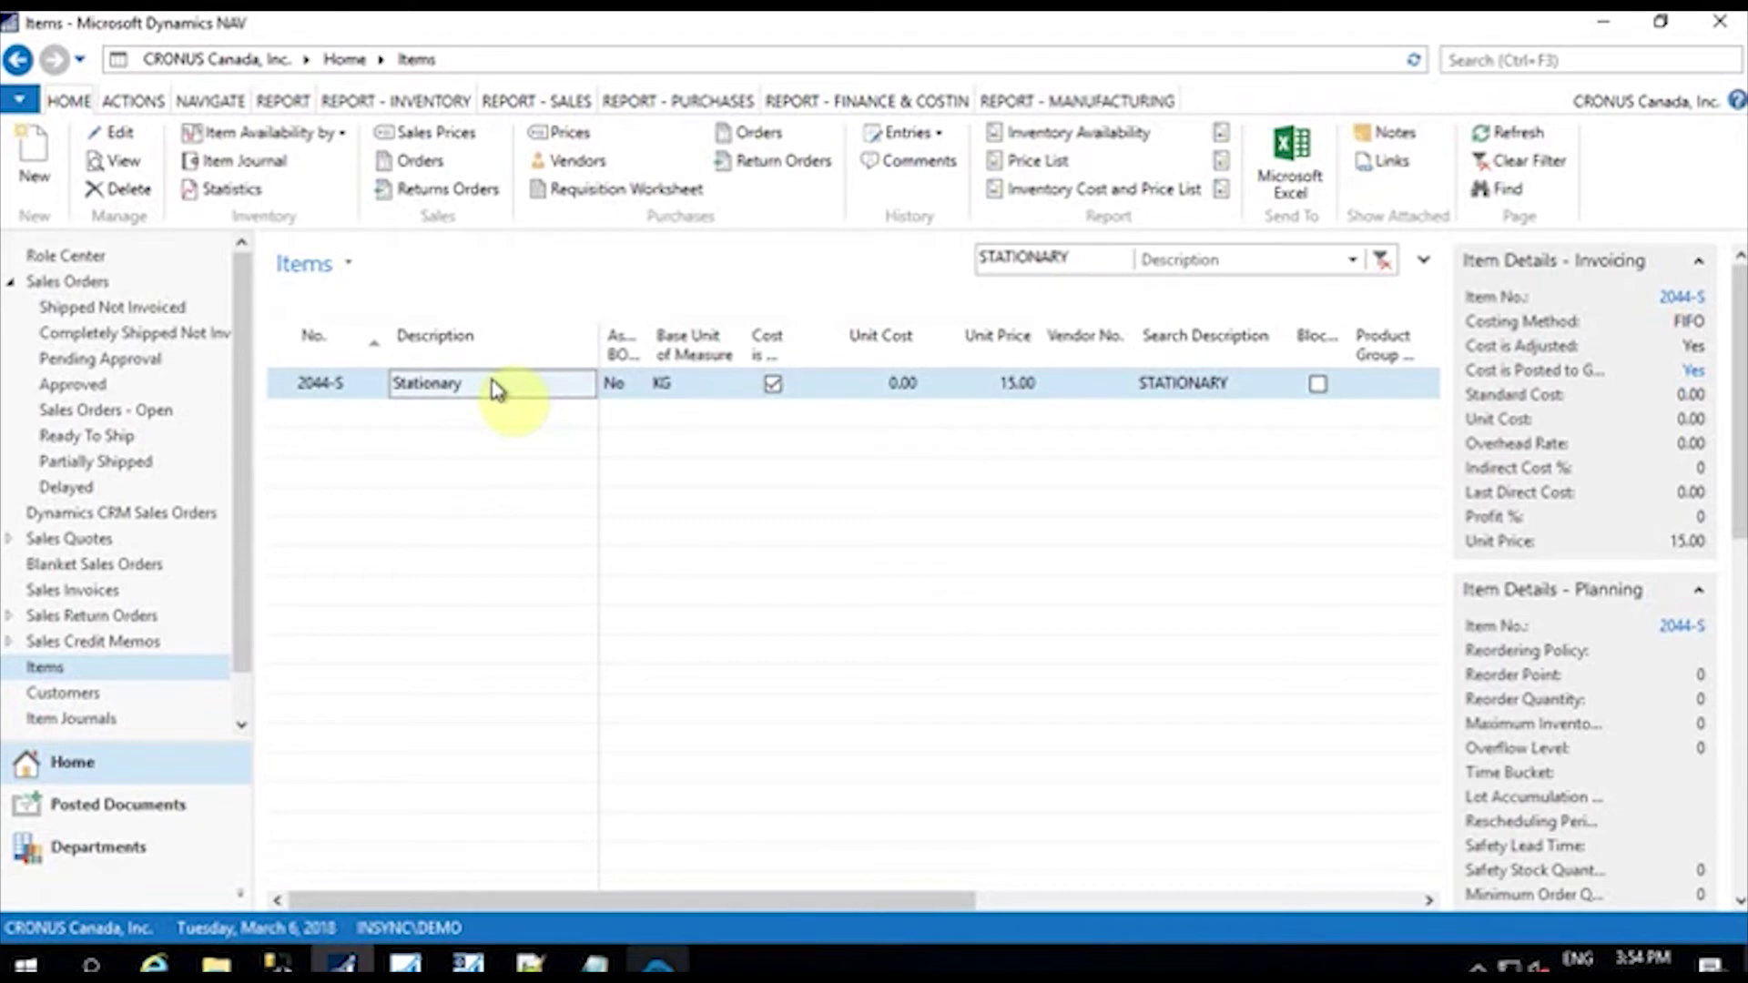
pyautogui.doubleClick(497, 387)
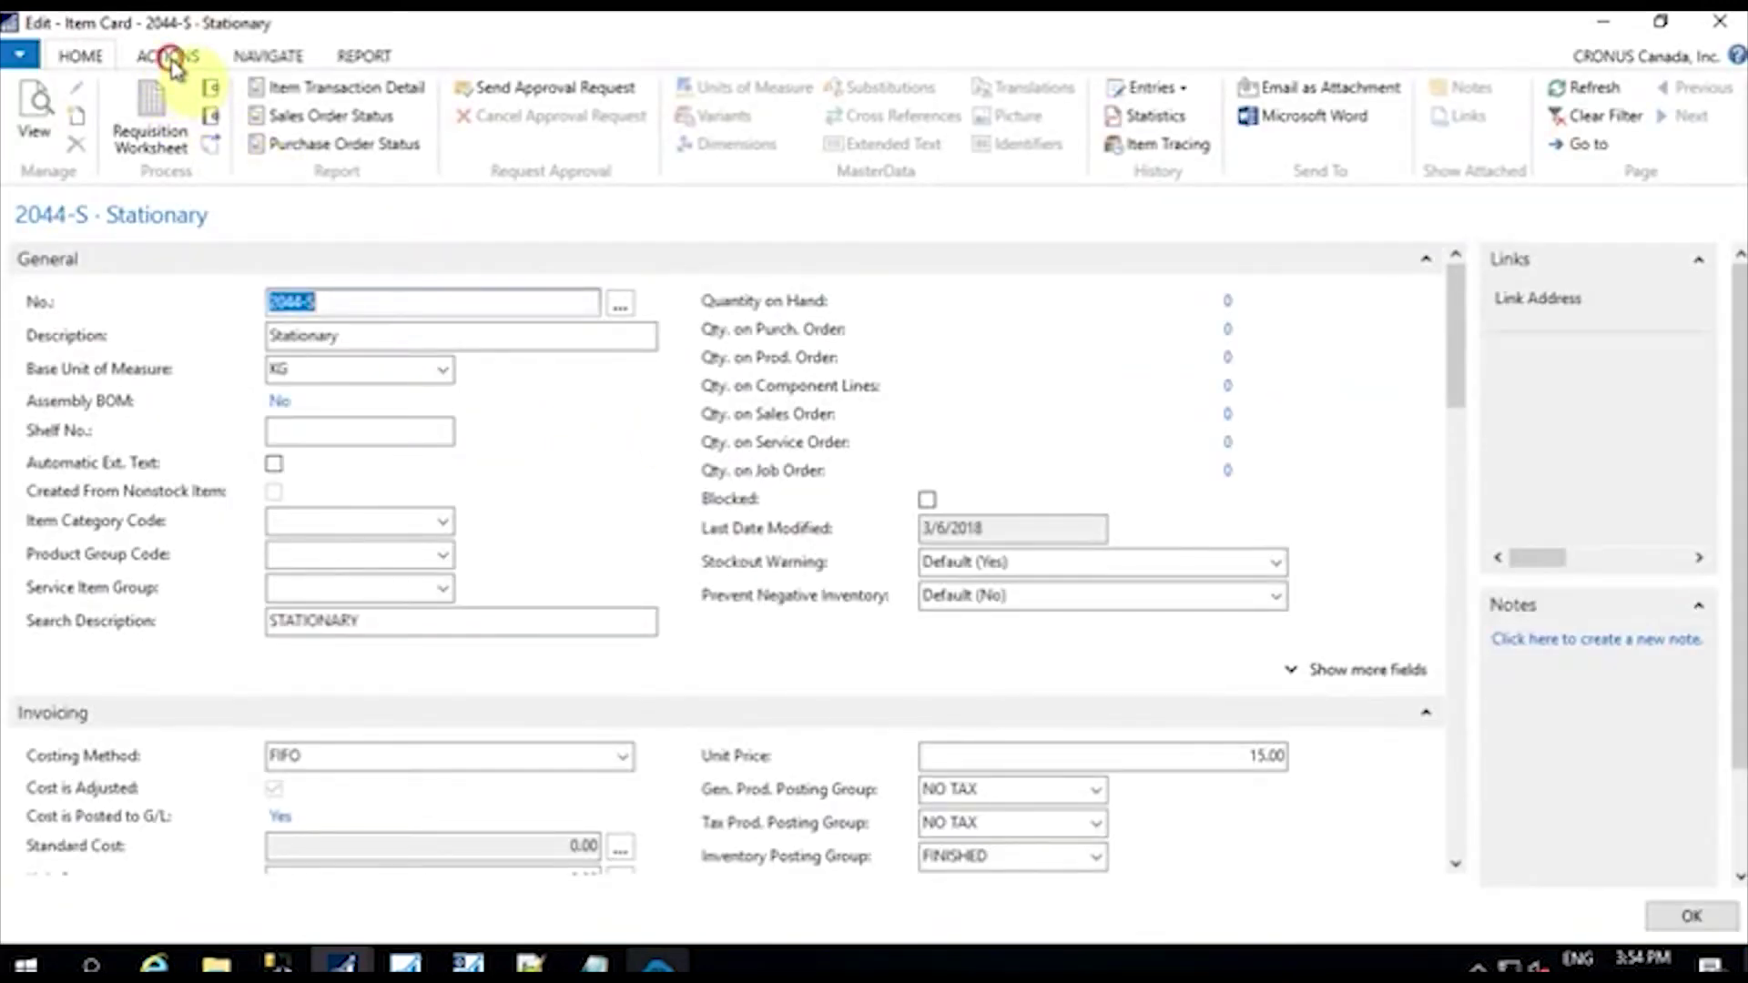
pyautogui.click(169, 56)
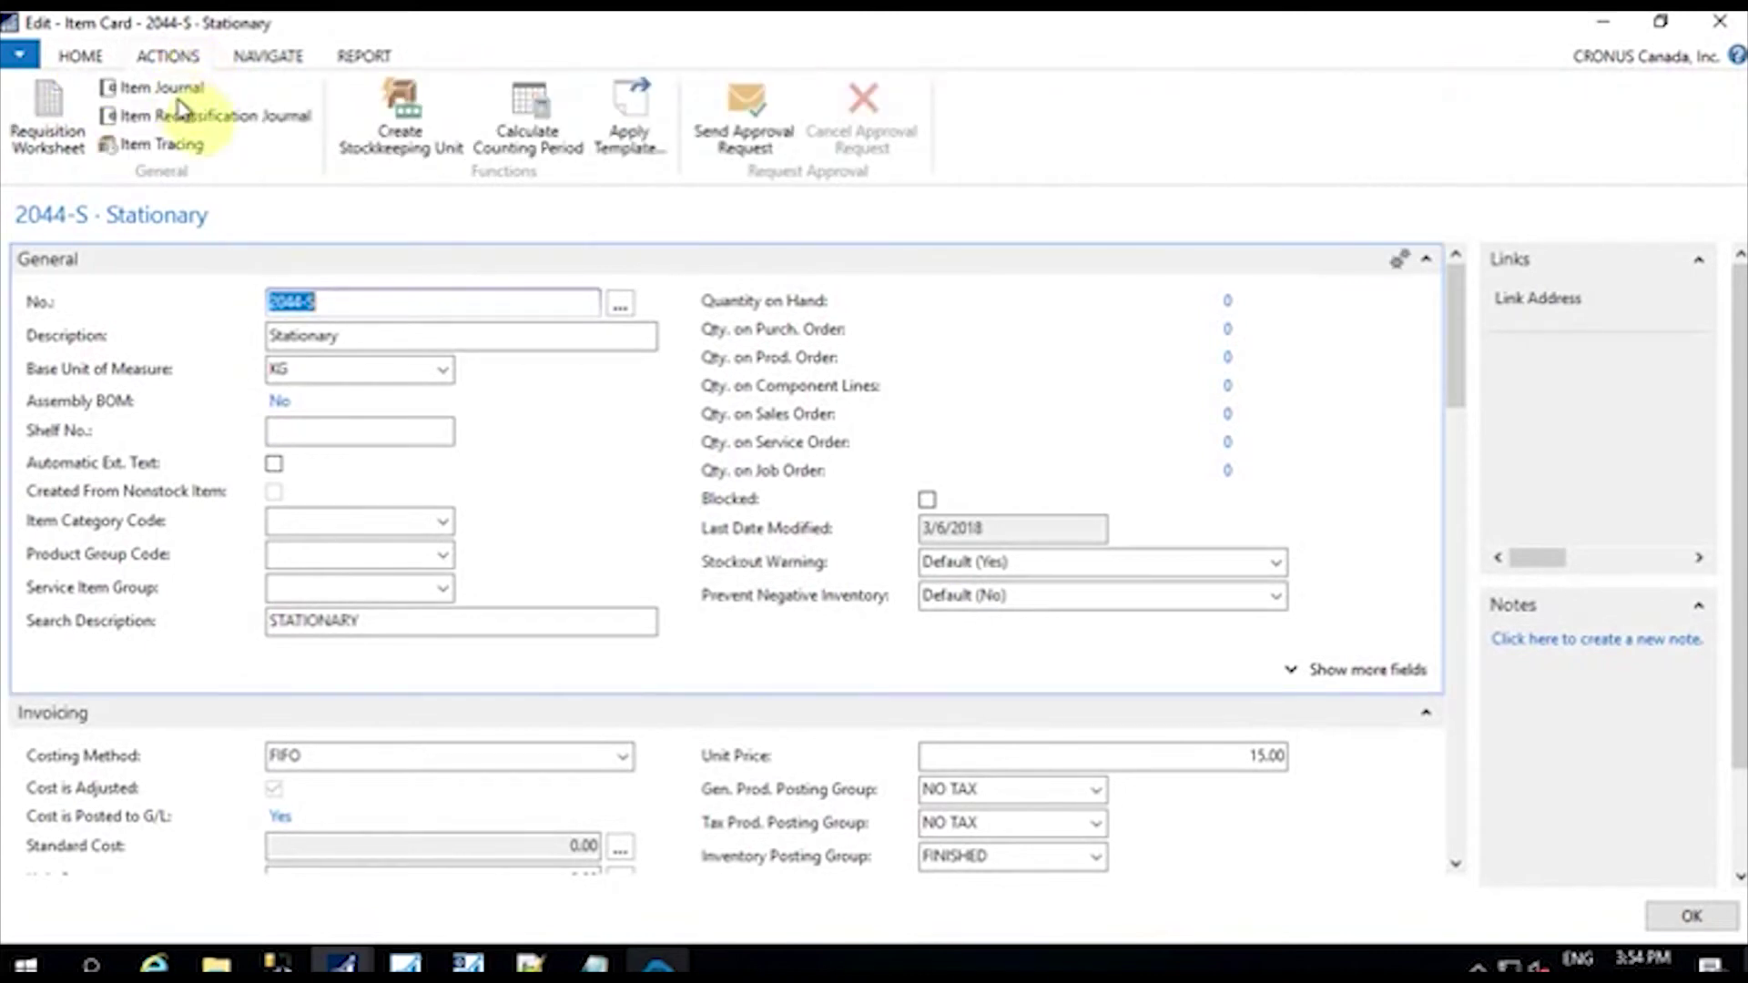
pyautogui.click(176, 86)
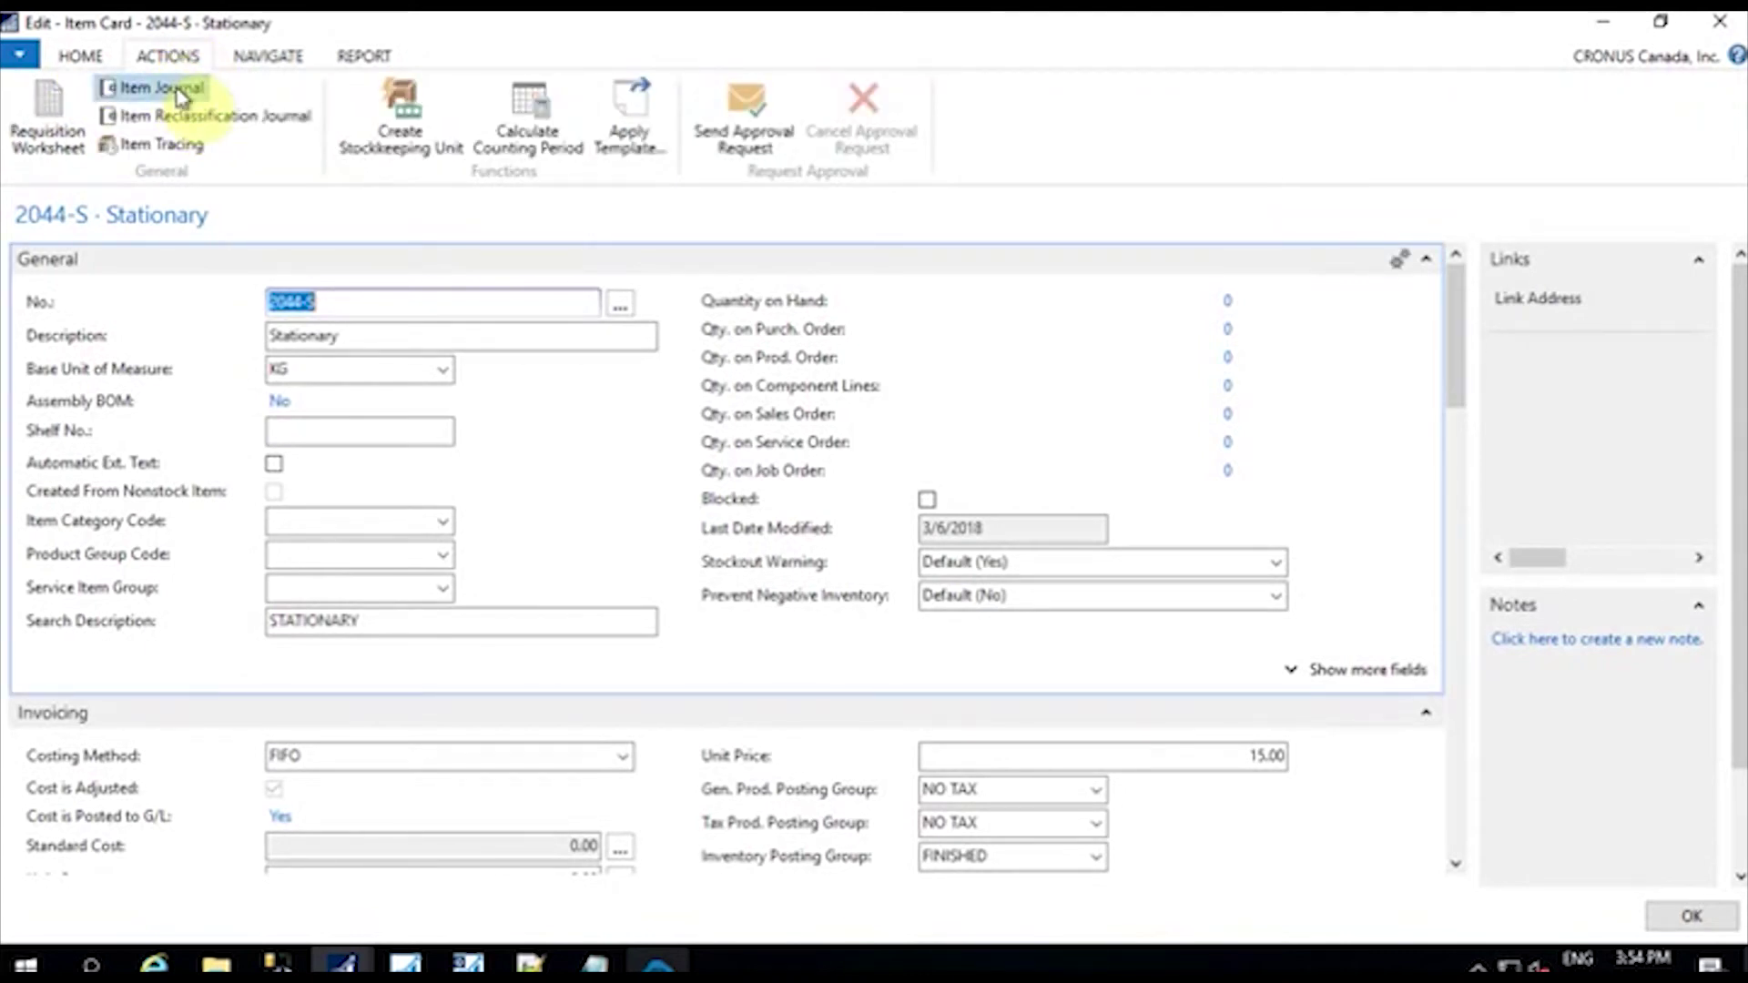
pyautogui.press('Escape')
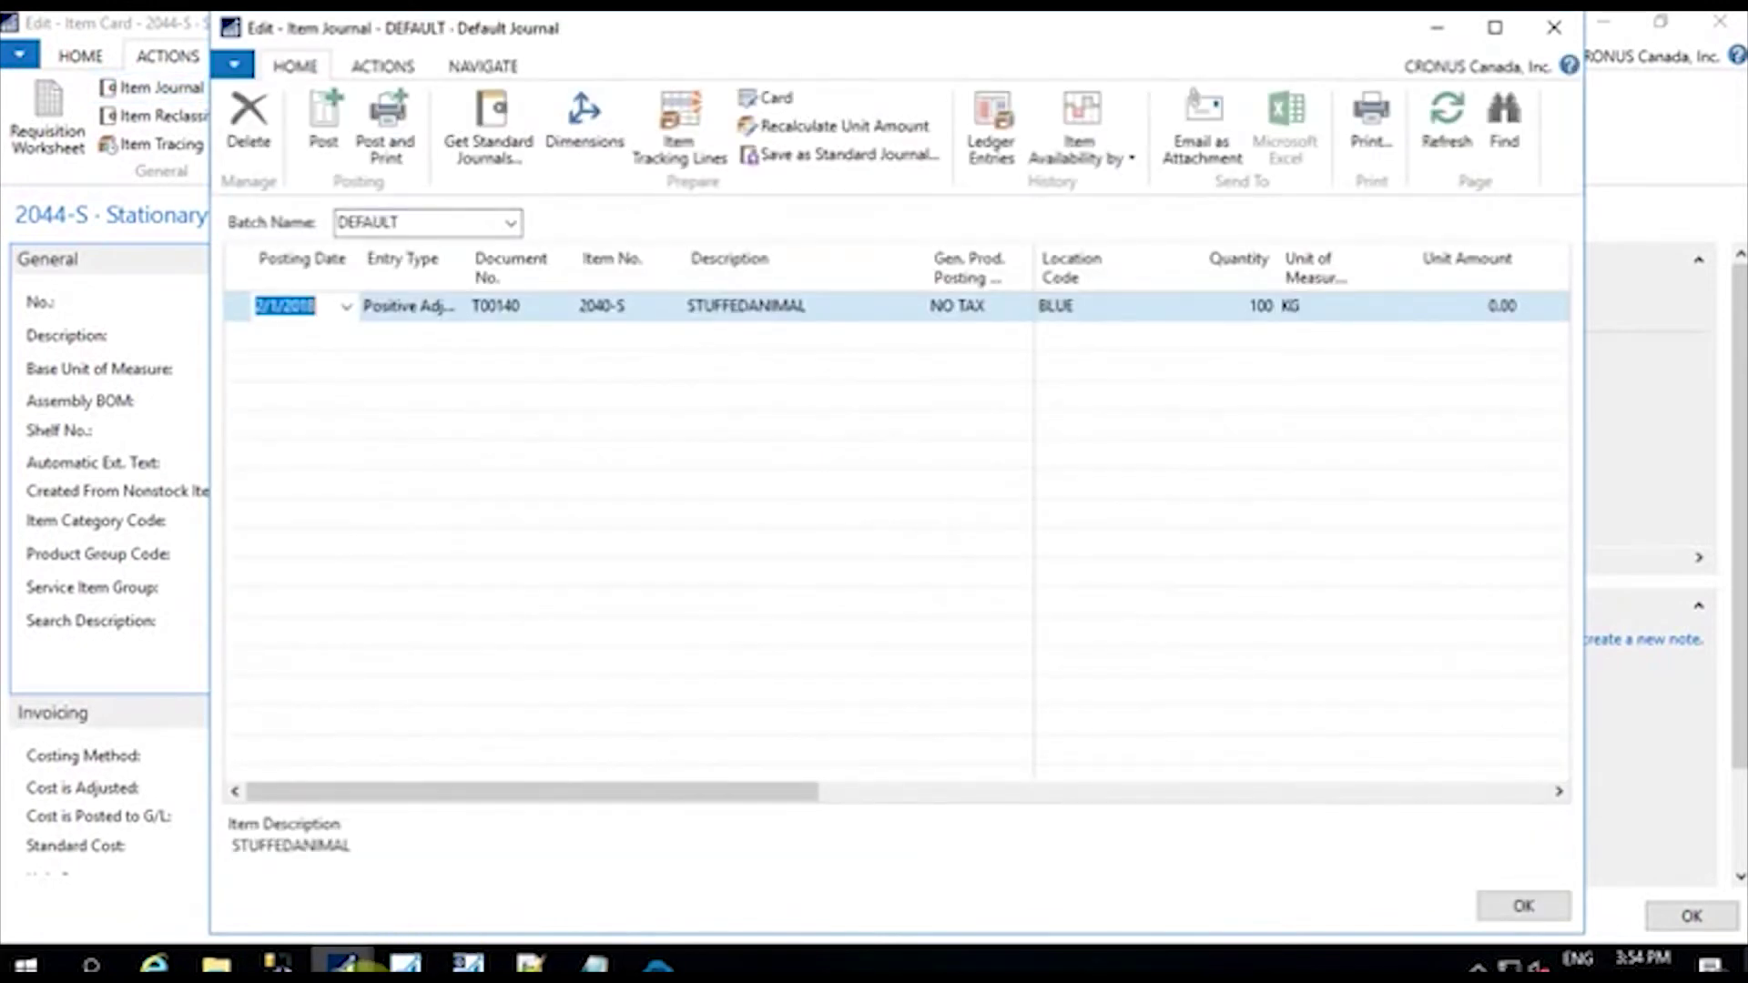
# Step: Bring the Item Journal window back to the front and maximize it
pyautogui.click(1554, 28)
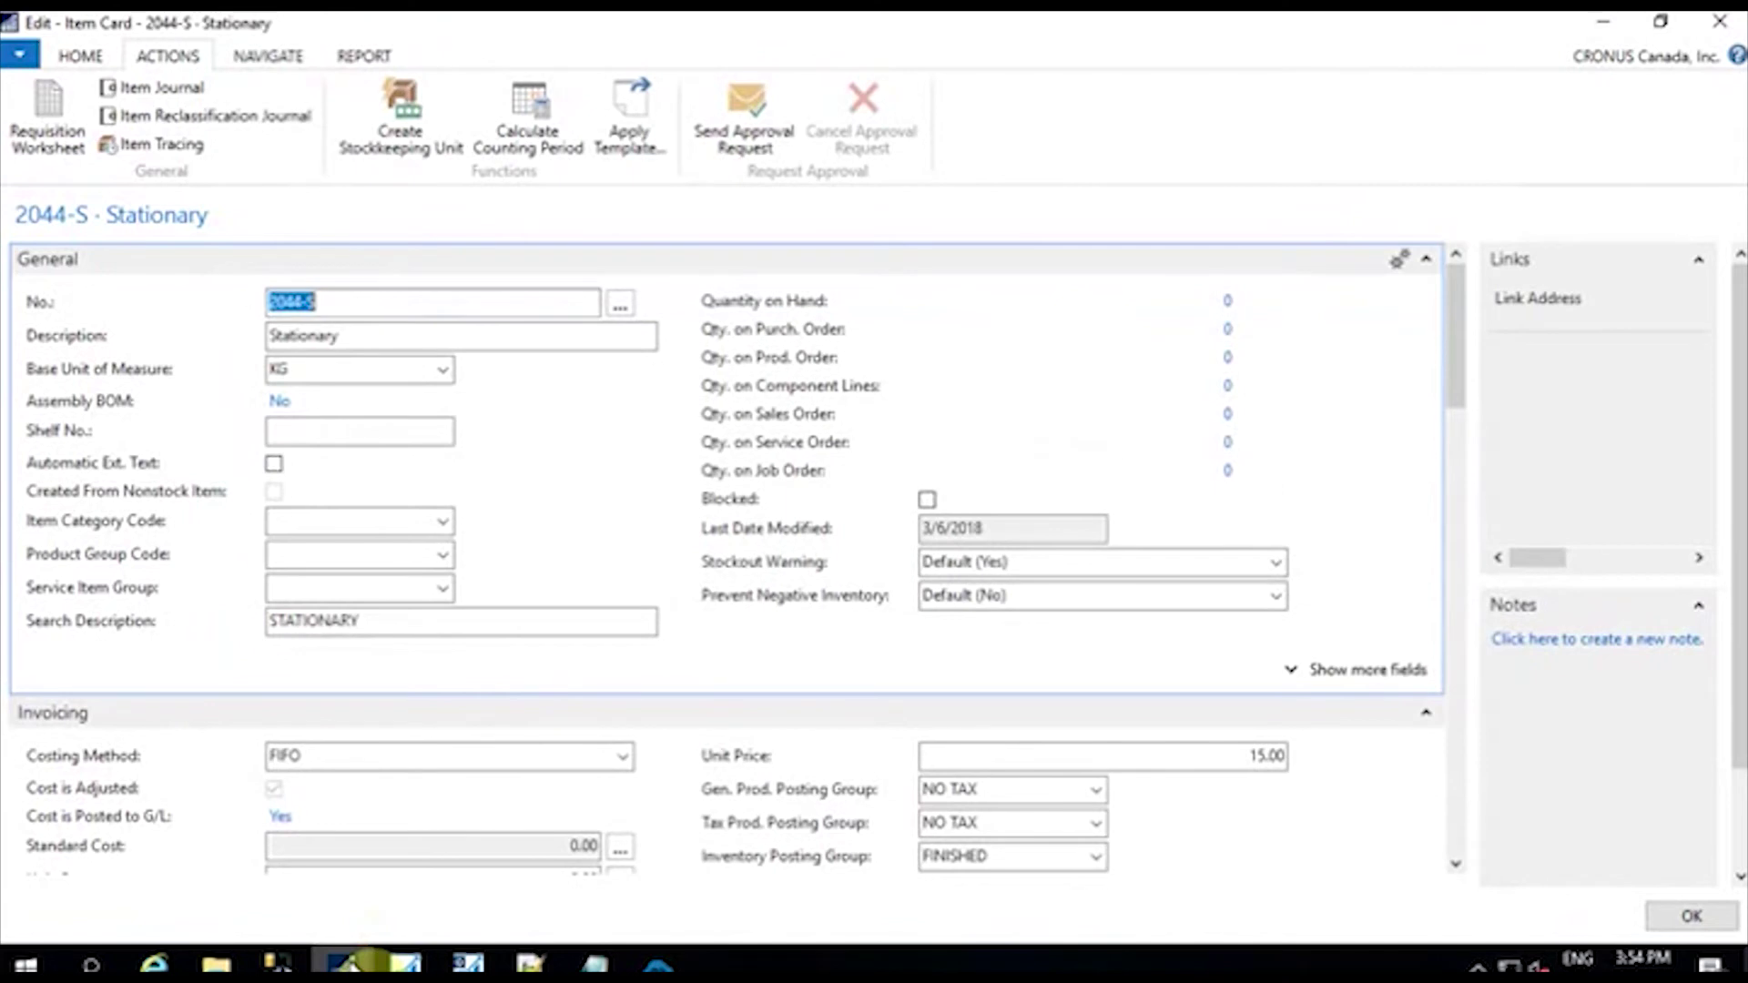
pyautogui.click(353, 963)
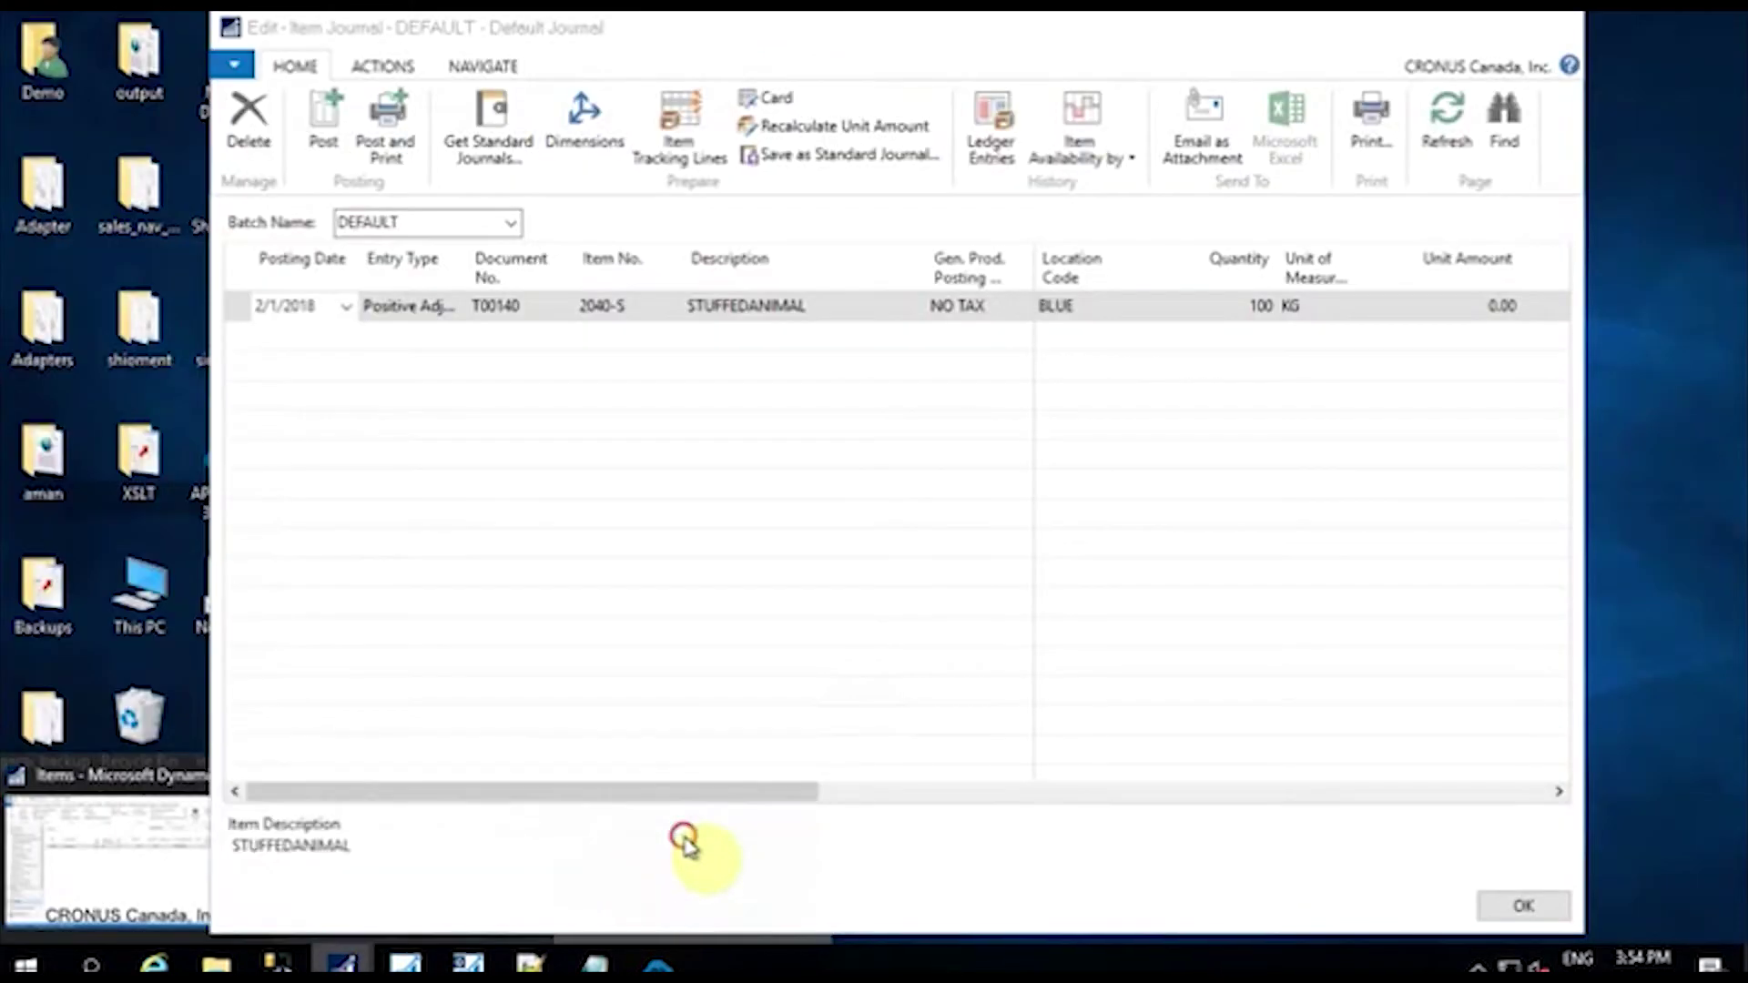
pyautogui.click(683, 847)
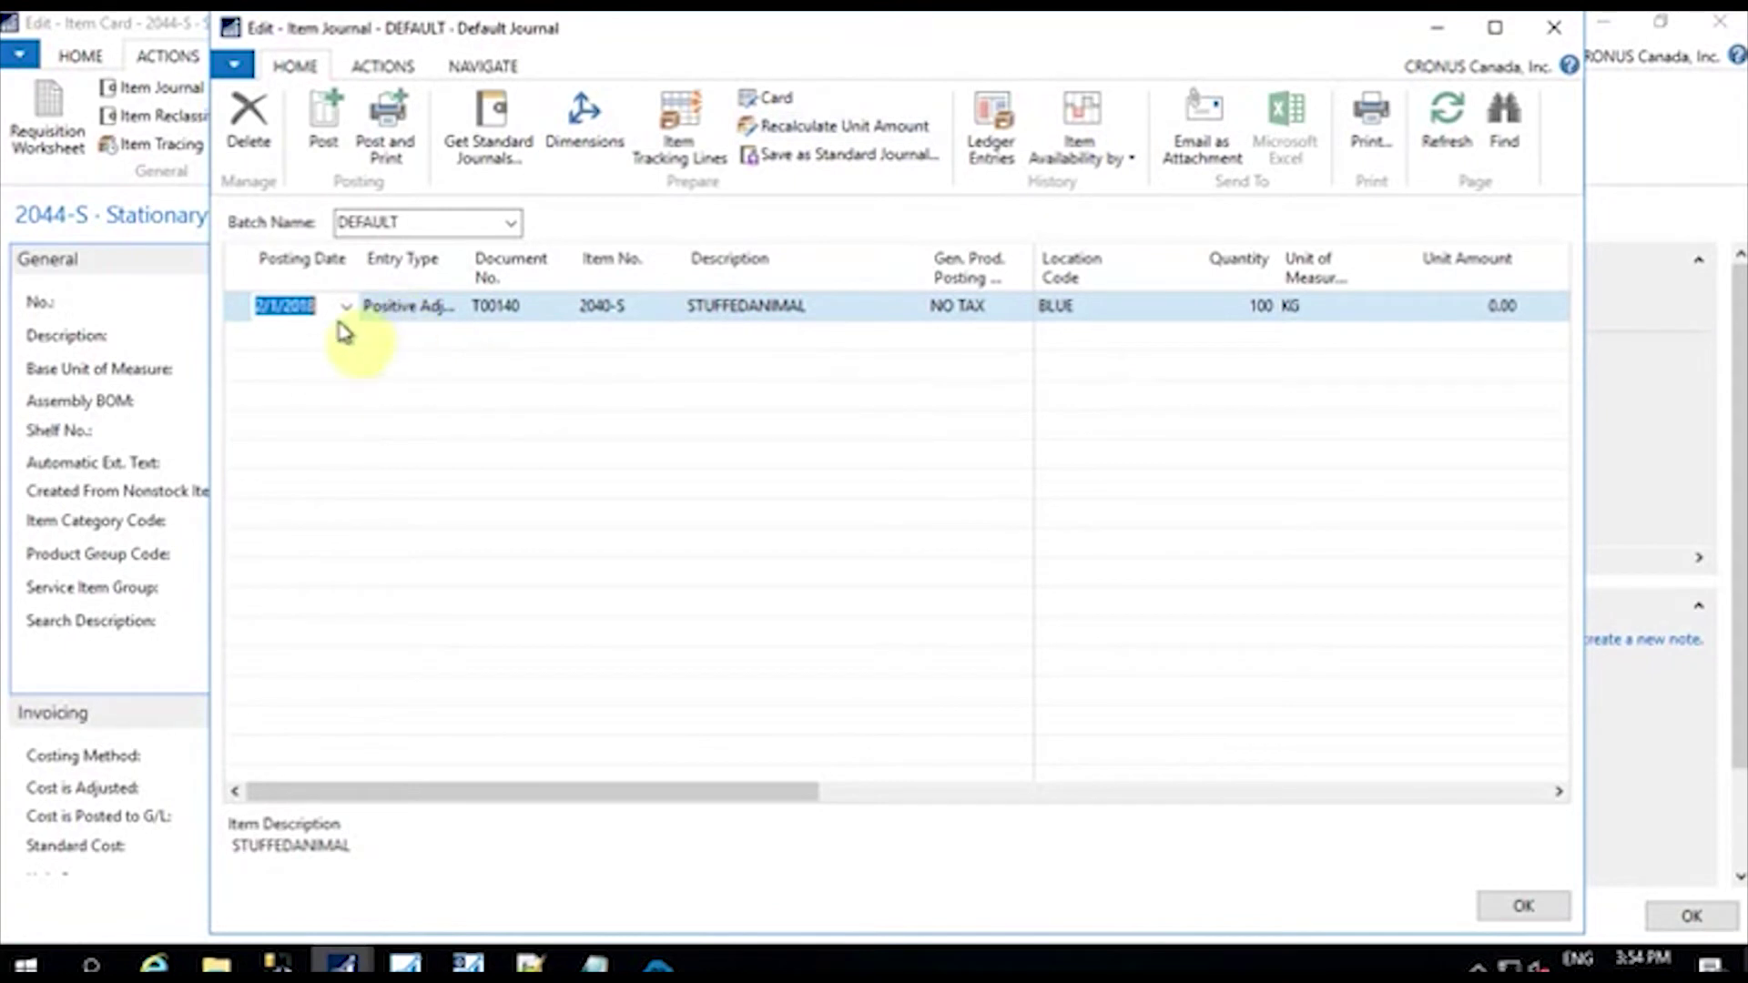
pyautogui.click(426, 307)
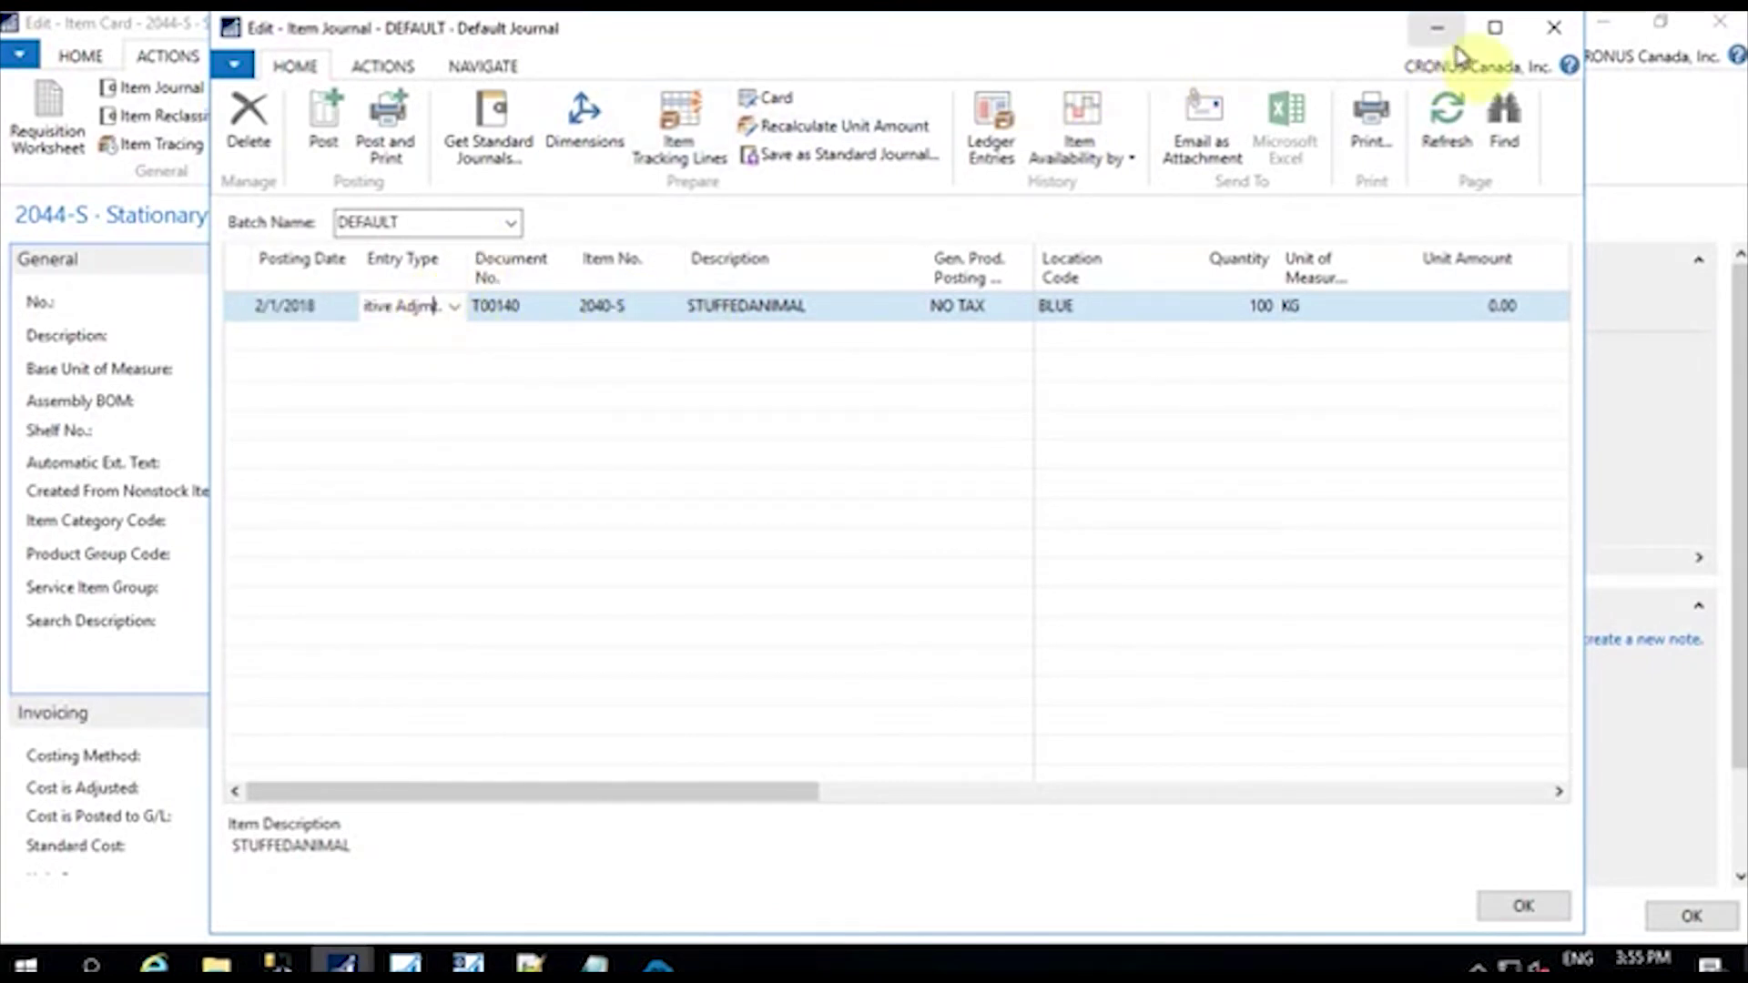
pyautogui.click(1494, 28)
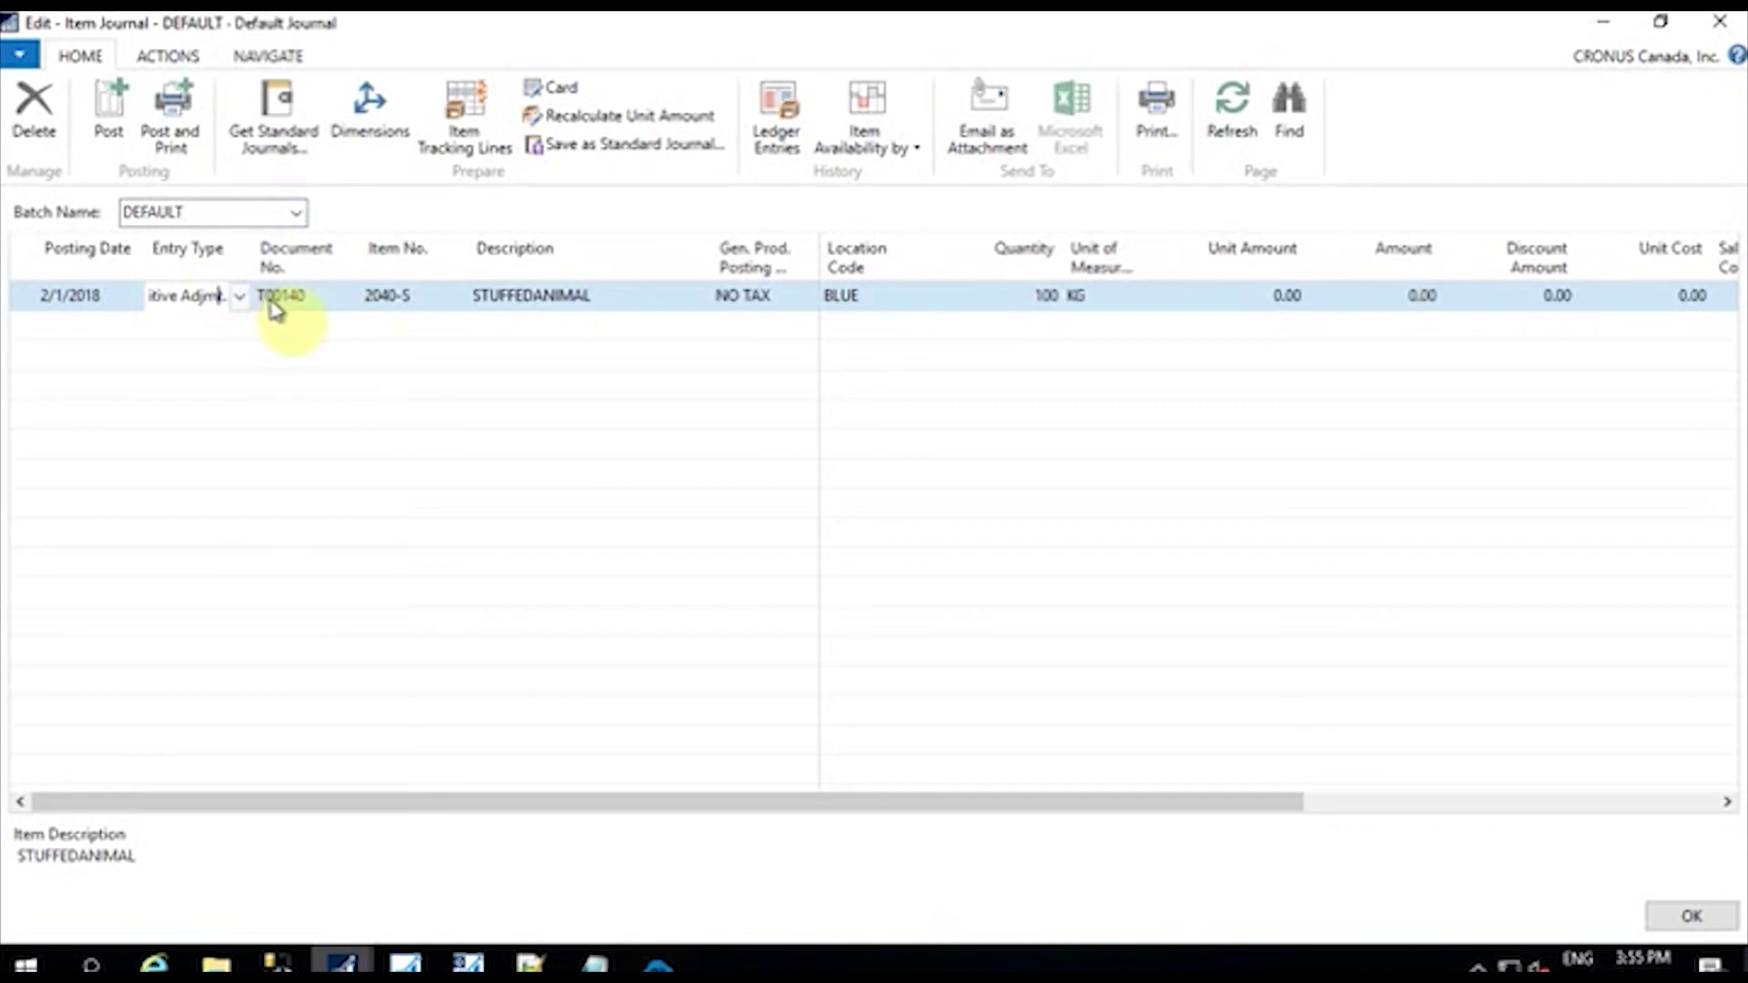
# Step: Change the journal line to item 2044-S Stationary with quantity 50
pyautogui.click(395, 297)
pyautogui.click(452, 298)
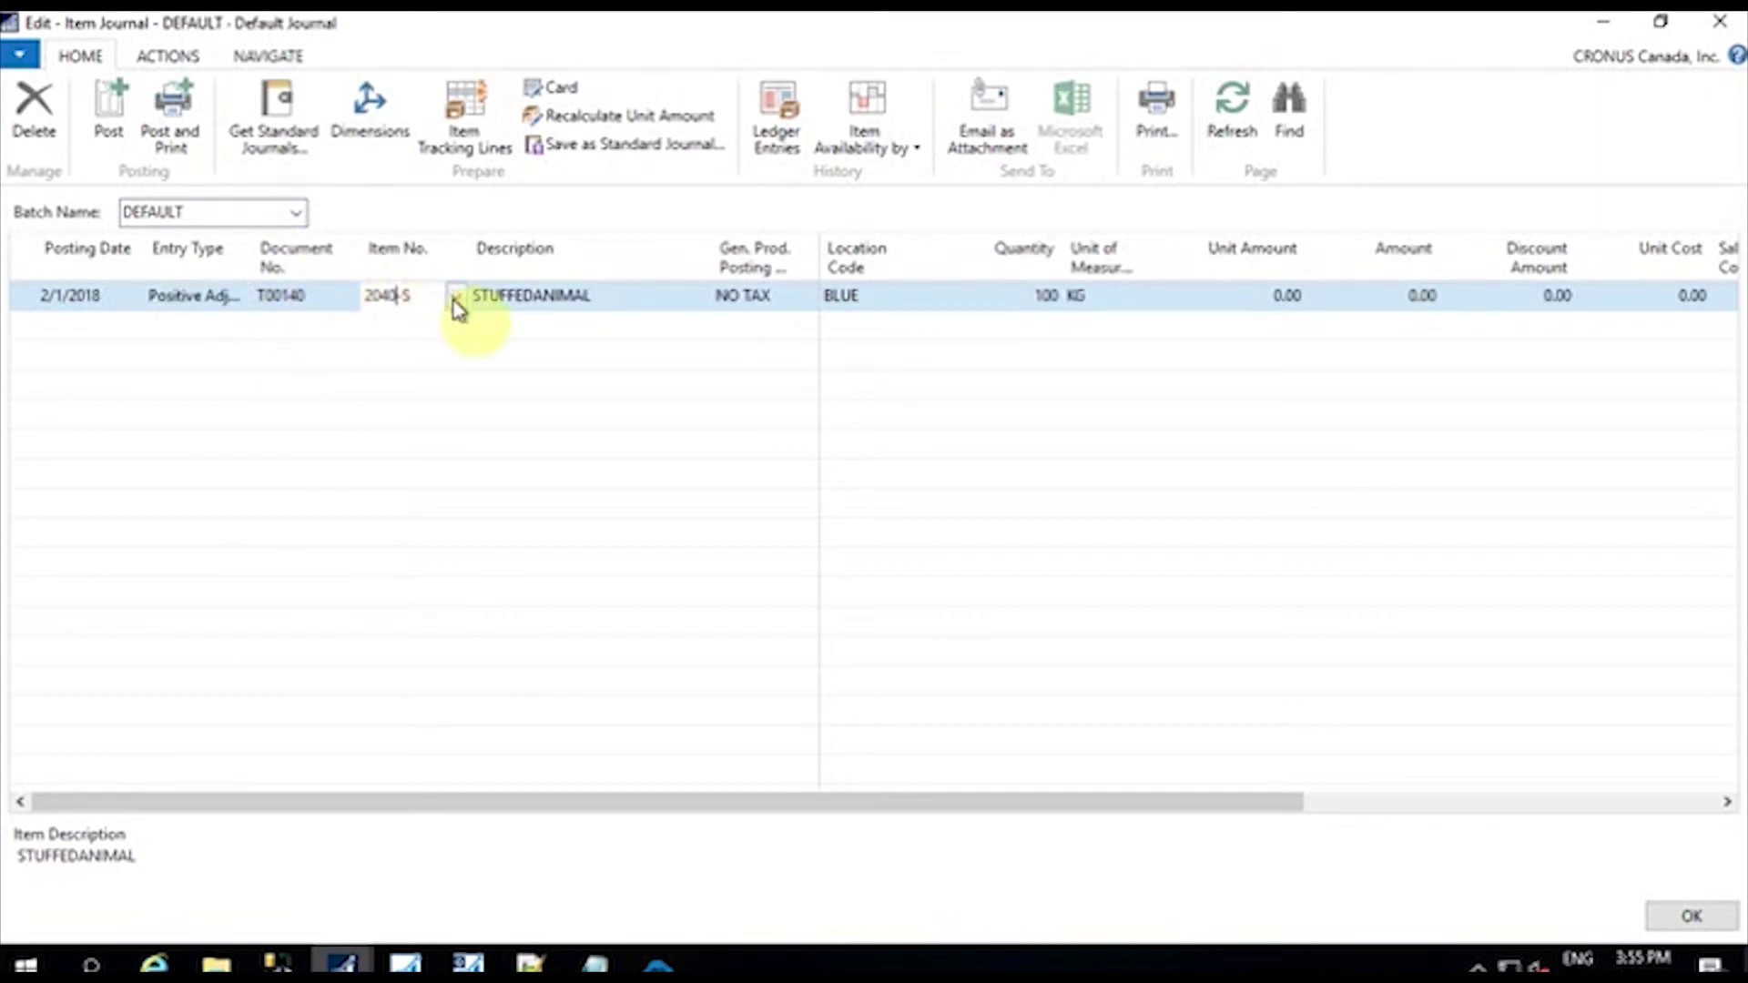
pyautogui.press('BackSpace')
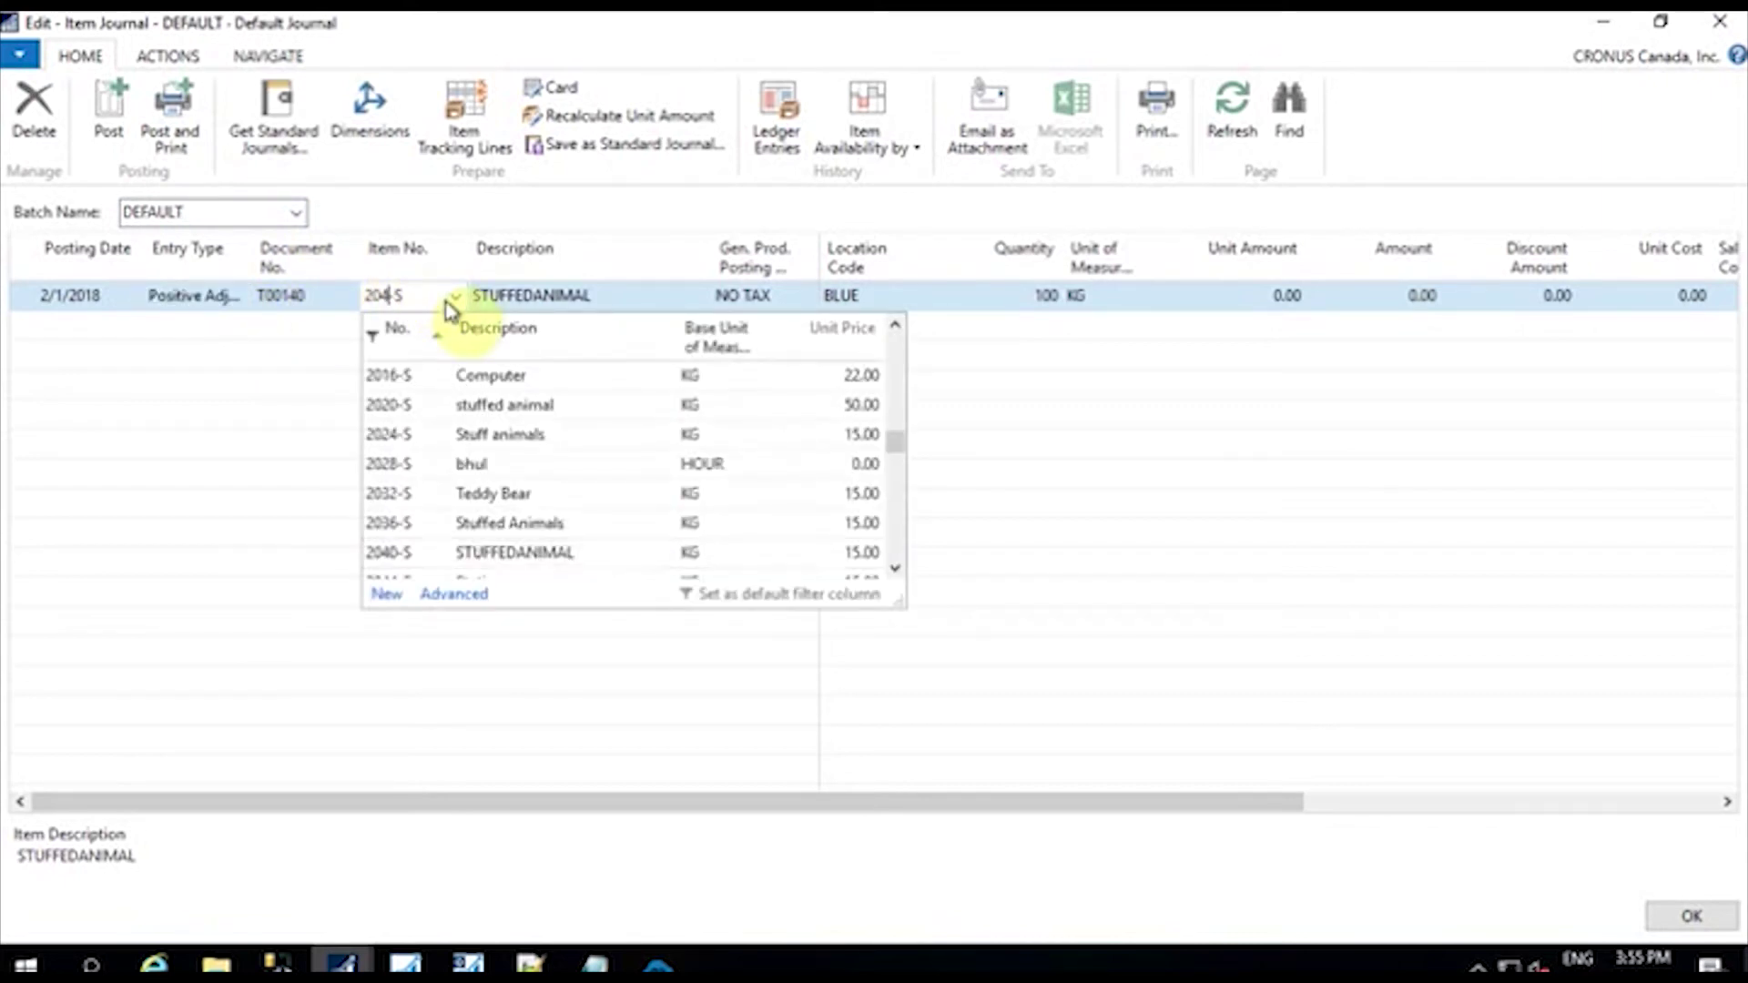
pyautogui.write('4')
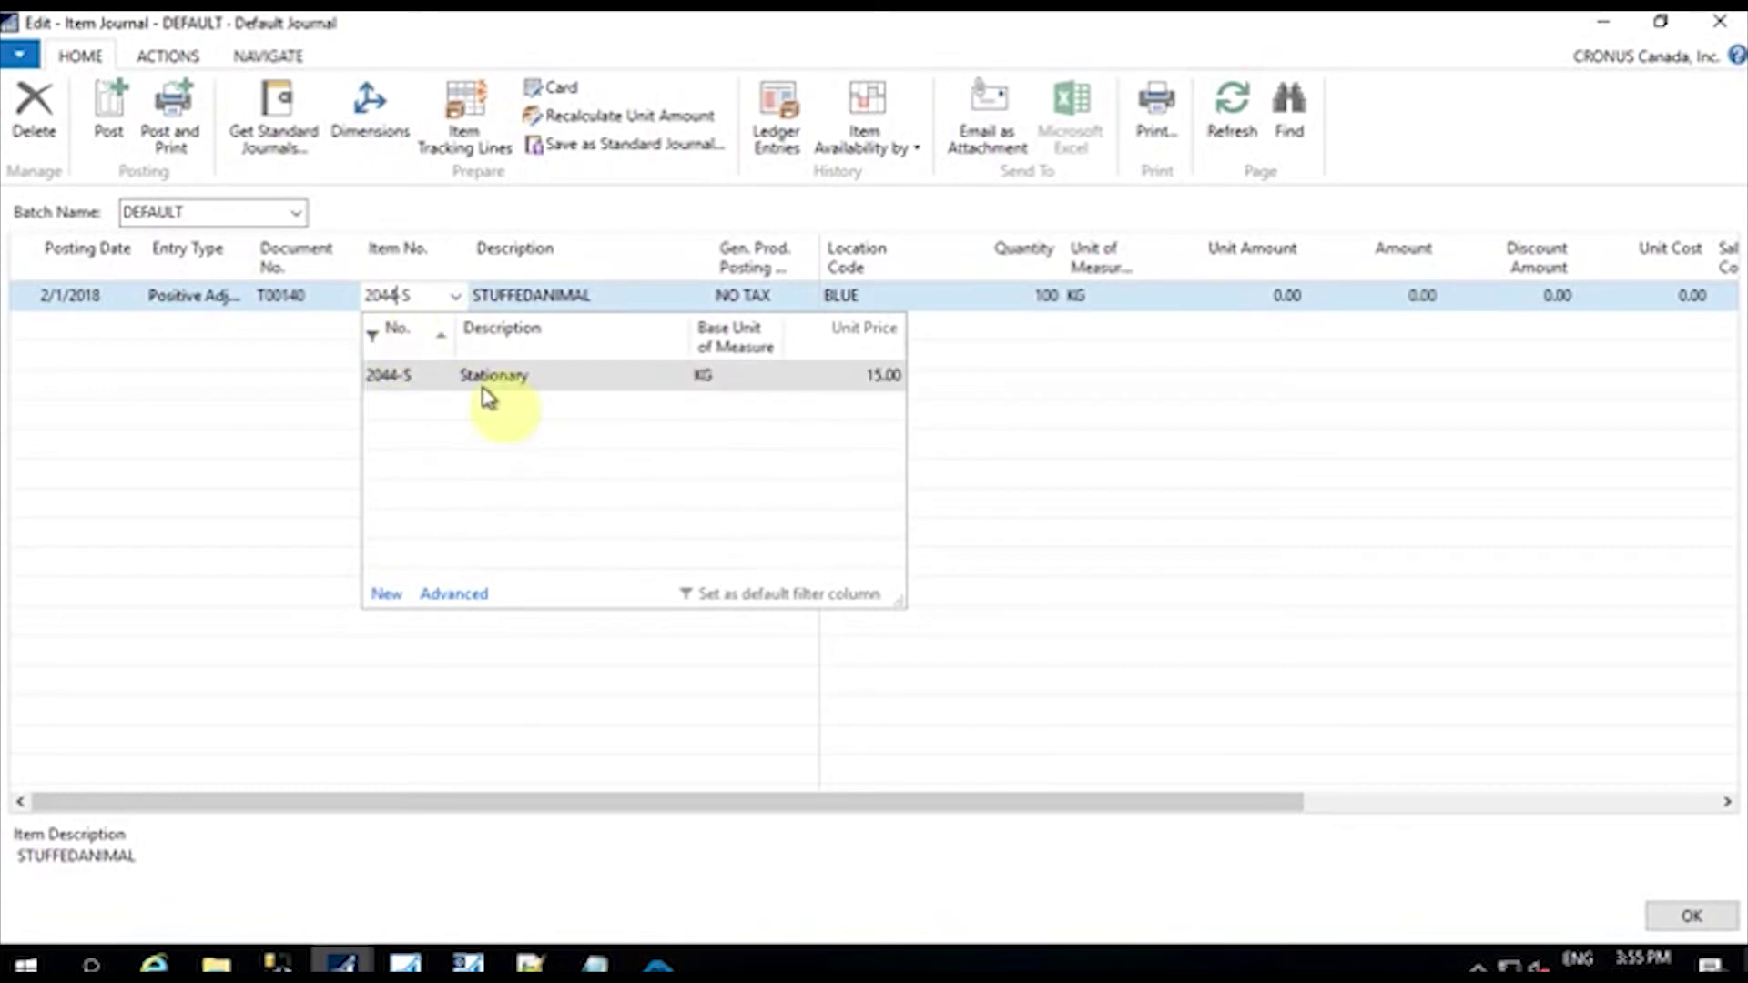
pyautogui.click(499, 387)
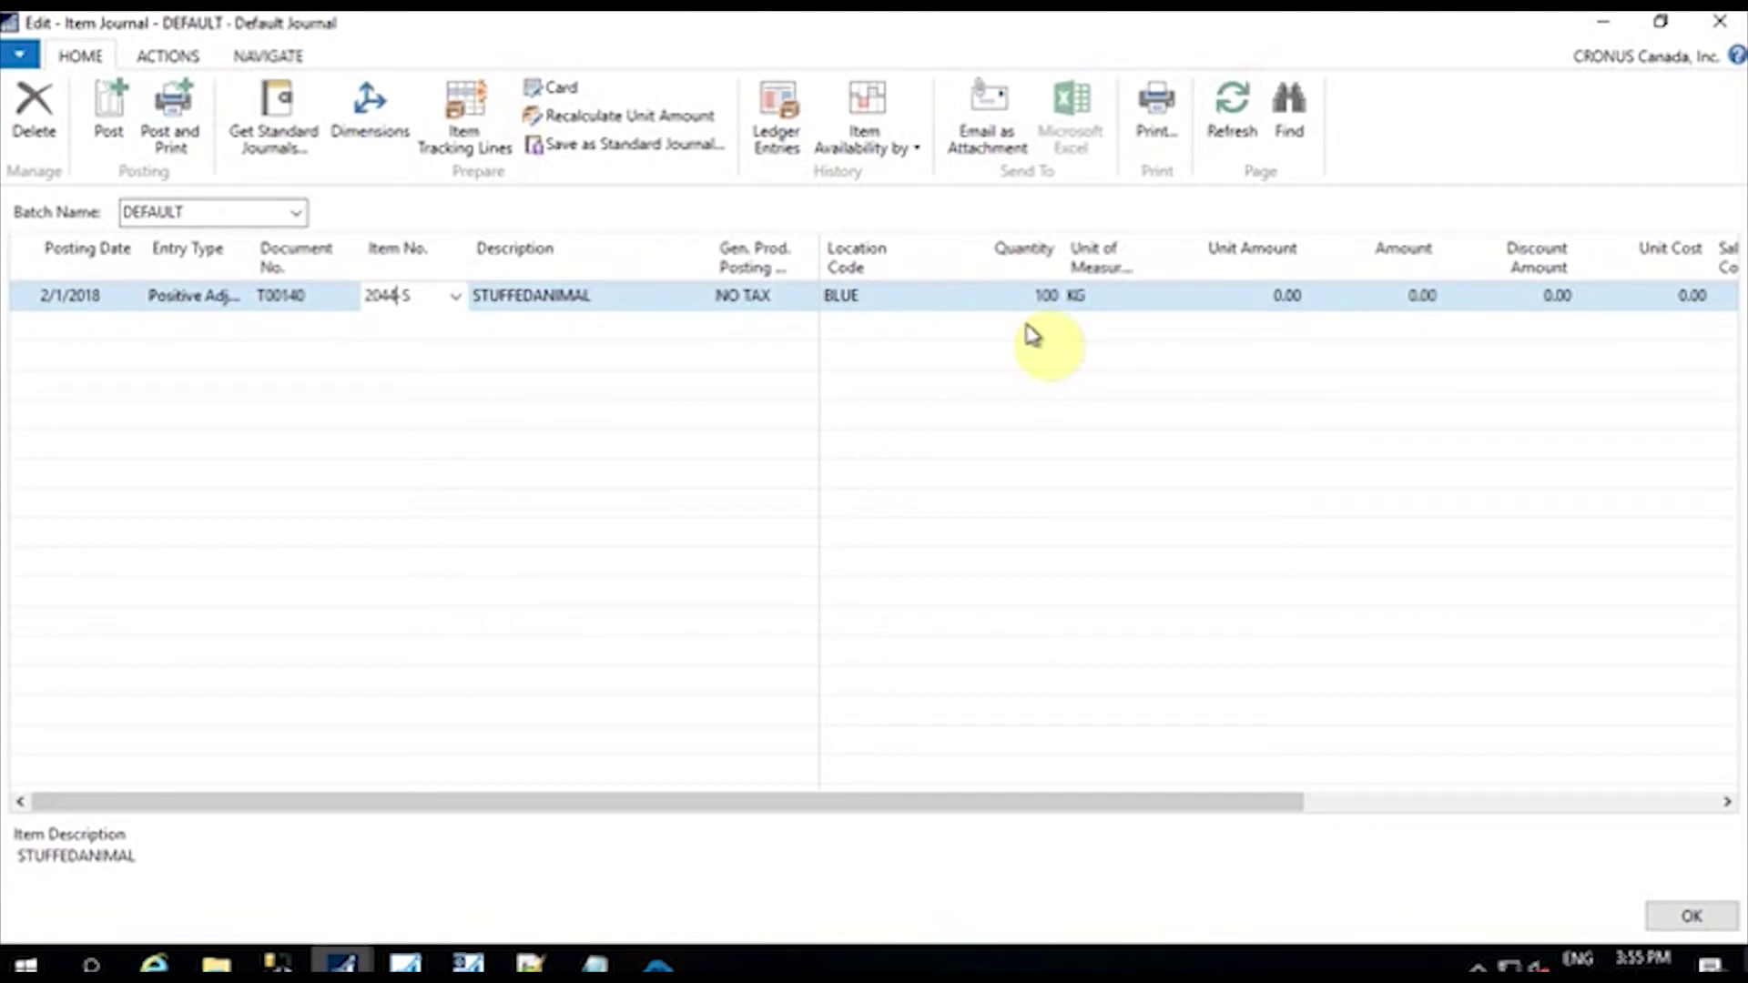
pyautogui.click(616, 289)
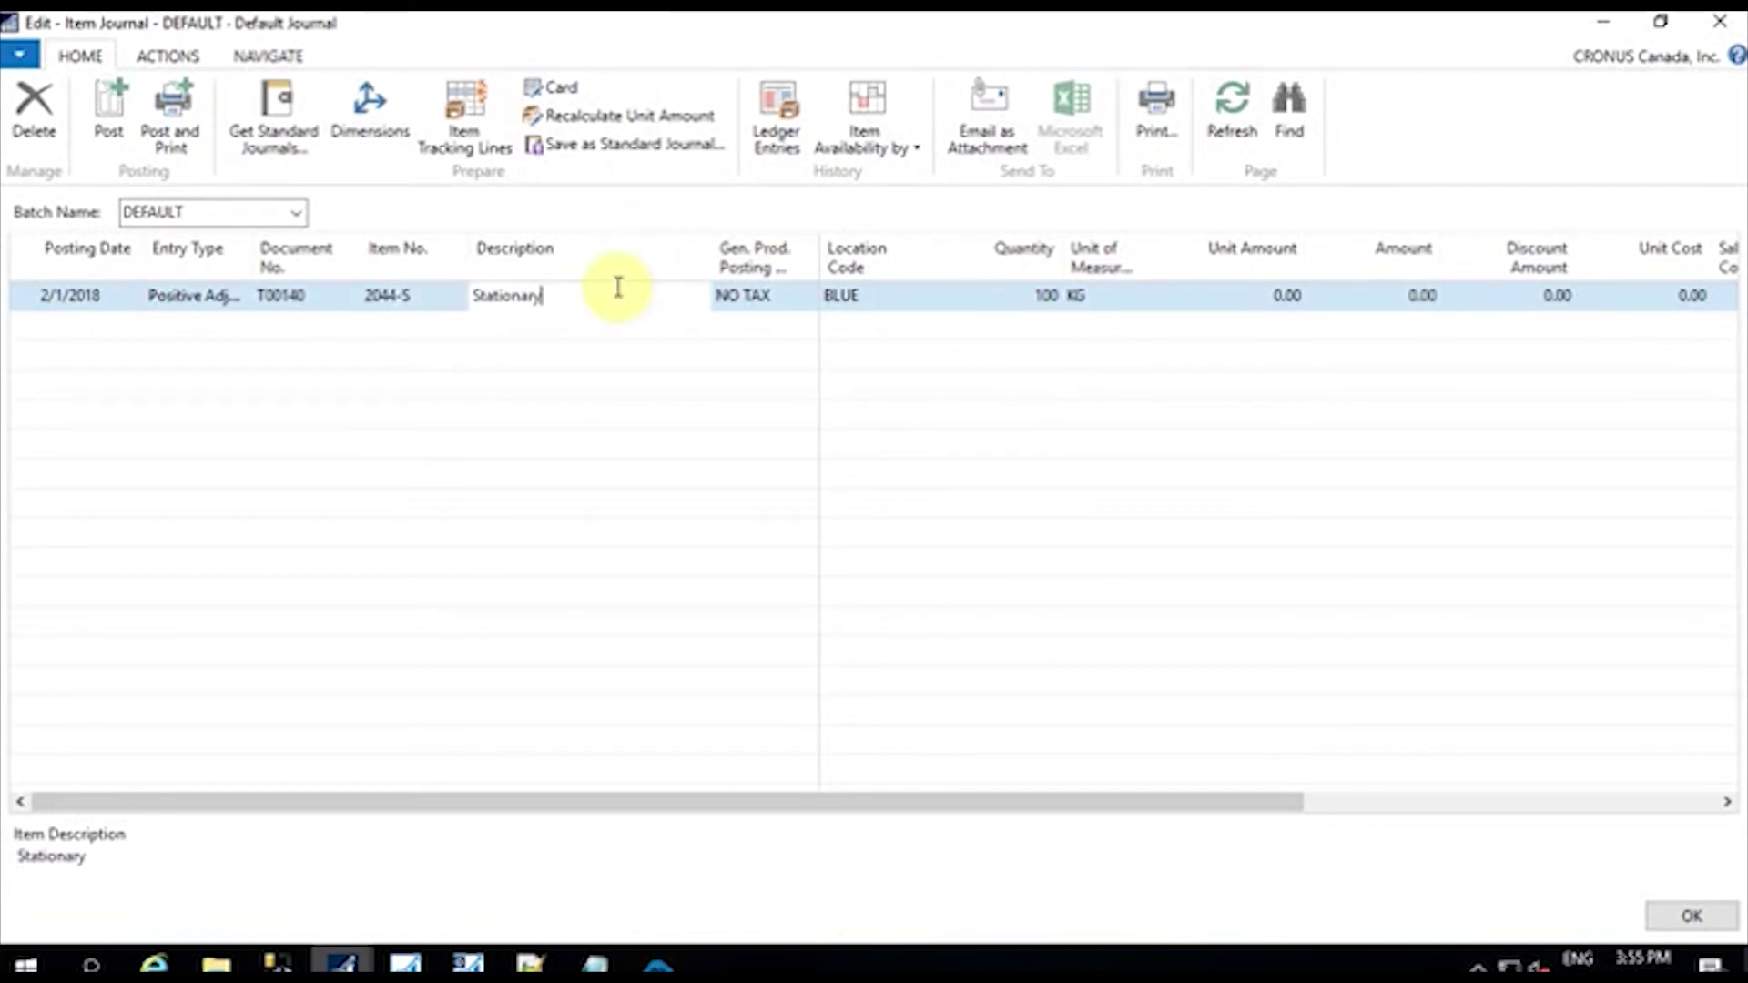
pyautogui.click(878, 299)
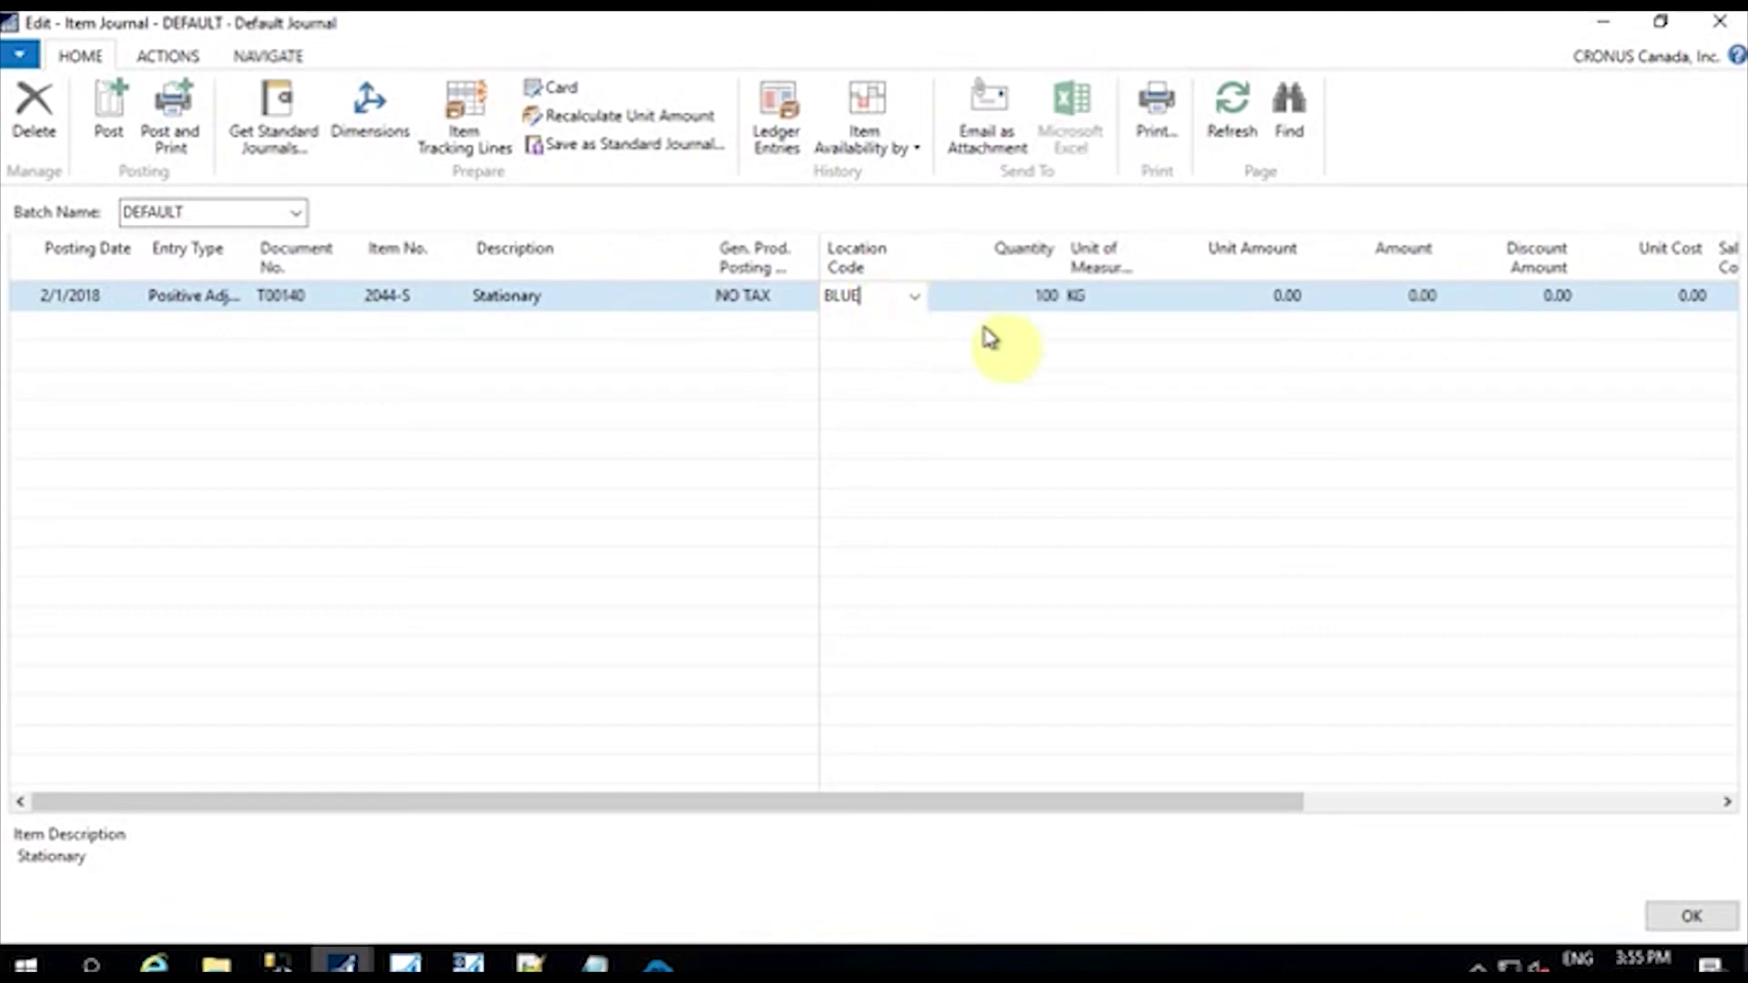
pyautogui.click(1021, 310)
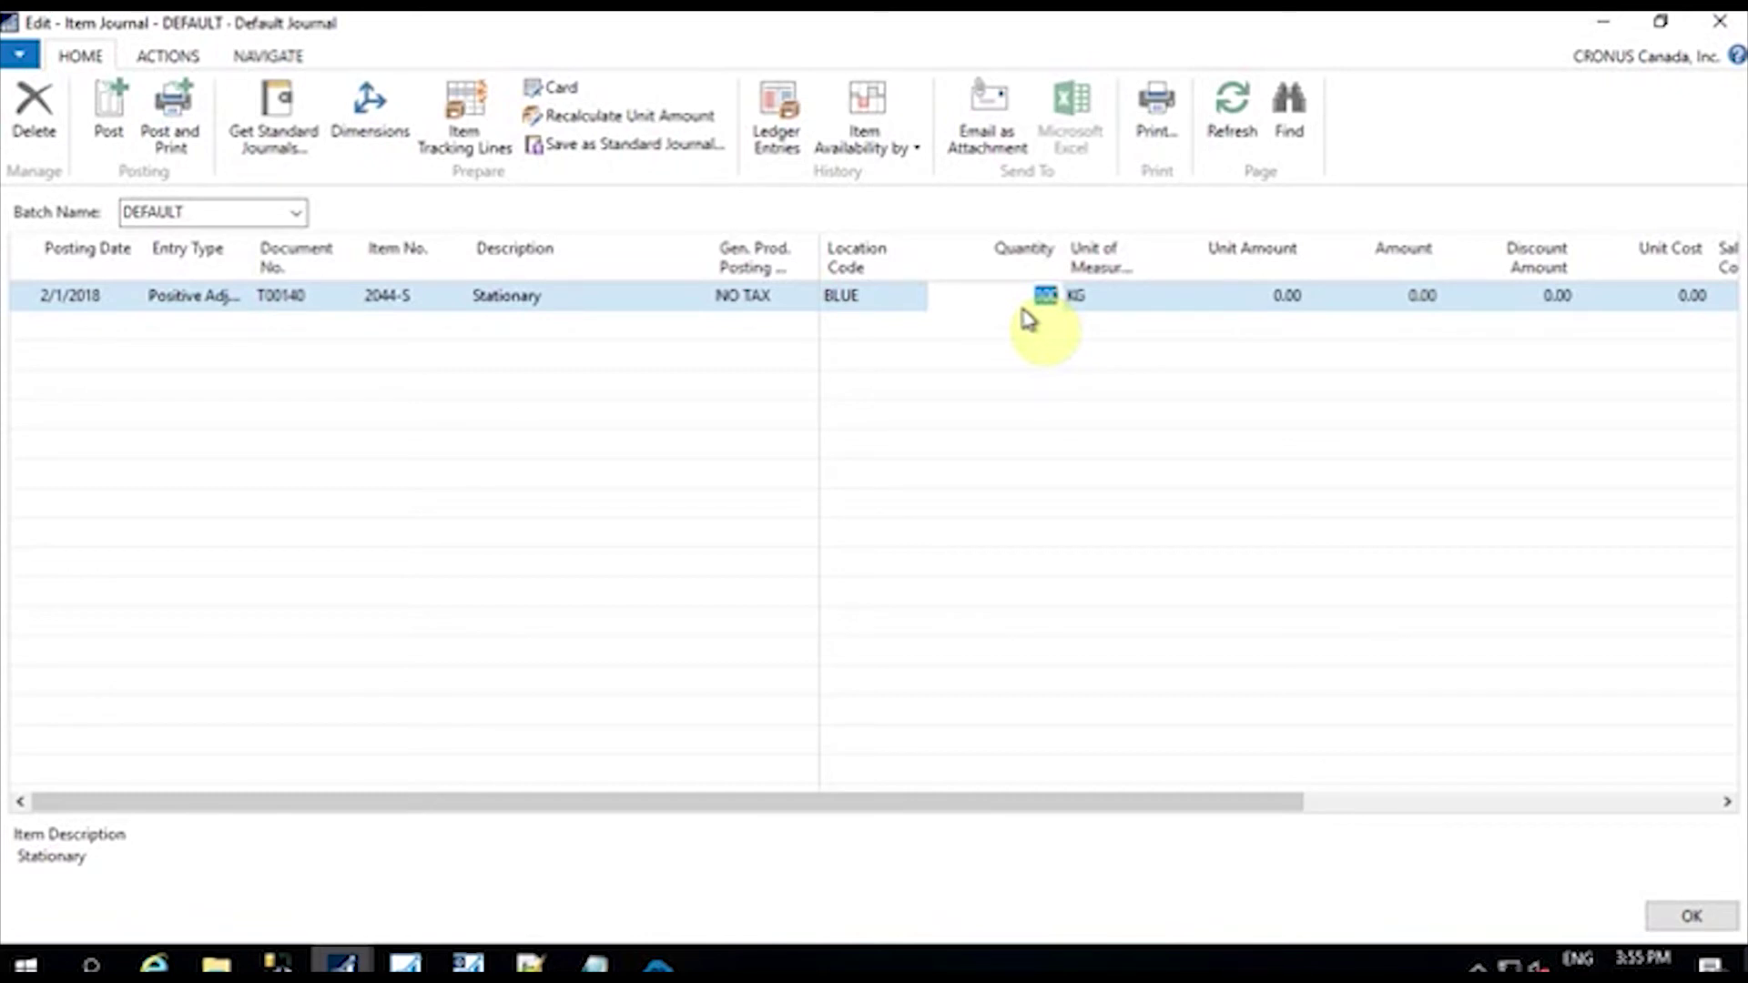
pyautogui.write('50')
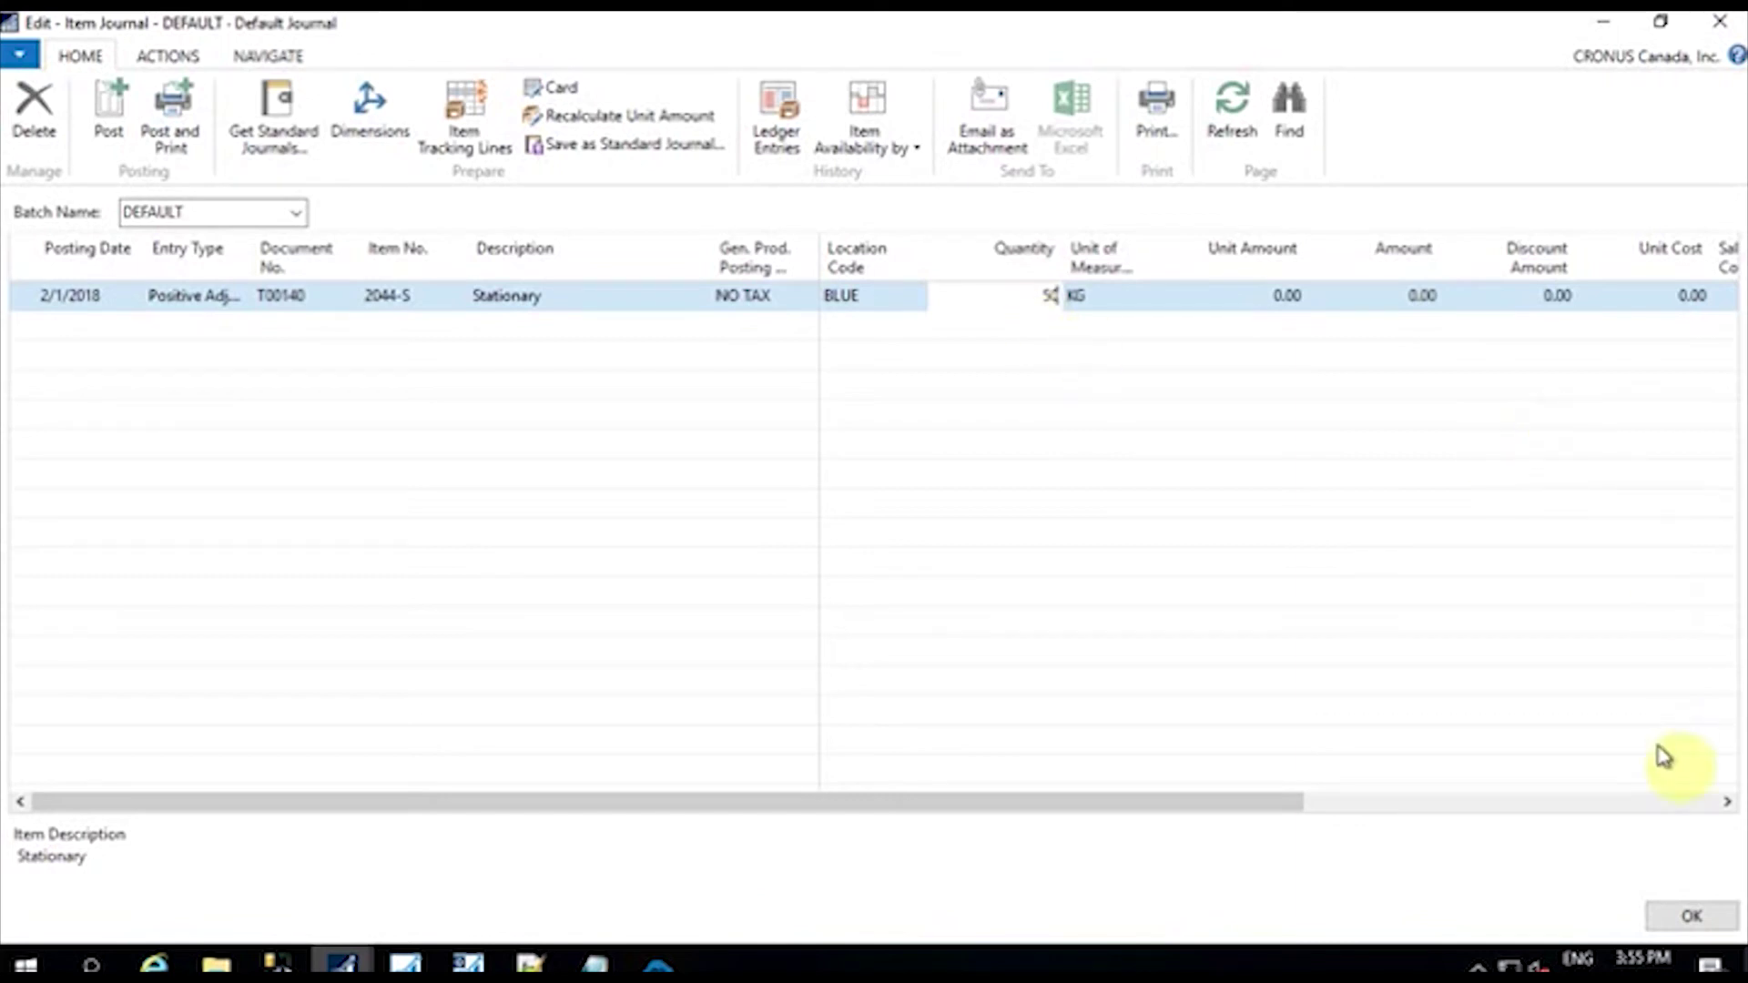
# Step: Post the journal line, confirm the posting, and close the Item Journal
pyautogui.click(117, 132)
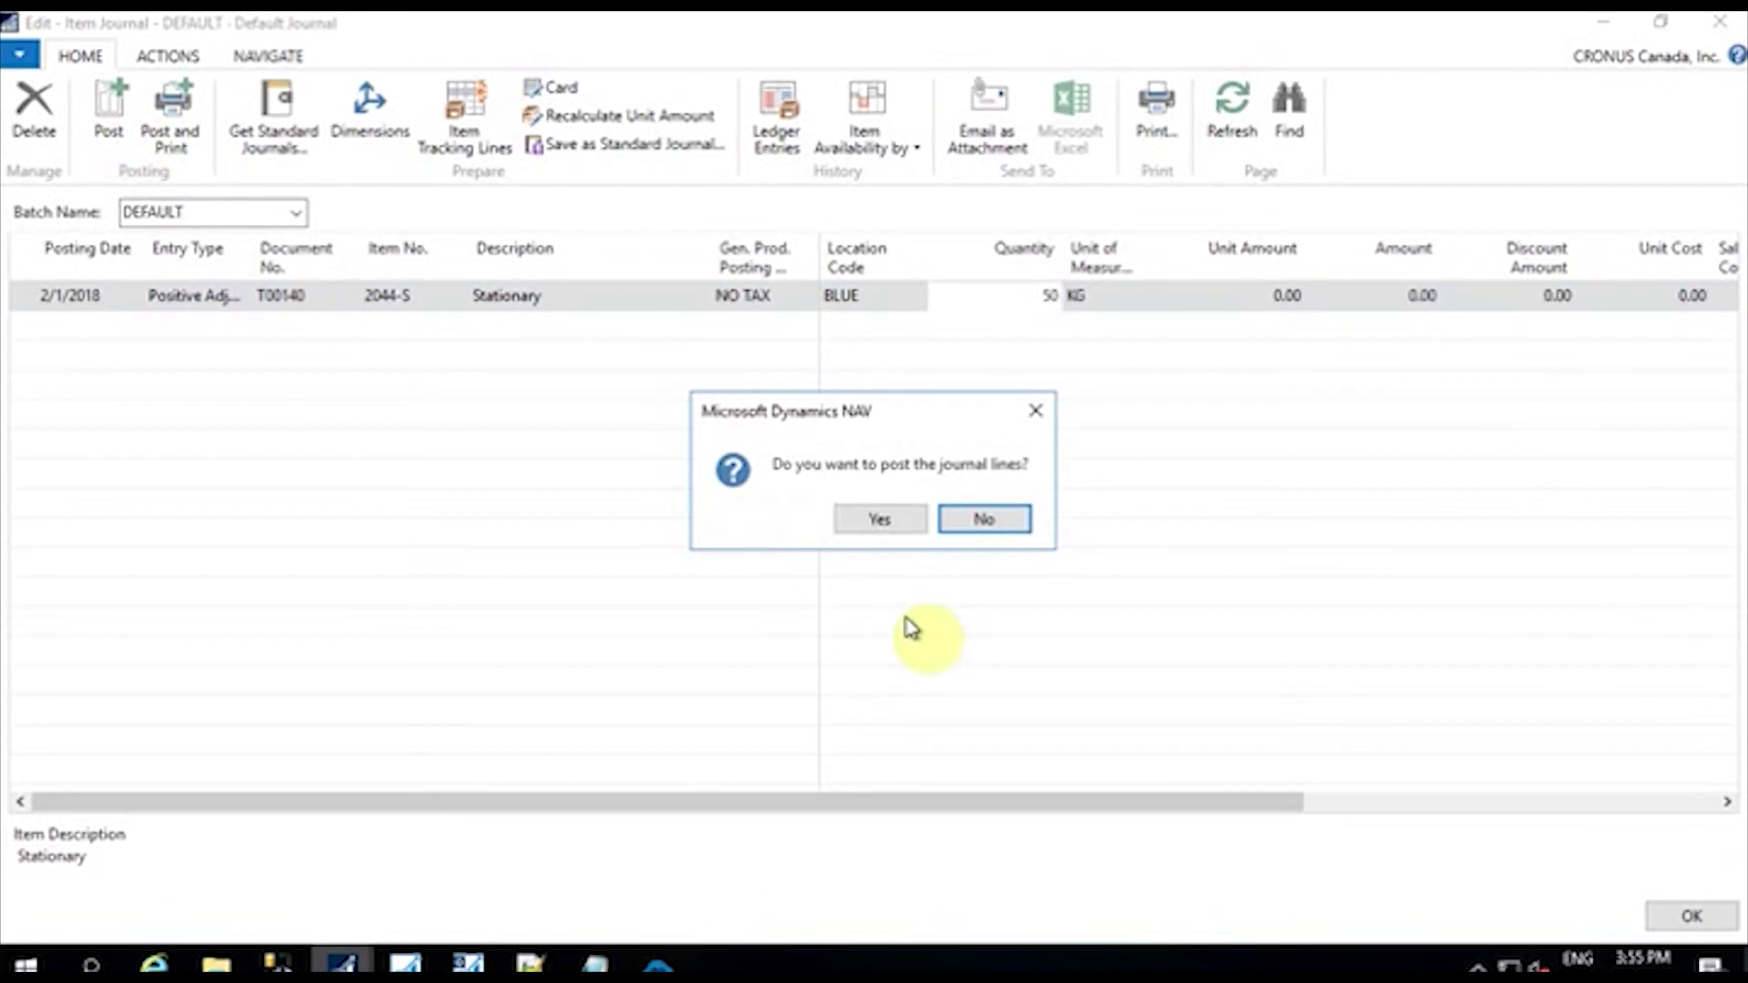
pyautogui.click(877, 519)
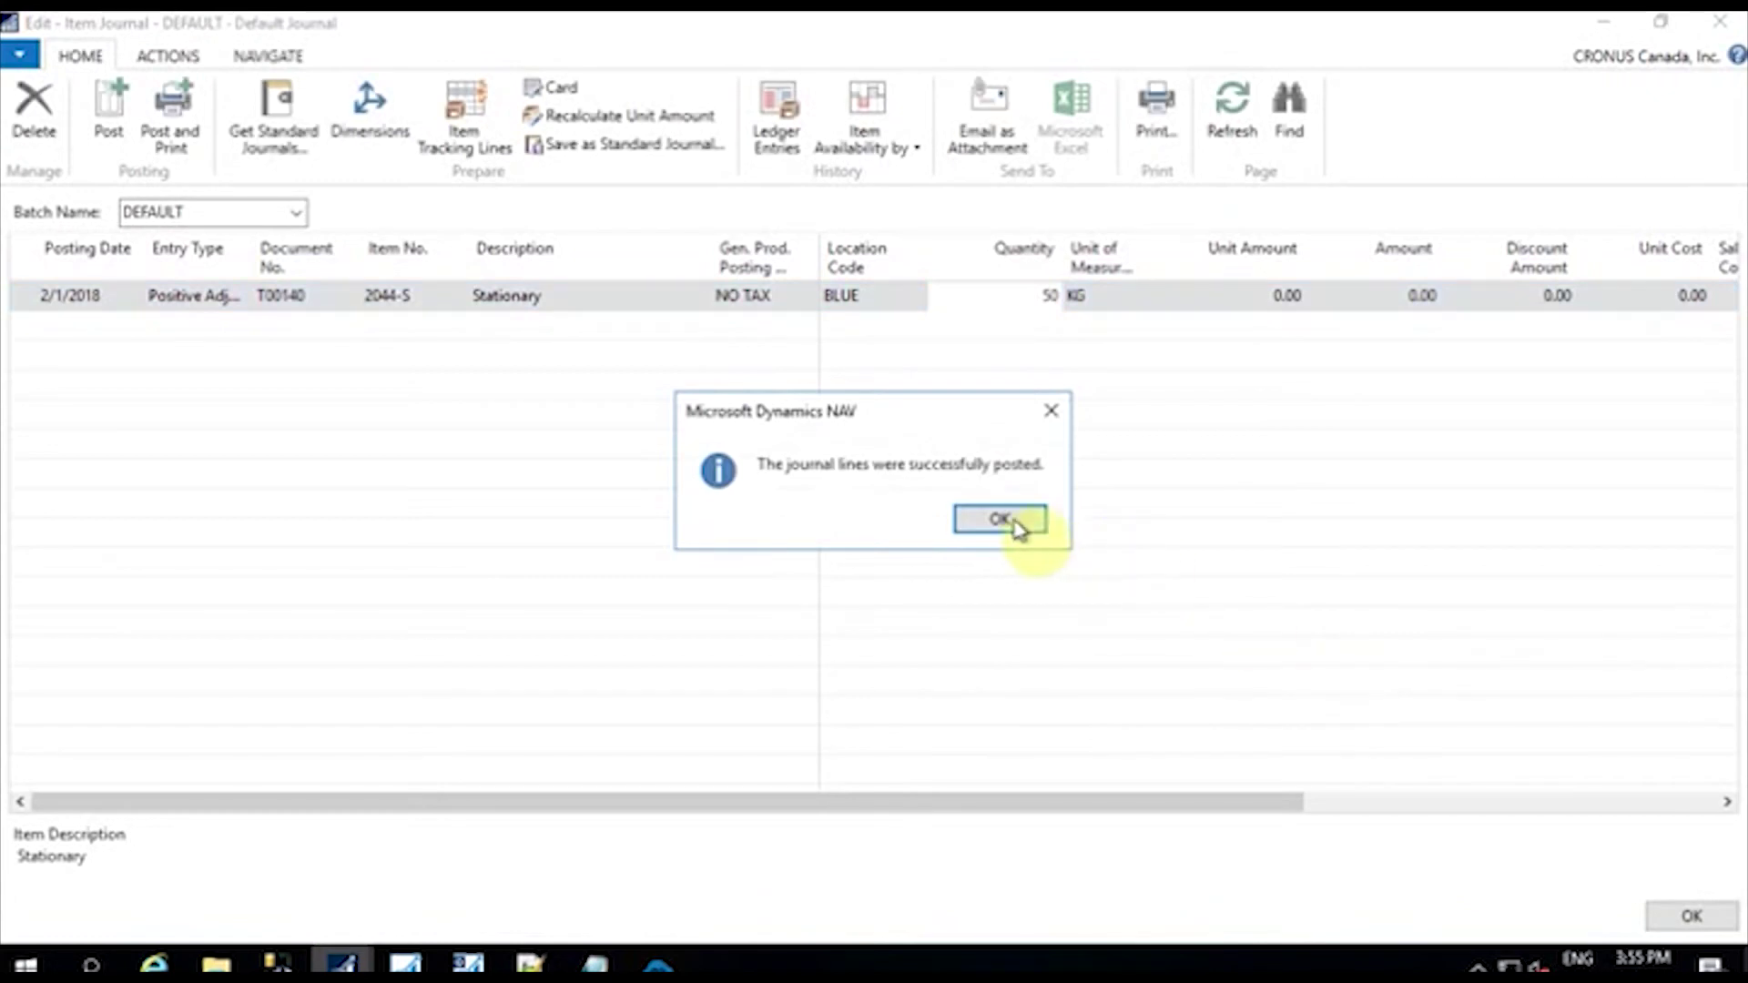
pyautogui.click(998, 520)
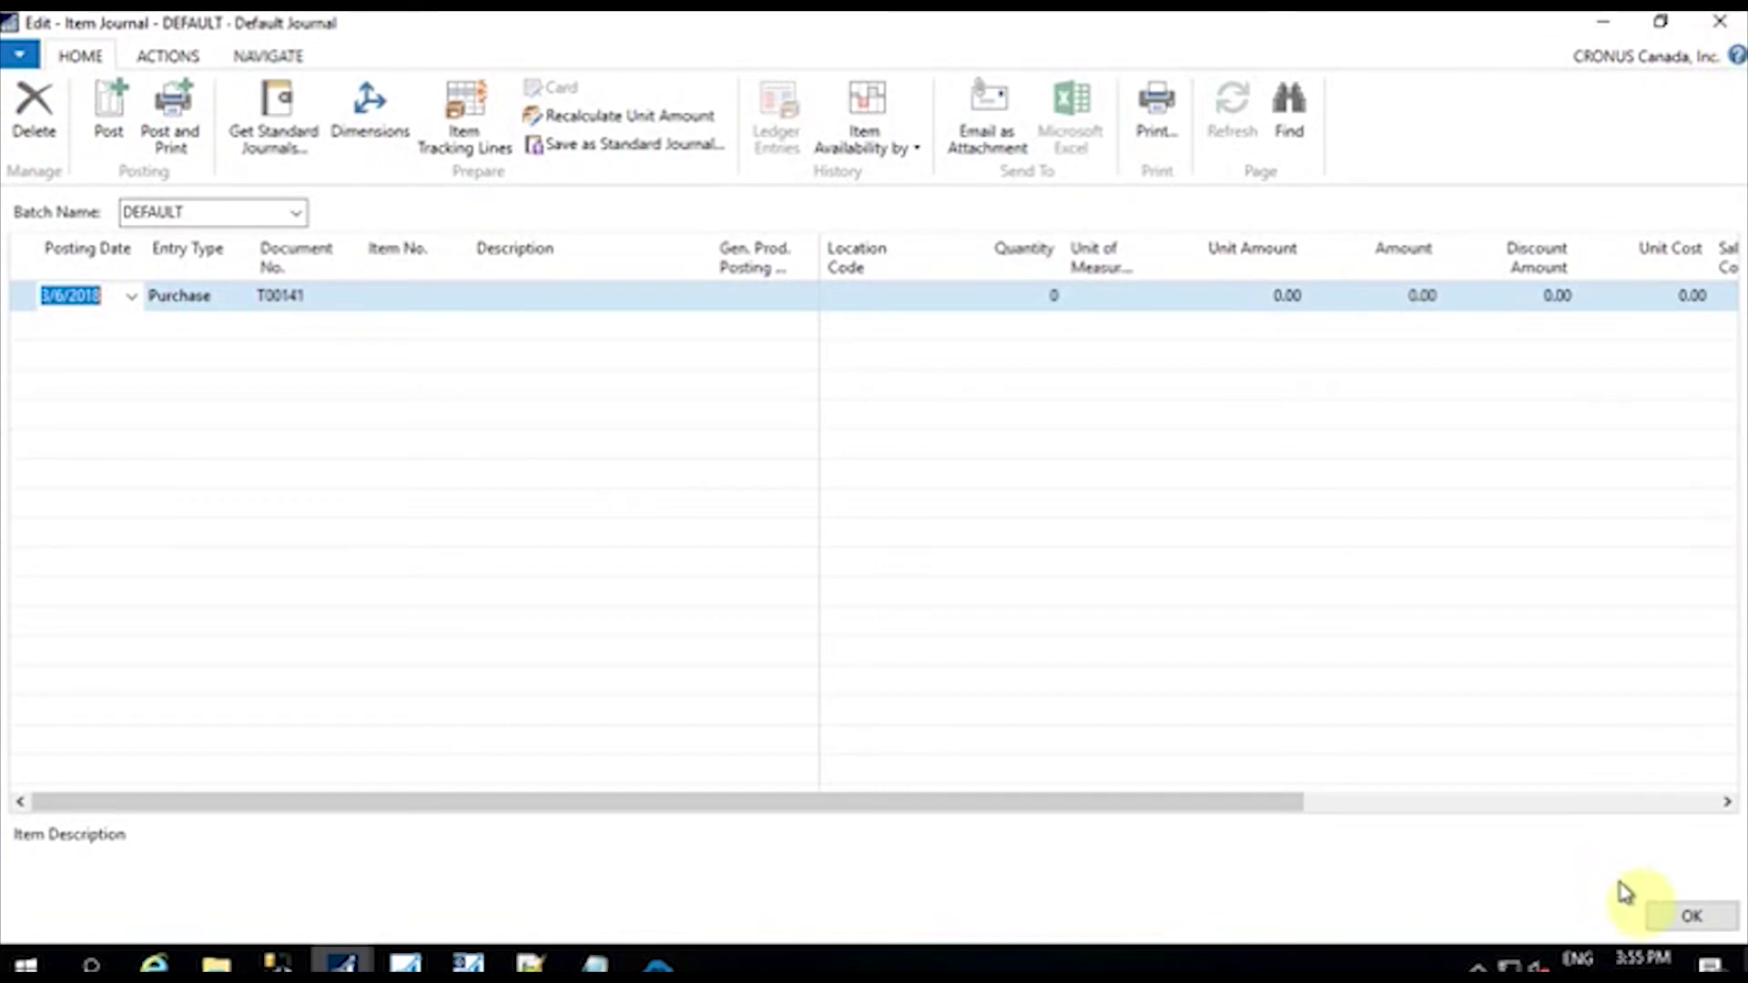
pyautogui.click(1695, 925)
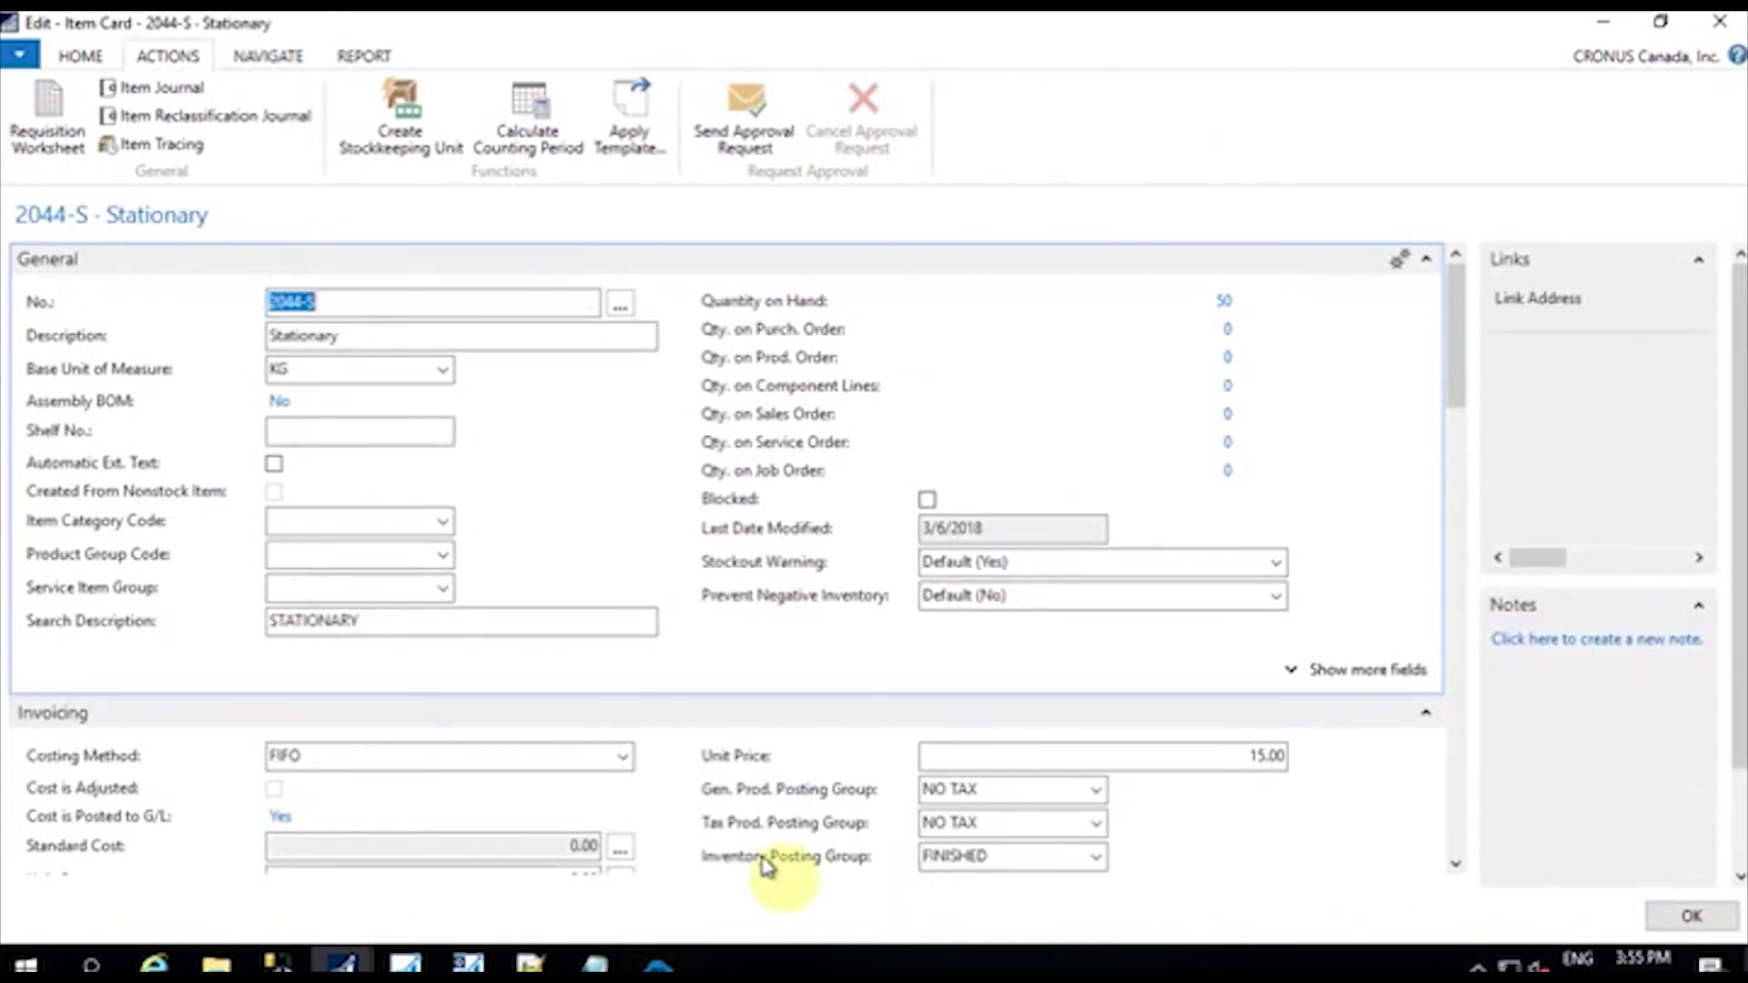
# Step: Run the Stock Update sync in the APPSeCONNECT Sync Panel, then return to WordPress products
pyautogui.click(657, 965)
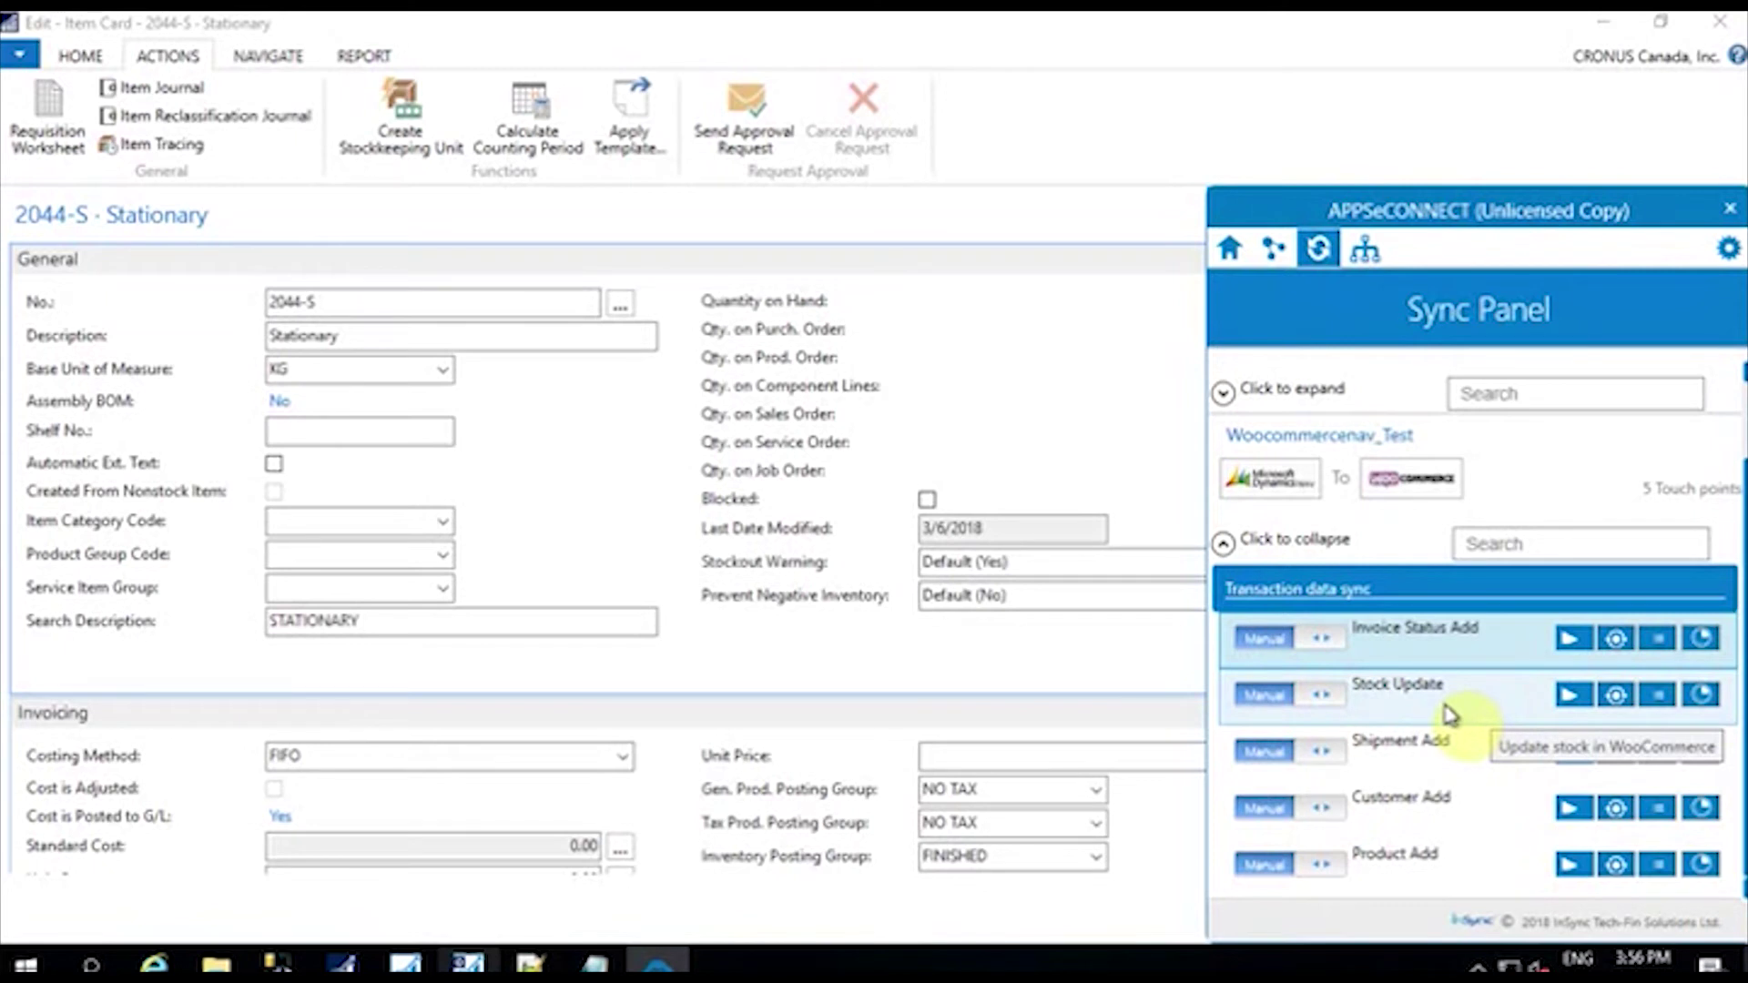
pyautogui.click(1569, 697)
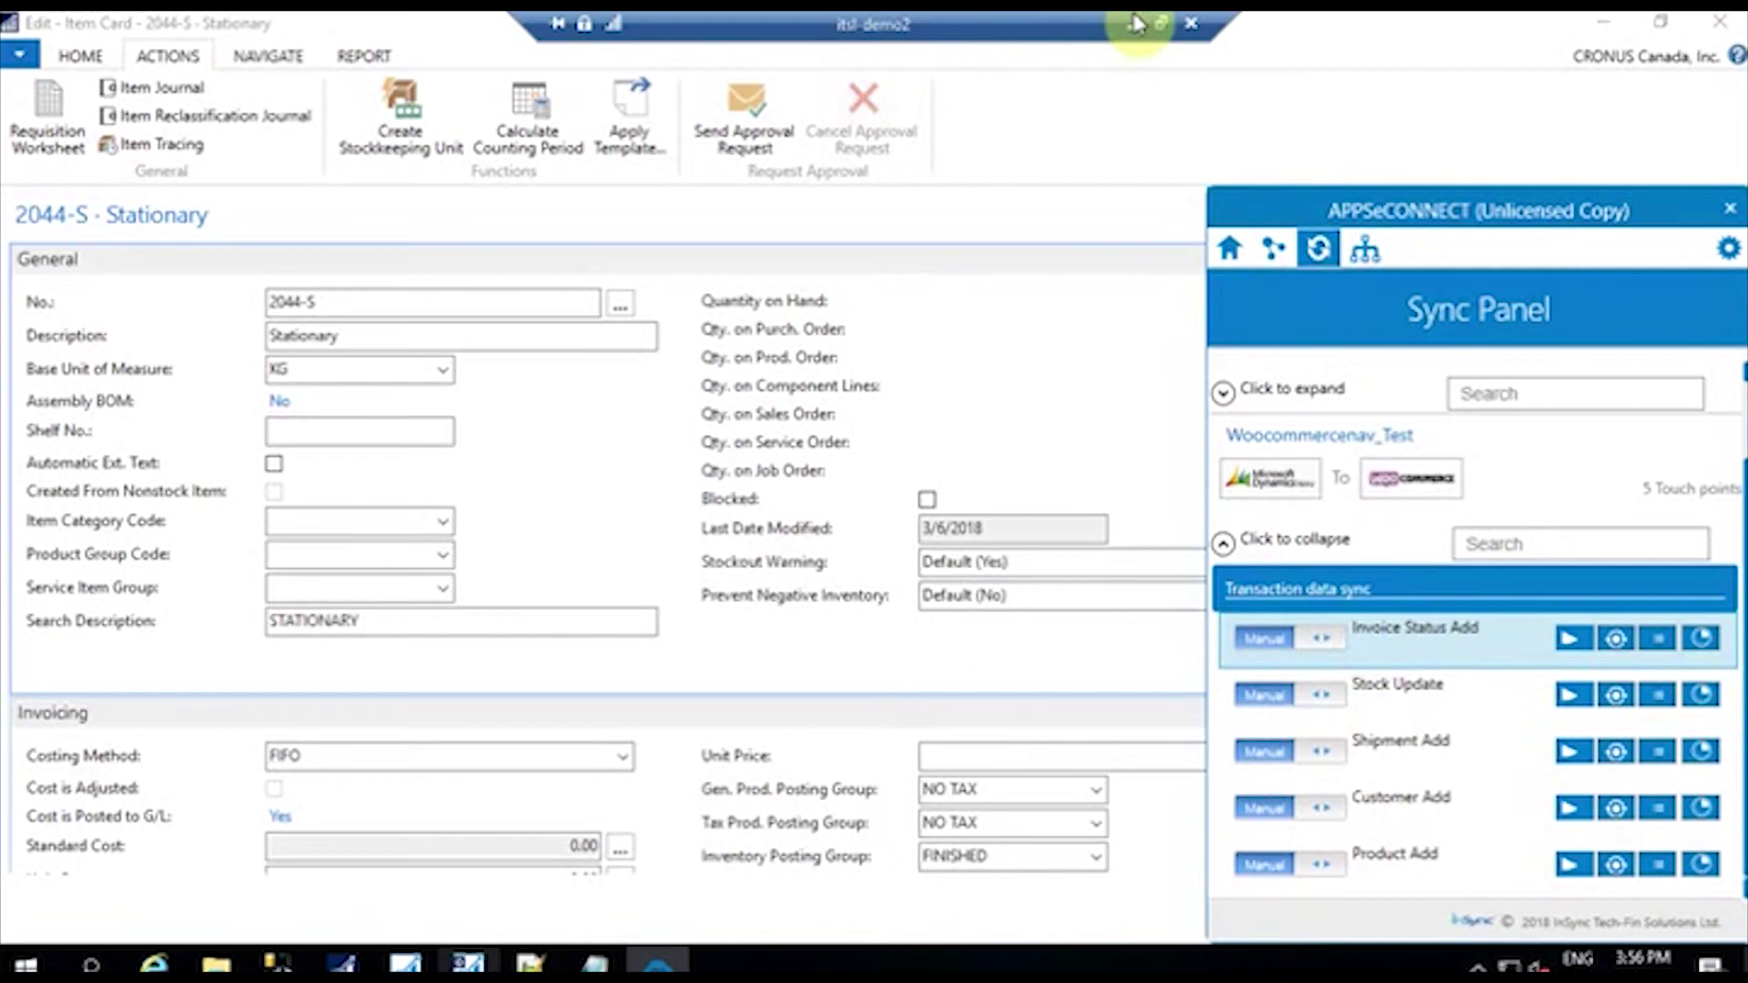
pyautogui.click(1130, 27)
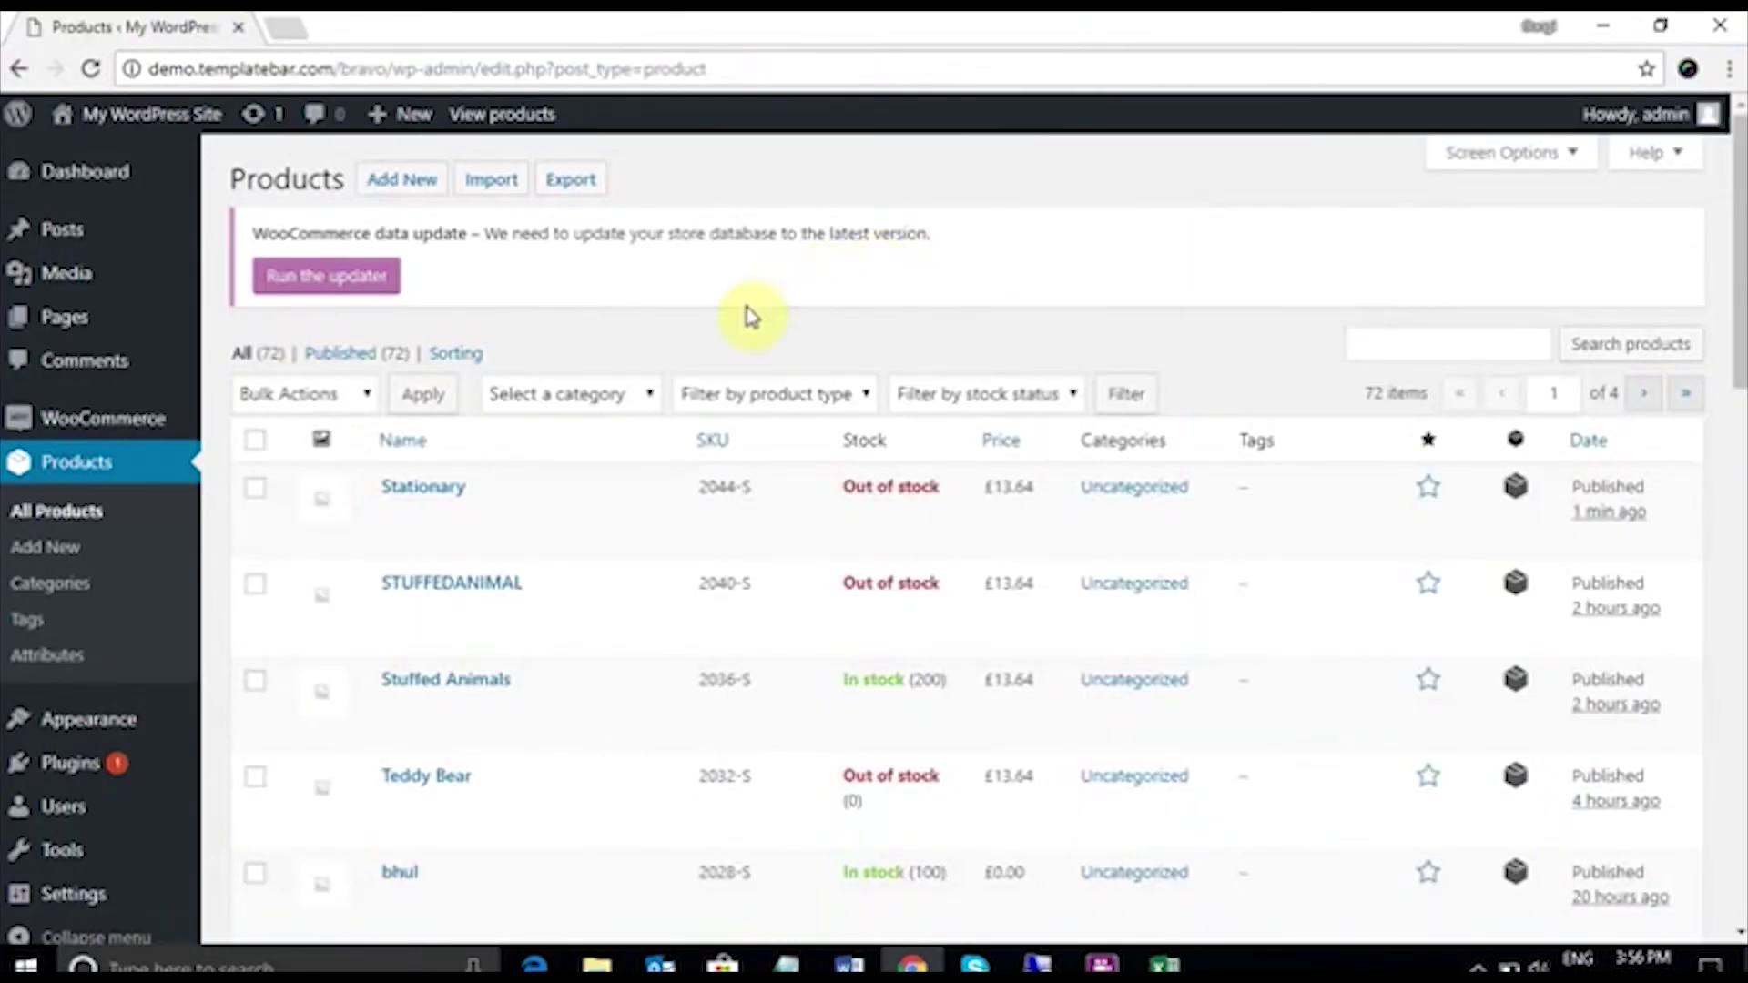
# Step: Reload the WooCommerce Products page and search for 'stationary' to confirm In stock (50)
pyautogui.click(100, 66)
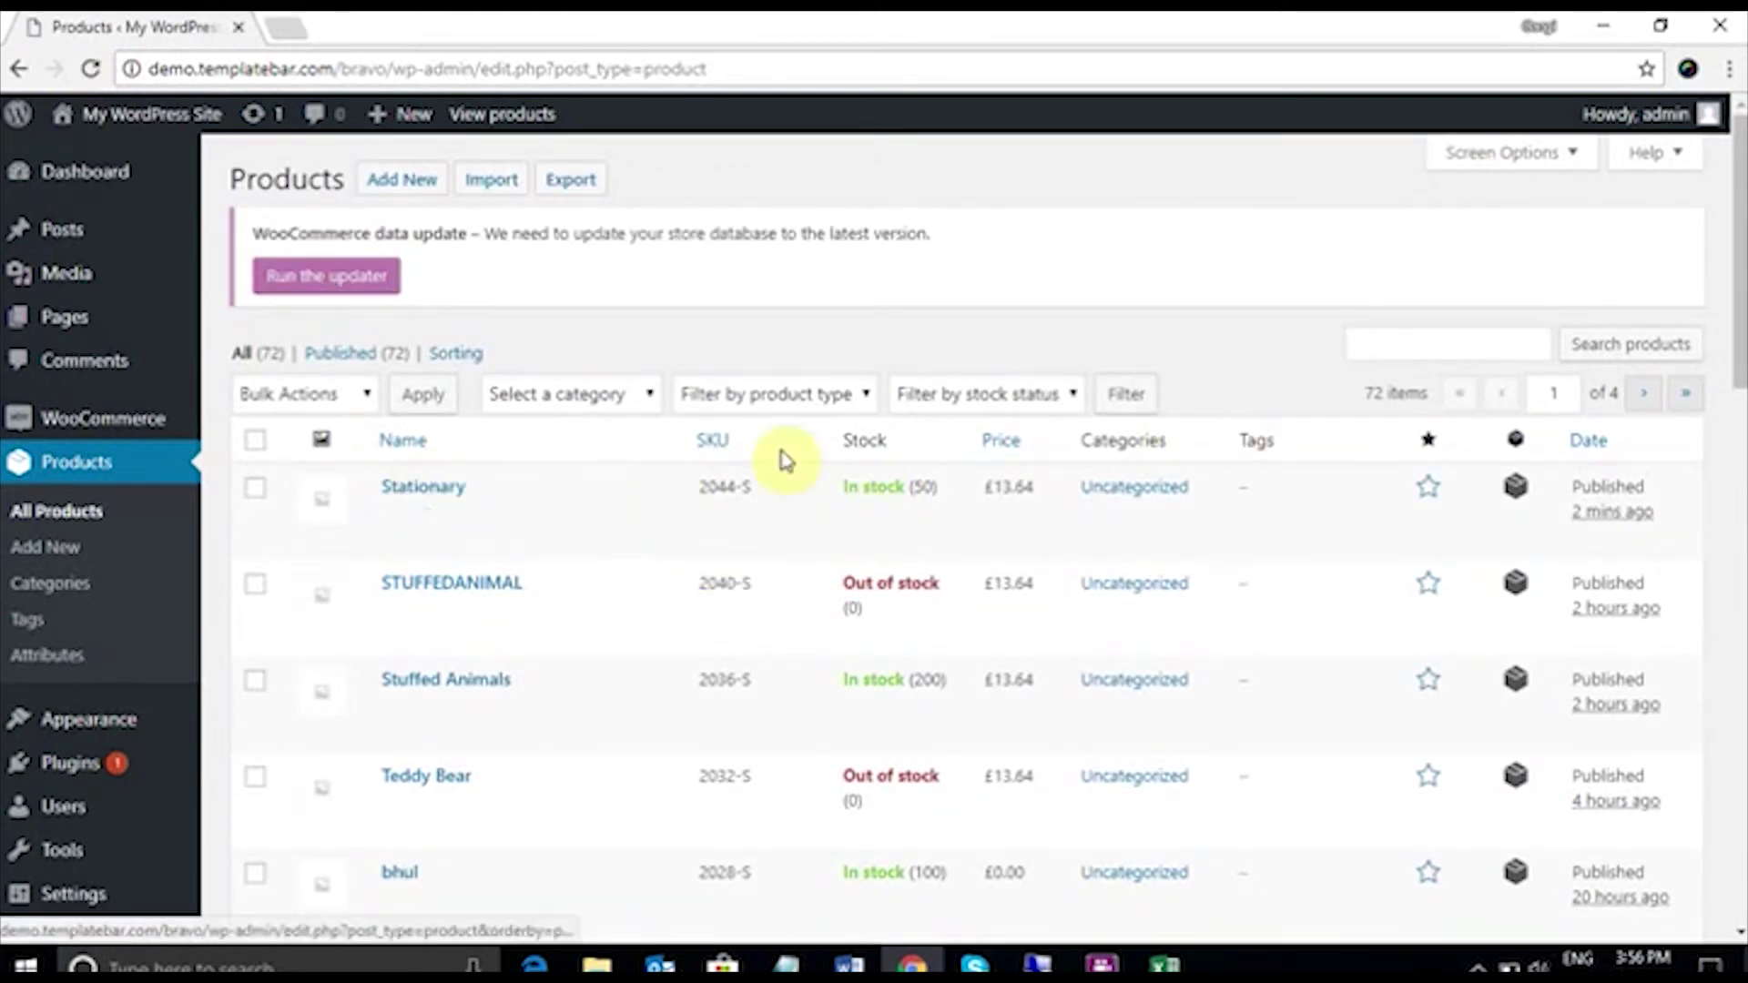
pyautogui.click(1407, 347)
pyautogui.write('state')
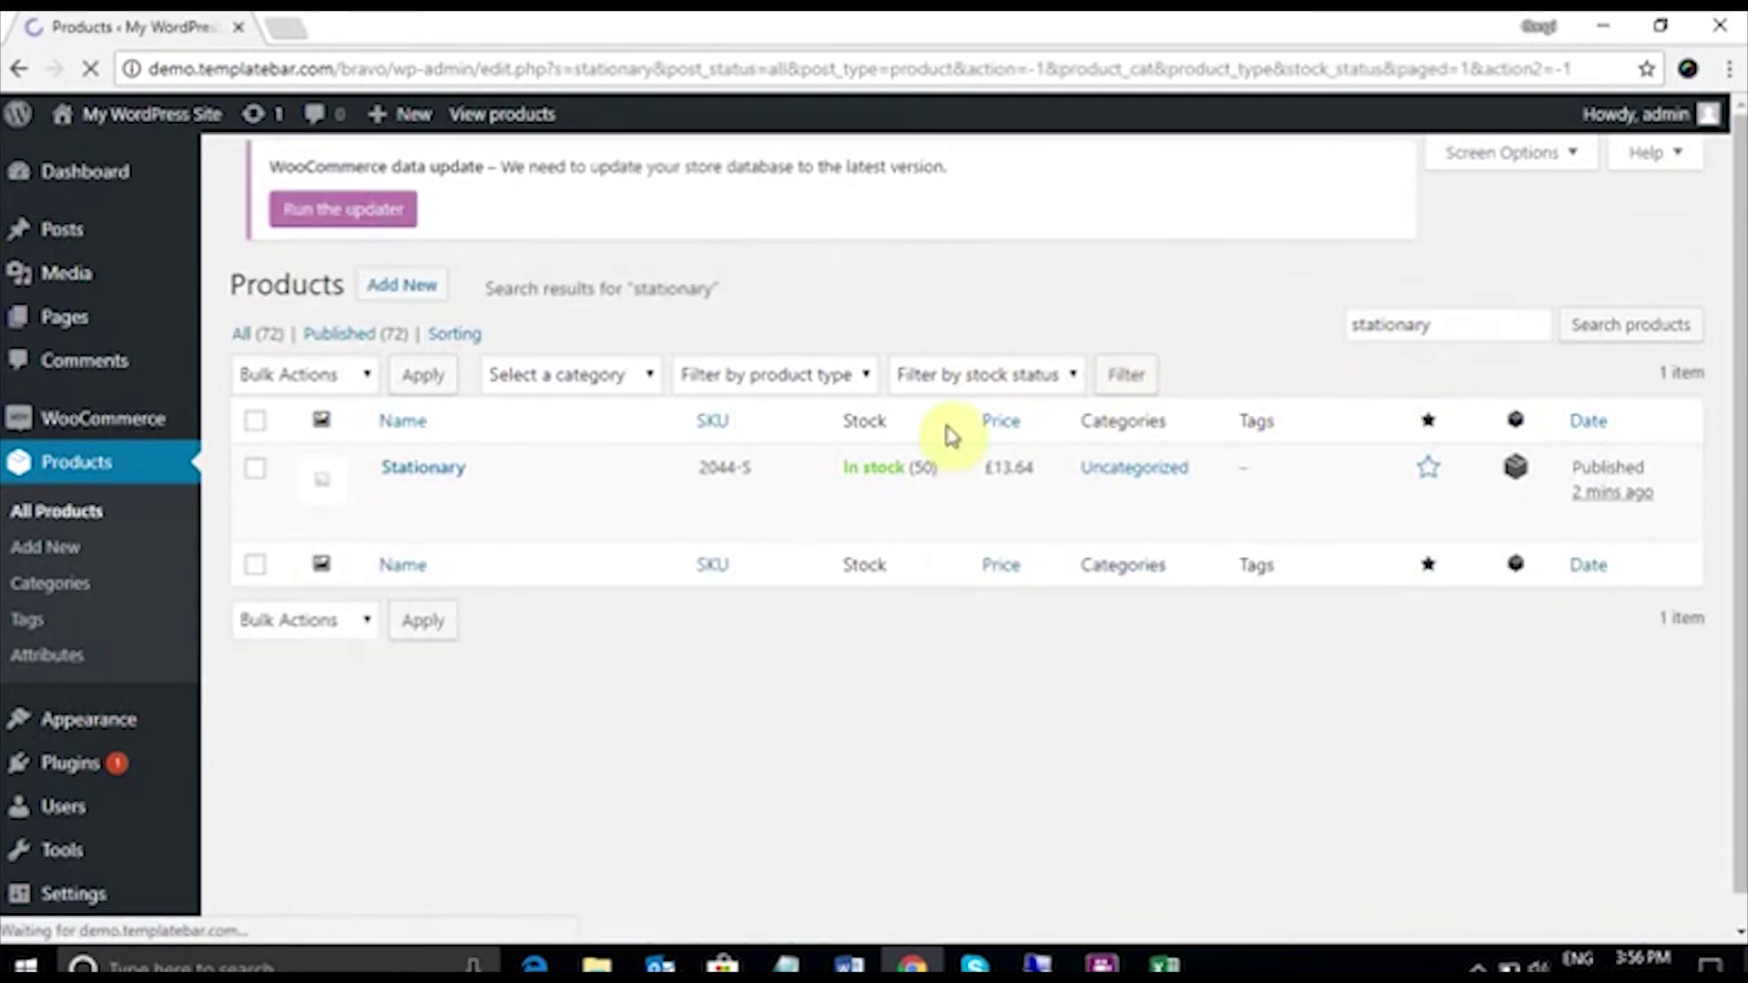
pyautogui.moveTo(467, 508)
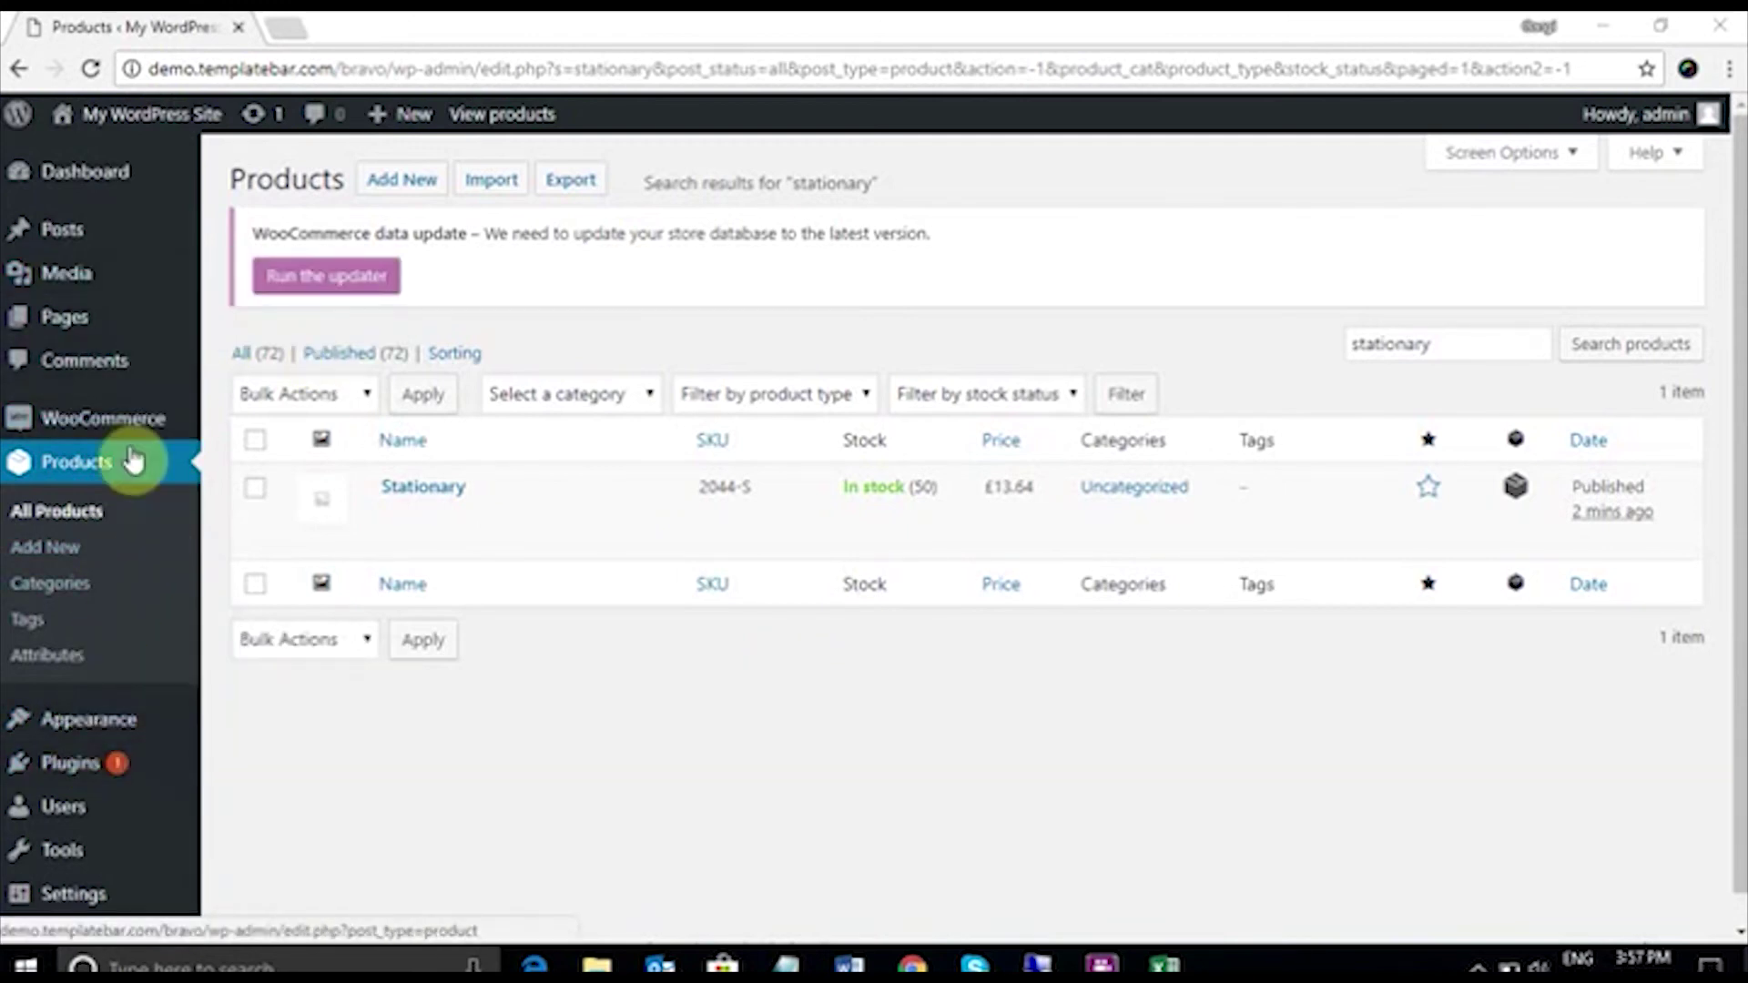
pyautogui.moveTo(118, 437)
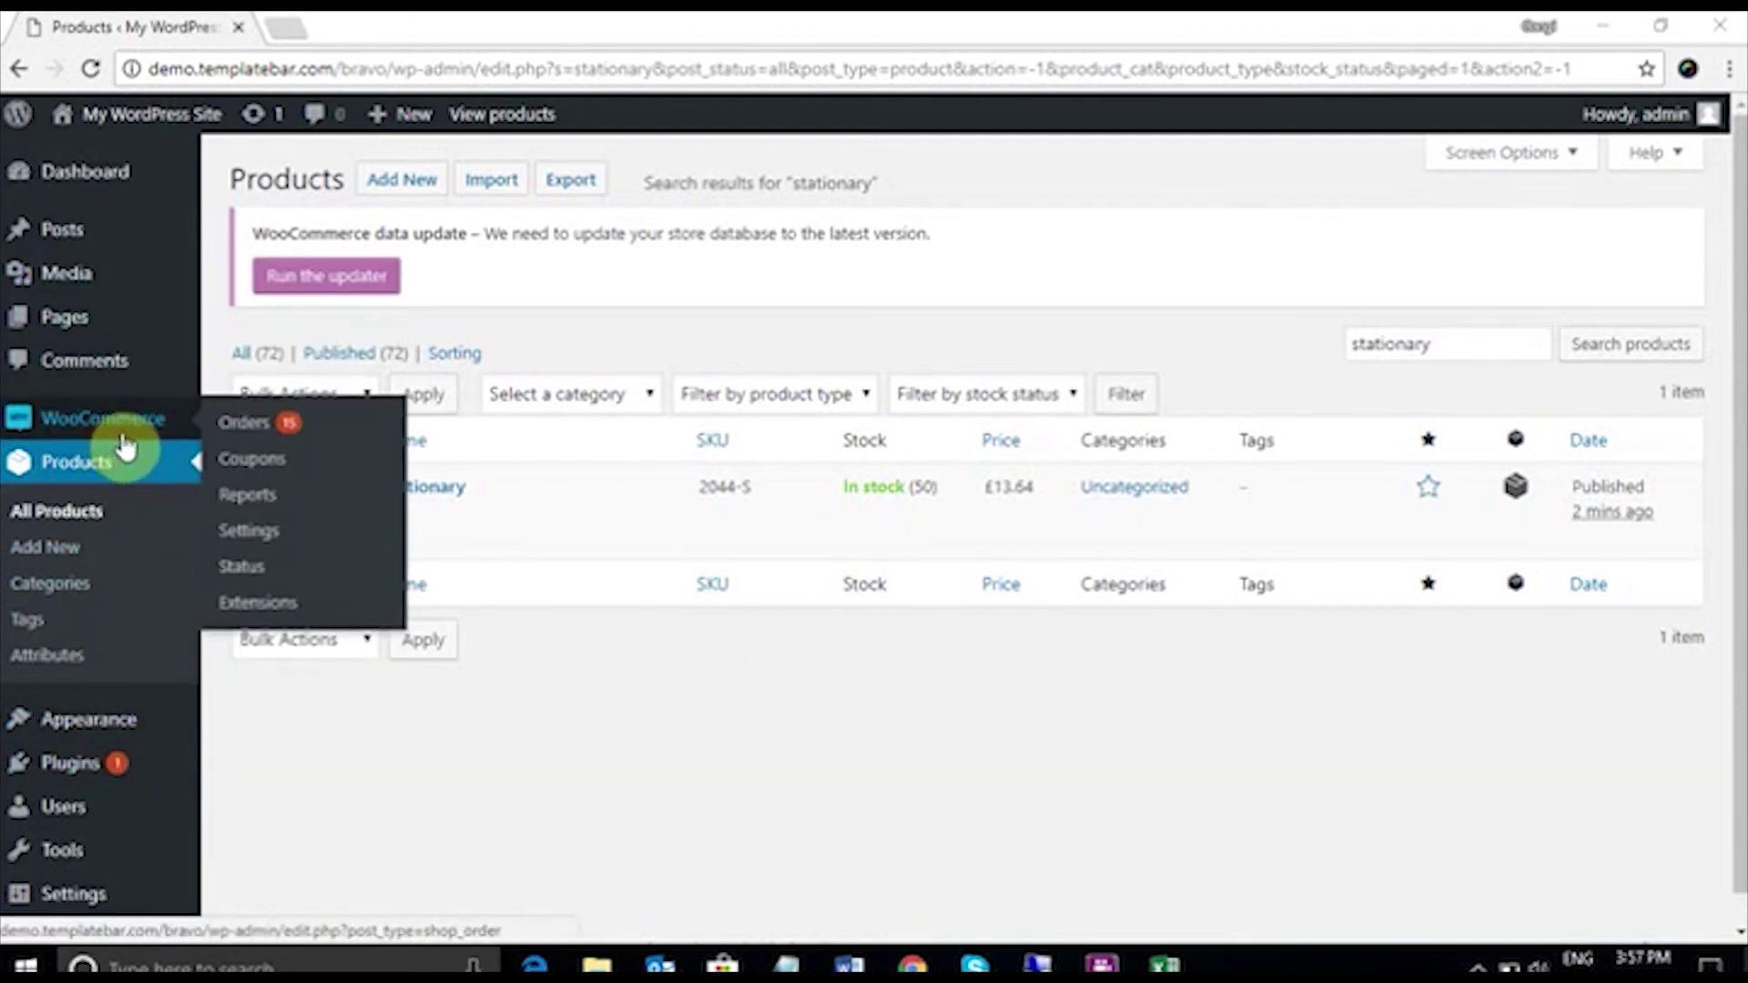
# Step: Start a new WooCommerce order and assign the existing customer to it
pyautogui.click(260, 427)
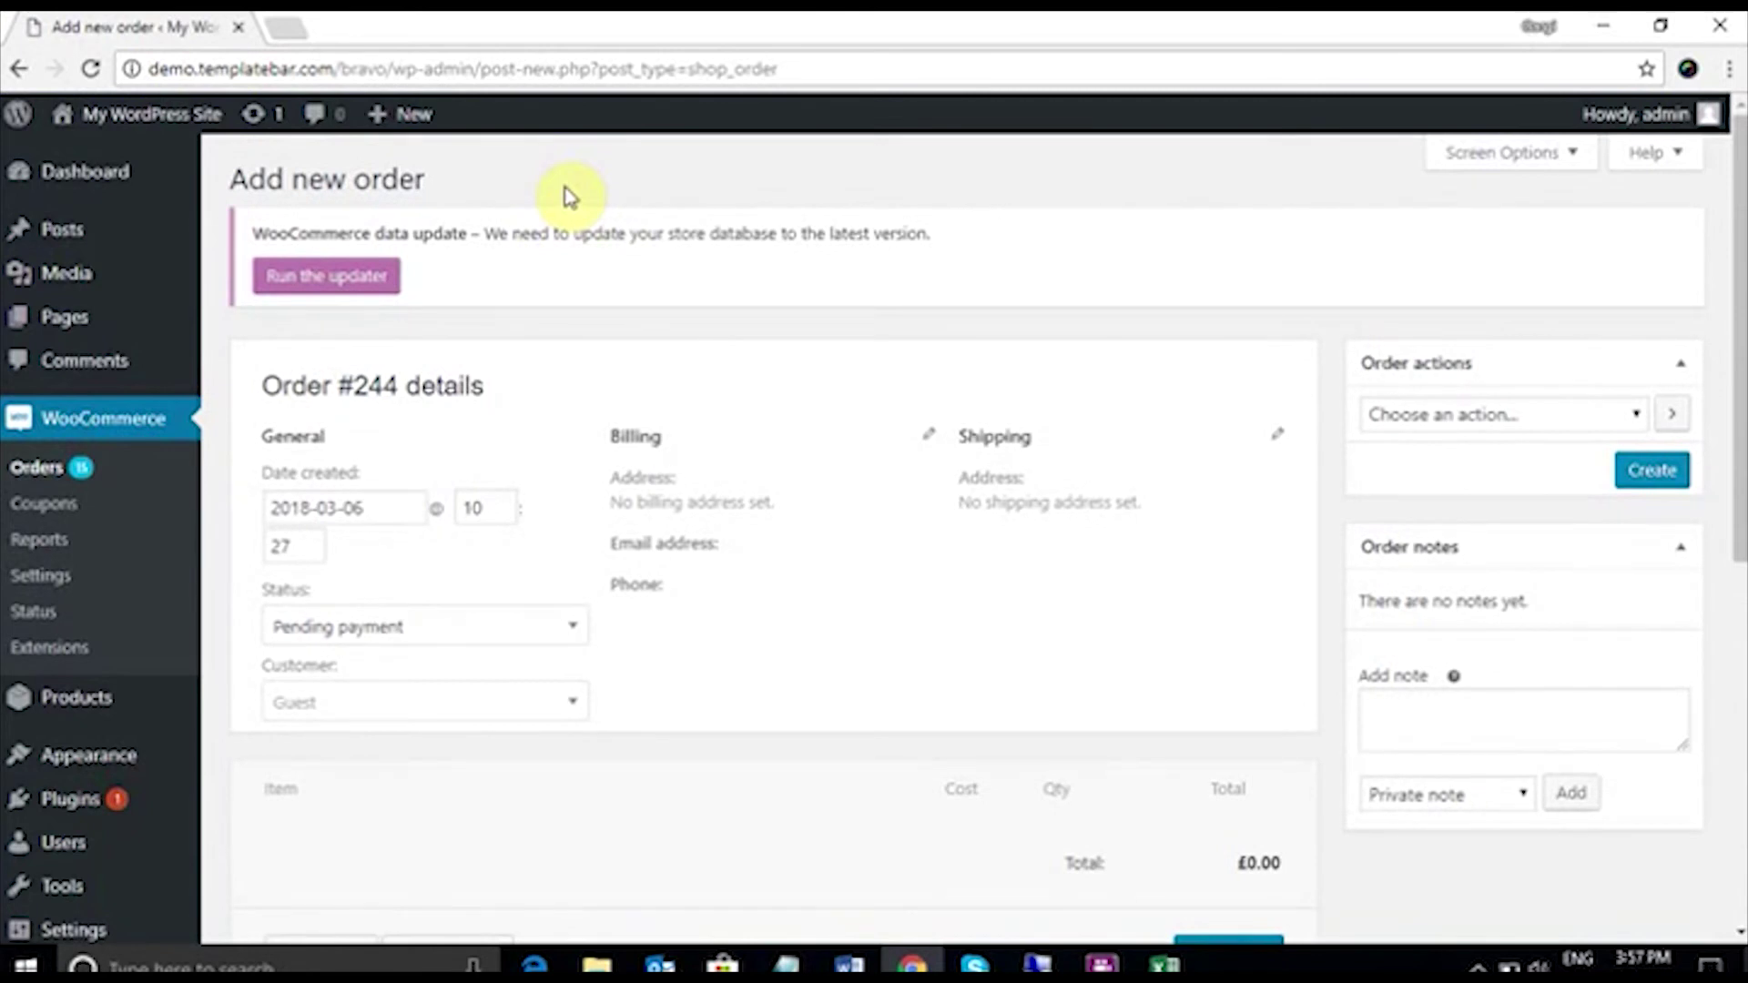
pyautogui.click(570, 702)
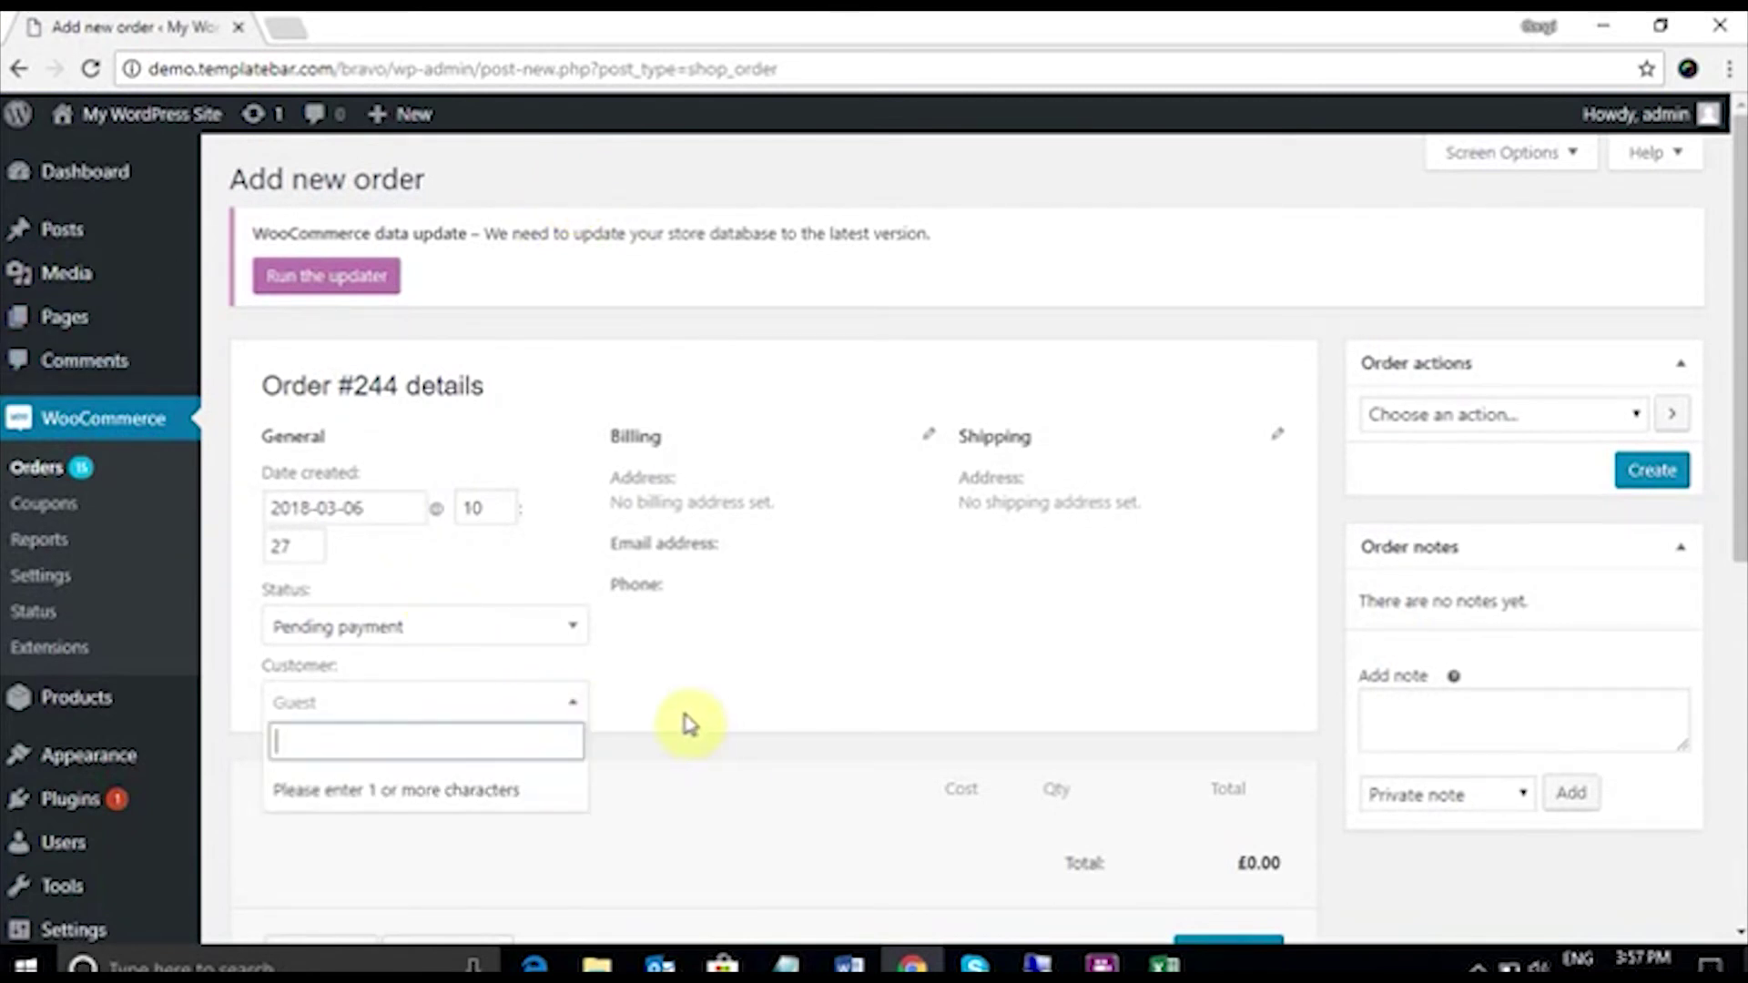
pyautogui.write('claire')
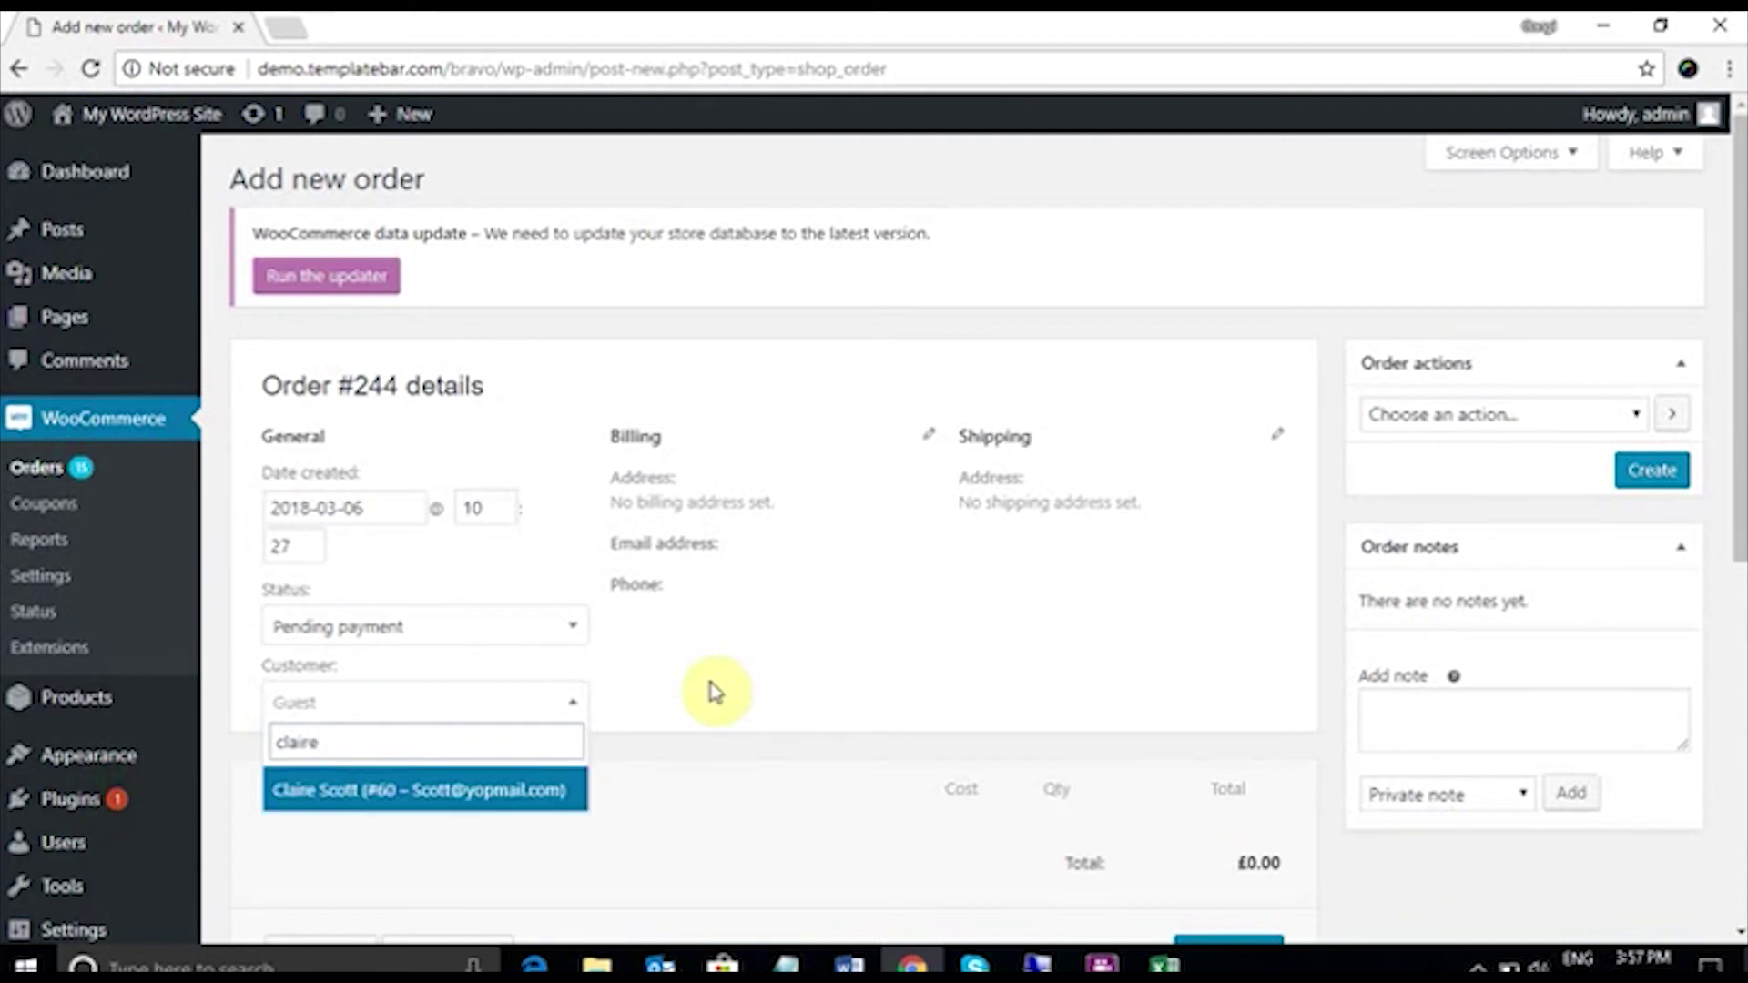
pyautogui.click(524, 808)
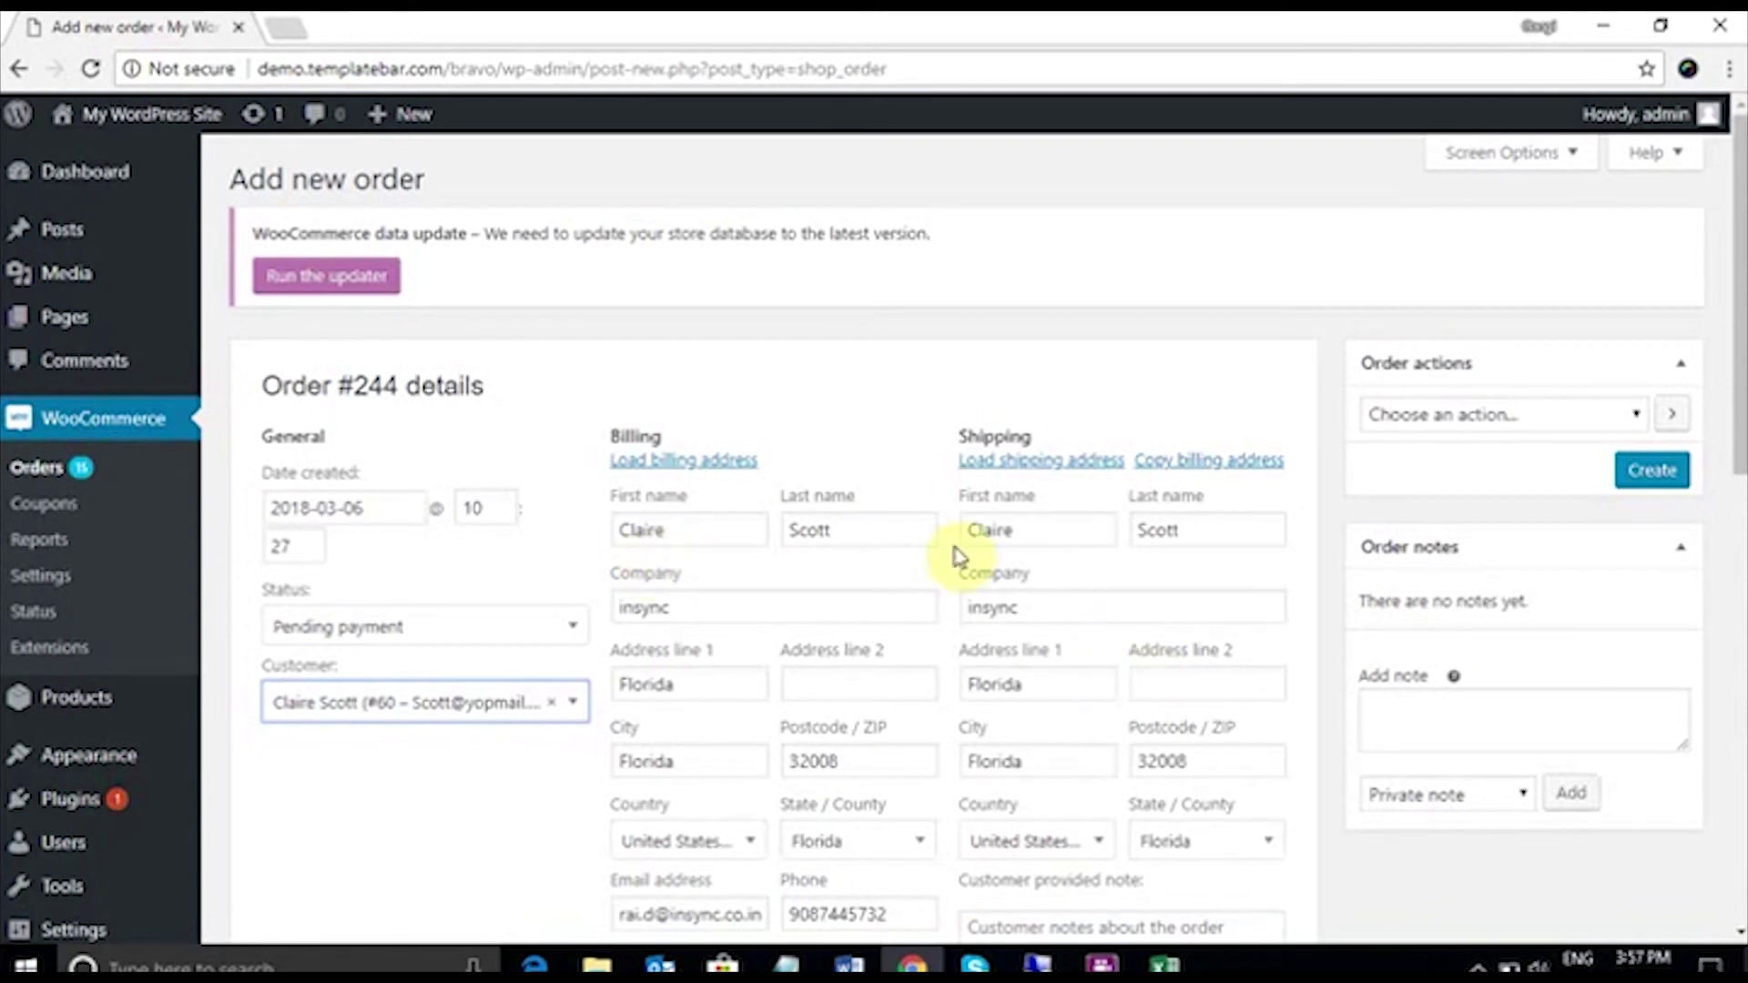
pyautogui.scroll(-4, 959, 552)
pyautogui.scroll(-3, 960, 552)
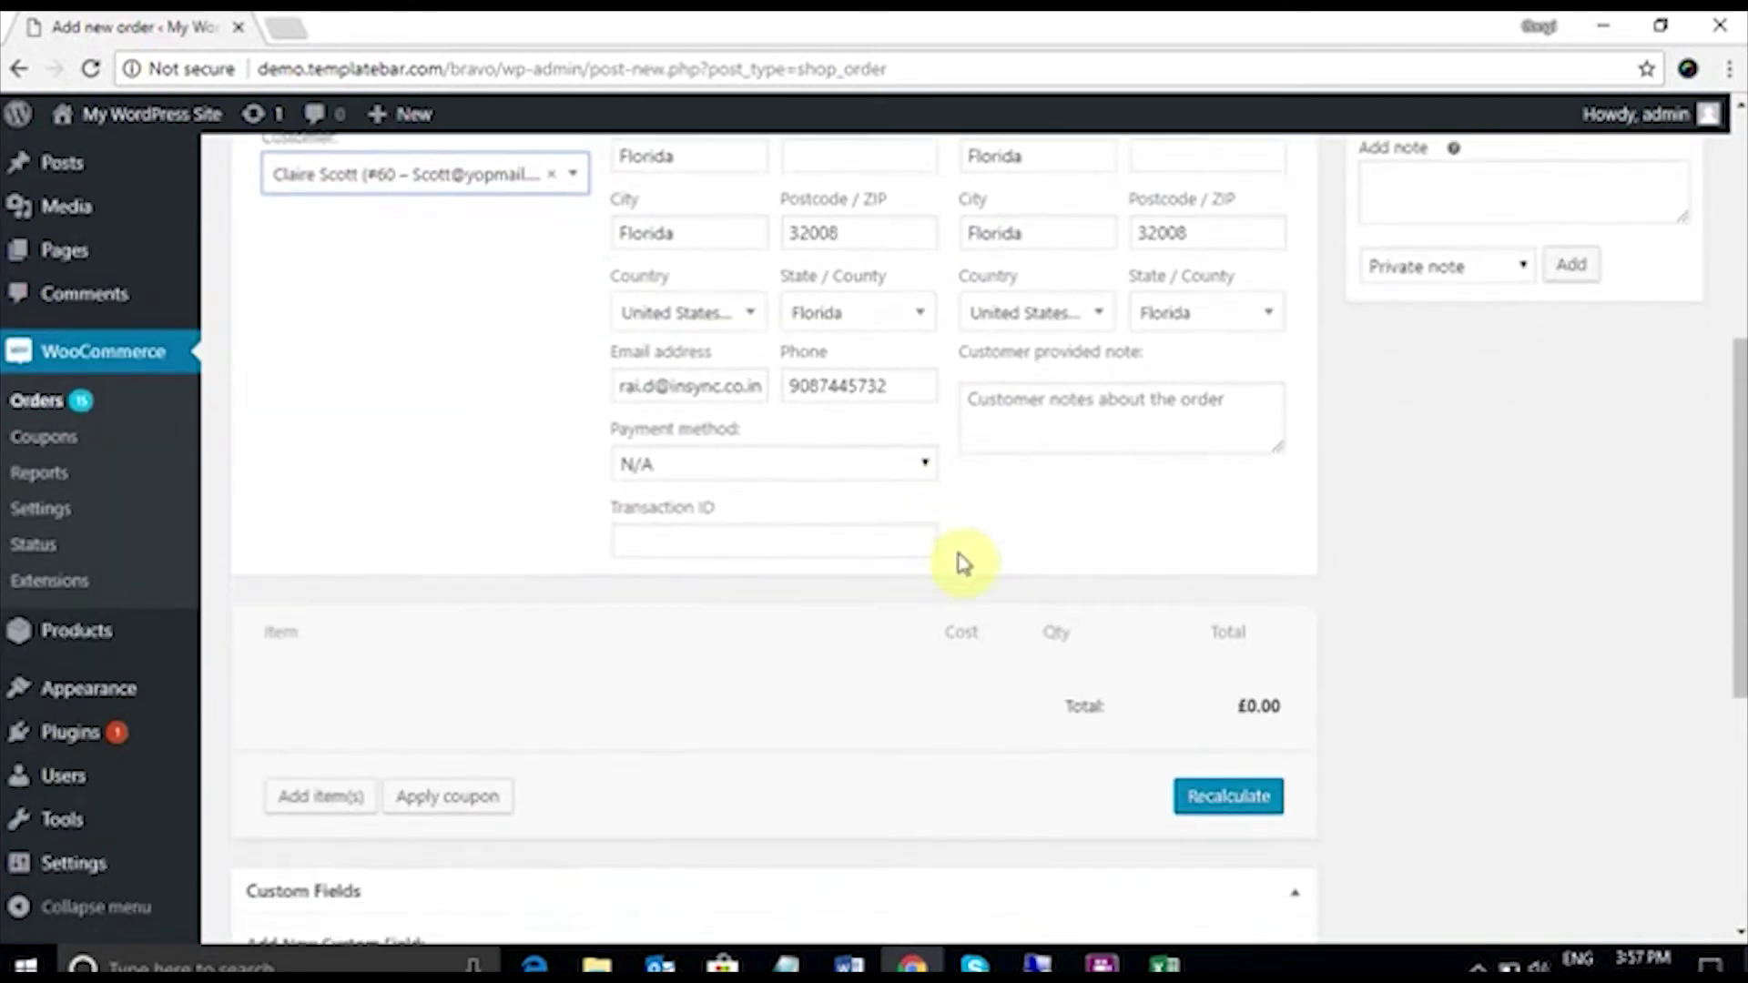
# Step: Add one Stationary (2044-S) item at £13.64 and create the order
pyautogui.click(335, 690)
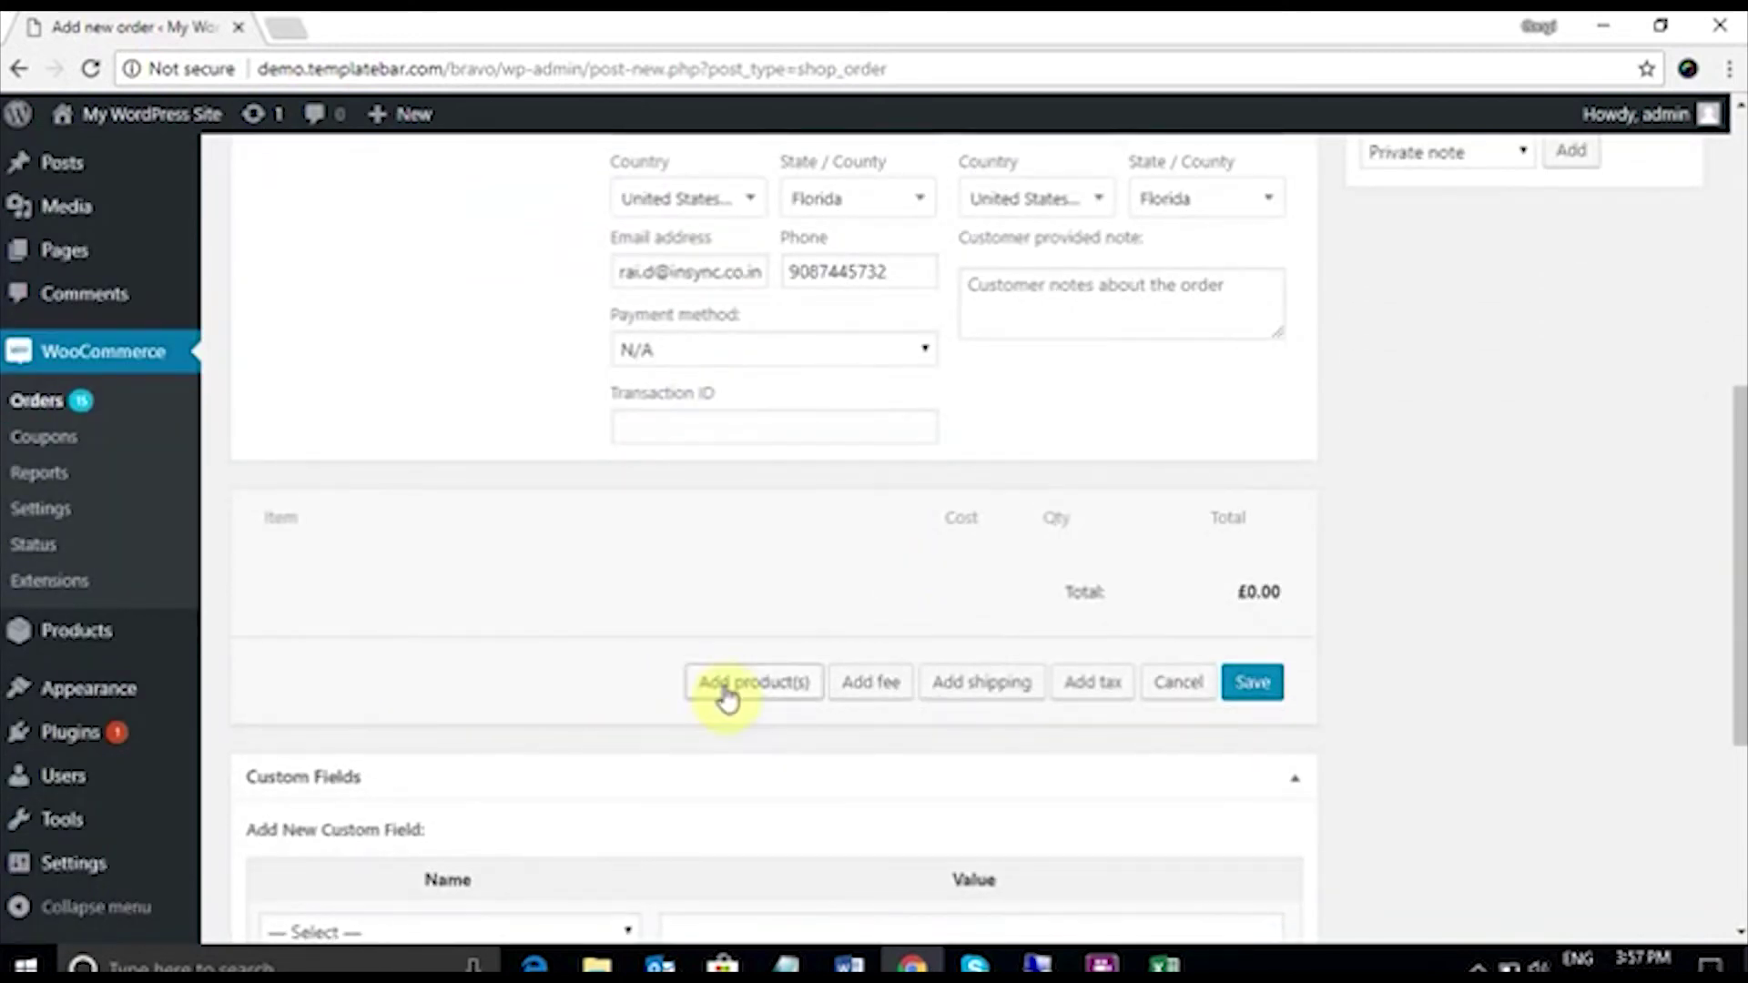
pyautogui.click(726, 687)
pyautogui.write('statio')
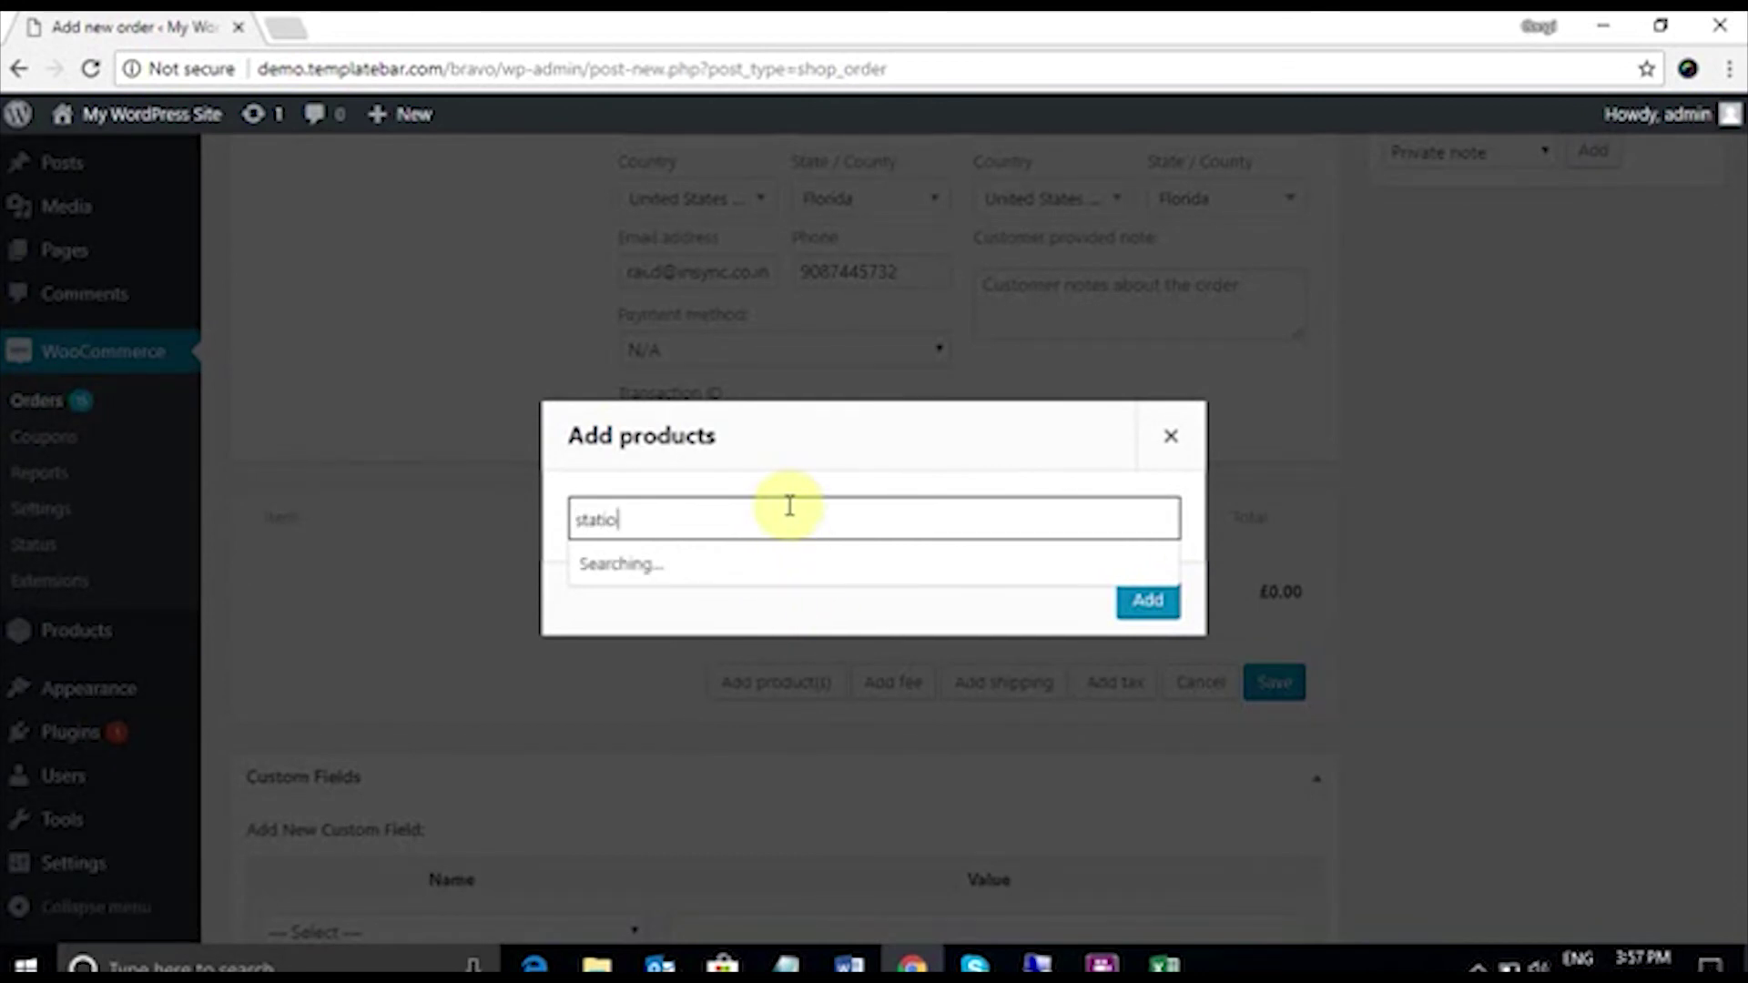
pyautogui.write('nary')
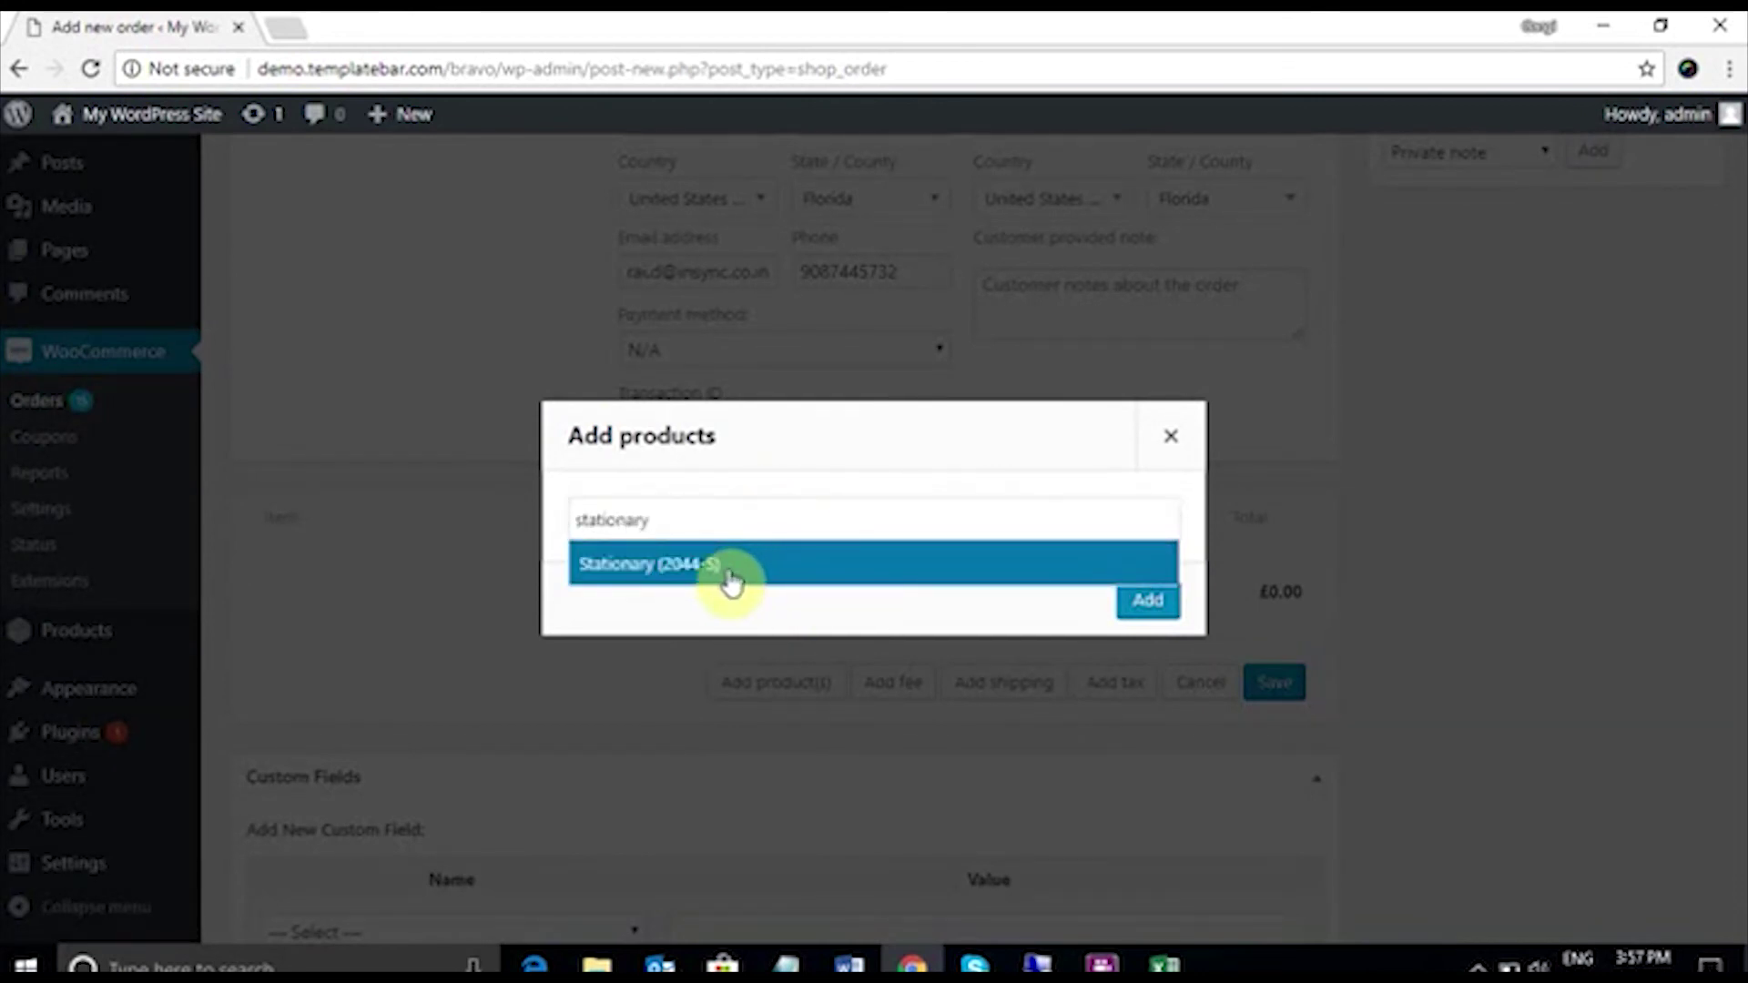
pyautogui.click(725, 569)
pyautogui.click(1136, 599)
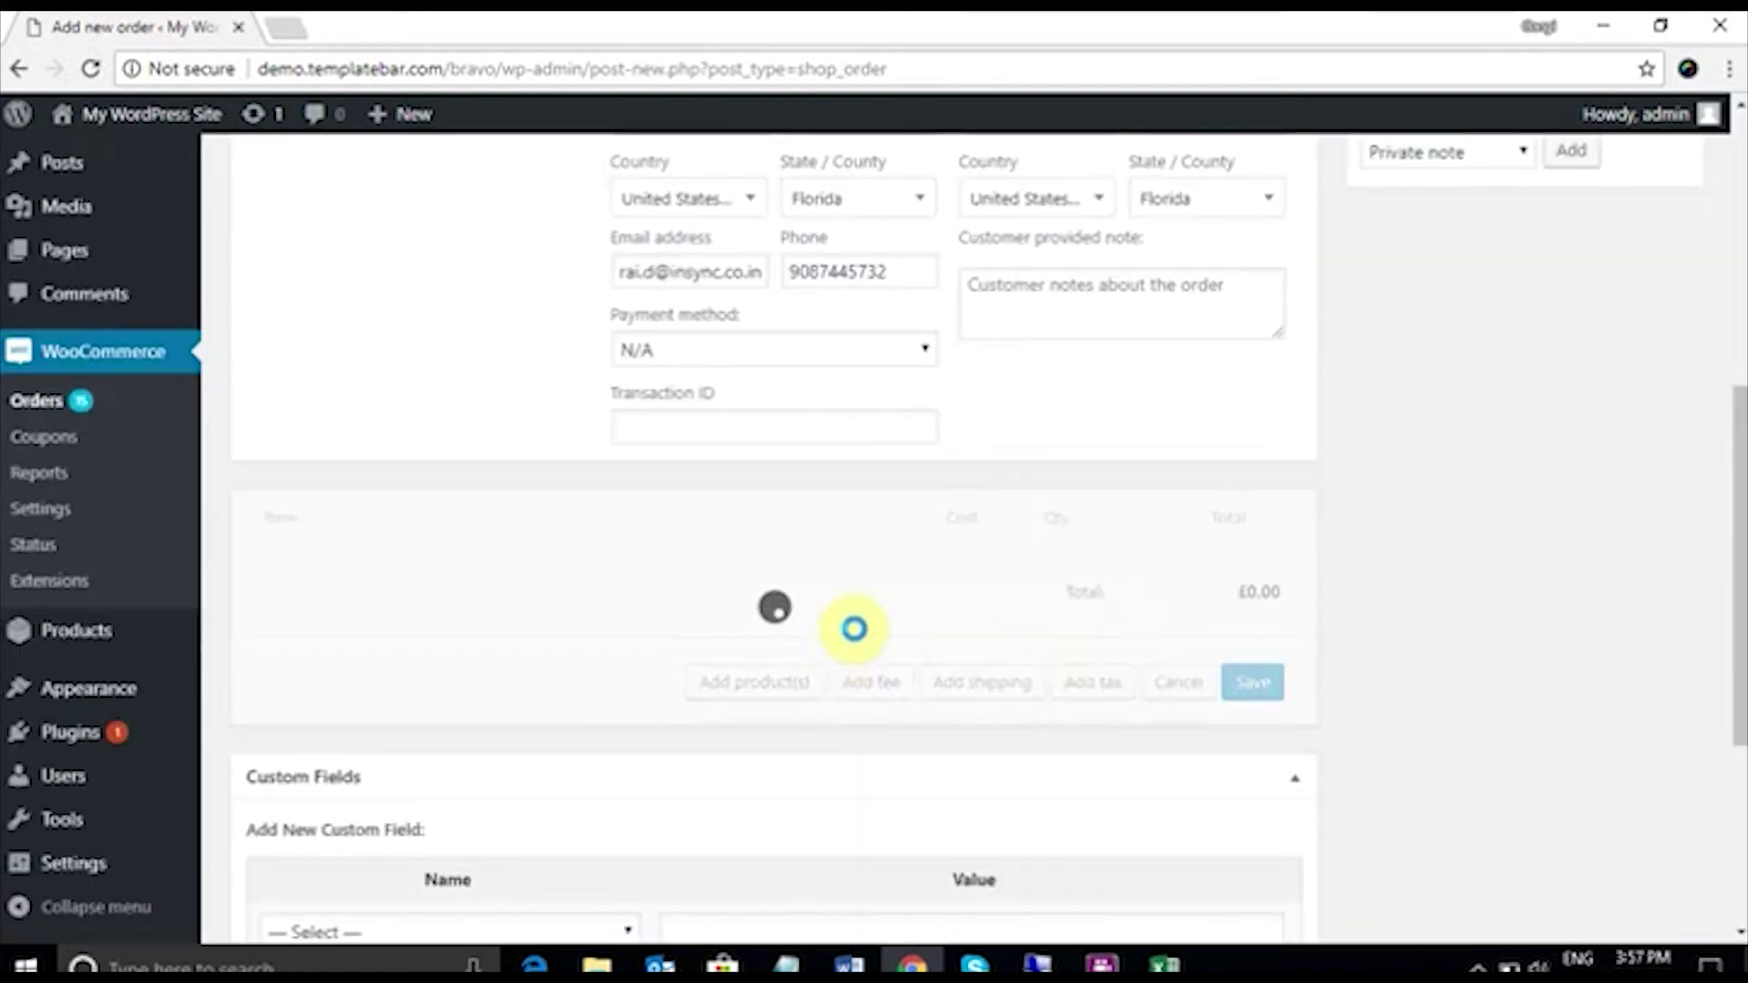
pyautogui.moveTo(1740, 468); pyautogui.dragTo(1740, 239)
pyautogui.click(1655, 398)
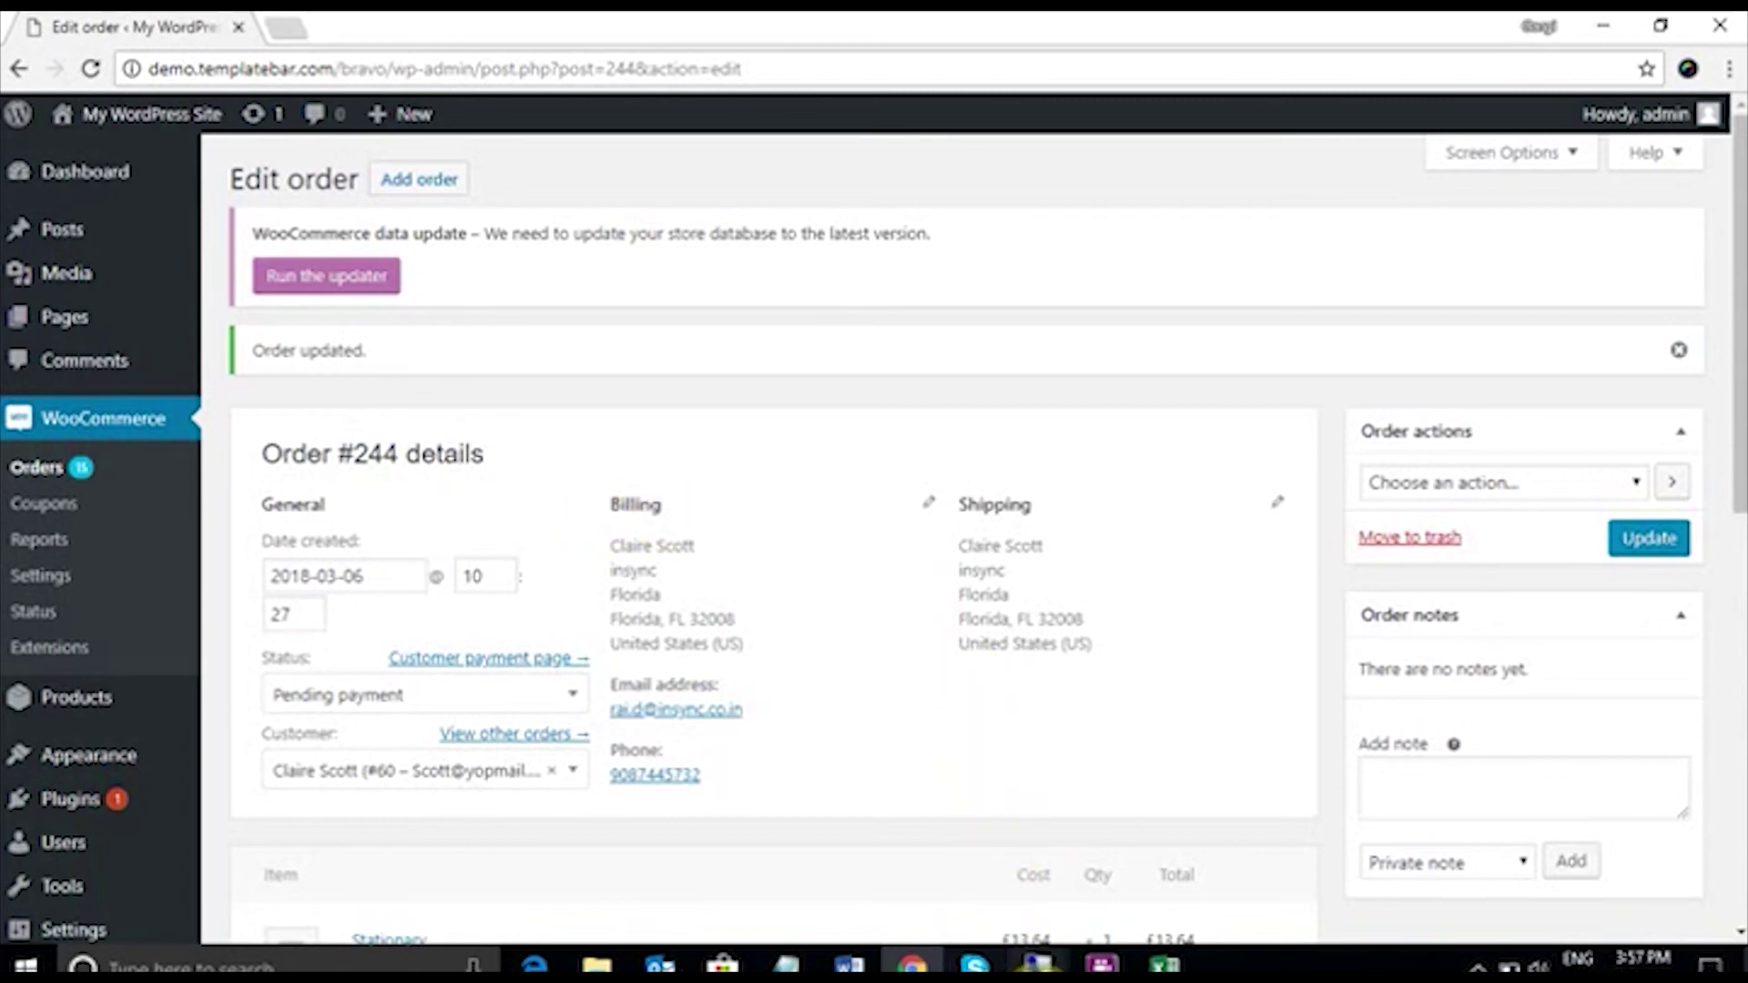
# Step: Run Sales Order Add on the WooCommerce-to-NAV connector, then close the Sync Panel
pyautogui.moveTo(1101, 963)
pyautogui.click(1128, 865)
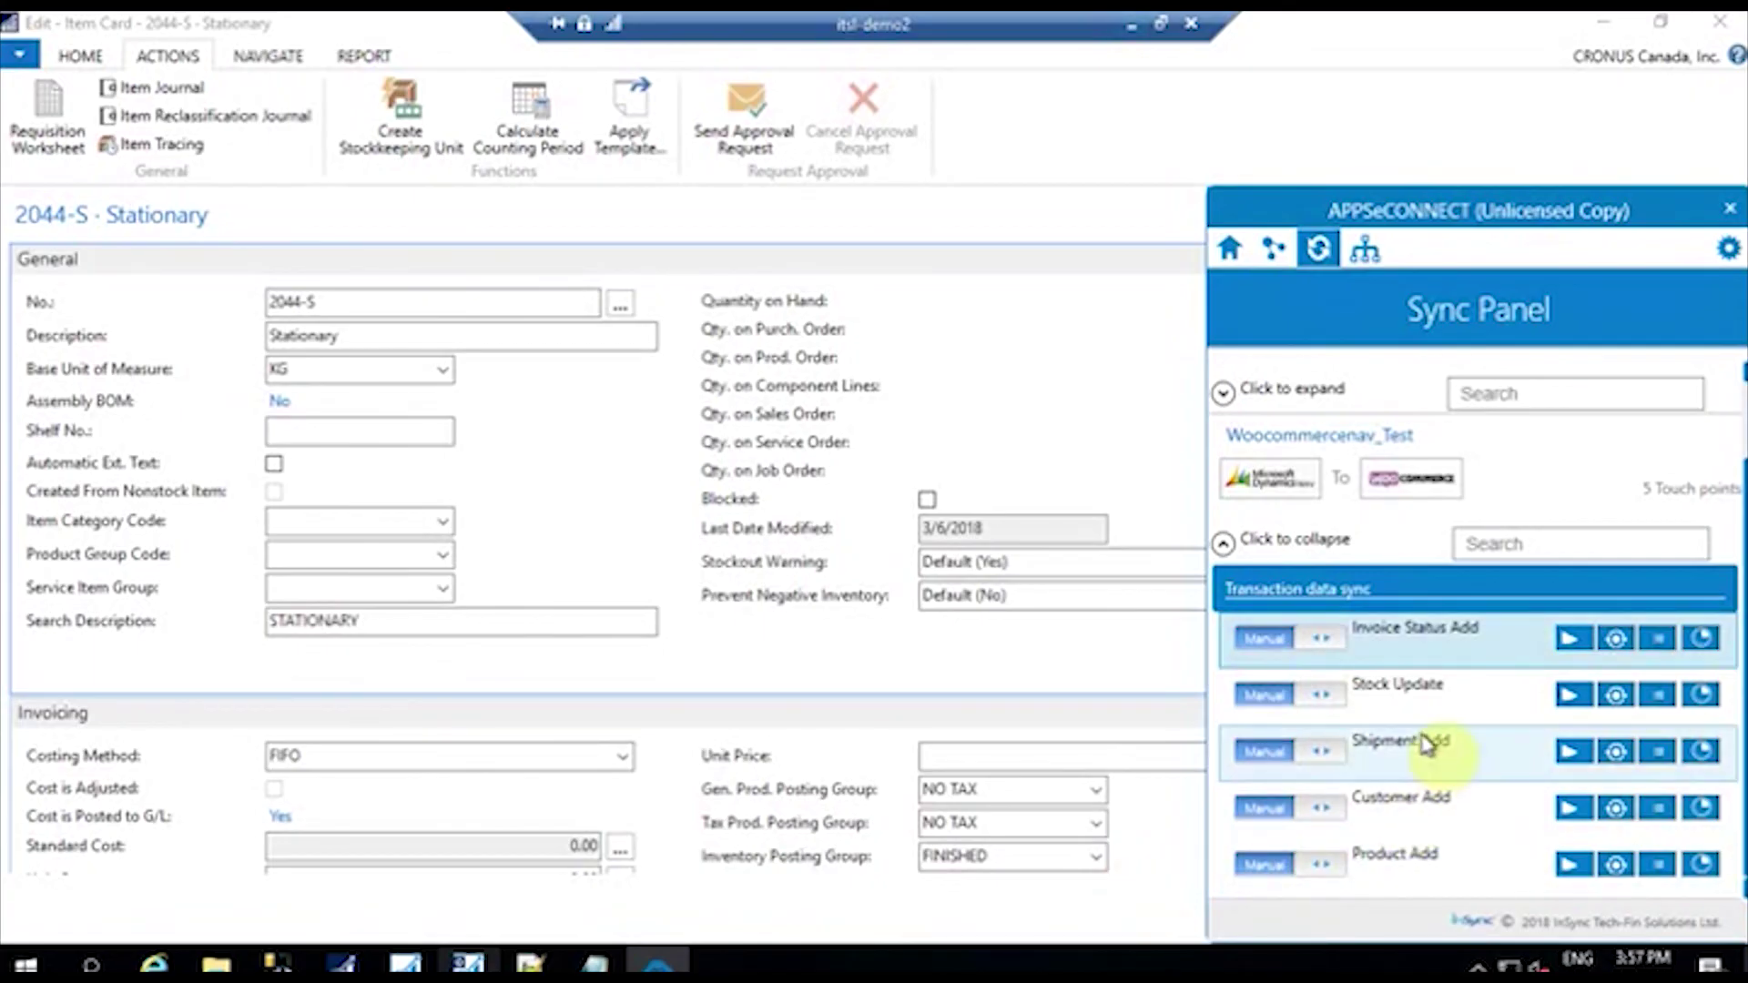
pyautogui.scroll(2, 1402, 724)
pyautogui.click(1222, 640)
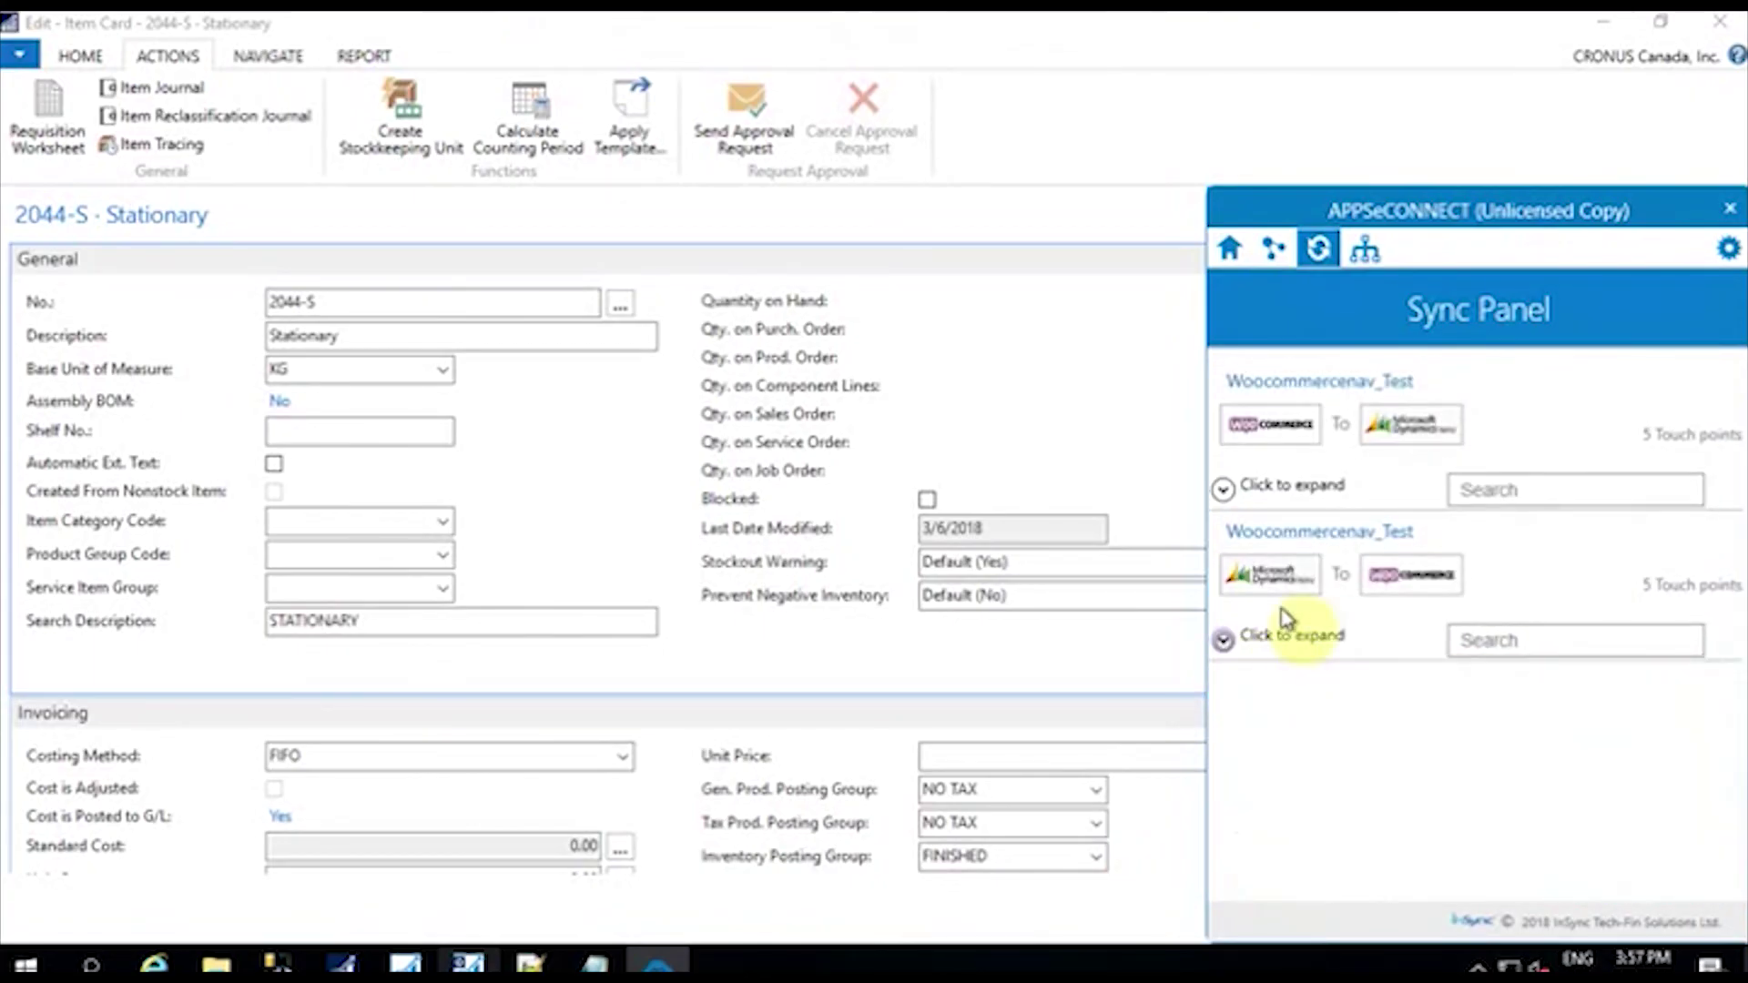
pyautogui.click(1224, 491)
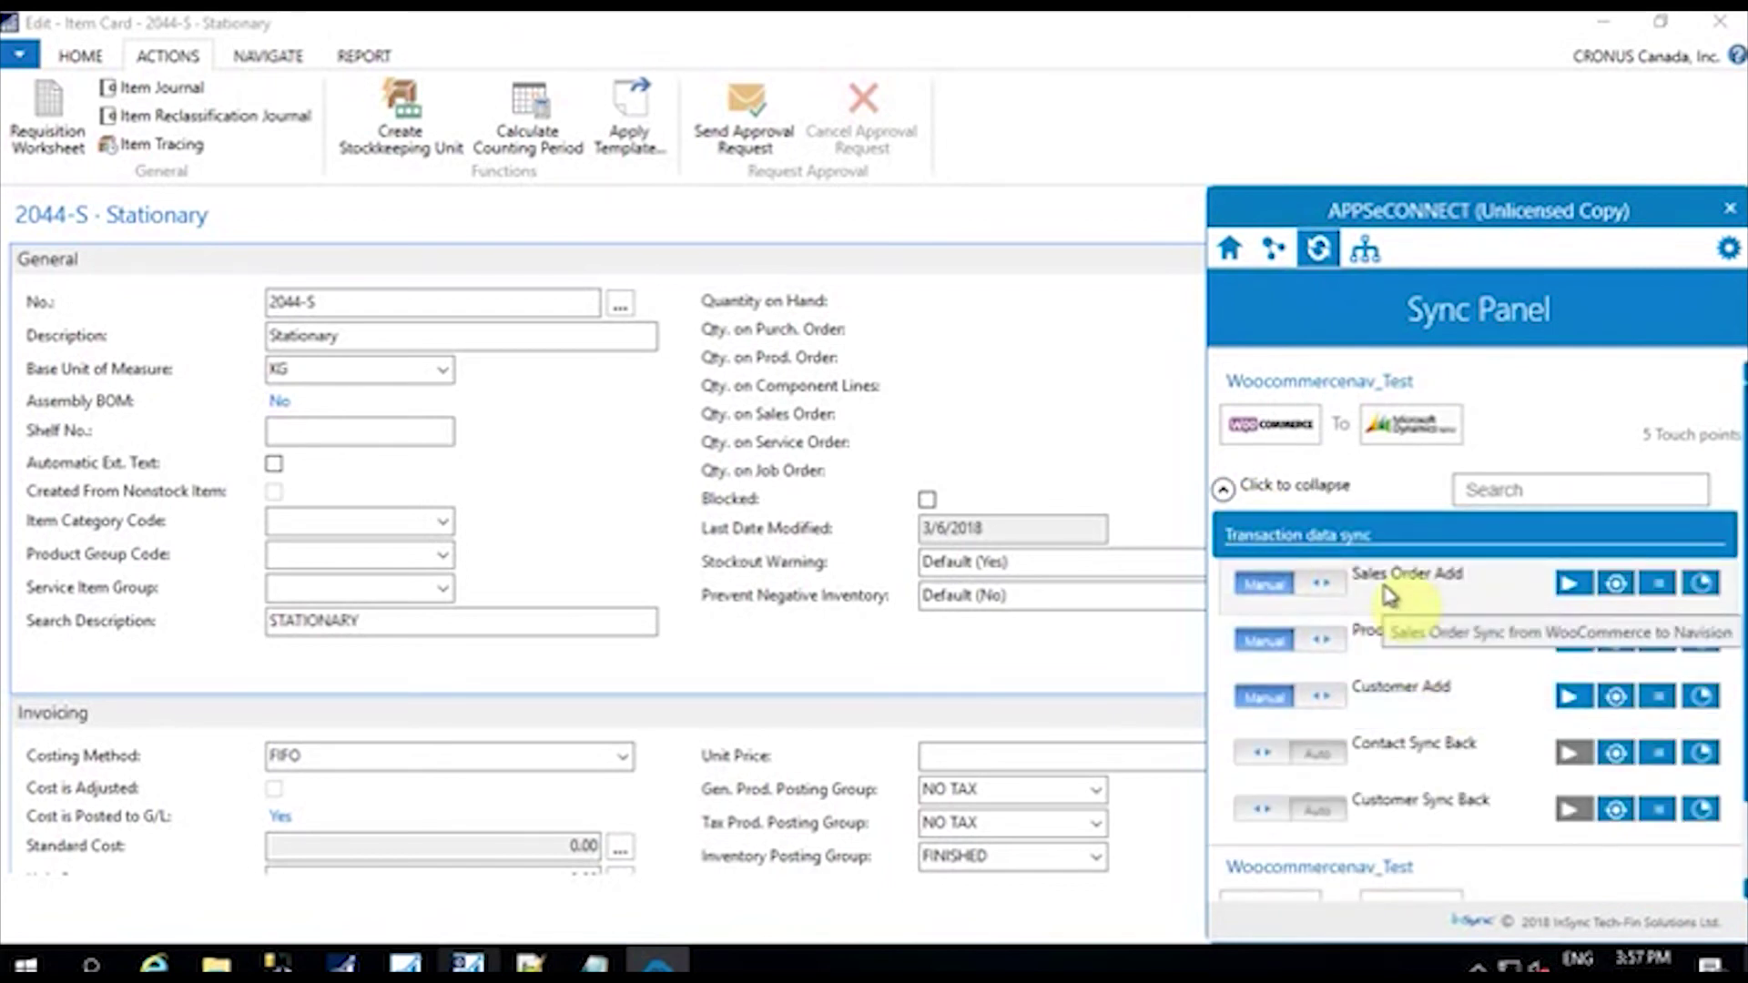
pyautogui.click(1564, 587)
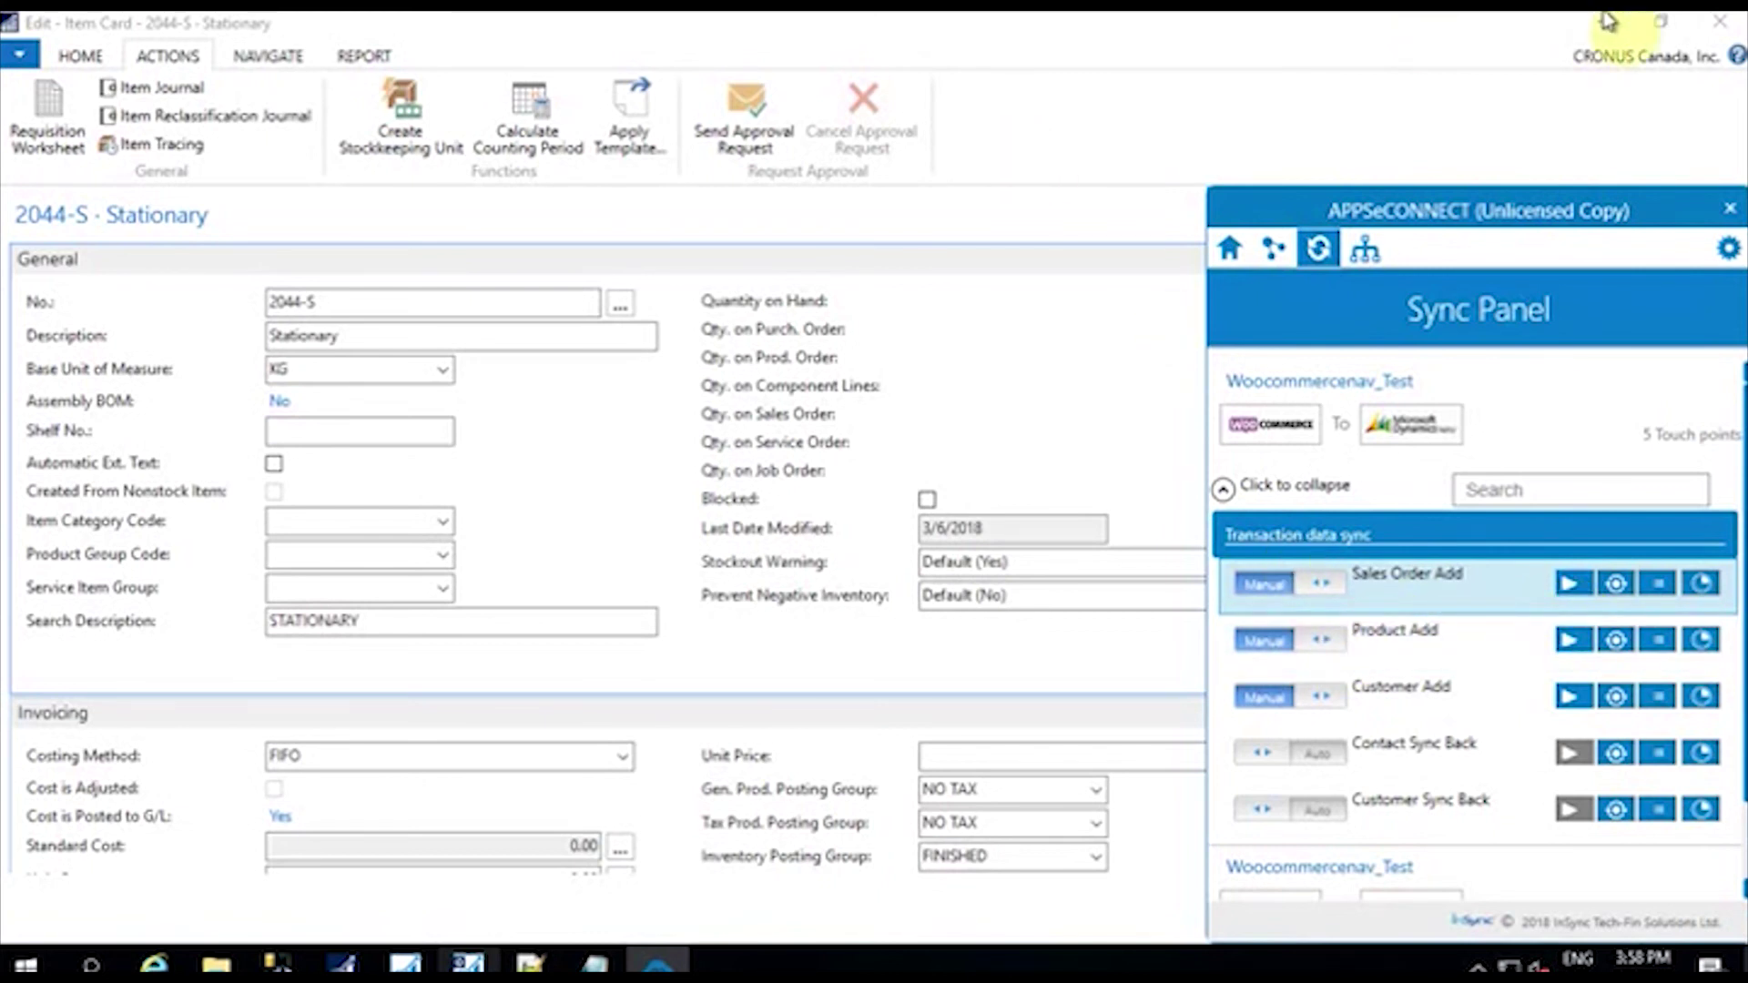
pyautogui.click(1532, 171)
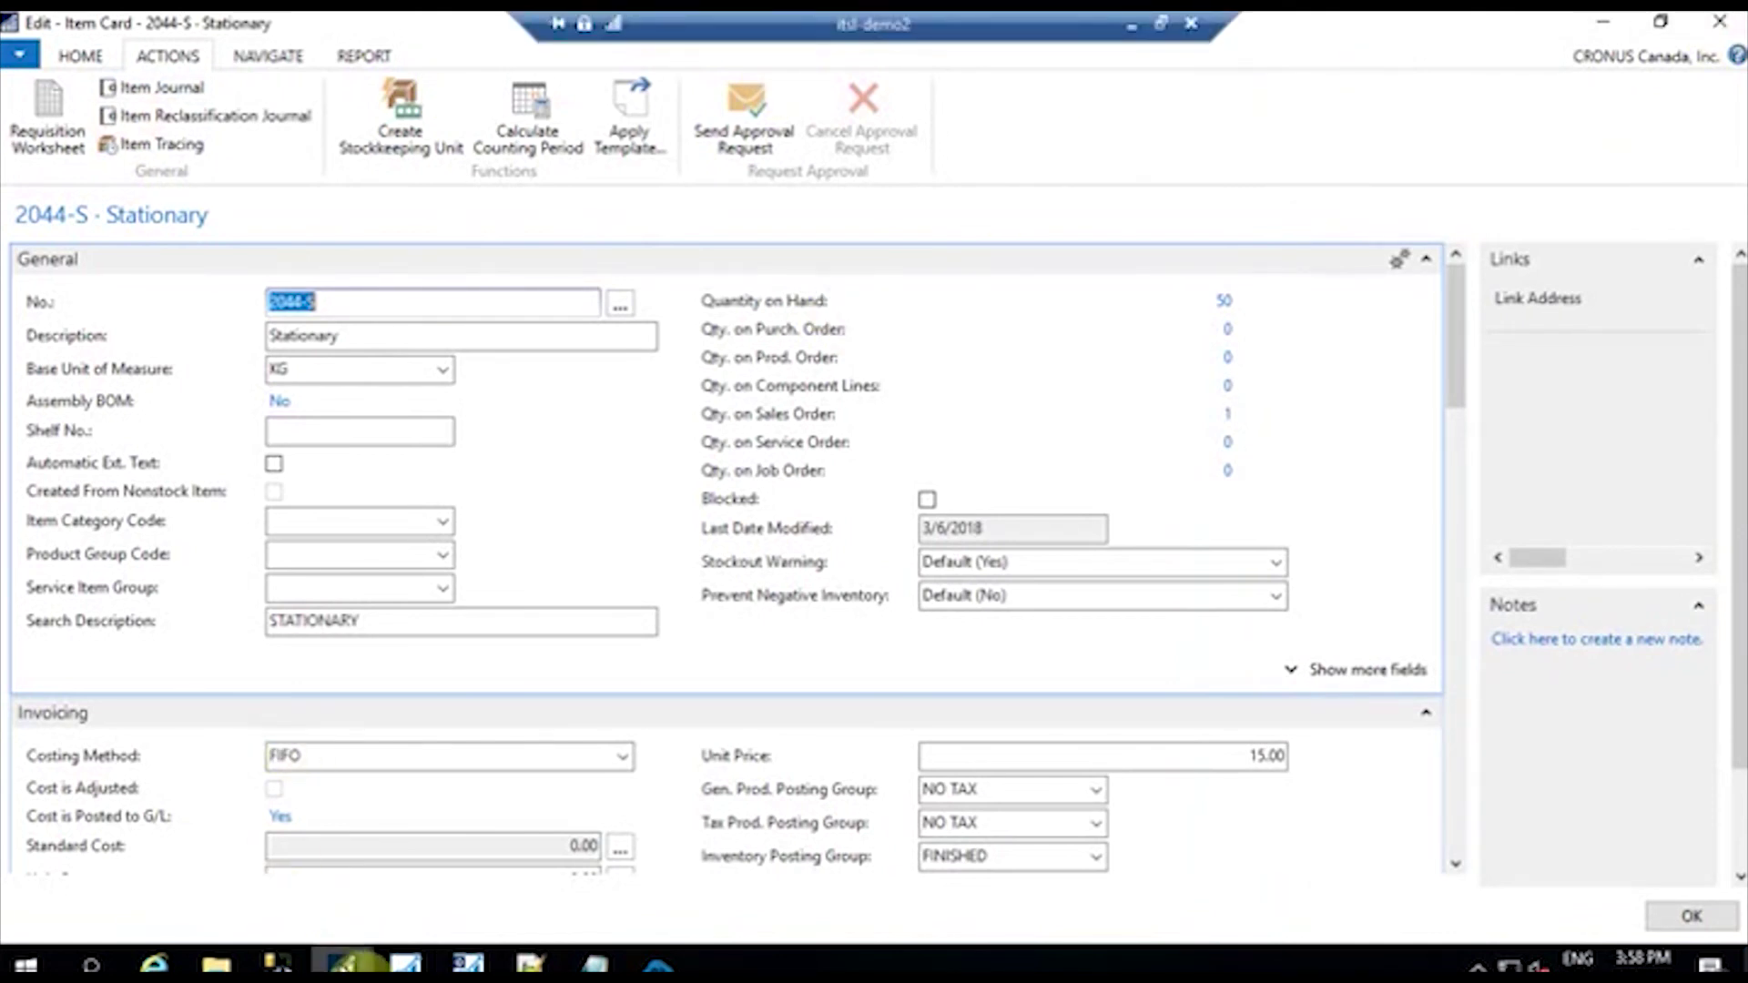
# Step: Open the Sales Orders list from the NAV Items window
pyautogui.moveTo(346, 963)
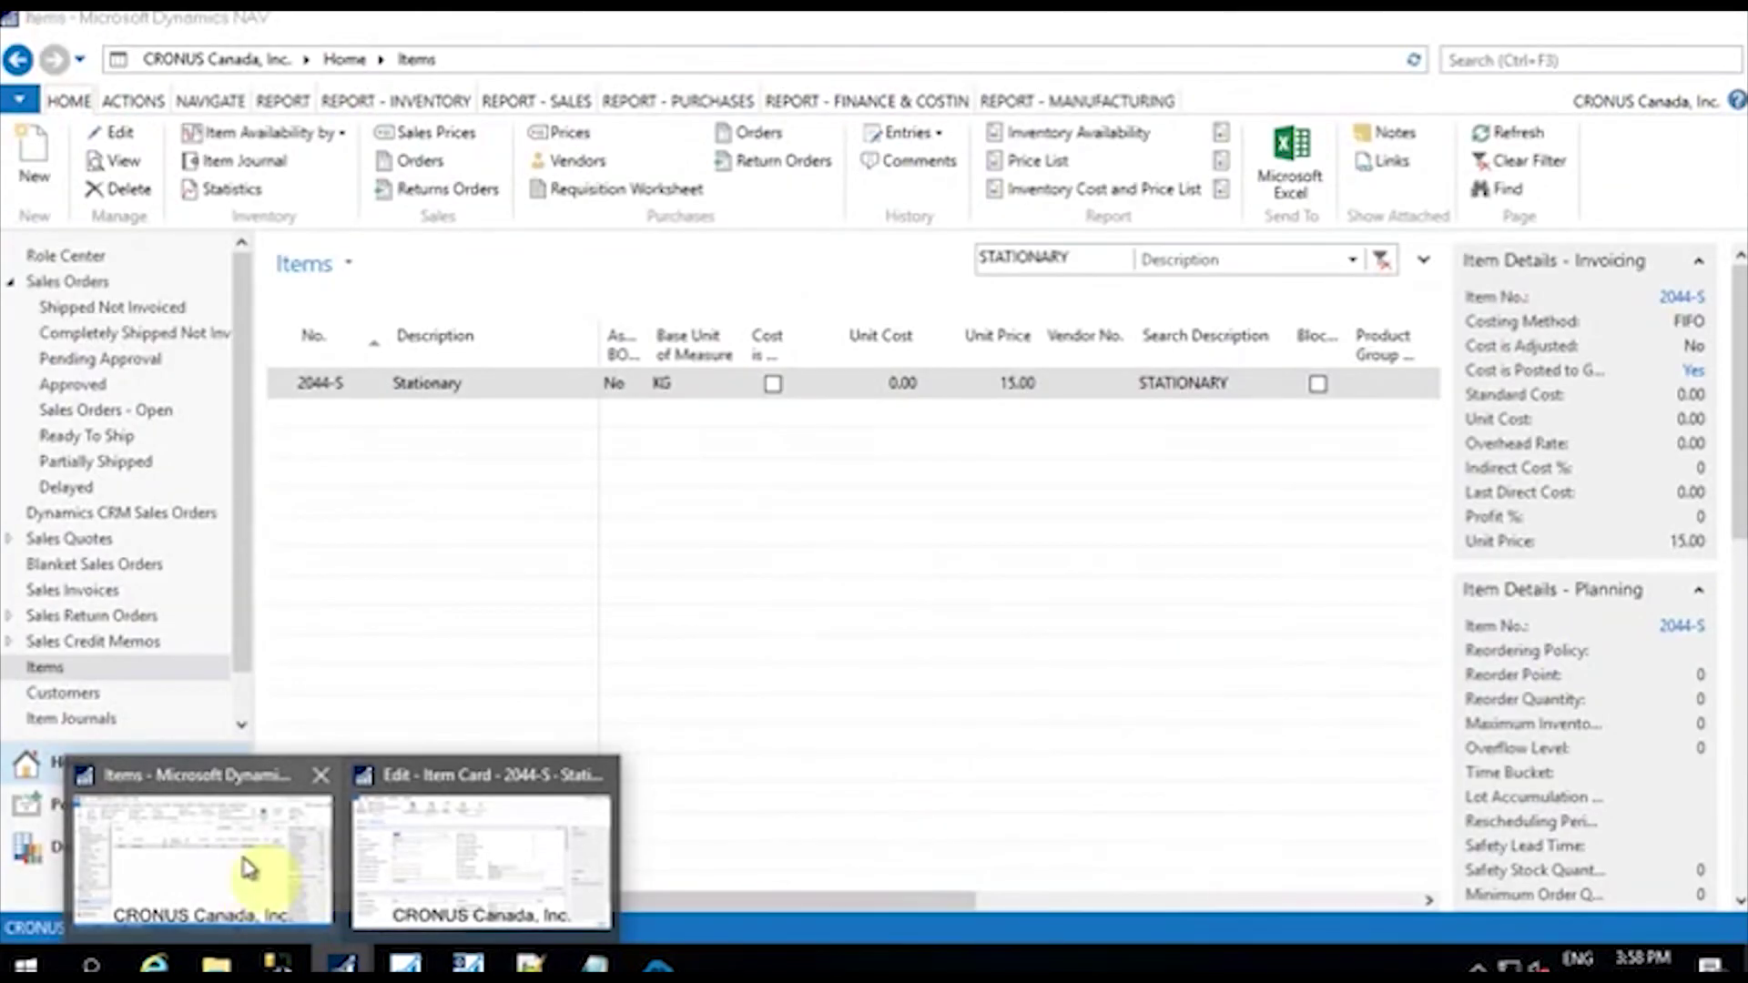
pyautogui.click(248, 870)
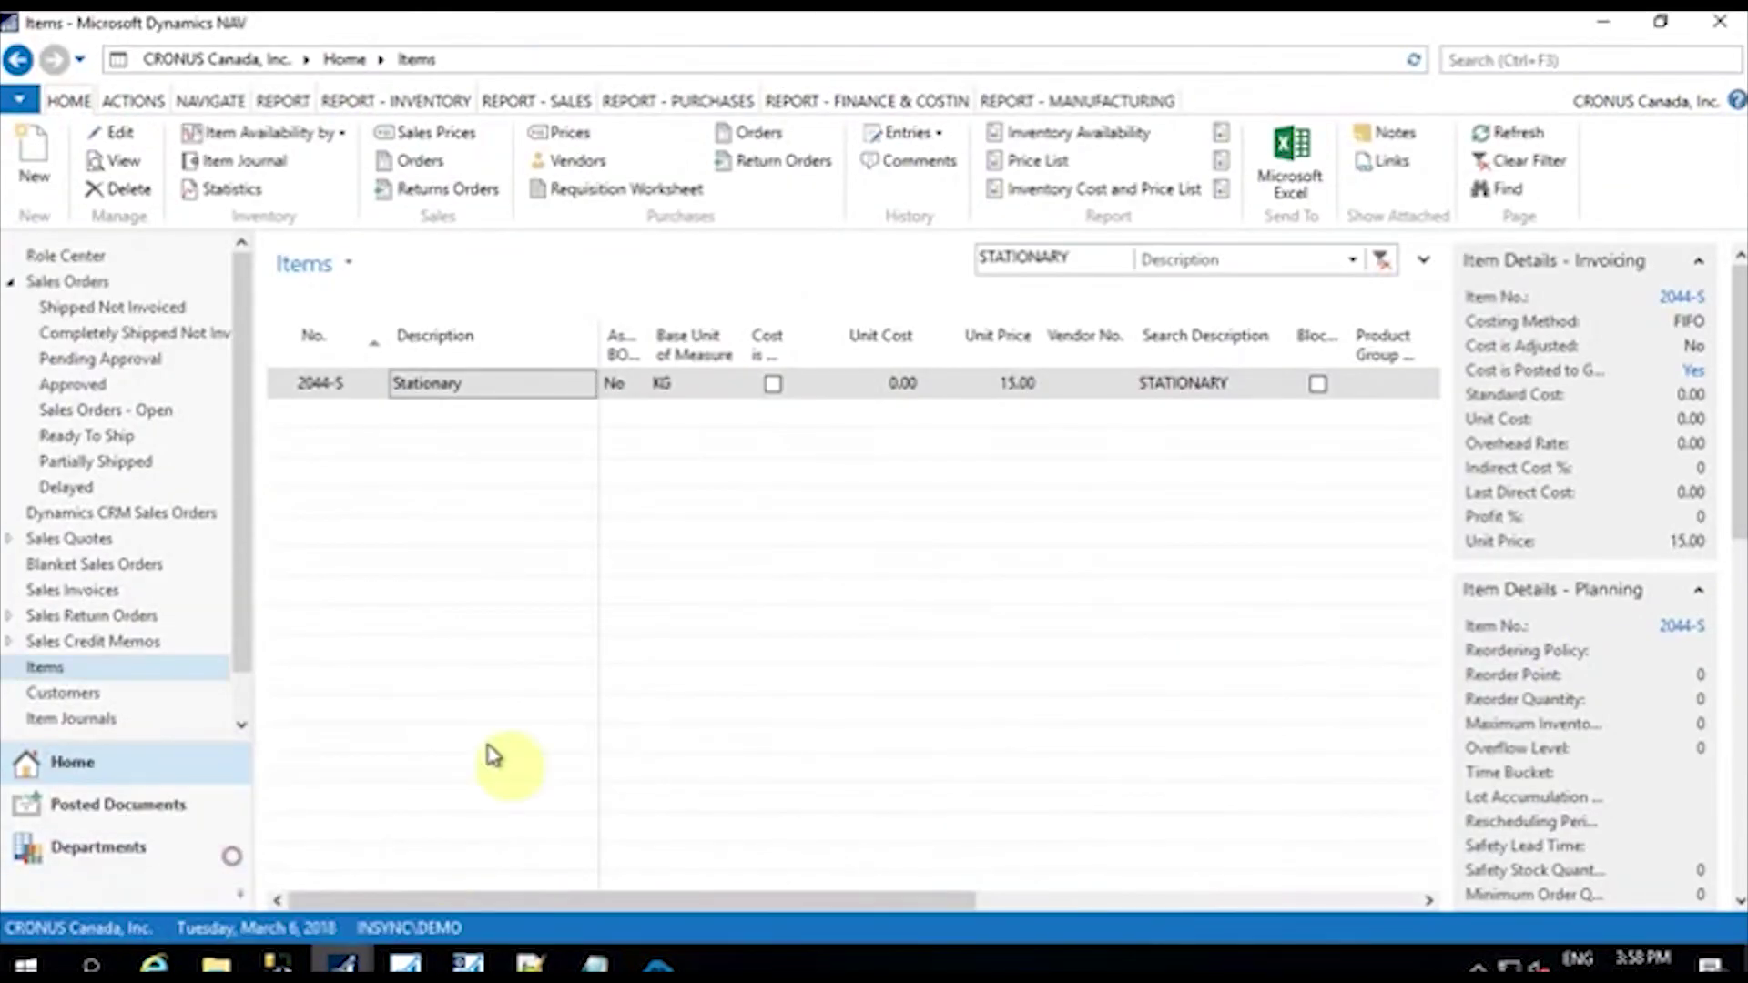
pyautogui.click(94, 286)
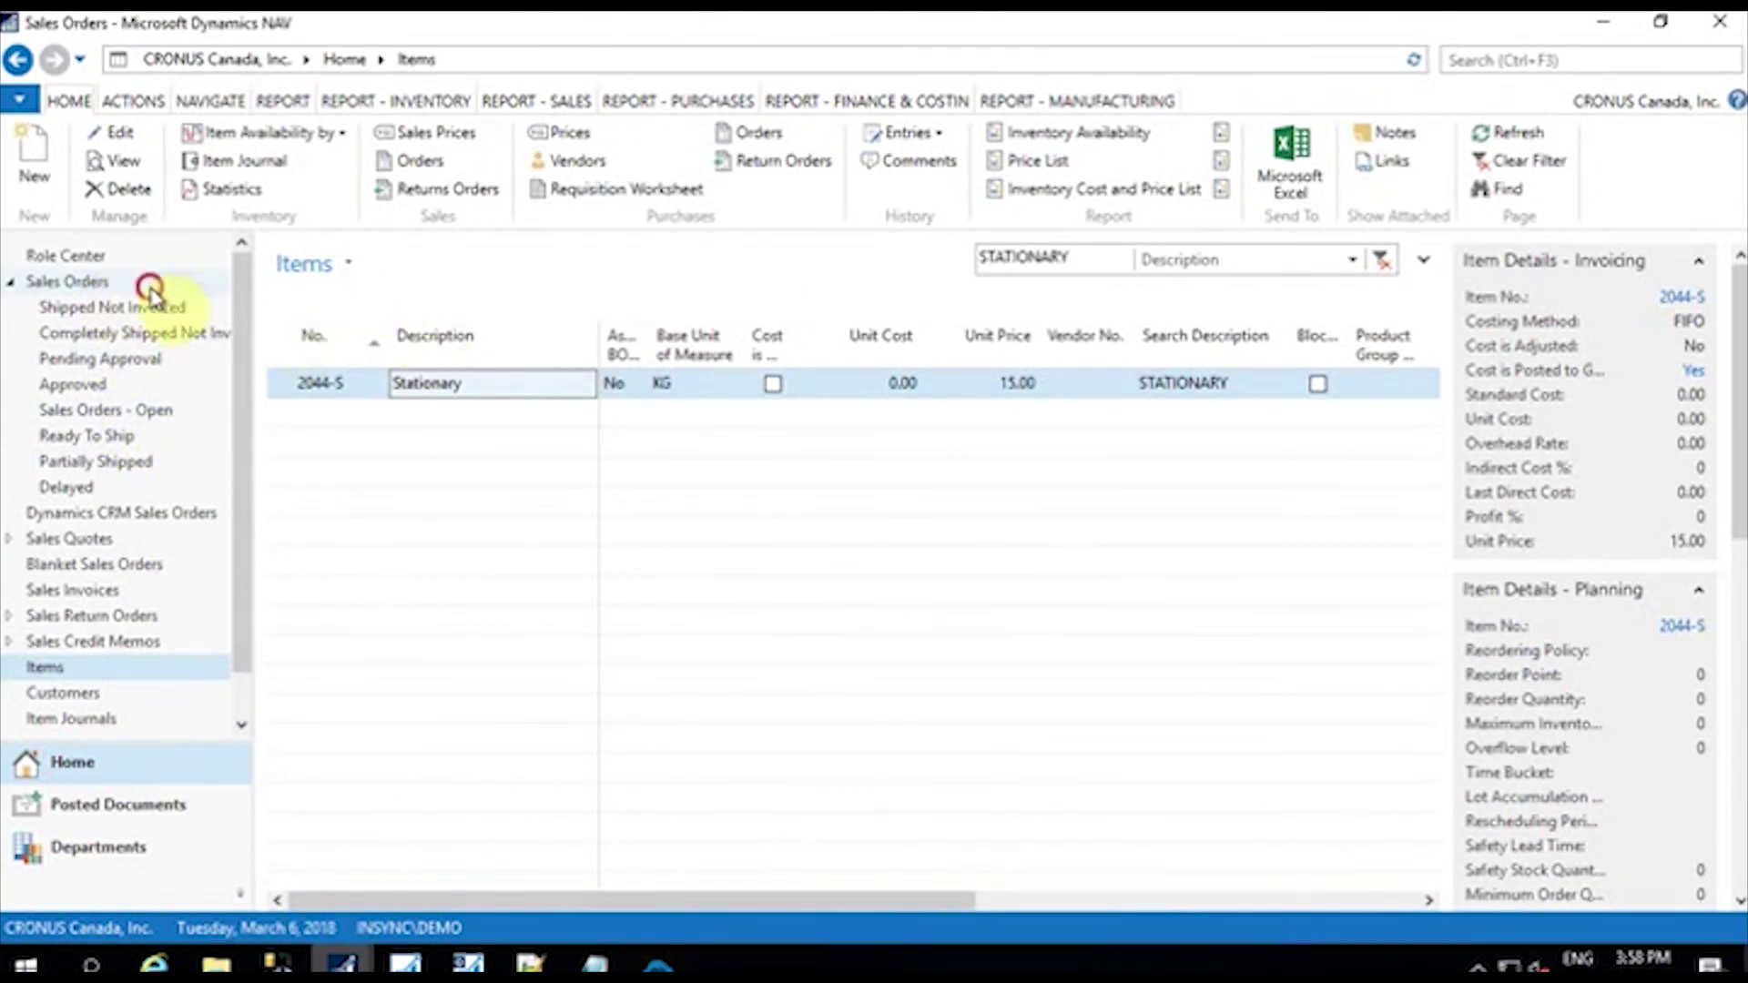
pyautogui.click(149, 283)
# Step: Filter sales orders by Sell-to Customer Name for the customer and select order 1432
pyautogui.click(1118, 257)
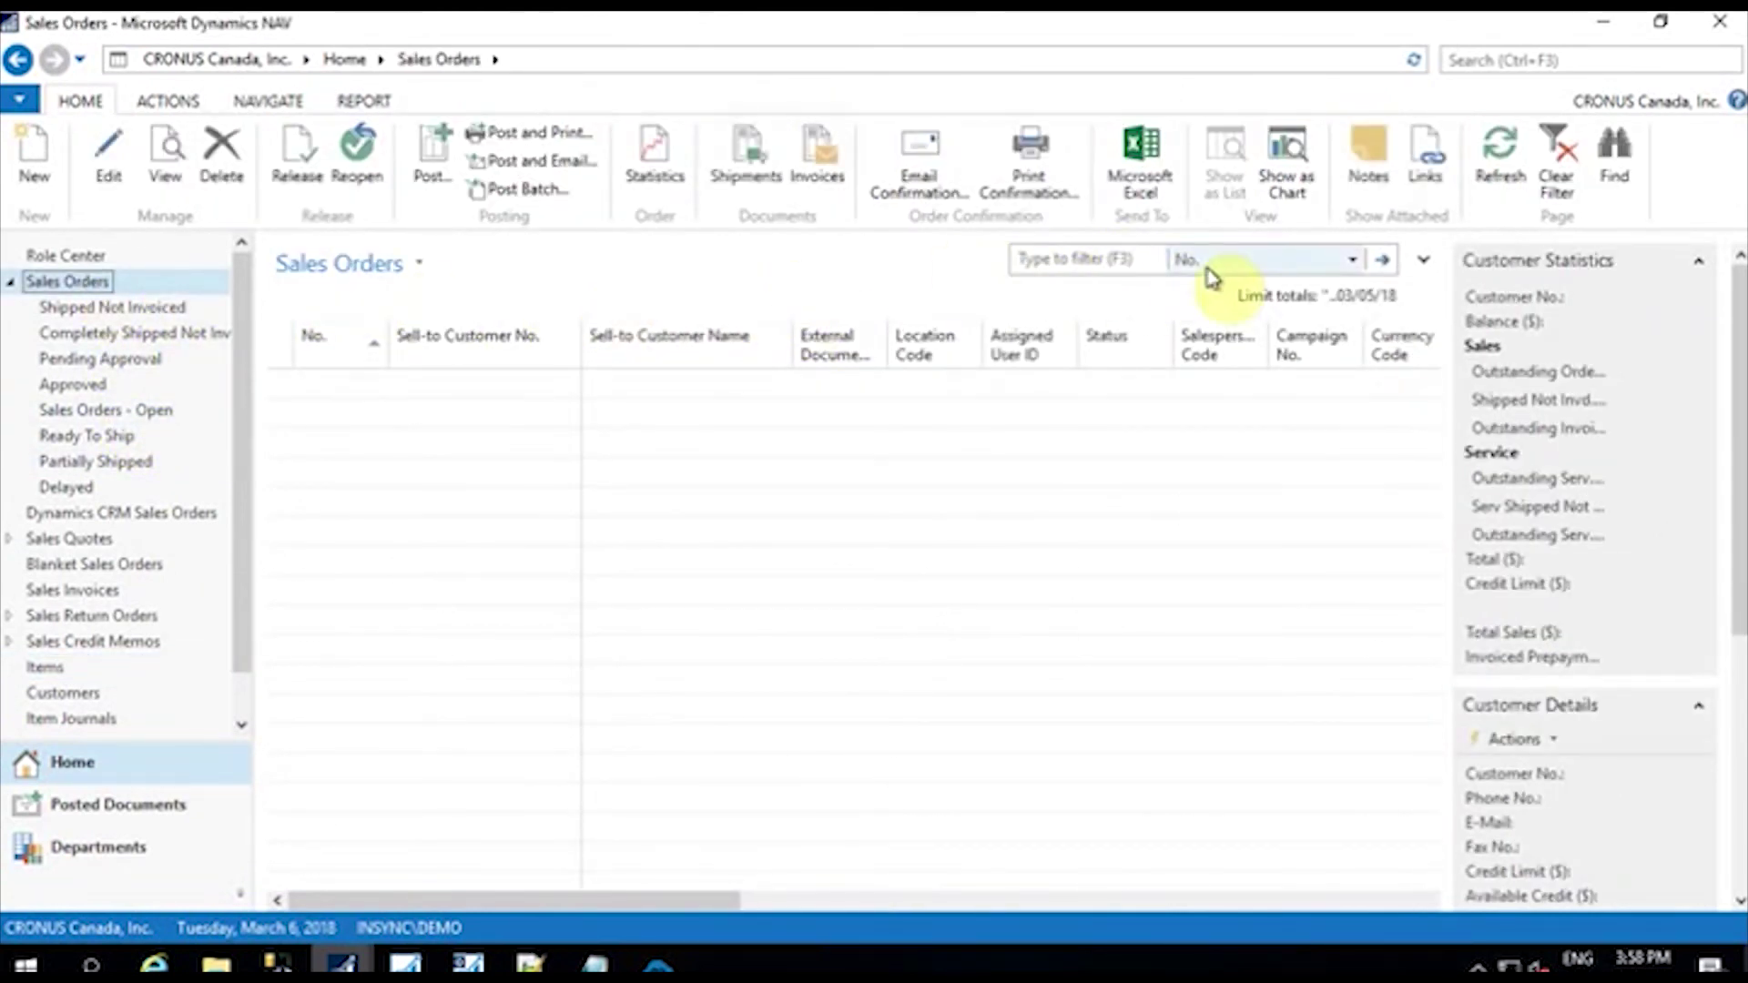
pyautogui.click(1350, 261)
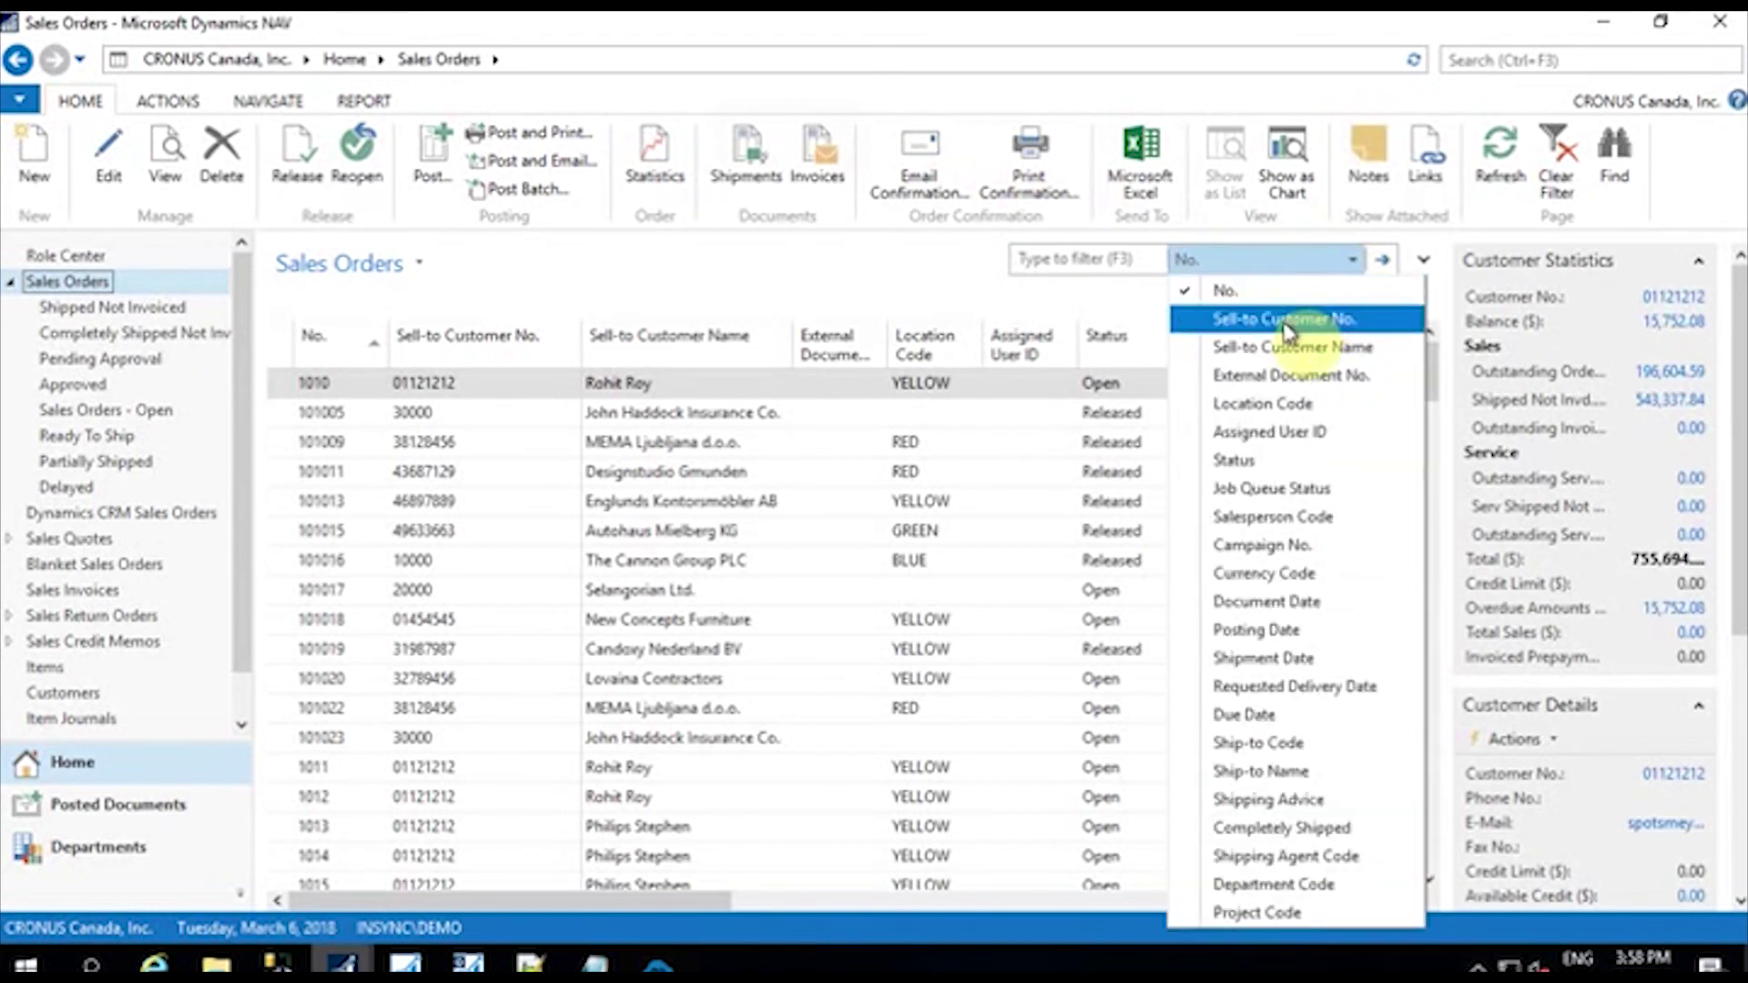
pyautogui.click(1285, 320)
pyautogui.click(1319, 261)
pyautogui.click(1316, 346)
pyautogui.write('claire')
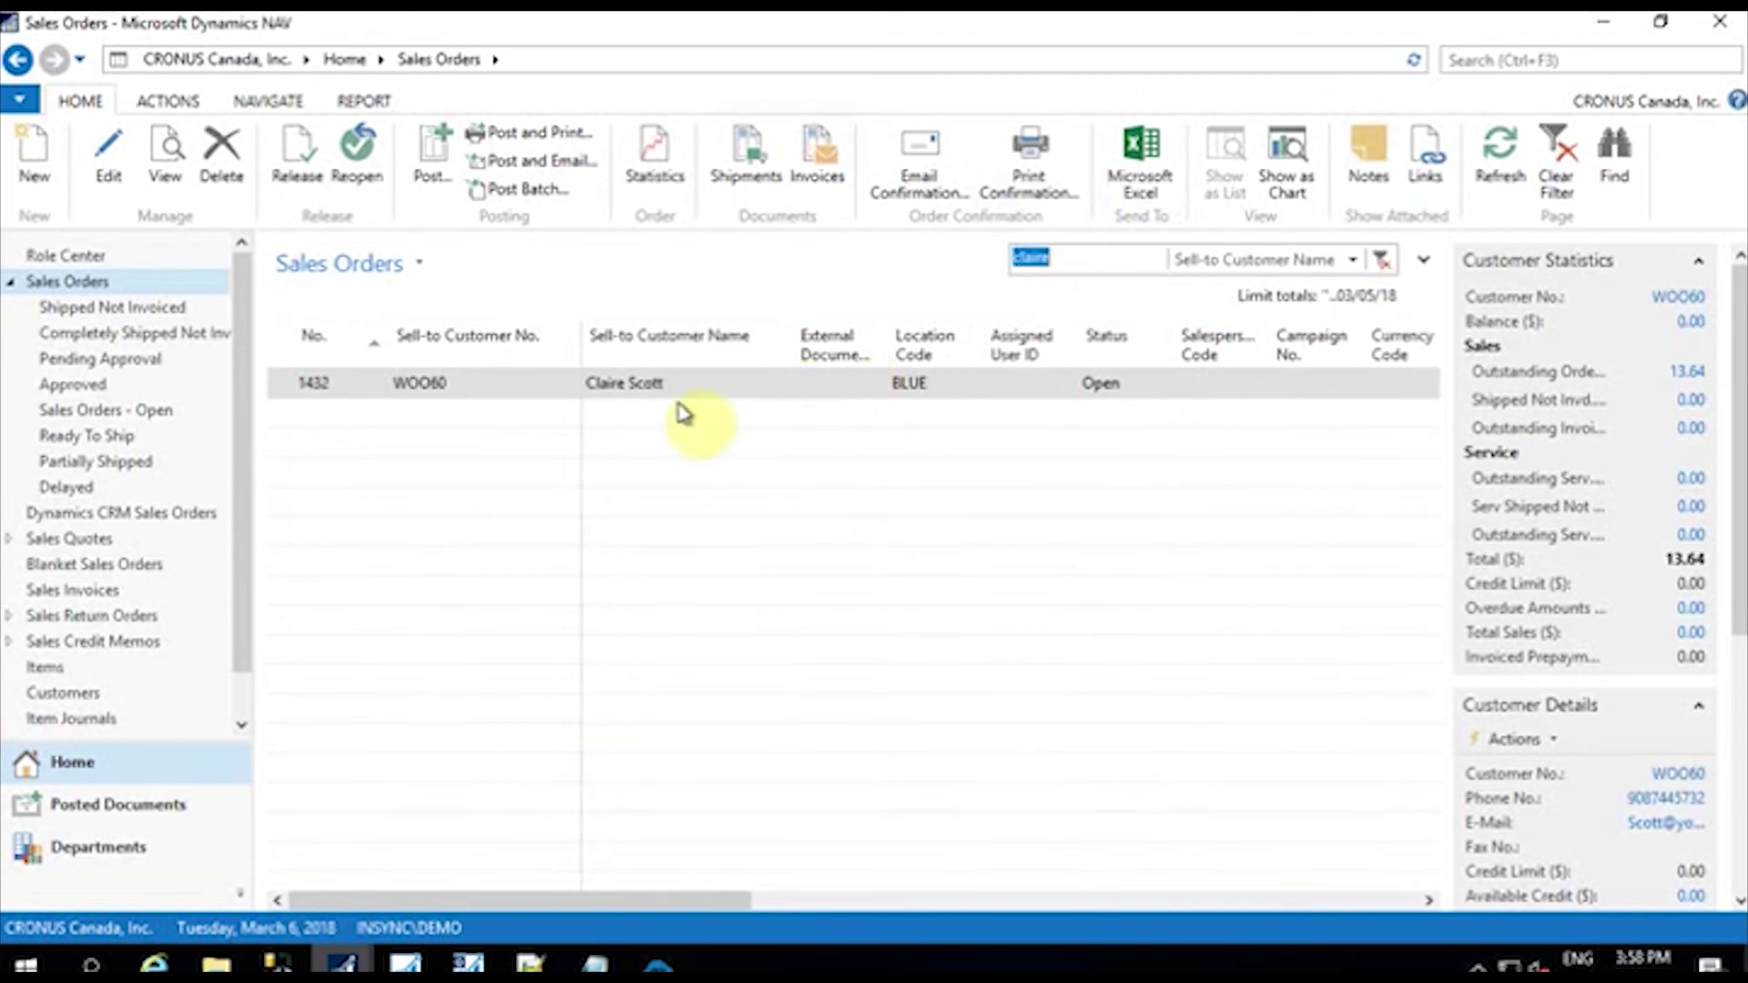
pyautogui.click(674, 397)
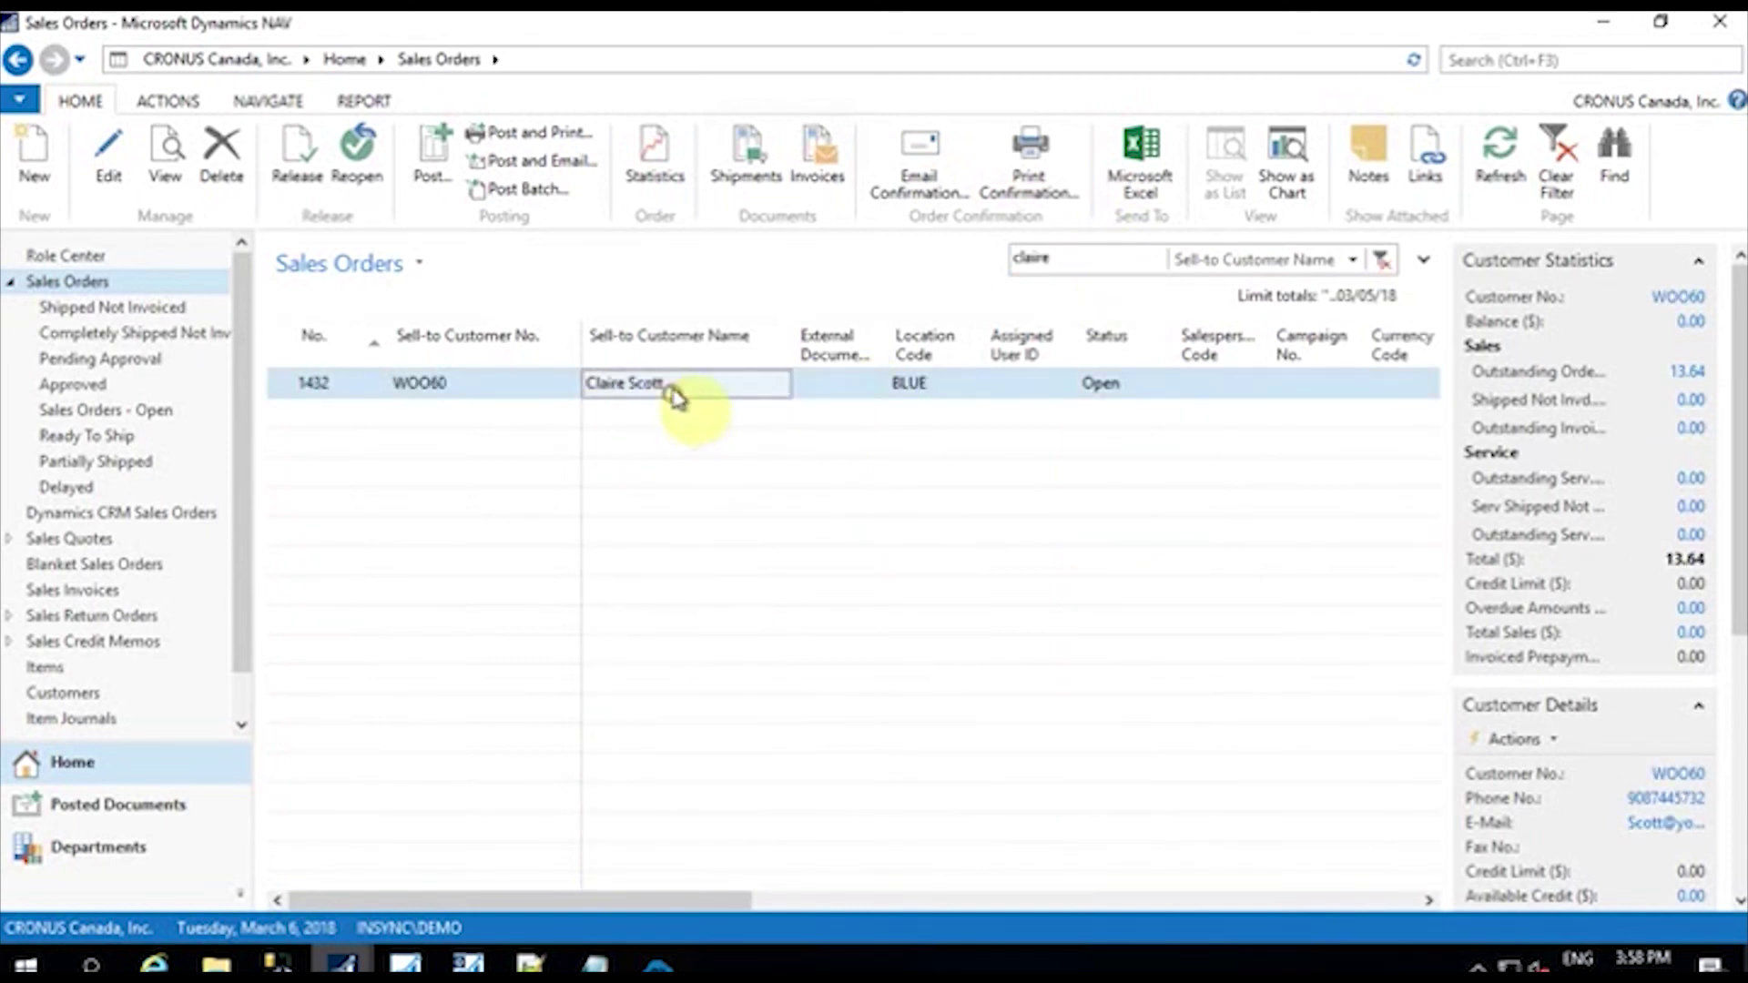
# Step: Post sales order 1432 using Ship and Invoice
pyautogui.hotkey('ctrl', 'n')
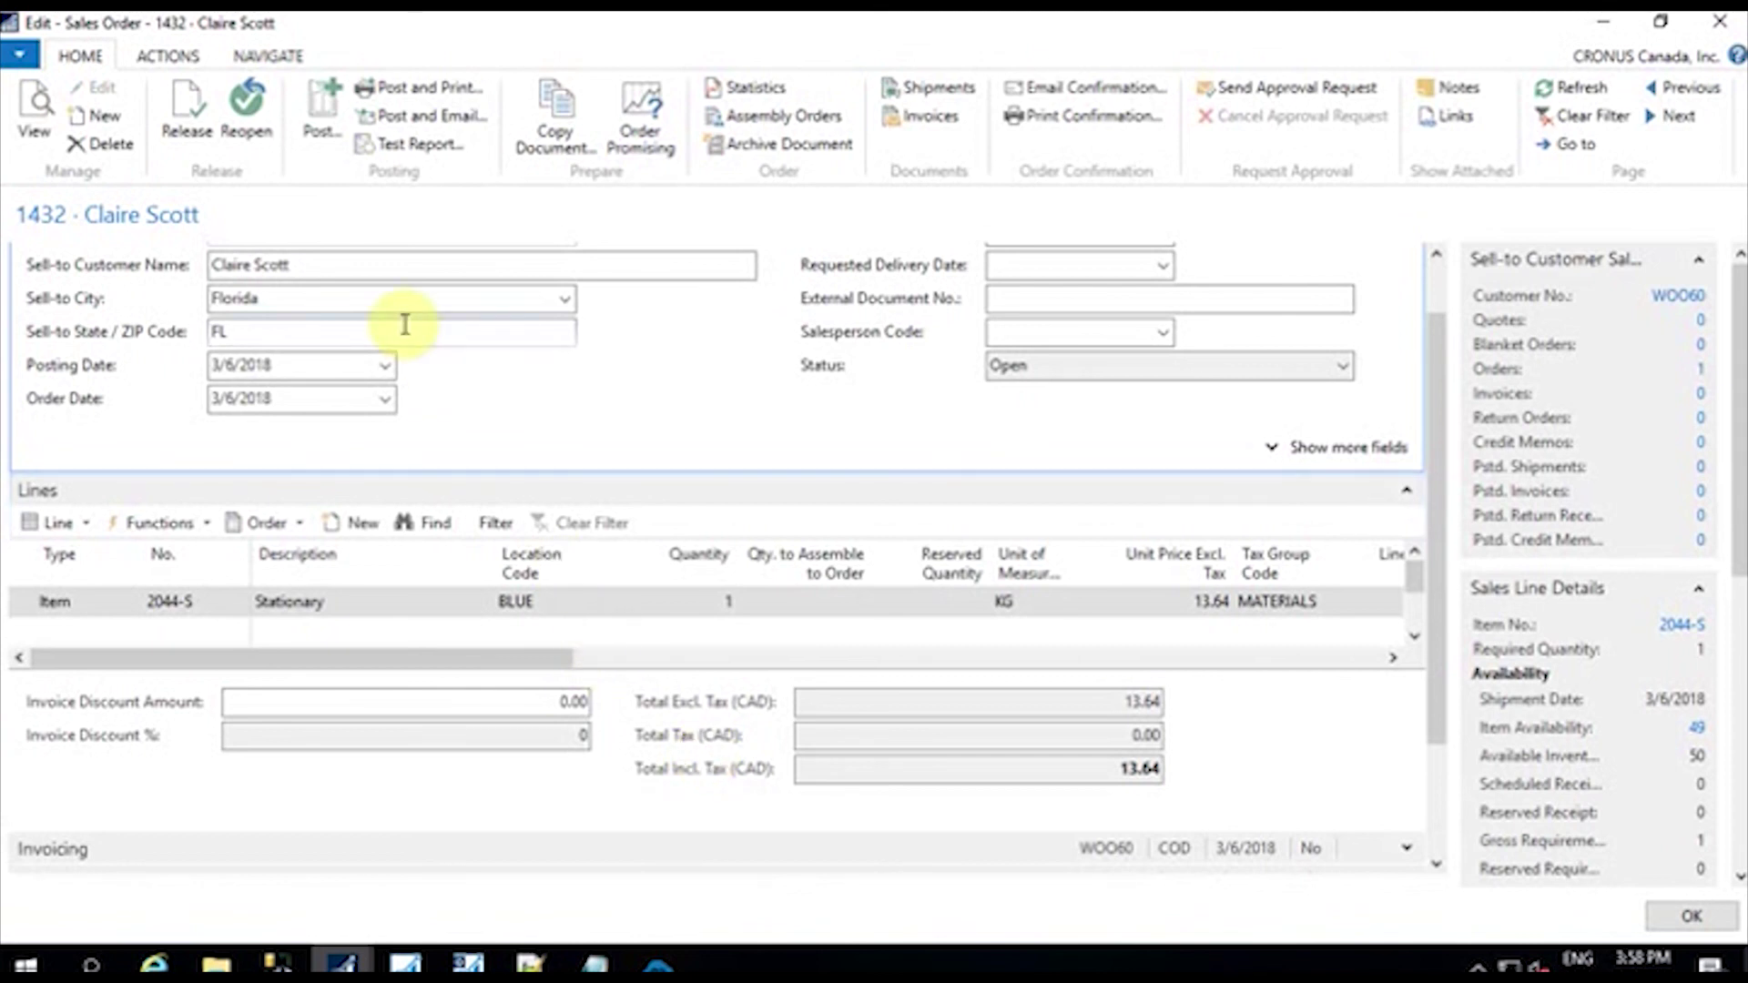
pyautogui.click(324, 127)
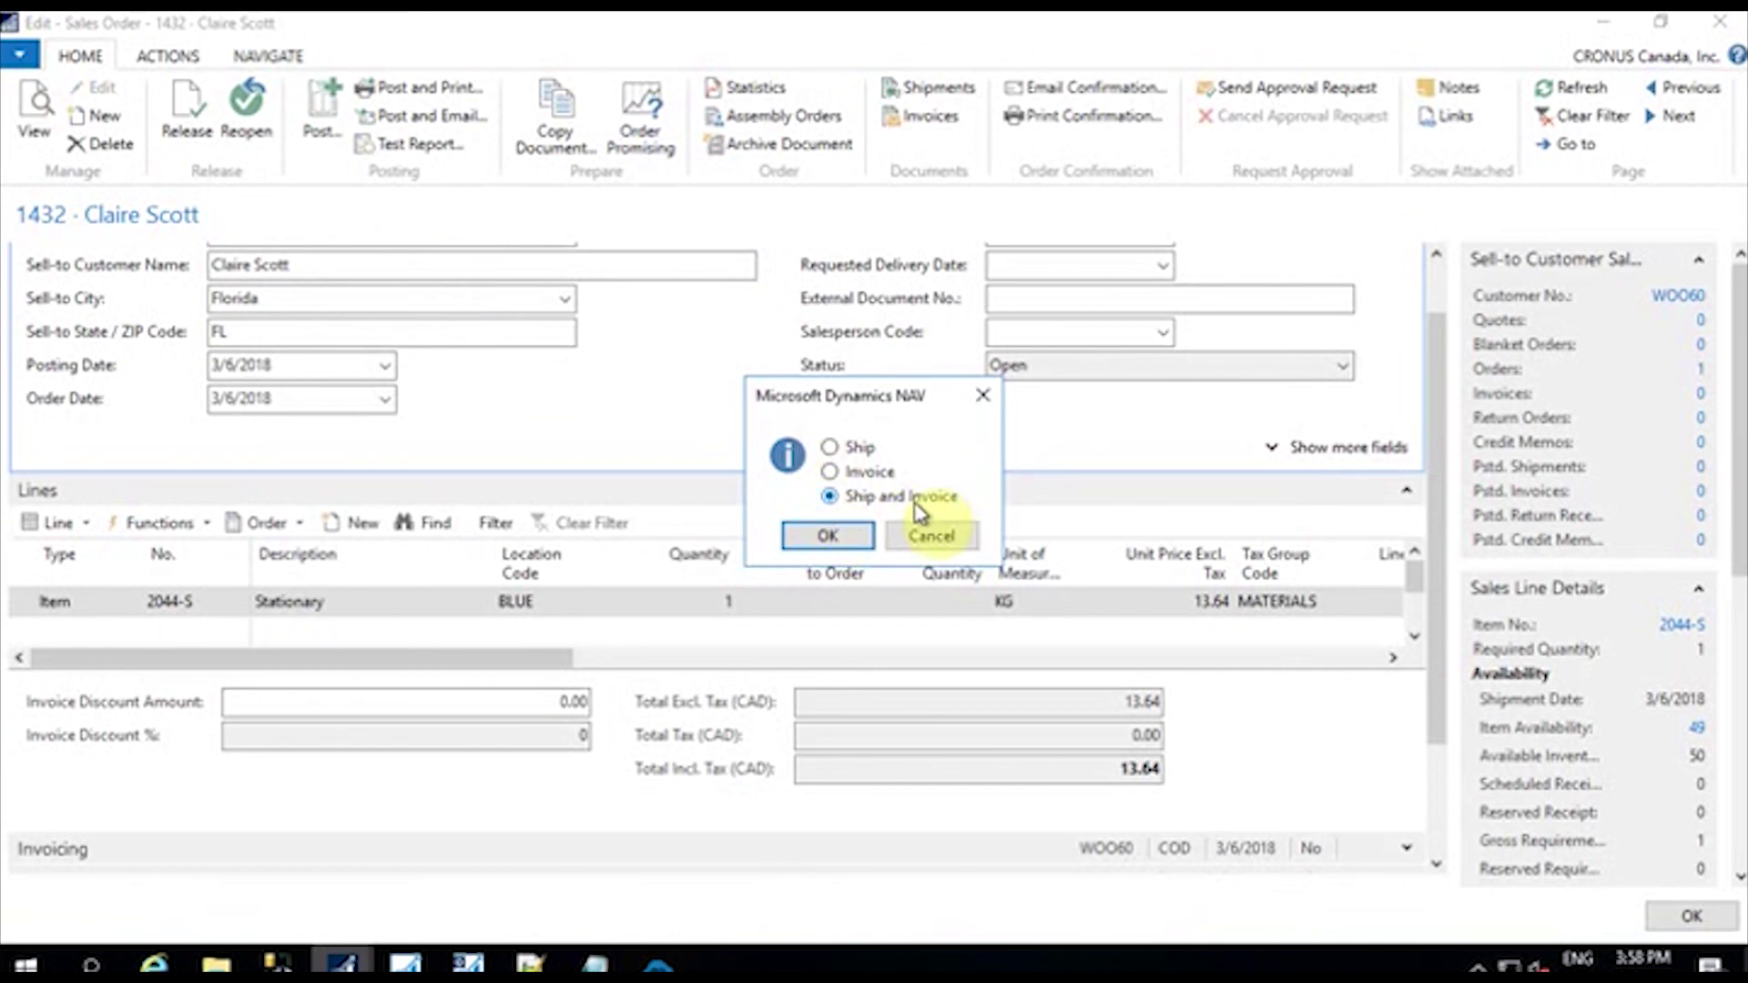
pyautogui.click(838, 537)
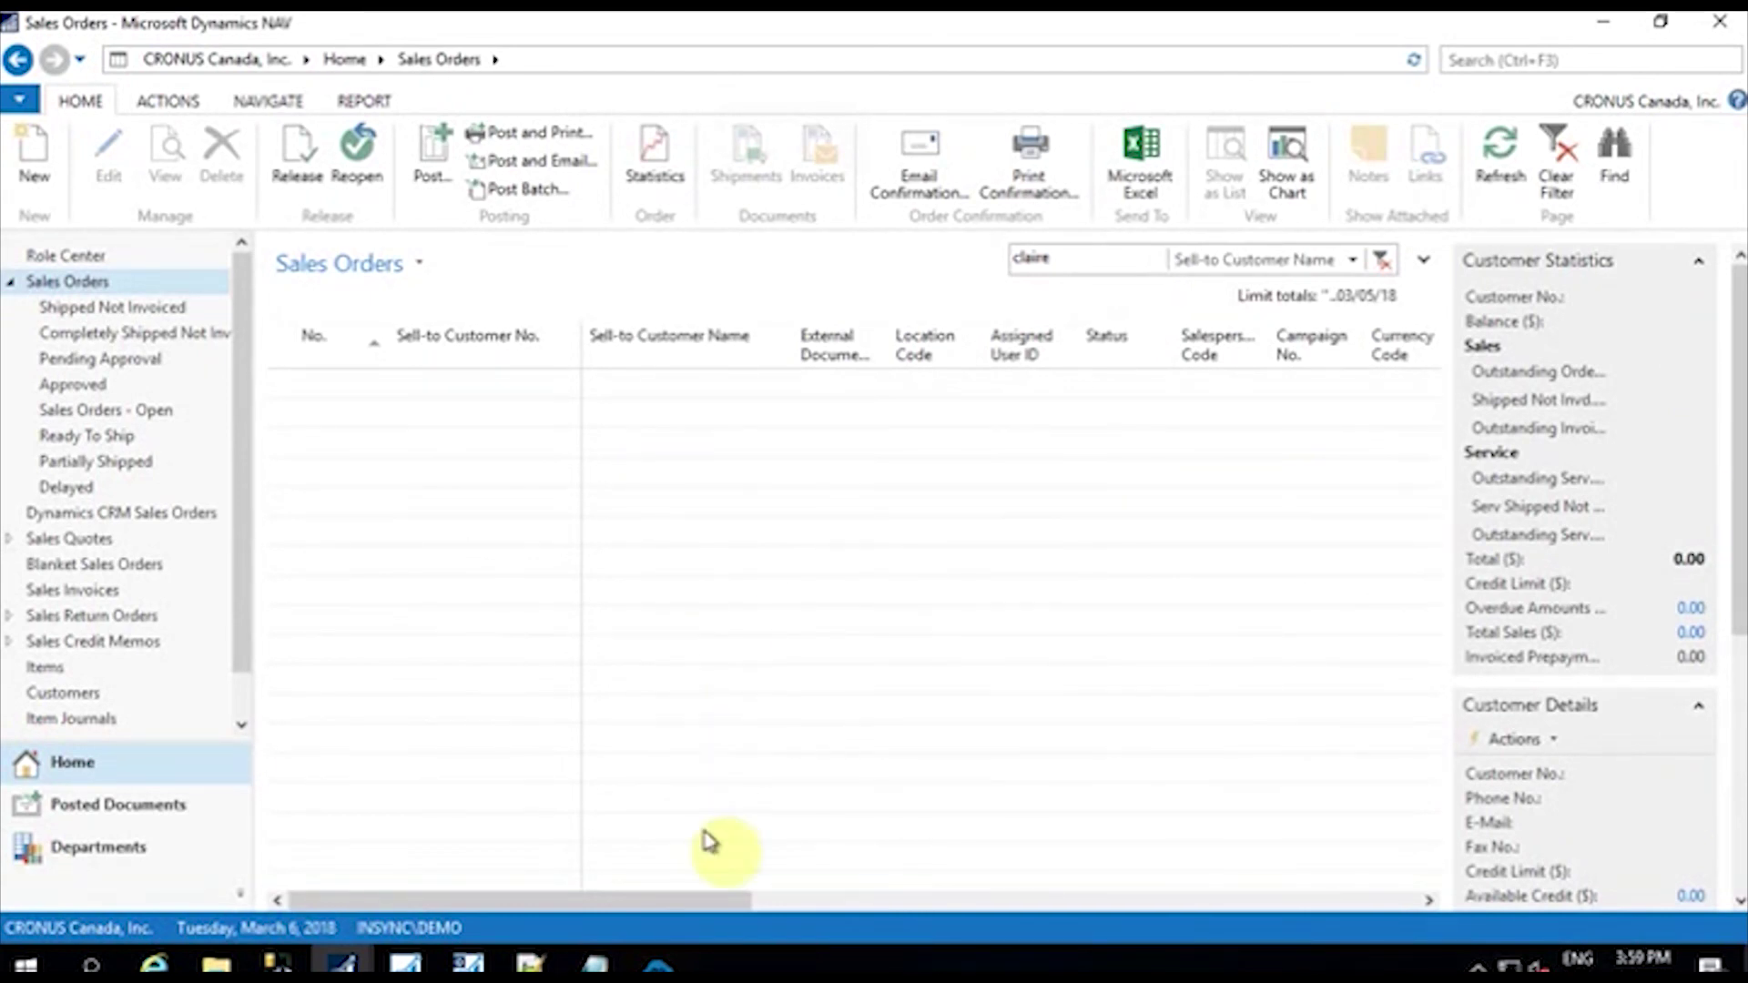
# Step: Run Shipment Add on the NAV-to-WooCommerce connector, then return to the order in the browser
pyautogui.click(658, 963)
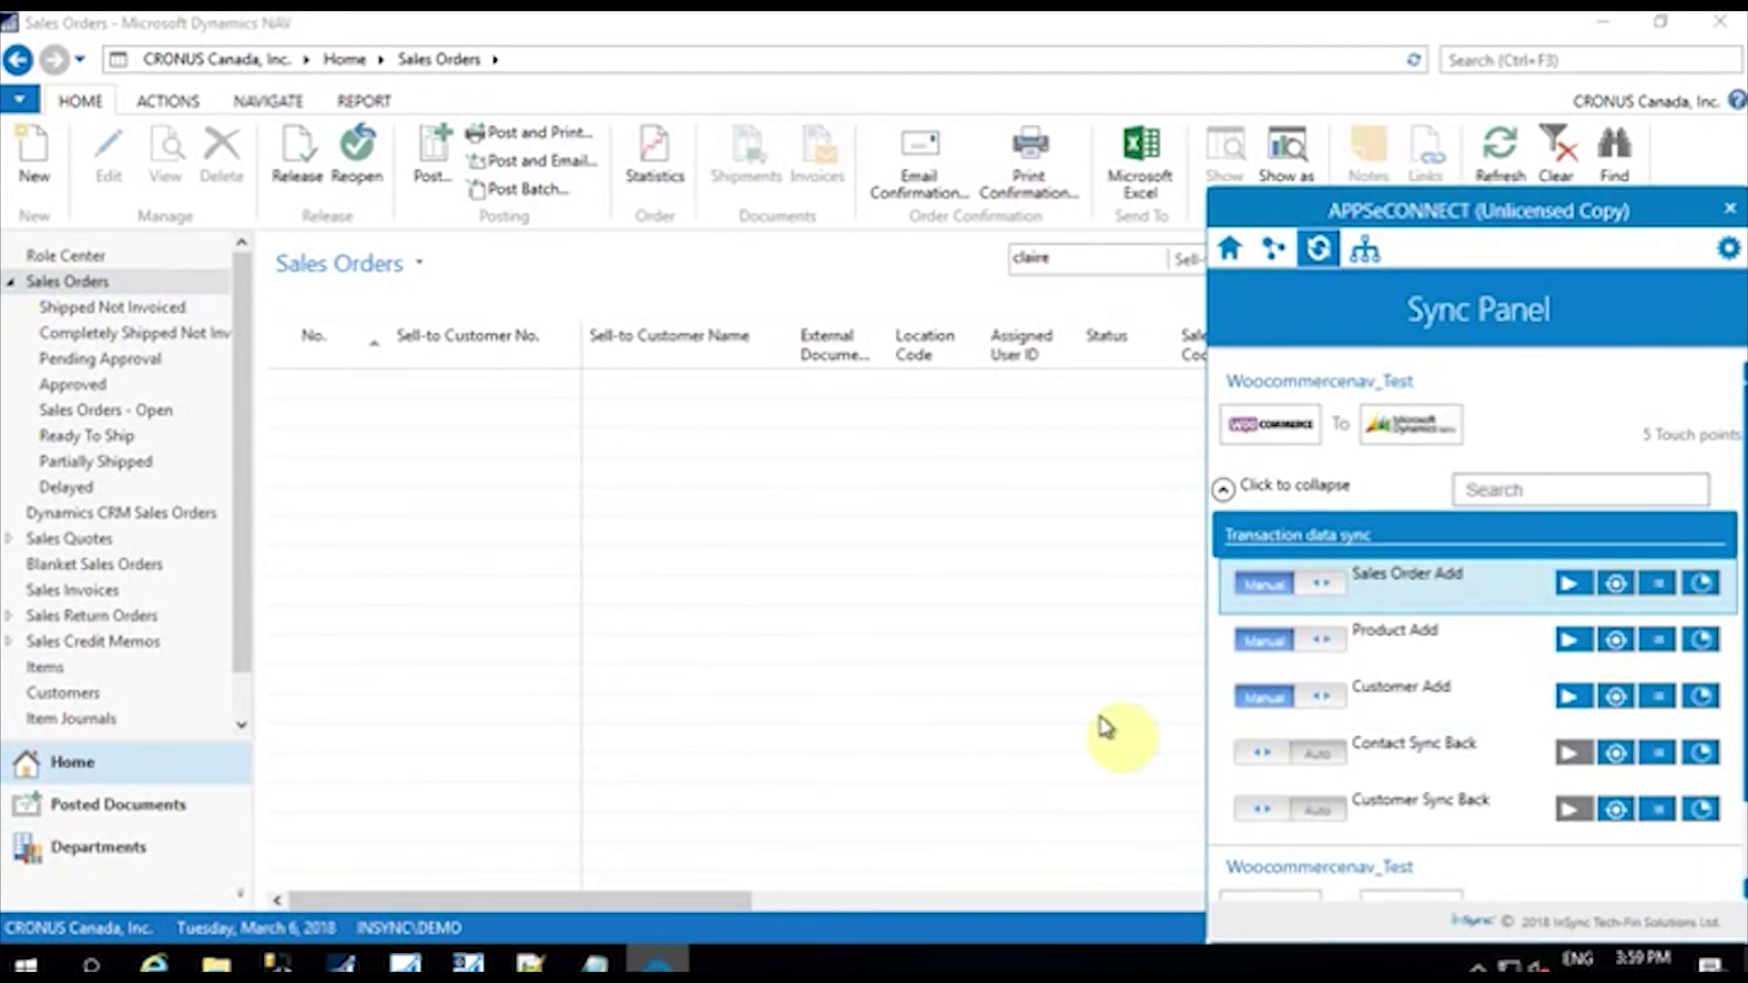
pyautogui.click(1225, 489)
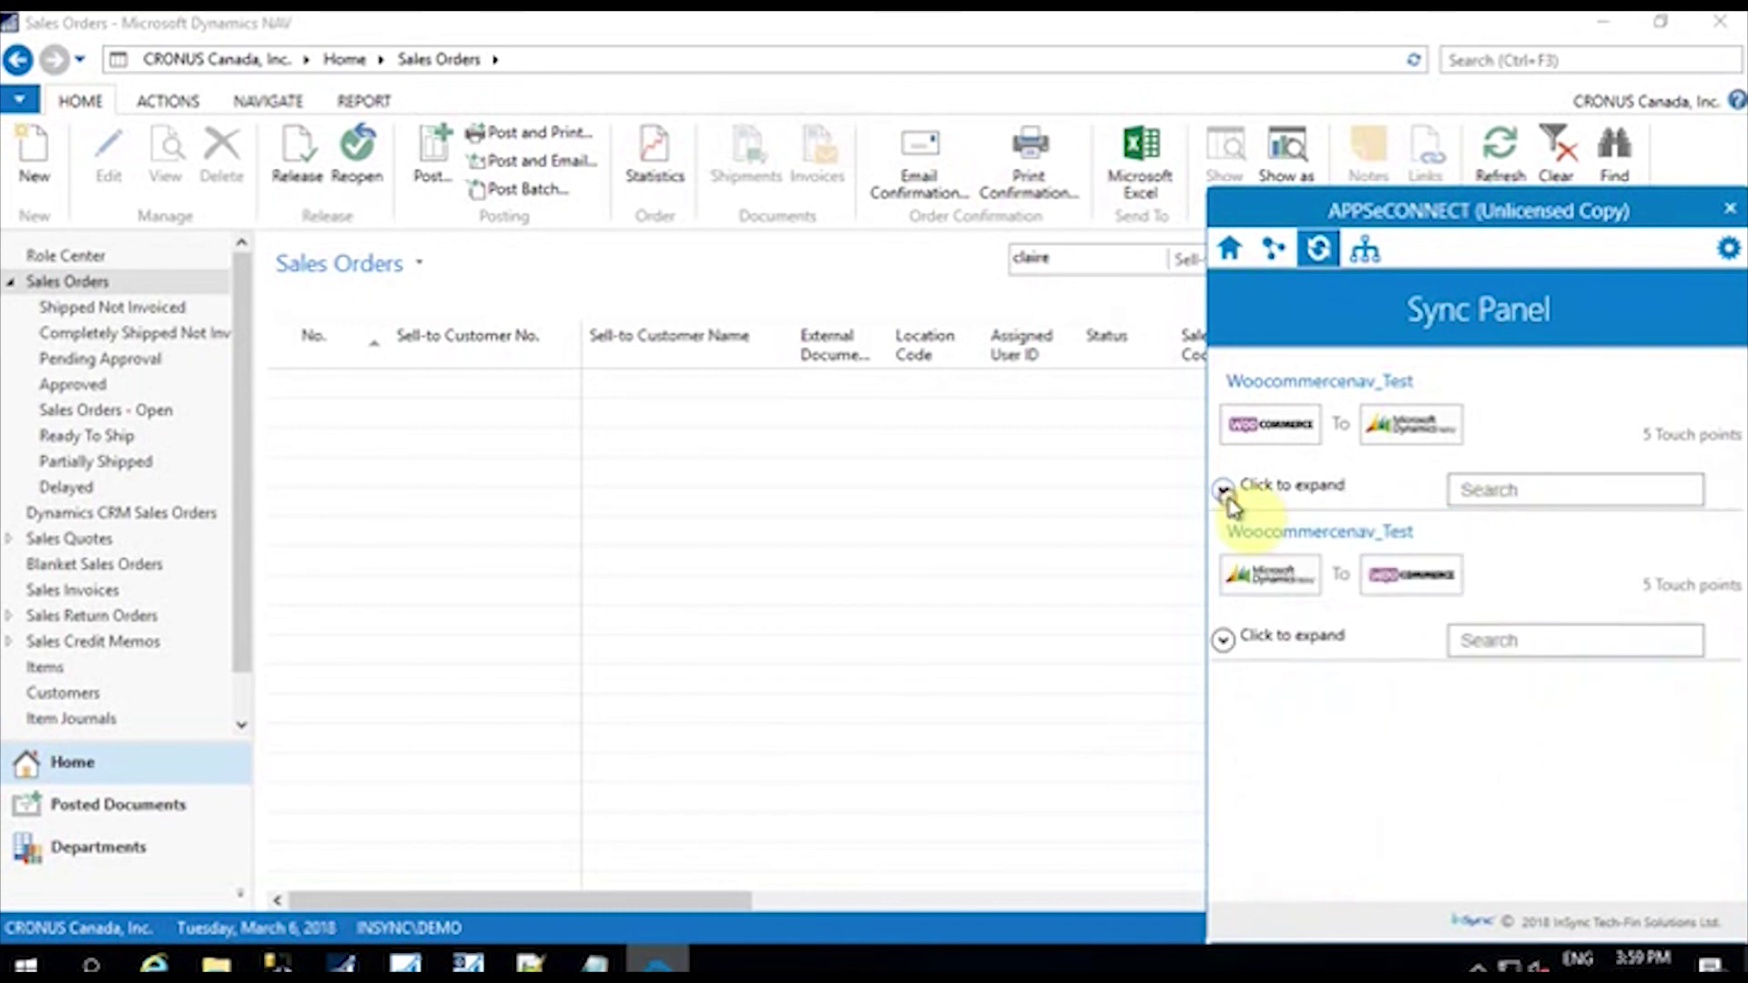
pyautogui.click(1223, 640)
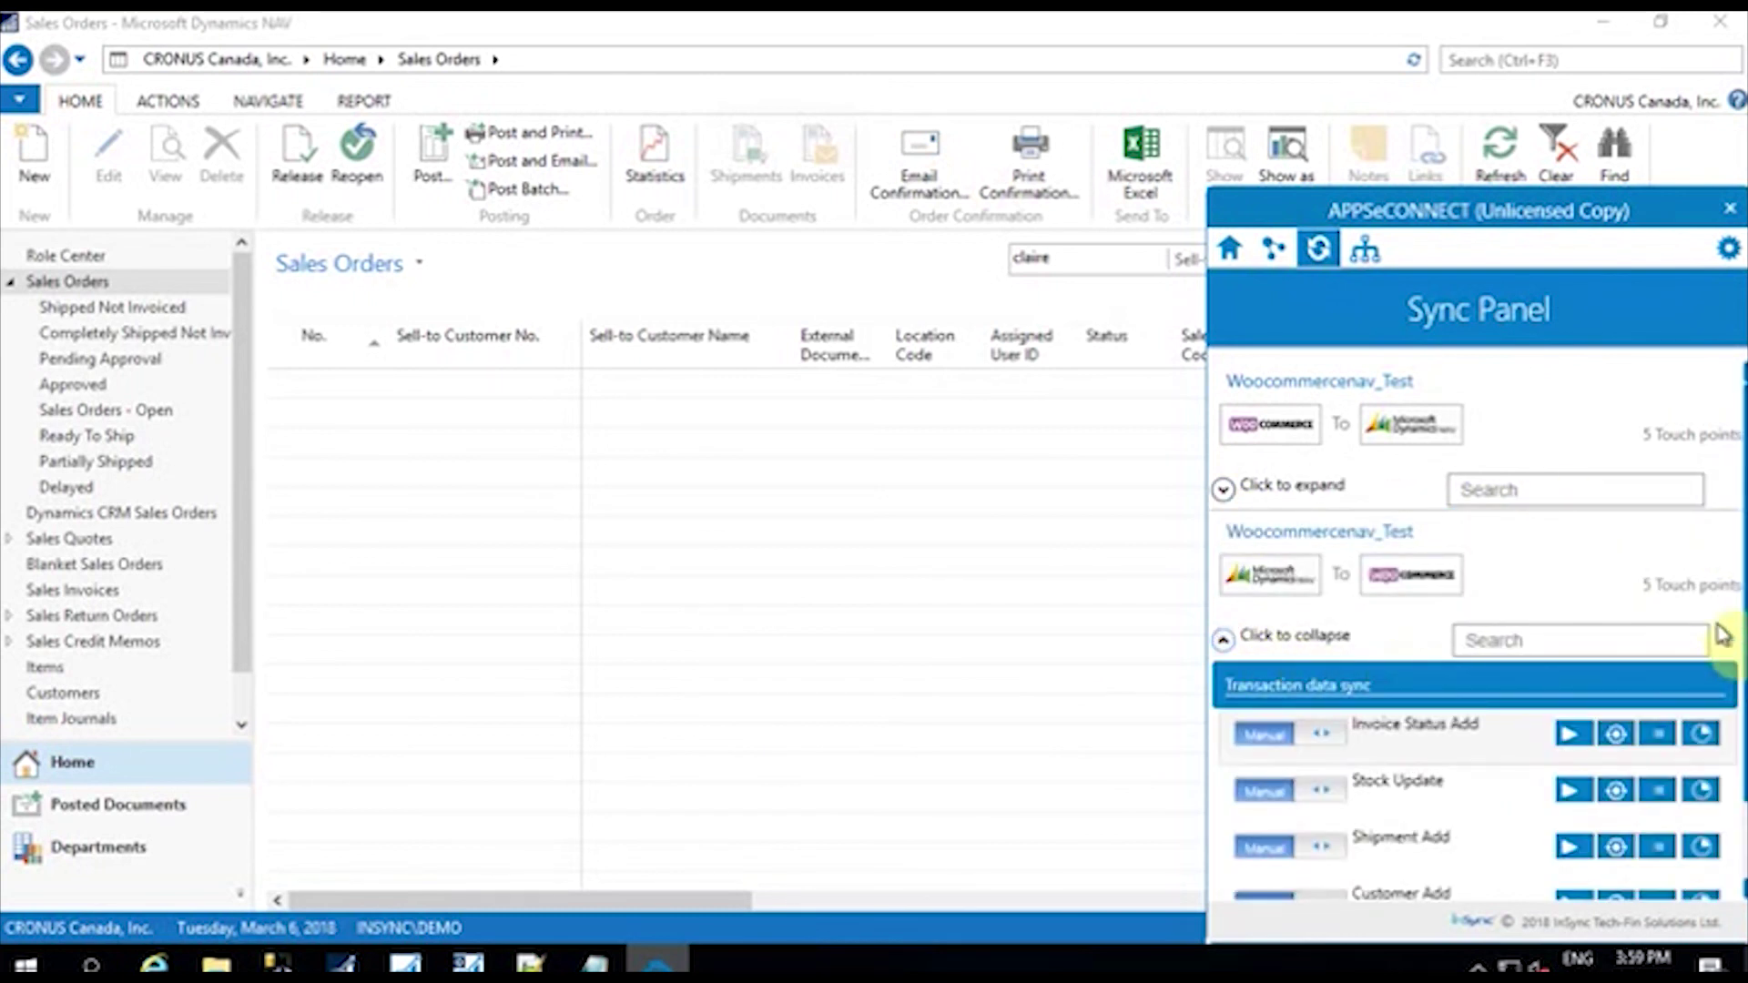
pyautogui.scroll(-2, 1475, 628)
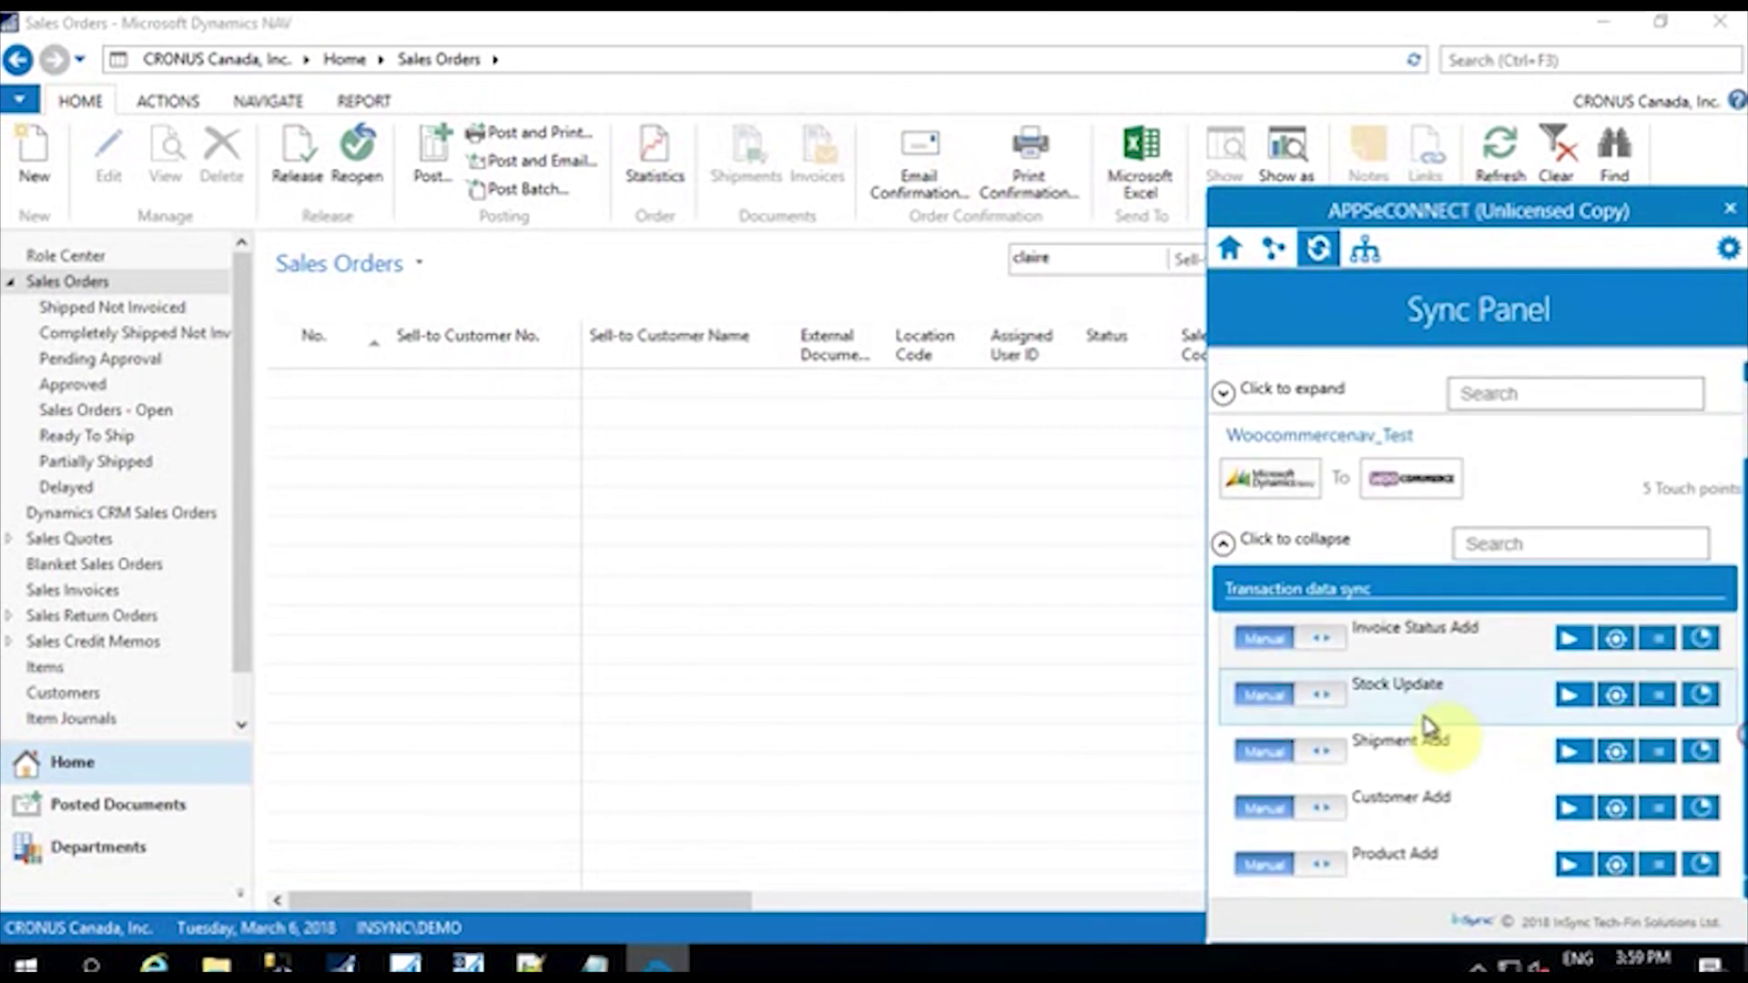
pyautogui.click(1572, 752)
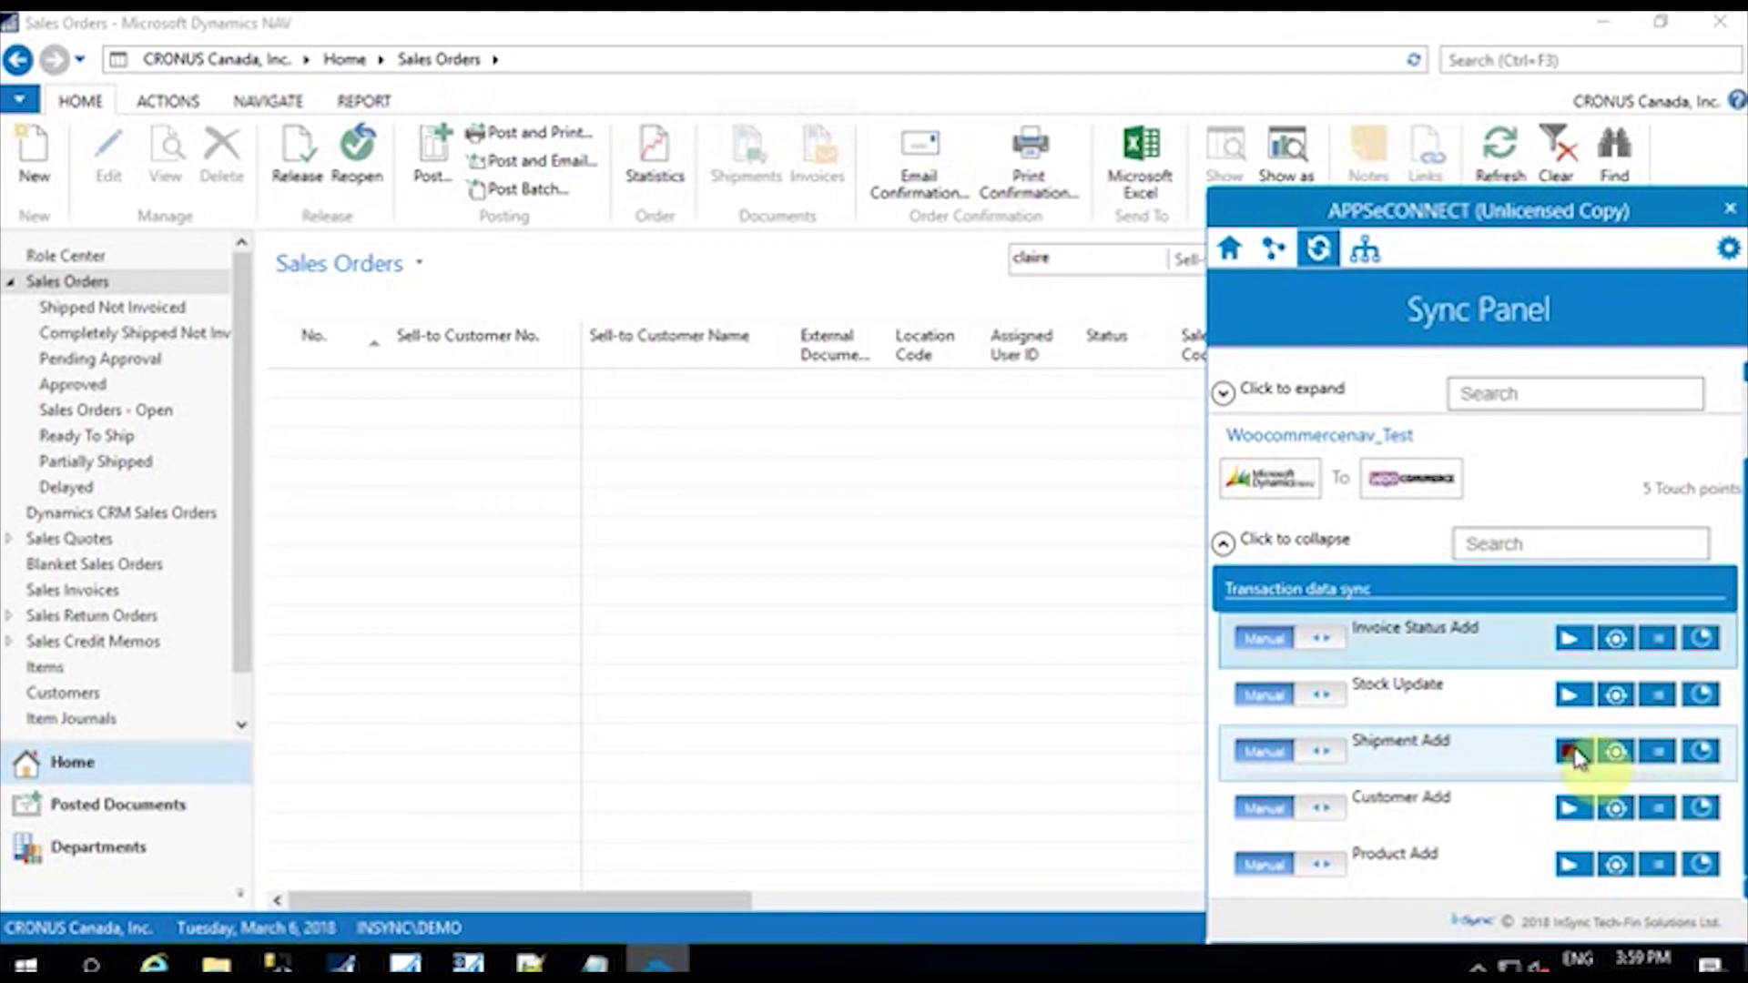
pyautogui.moveTo(1396, 770)
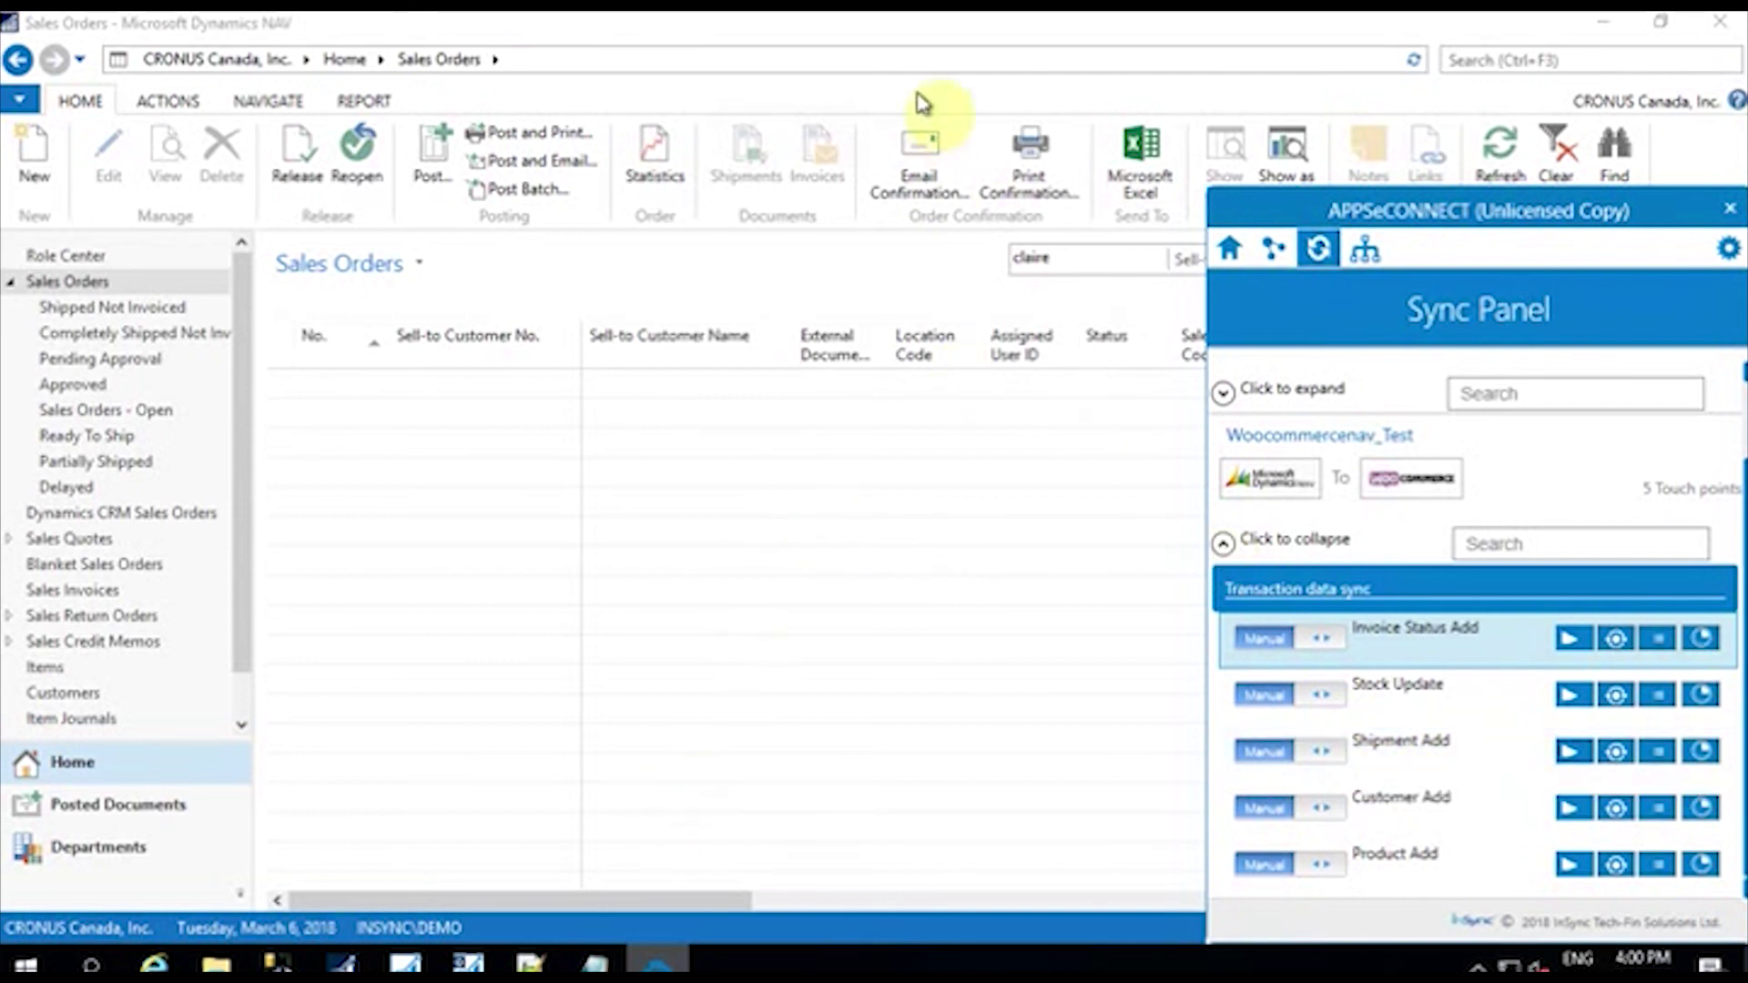
pyautogui.moveTo(1112, 20)
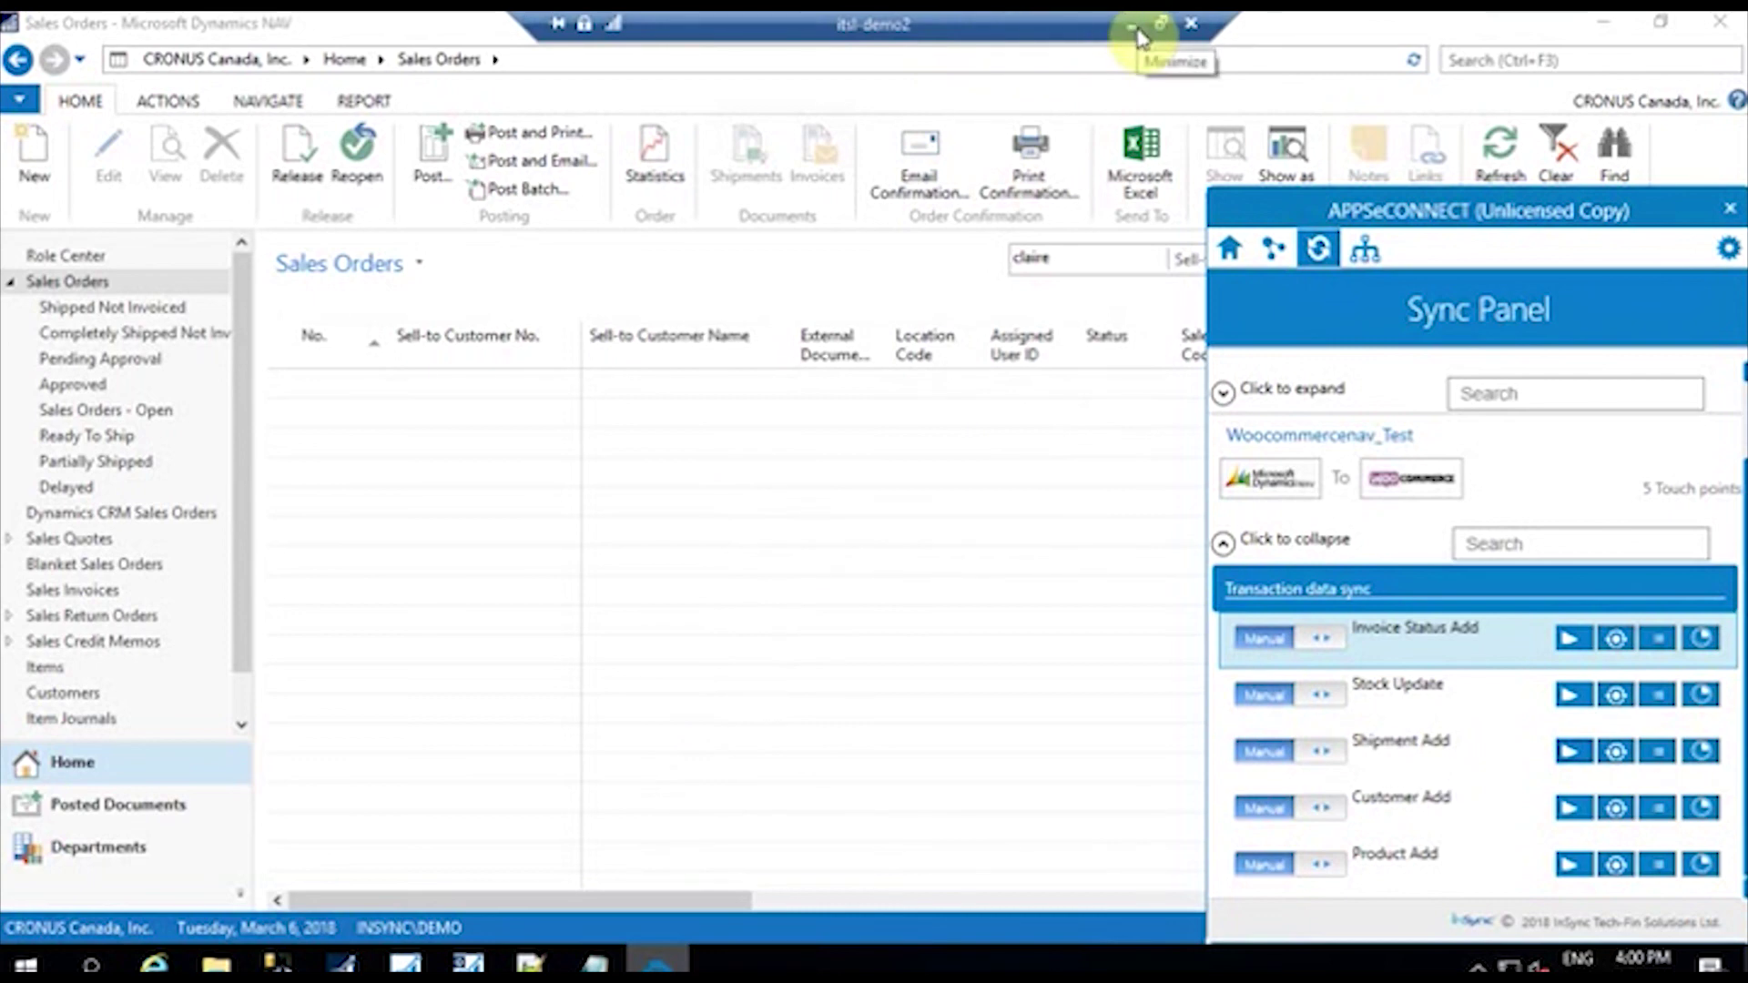
pyautogui.click(1134, 26)
pyautogui.click(90, 69)
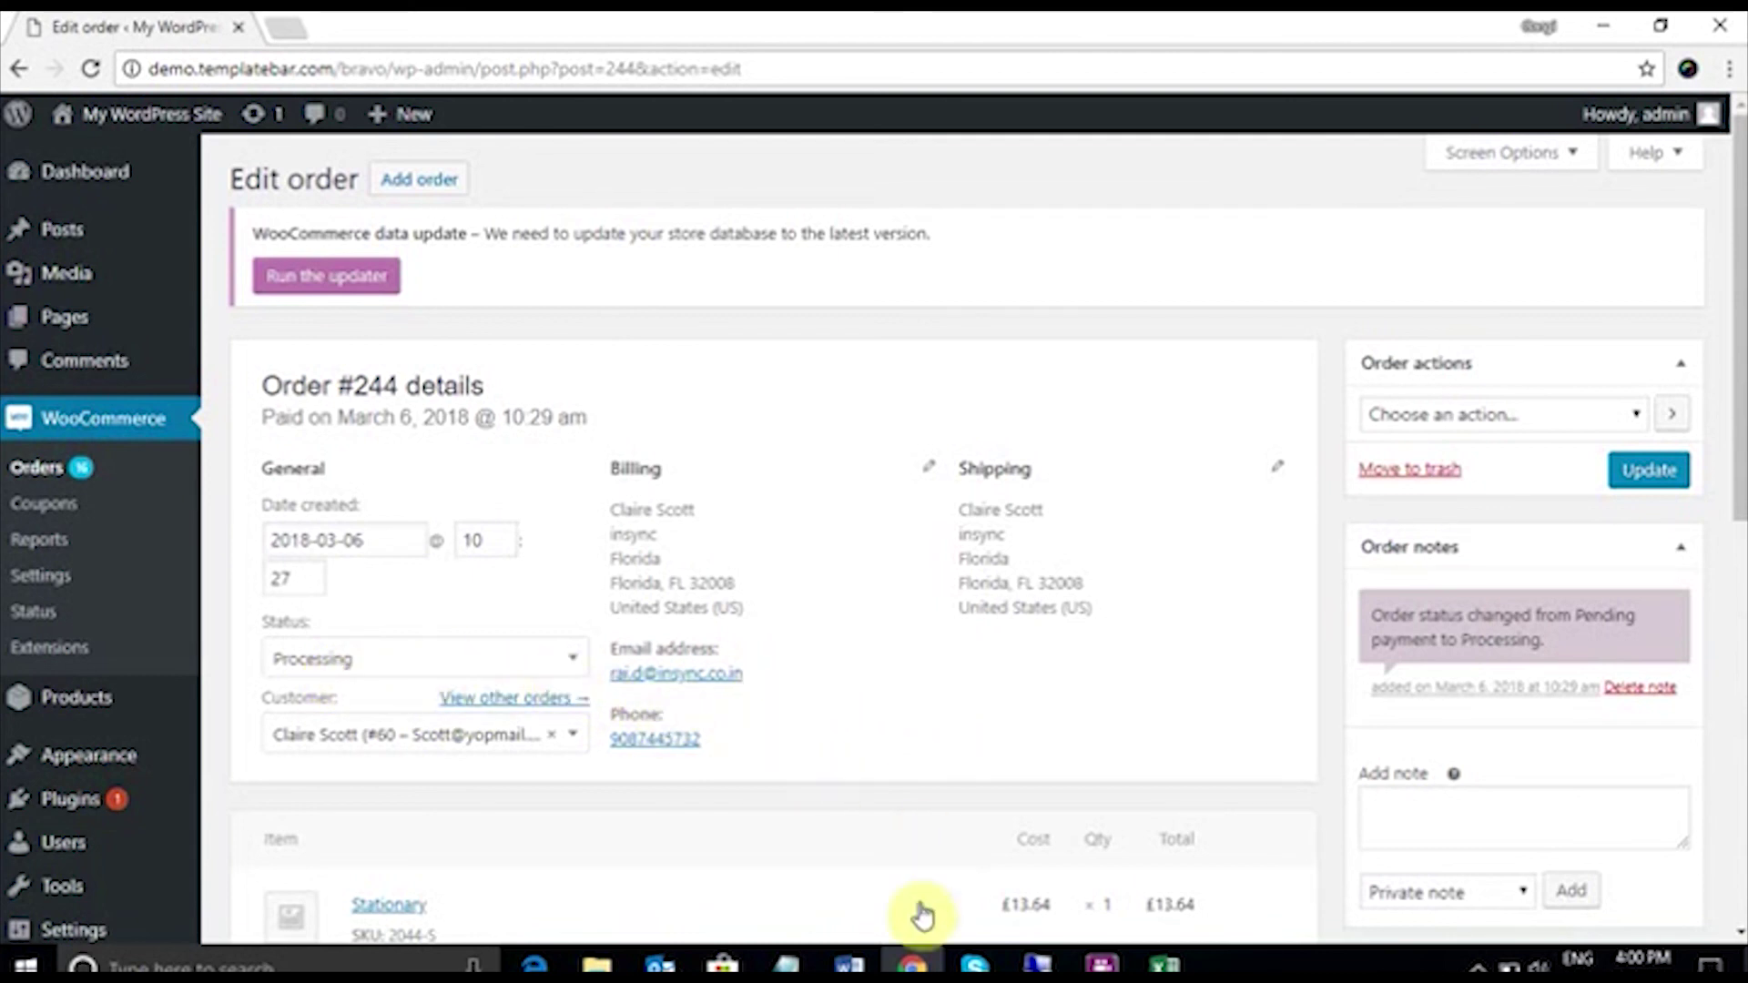
pyautogui.moveTo(1040, 963)
pyautogui.click(1170, 877)
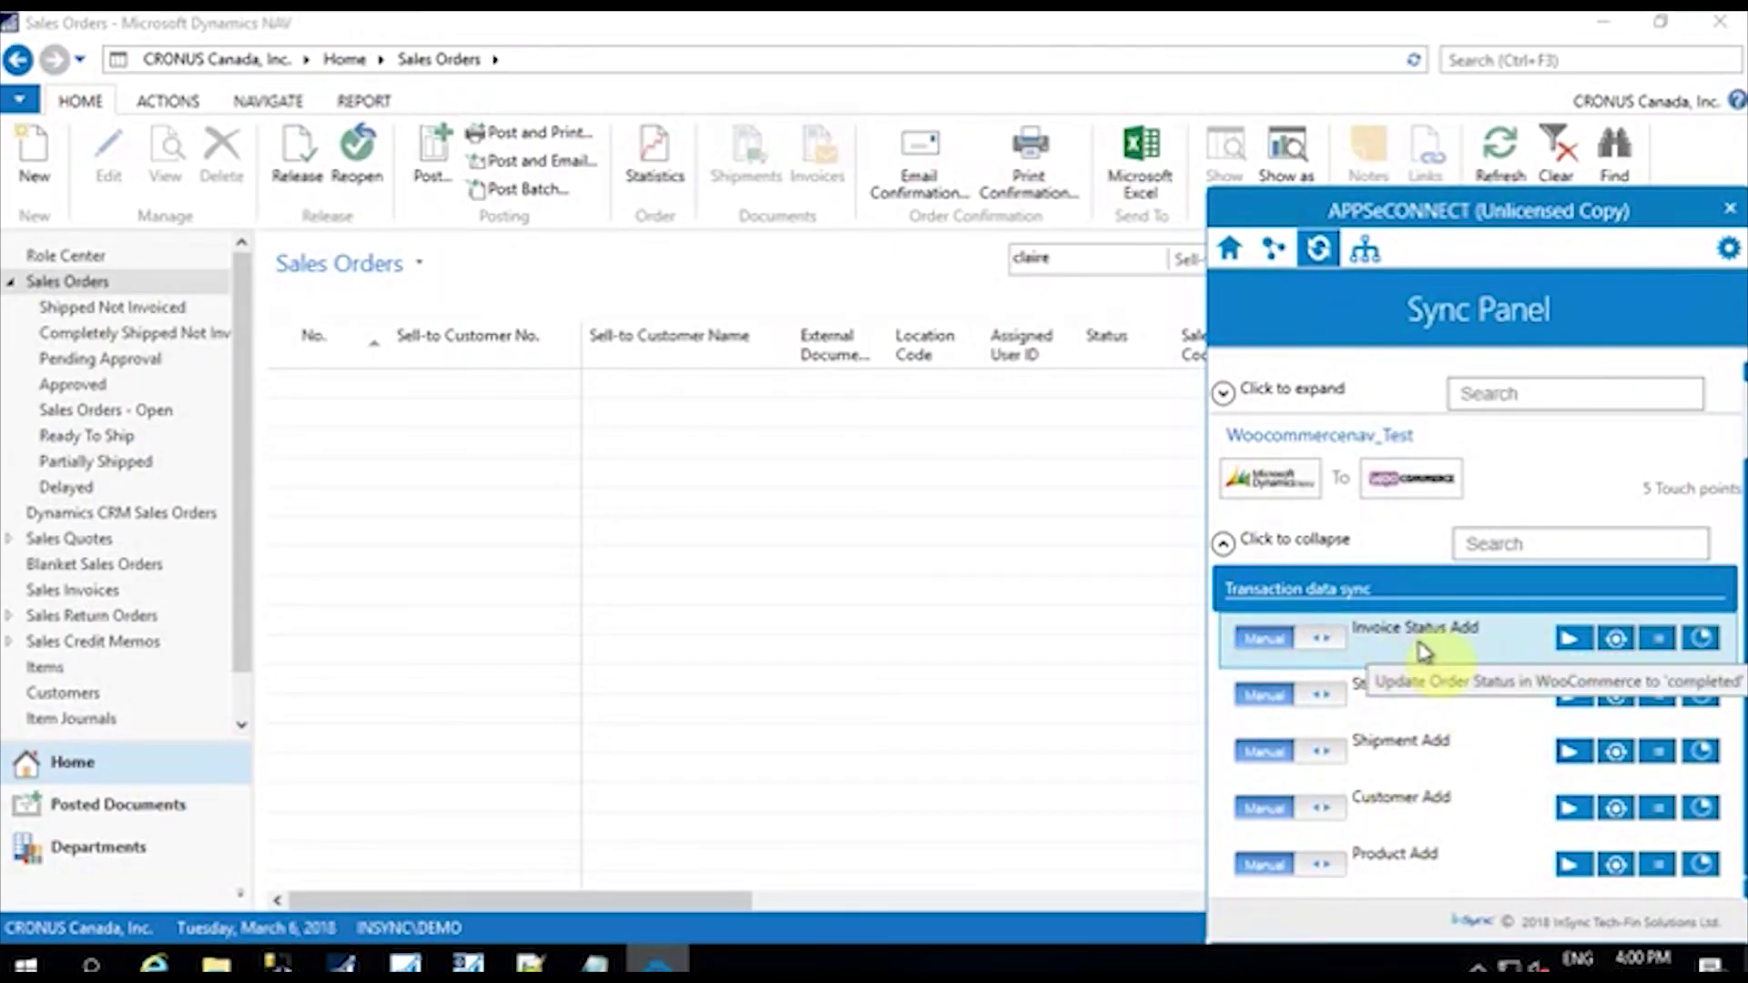
# Step: Run the Invoice Status Add sync and reload WooCommerce order #244 to check its status
pyautogui.click(1570, 638)
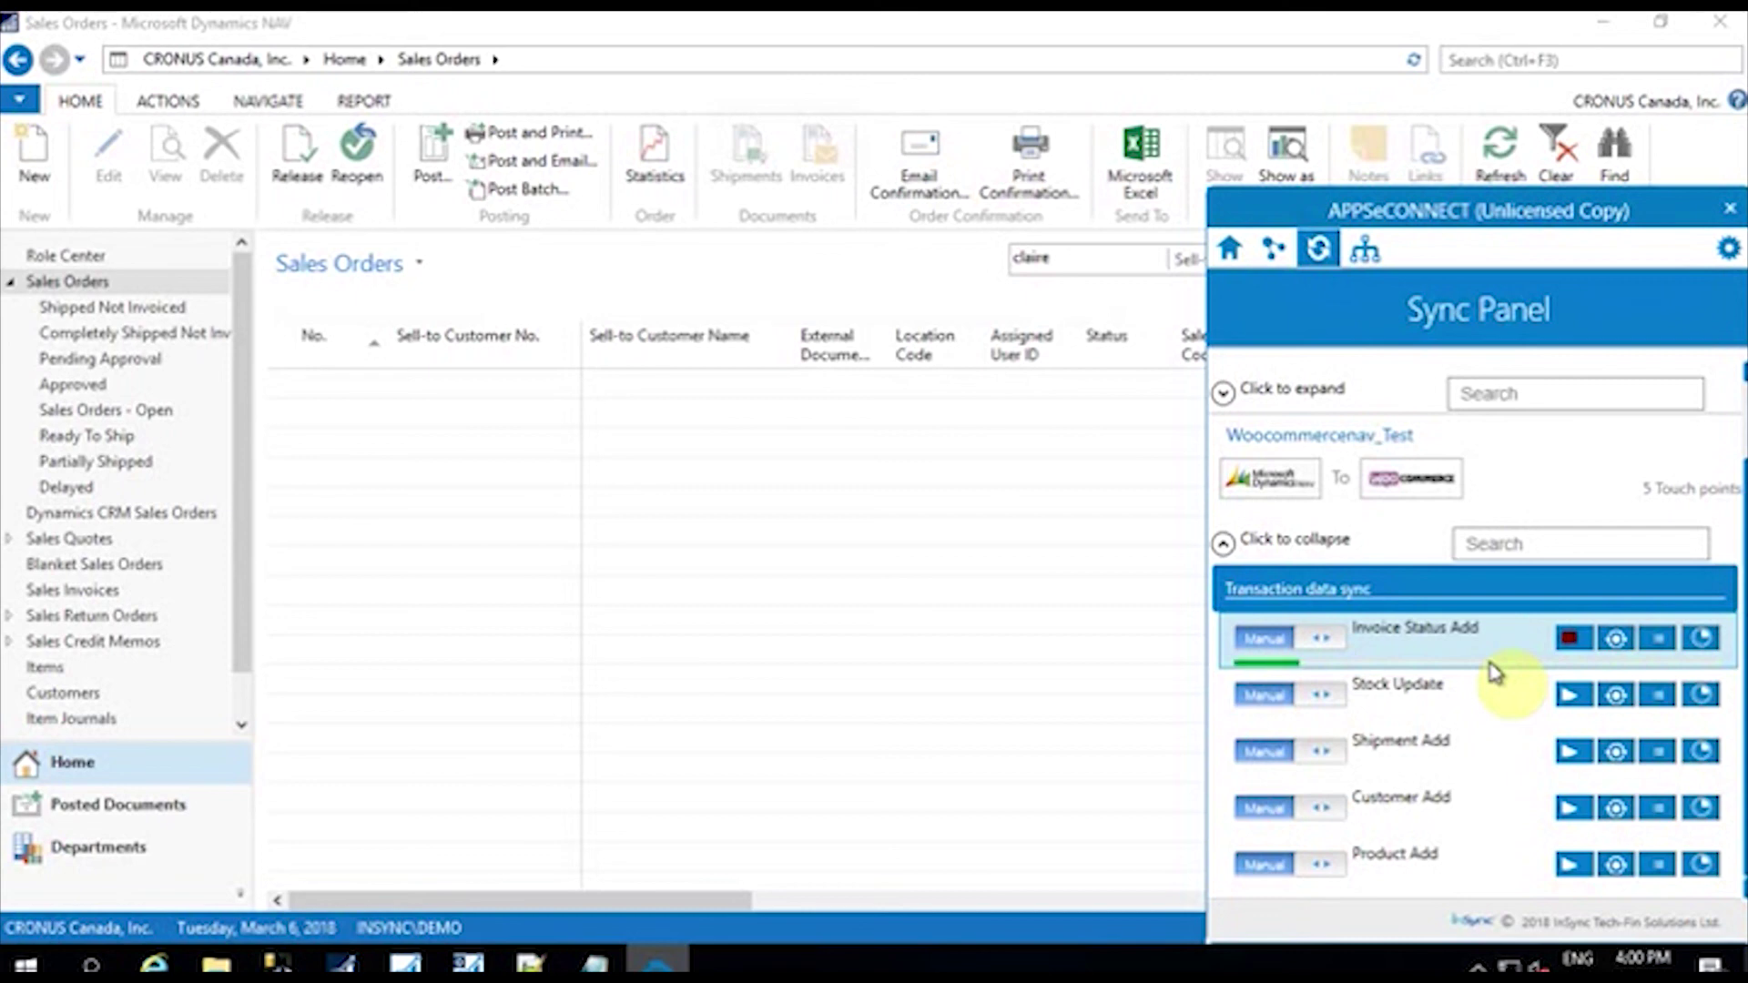
pyautogui.moveTo(960, 19)
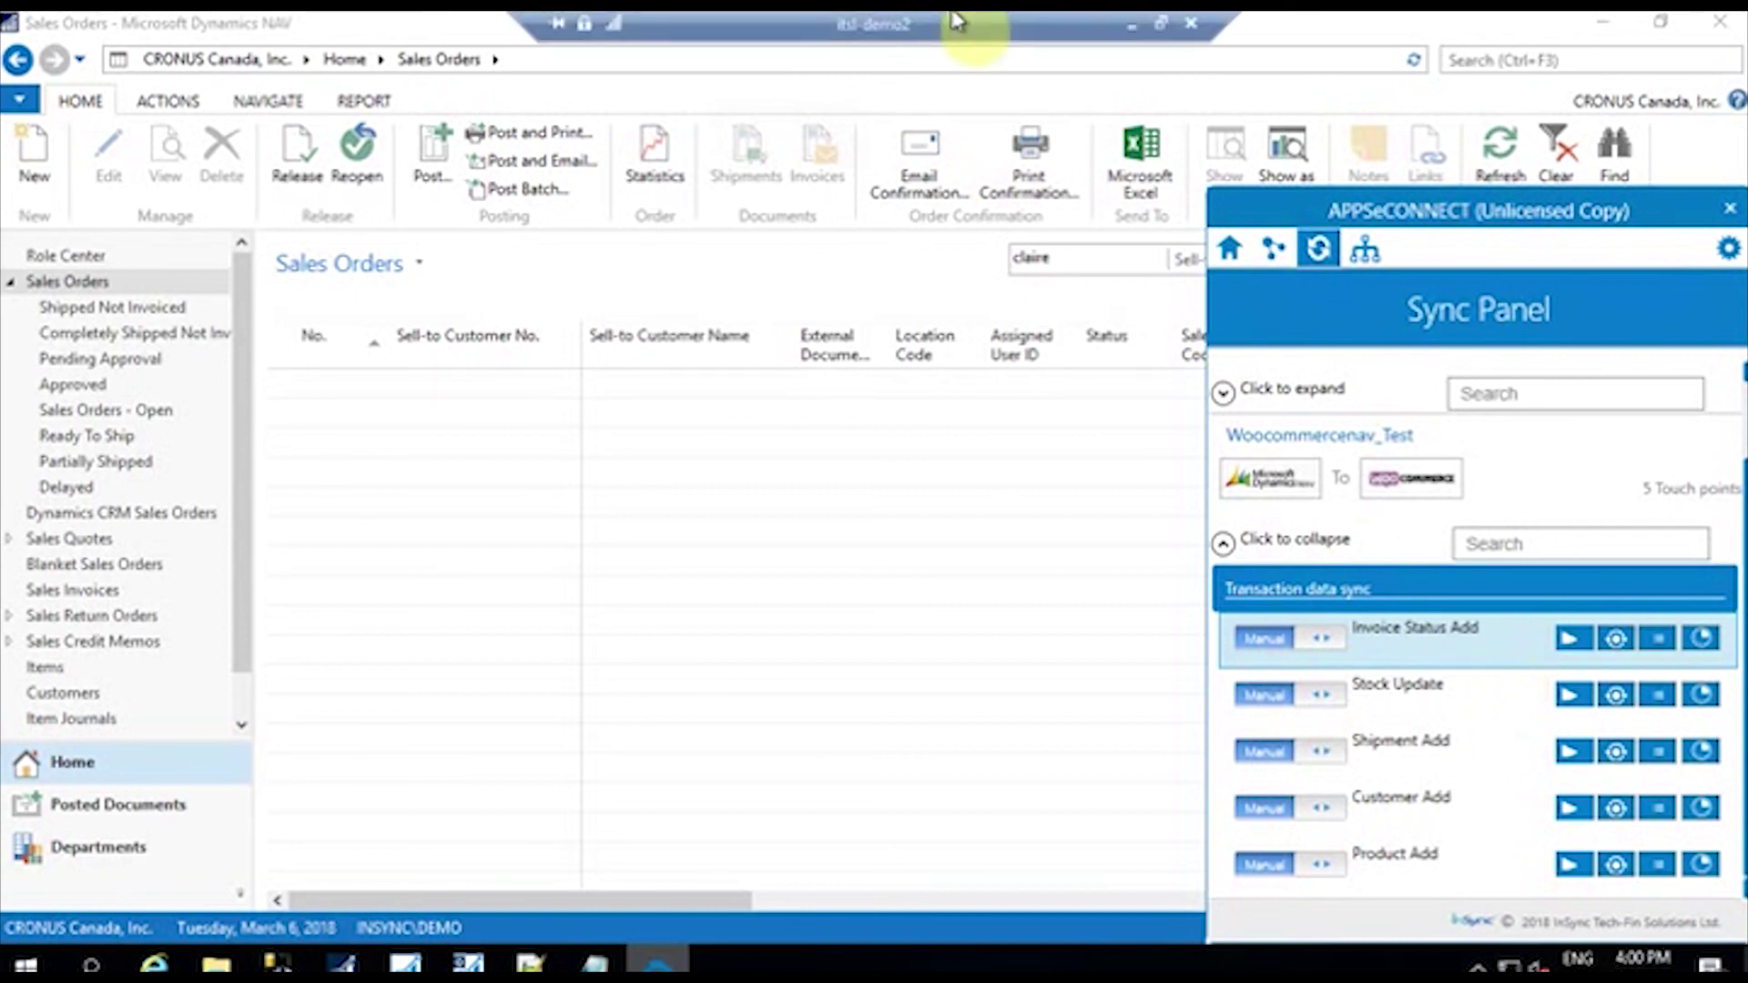
pyautogui.click(1133, 35)
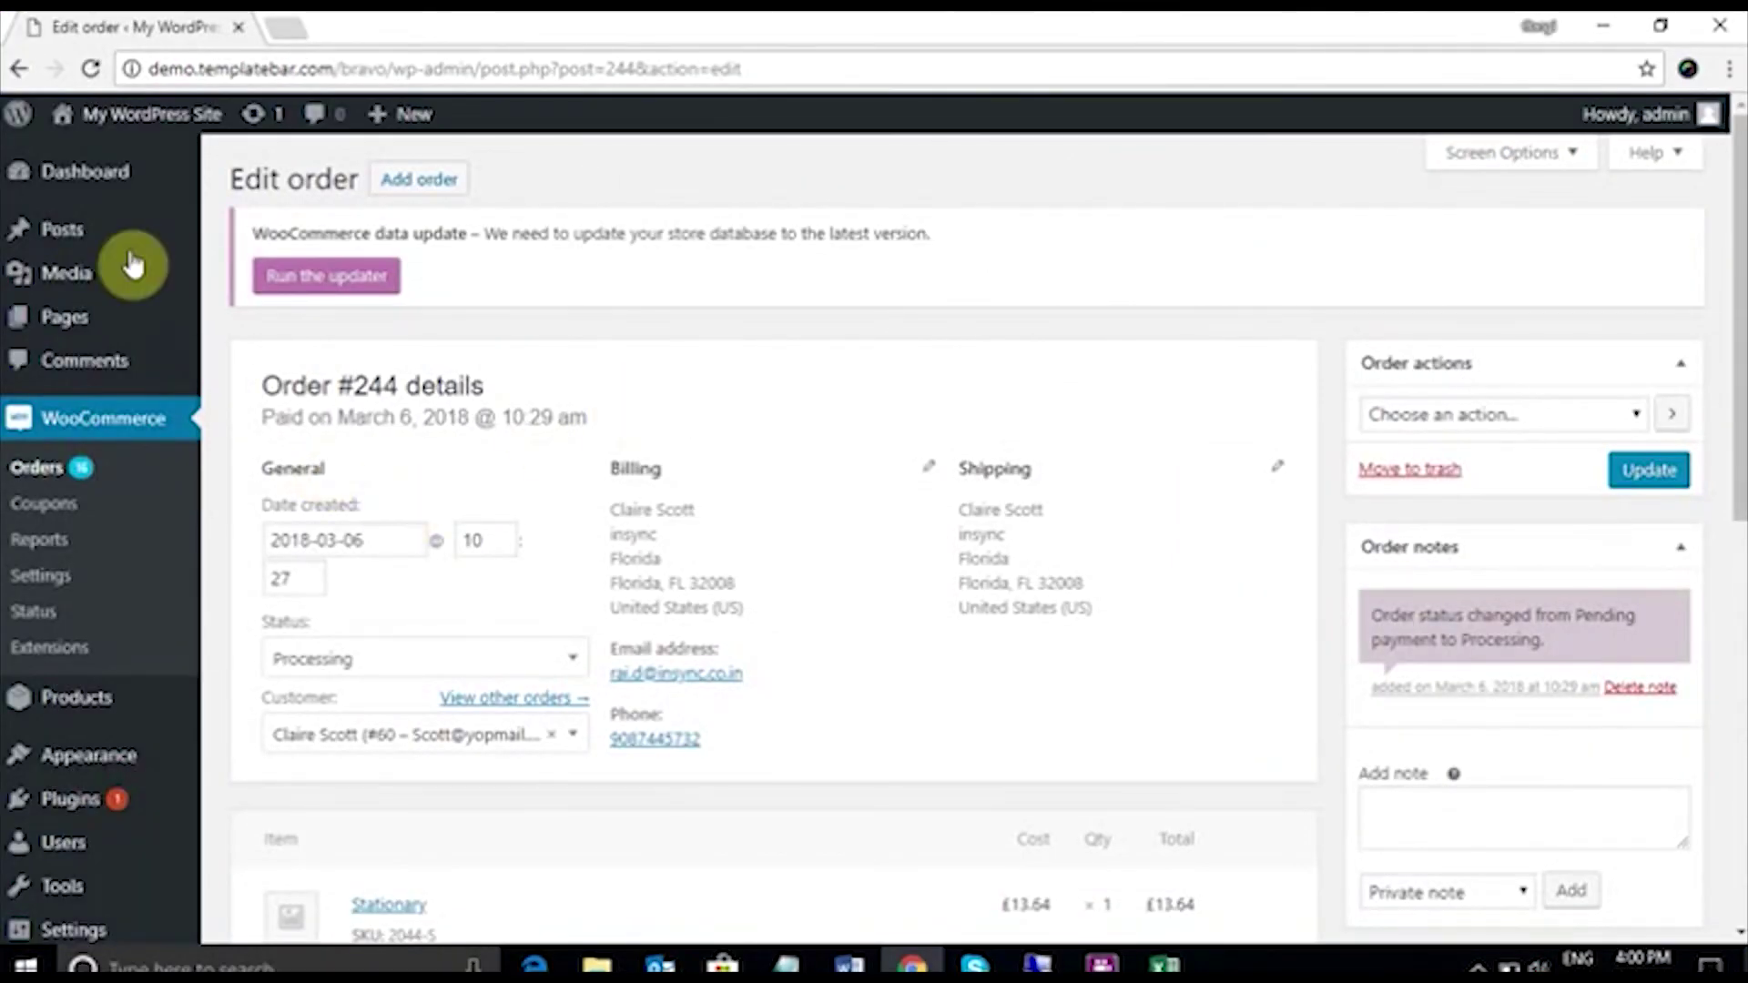
pyautogui.click(90, 69)
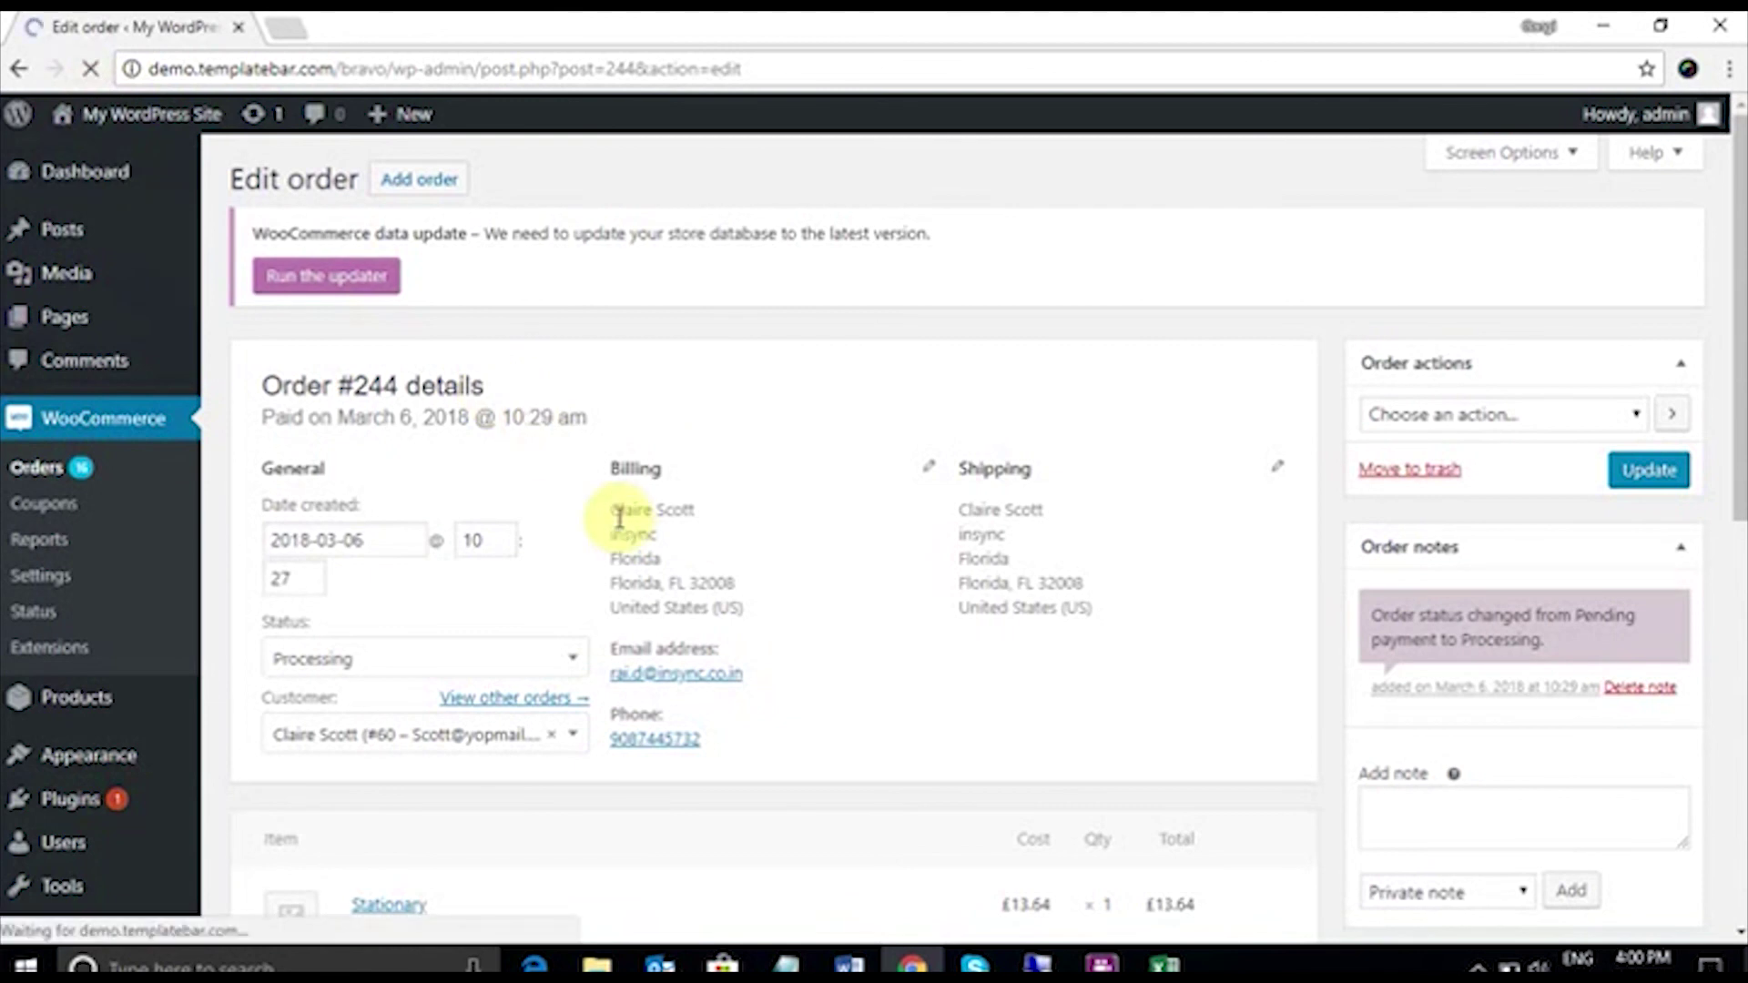